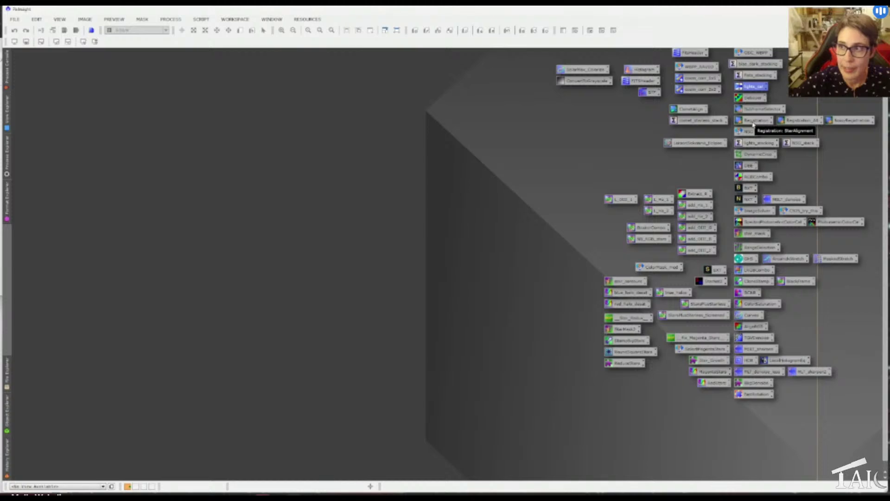
Open the saved Registration process and set its reference image to the first luminance frame (f0025) in the "1 calibrated" L folder.
{"action": "double_click", "coordinate": [753, 124]}
{"action": "left_click_drag", "start_coordinate": [759, 104], "coordinate": [692, 106]}
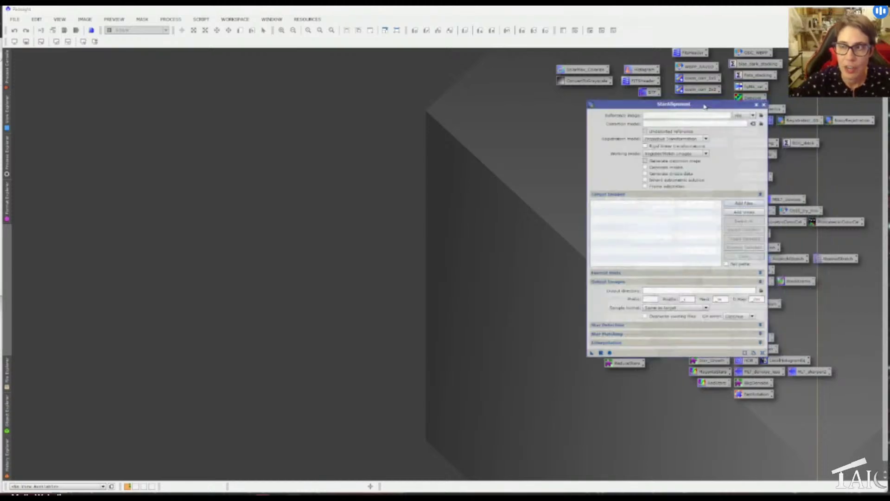
{"action": "left_click", "coordinate": [761, 117]}
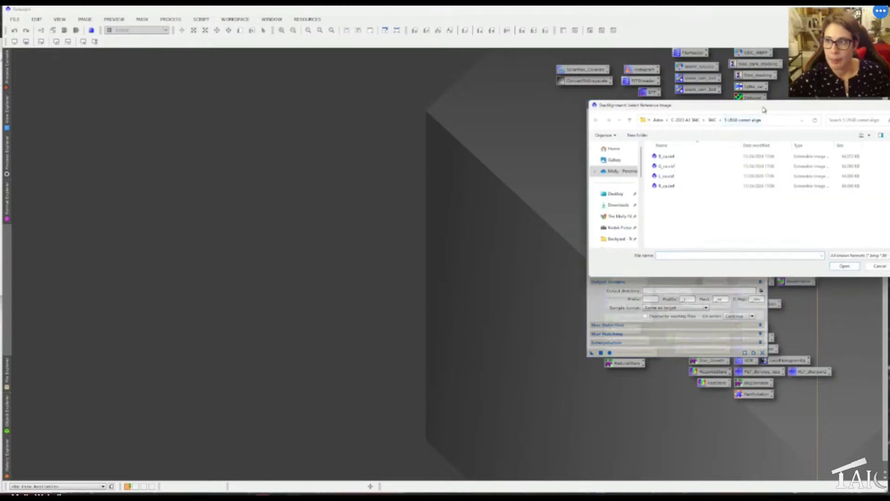
{"action": "left_click_drag", "start_coordinate": [765, 105], "coordinate": [689, 105]}
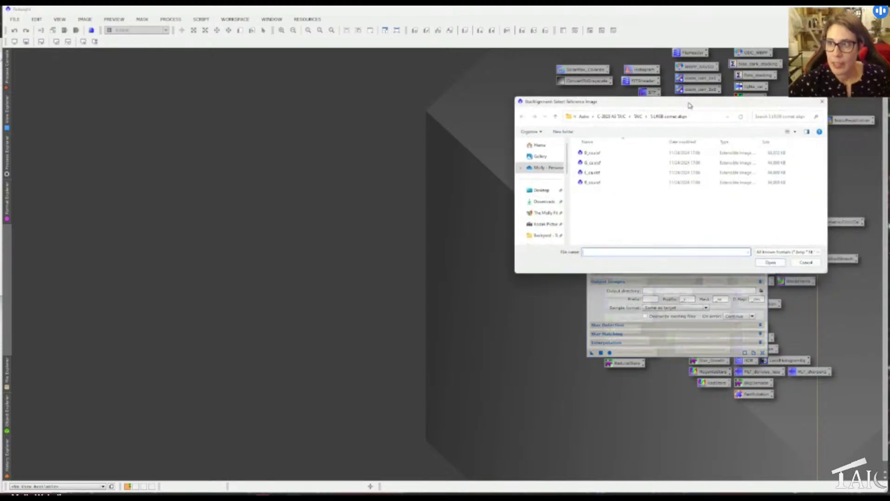
{"action": "left_click", "coordinate": [638, 117]}
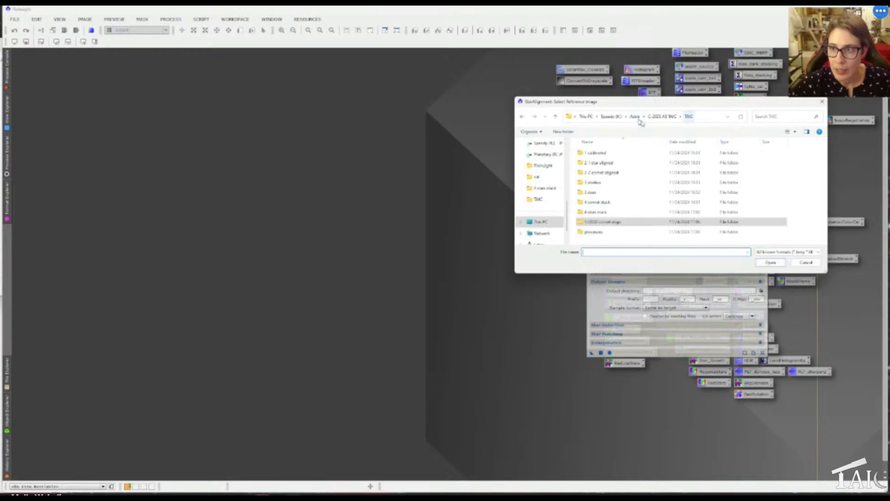
{"action": "double_click", "coordinate": [632, 154]}
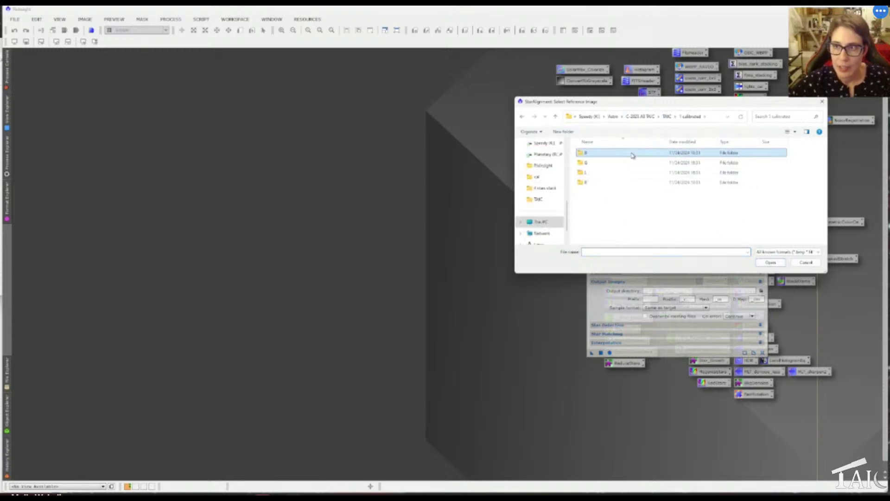
{"action": "double_click", "coordinate": [632, 153]}
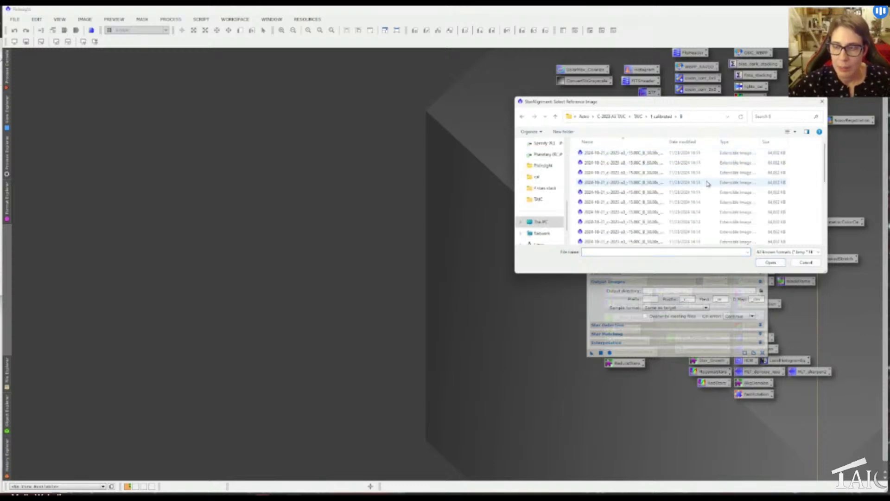
{"action": "left_click", "coordinate": [638, 117]}
{"action": "double_click", "coordinate": [635, 154]}
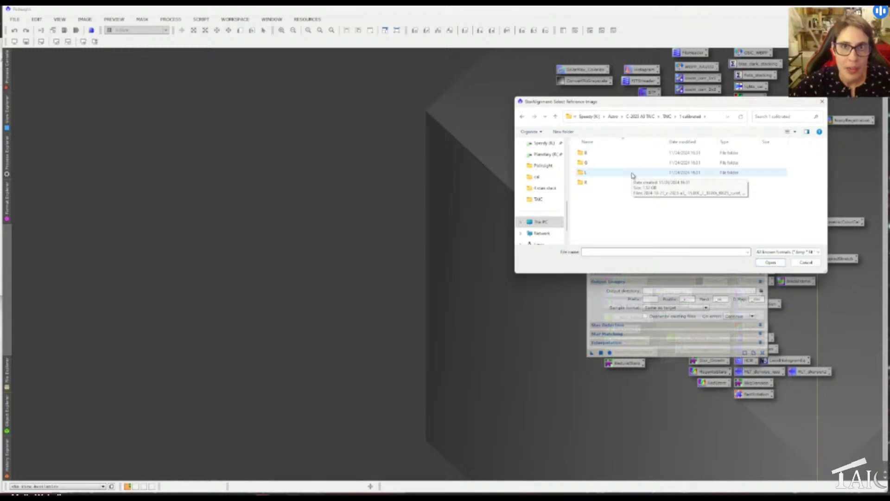
{"action": "double_click", "coordinate": [633, 173]}
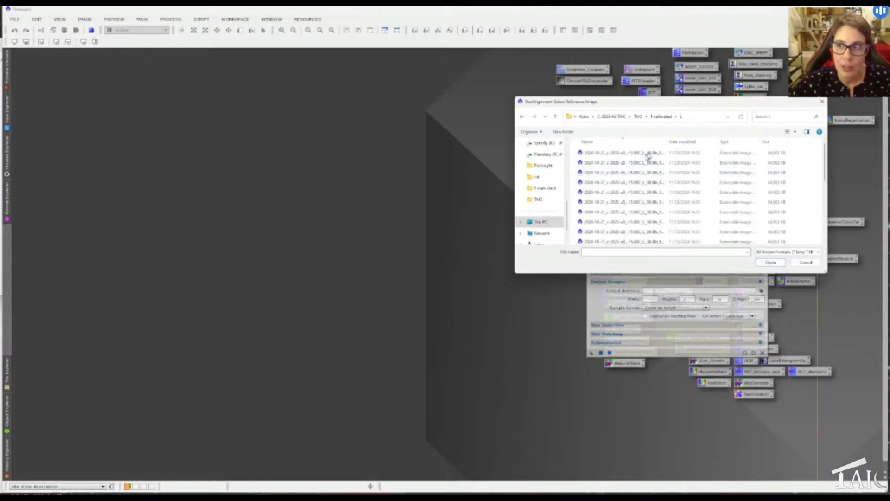
{"action": "left_click", "coordinate": [682, 153]}
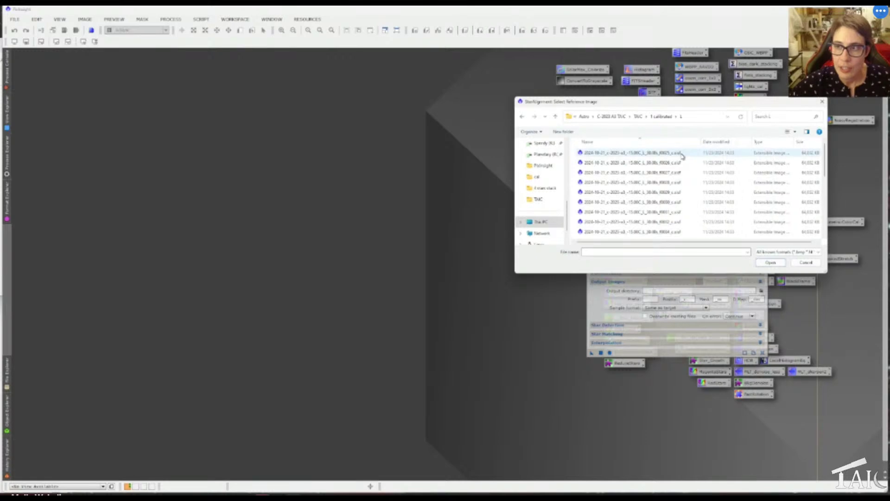
{"action": "left_click", "coordinate": [769, 263]}
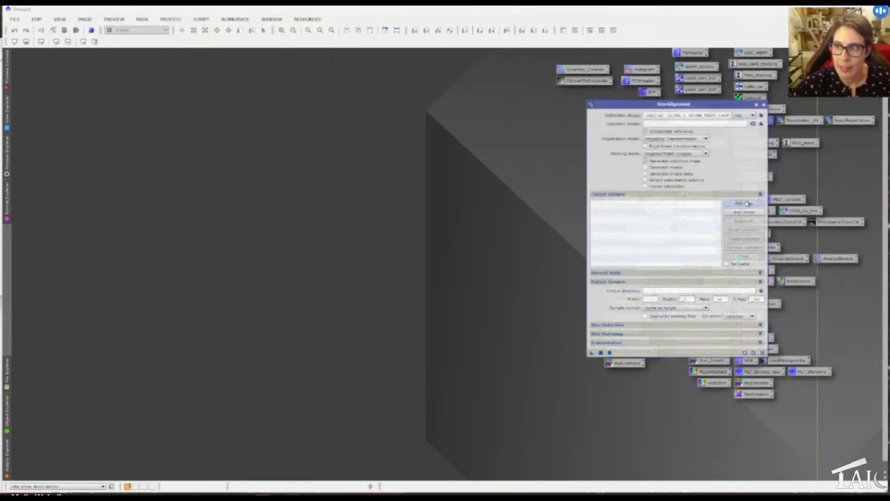
Add all blue frames from the "1 calibrated" B folder as StarAlignment target images.
{"action": "left_click", "coordinate": [743, 203]}
{"action": "left_click", "coordinate": [662, 117]}
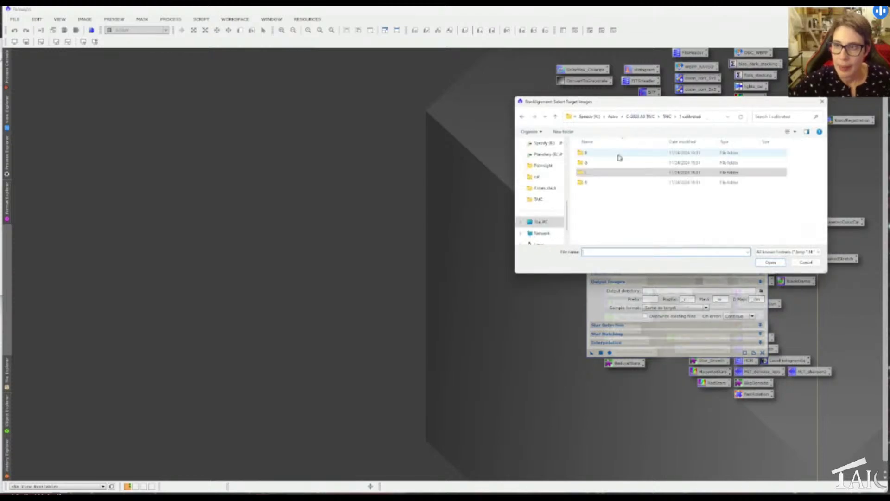
{"action": "double_click", "coordinate": [619, 158]}
{"action": "key", "text": "ctrl+a"}
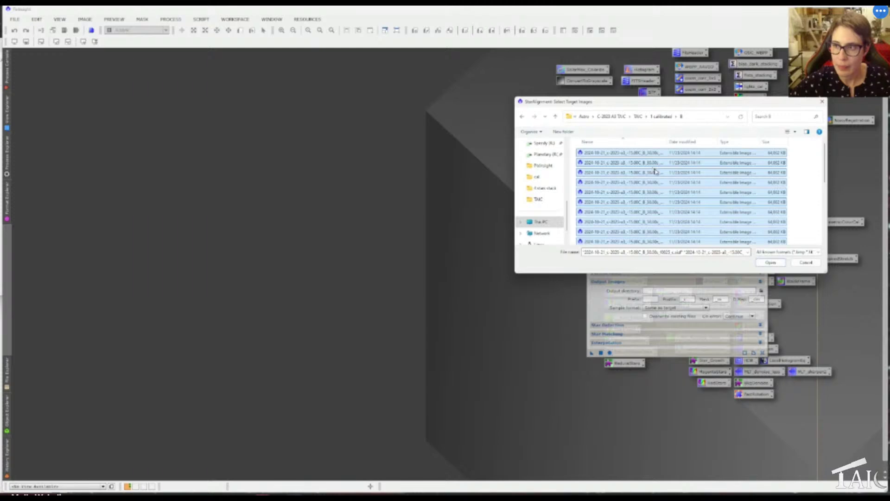
{"action": "left_click", "coordinate": [769, 262]}
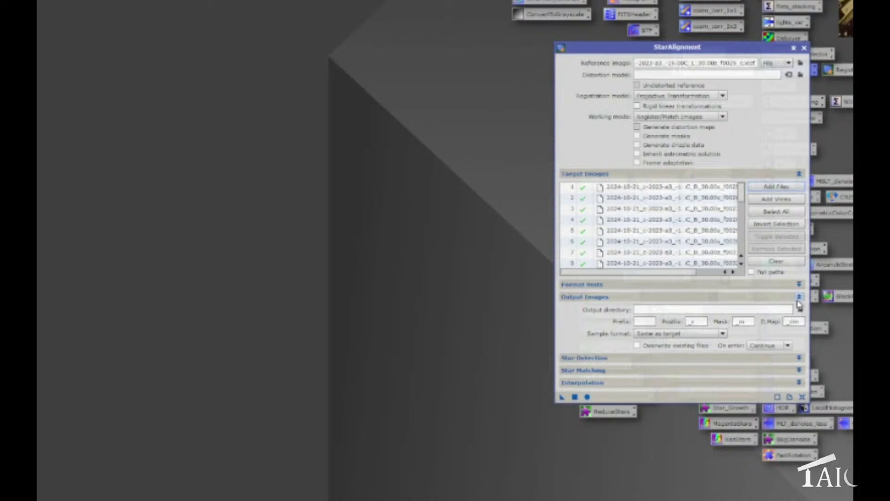
Set the StarAlignment output directory to the B folder inside "2-1 star aligned".
{"action": "left_click", "coordinate": [800, 310]}
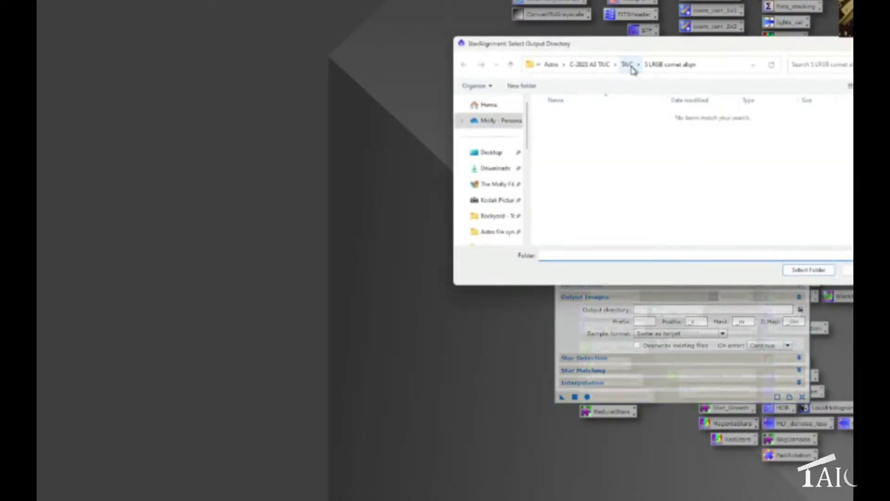
{"action": "left_click", "coordinate": [628, 68]}
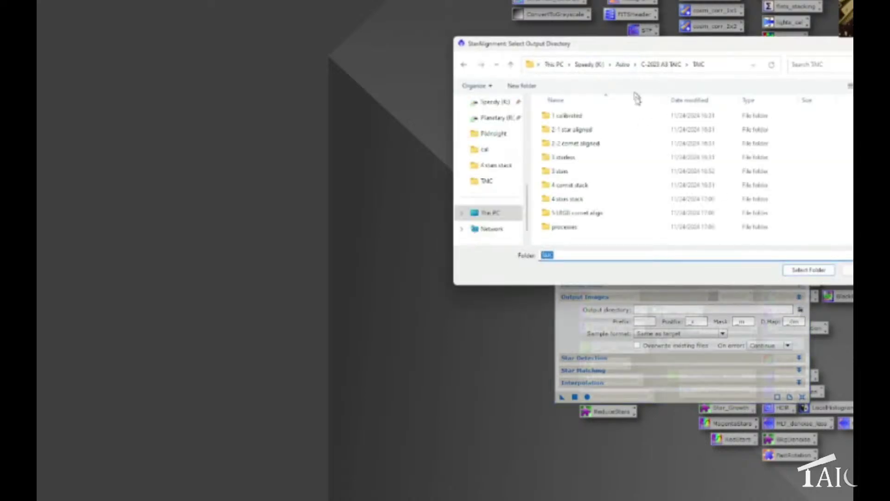
{"action": "double_click", "coordinate": [622, 132]}
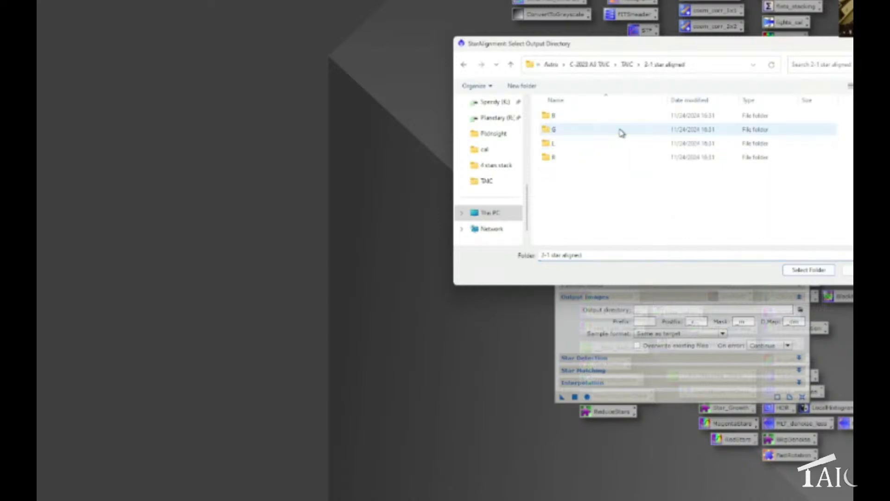
{"action": "double_click", "coordinate": [592, 121]}
{"action": "left_click", "coordinate": [816, 269]}
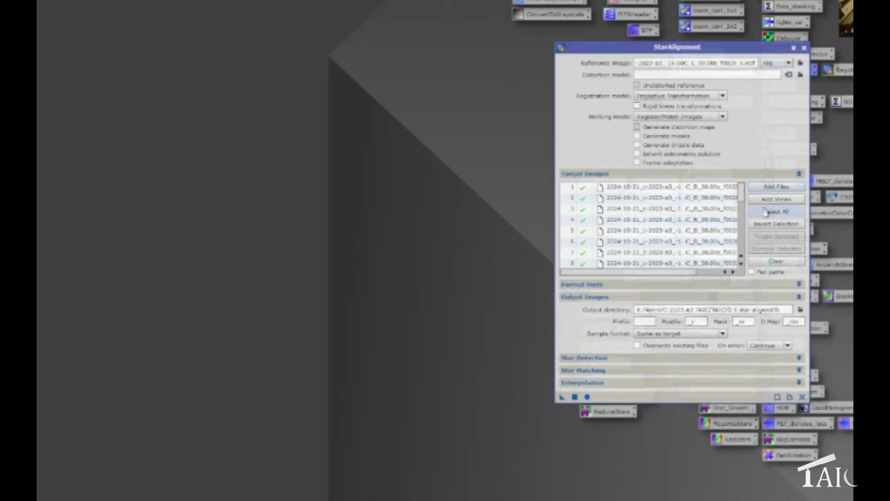
Replace the StarAlignment target images with all green frames from the "1 calibrated" G folder.
{"action": "left_click", "coordinate": [775, 261]}
{"action": "left_click", "coordinate": [773, 187]}
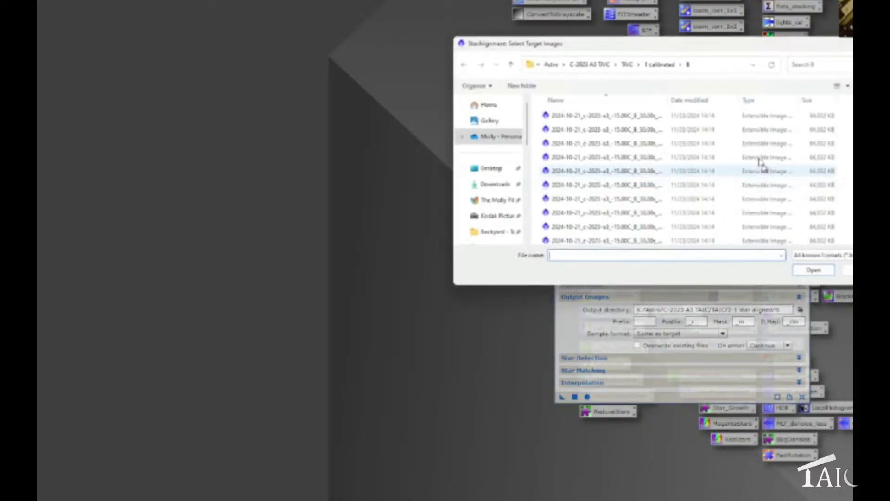
{"action": "left_click", "coordinate": [660, 64]}
{"action": "double_click", "coordinate": [626, 130]}
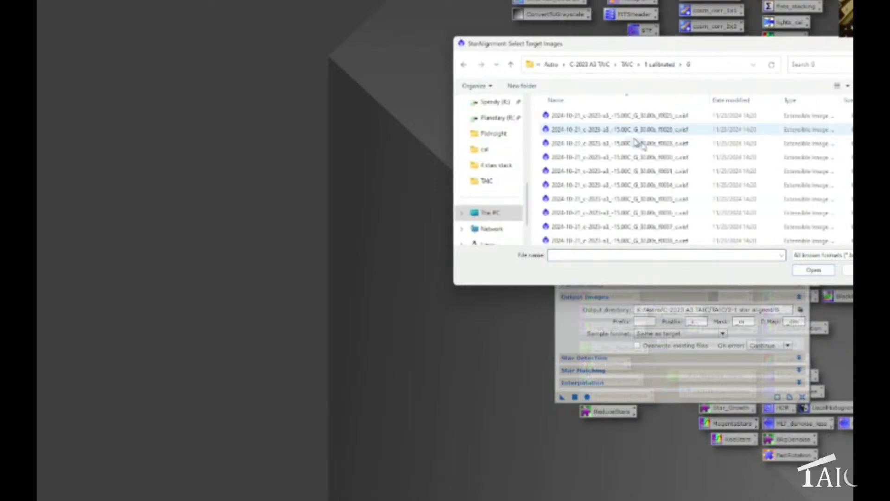
{"action": "key", "text": "ctrl+a"}
{"action": "left_click", "coordinate": [813, 270]}
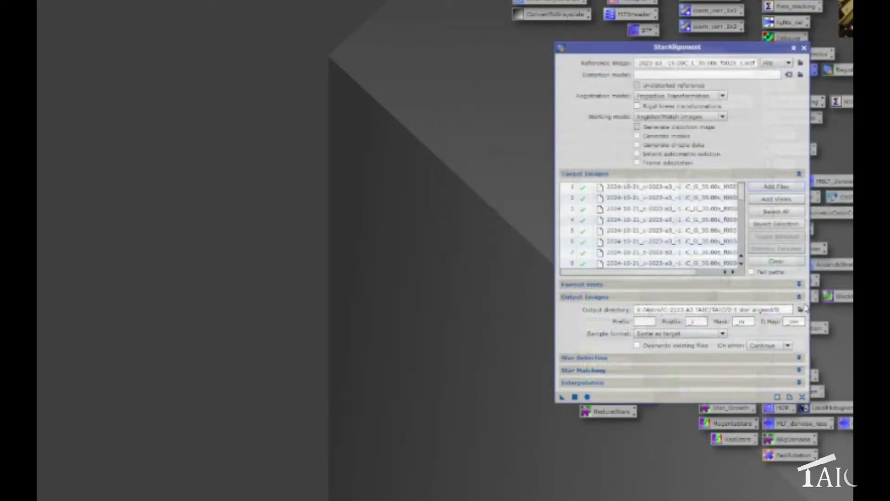
Set the StarAlignment output directory to the G folder inside "2-1 star aligned".
{"action": "left_click", "coordinate": [800, 309]}
{"action": "left_click", "coordinate": [669, 67]}
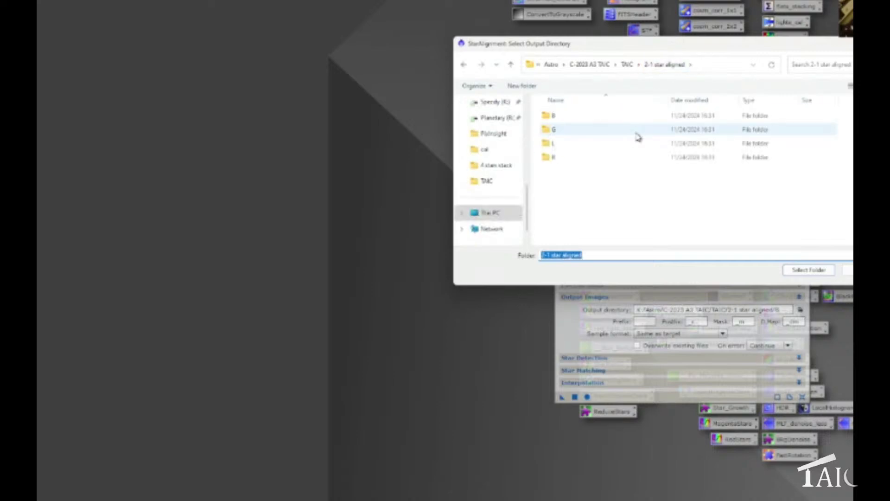
{"action": "double_click", "coordinate": [637, 138]}
{"action": "left_click", "coordinate": [809, 270]}
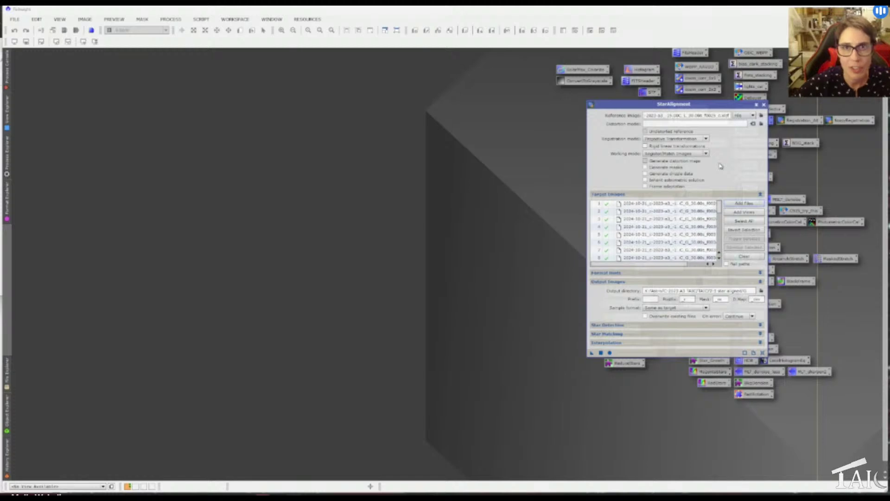
Close StarAlignment and open the saved CometAlignment process from the workspace.
{"action": "left_click", "coordinate": [763, 105]}
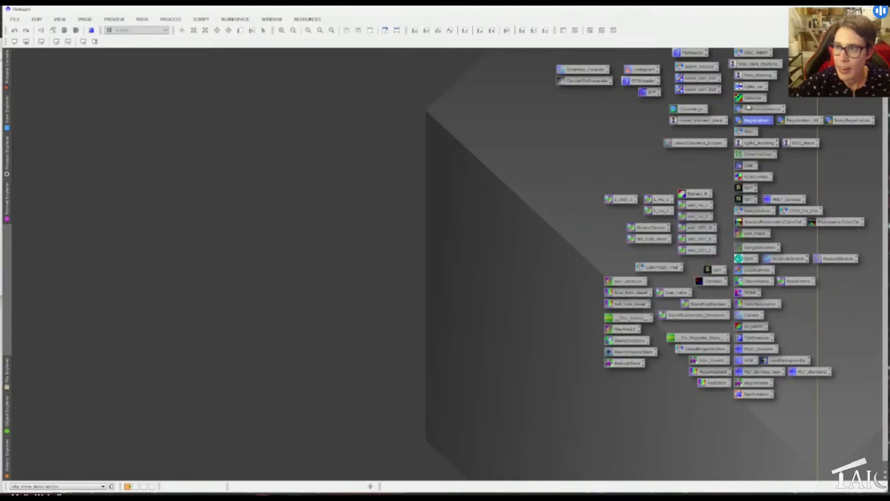
{"action": "double_click", "coordinate": [682, 109]}
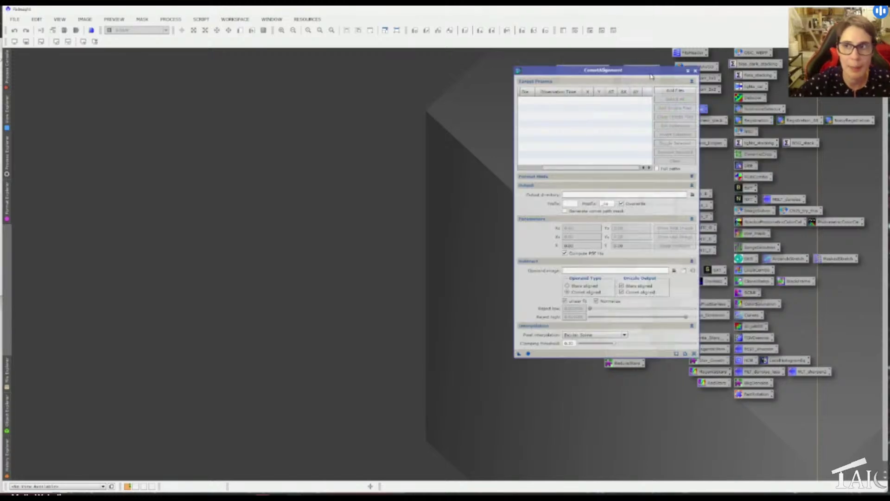
{"action": "left_click_drag", "start_coordinate": [651, 76], "coordinate": [654, 80]}
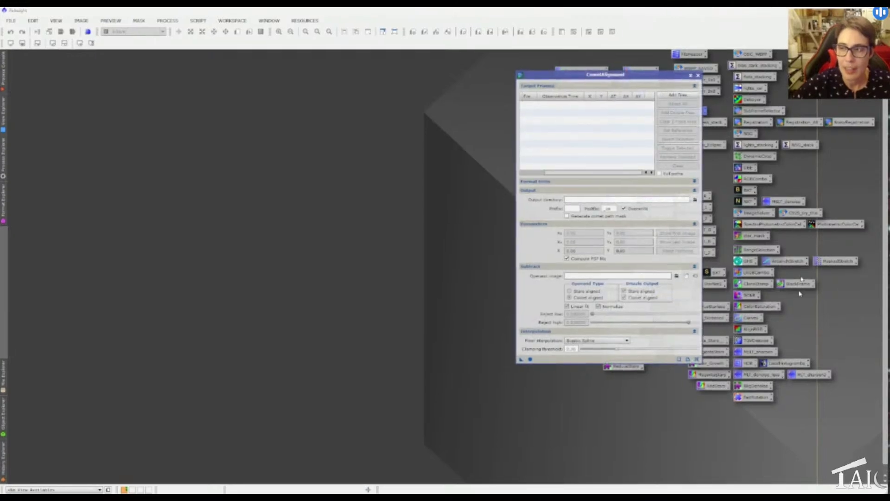
{"action": "left_click", "coordinate": [172, 23]}
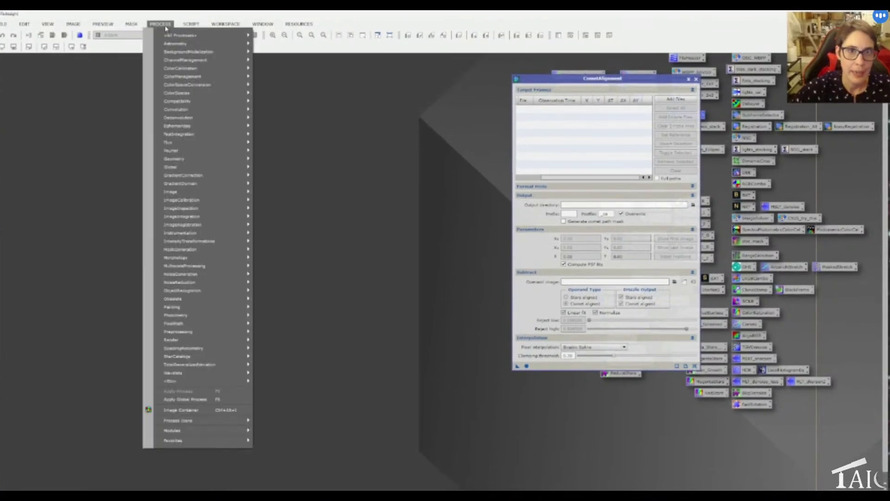
{"action": "mouse_move", "coordinate": [173, 37]}
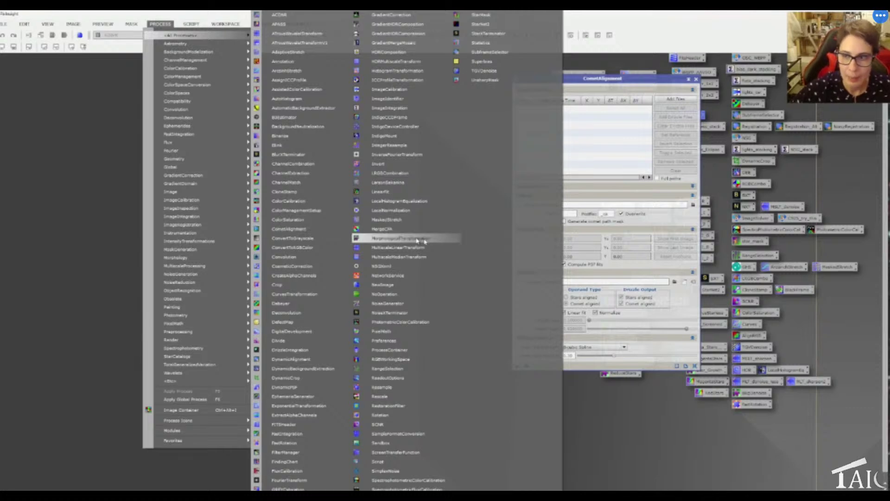
{"action": "left_click", "coordinate": [590, 83]}
{"action": "left_click_drag", "start_coordinate": [590, 83], "coordinate": [591, 88]}
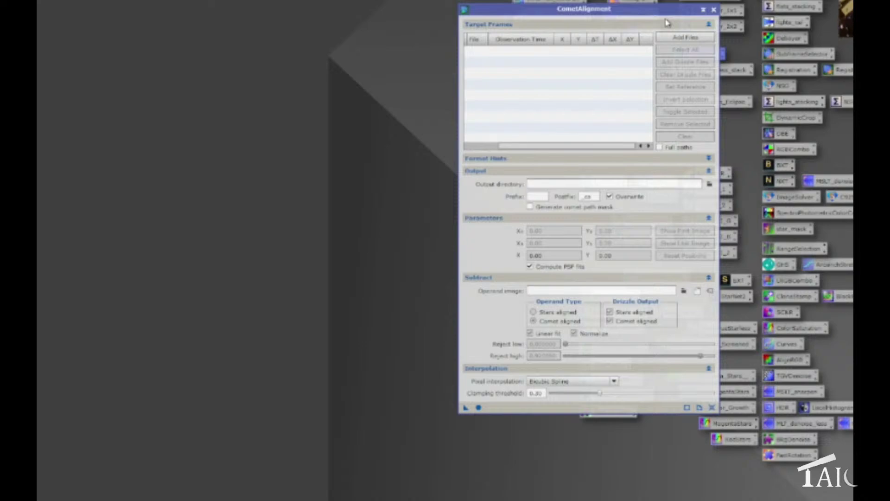
Add all frames from the B folder of "2-1 star aligned" as CometAlignment target frames and bring the list's first columns into view.
{"action": "left_click", "coordinate": [673, 36]}
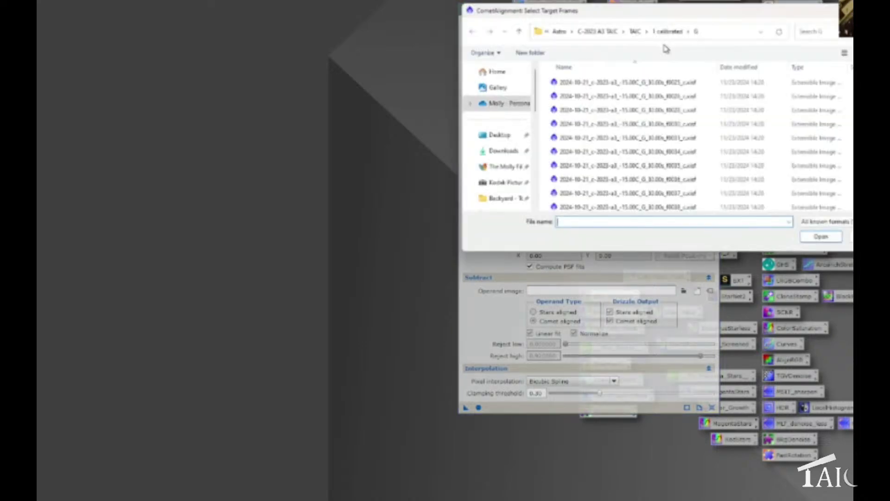
{"action": "left_click", "coordinate": [671, 36]}
{"action": "left_click", "coordinate": [675, 36]}
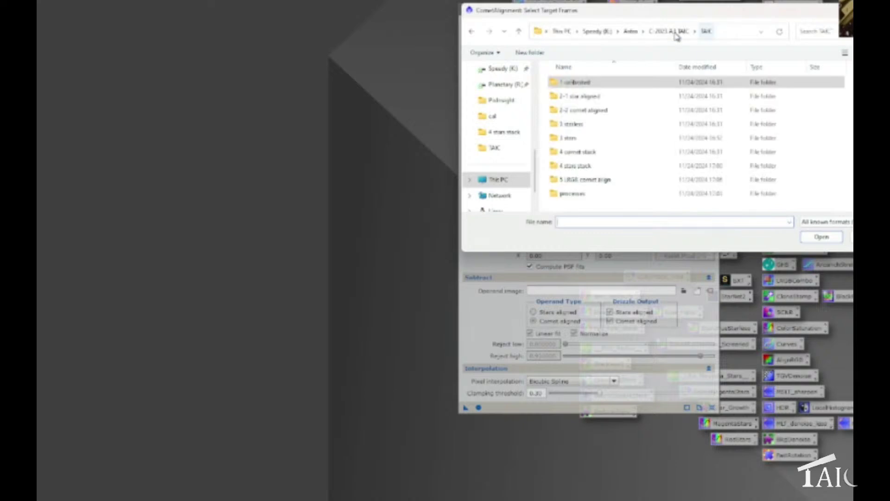
{"action": "left_click", "coordinate": [629, 100]}
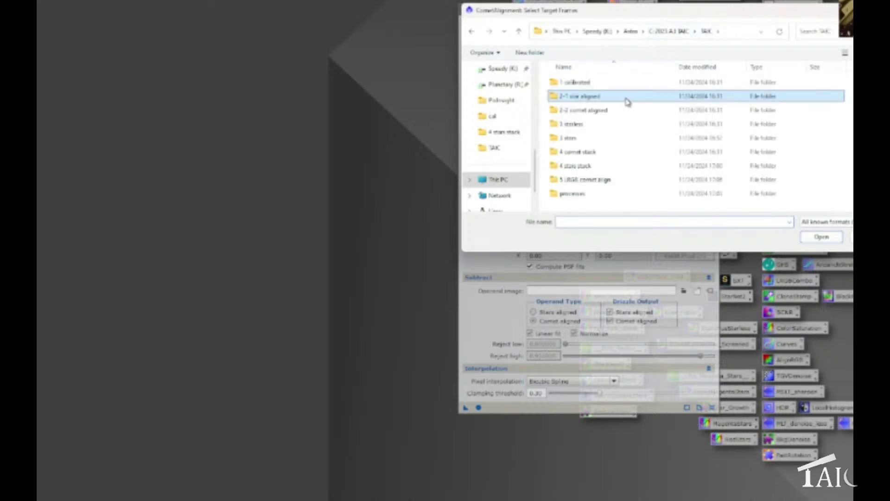
{"action": "double_click", "coordinate": [630, 98]}
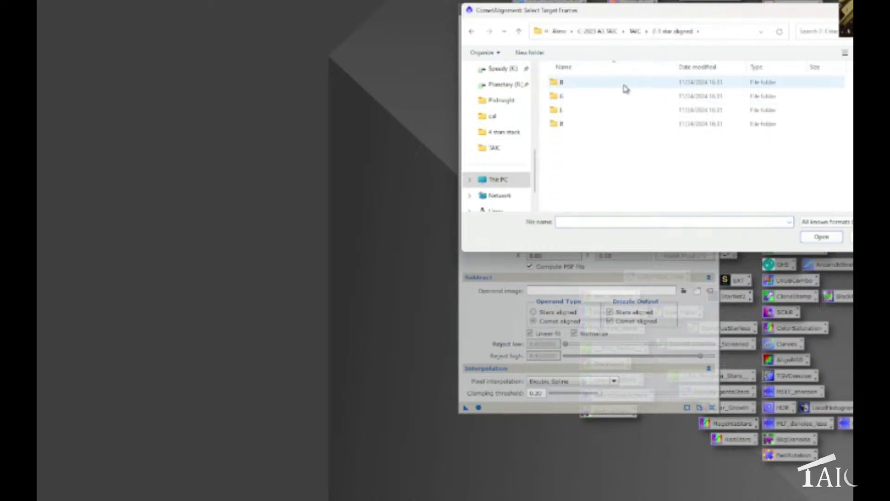
{"action": "double_click", "coordinate": [624, 84]}
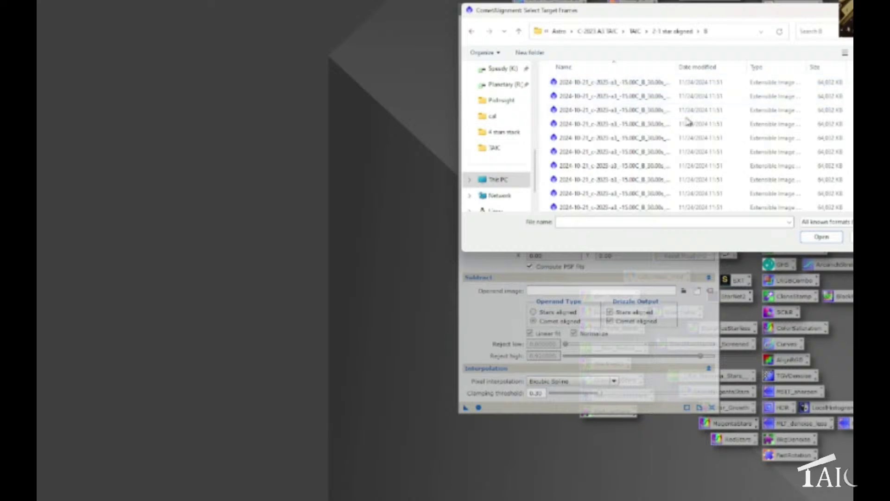
{"action": "key", "text": "ctrl+a"}
{"action": "left_click", "coordinate": [817, 238]}
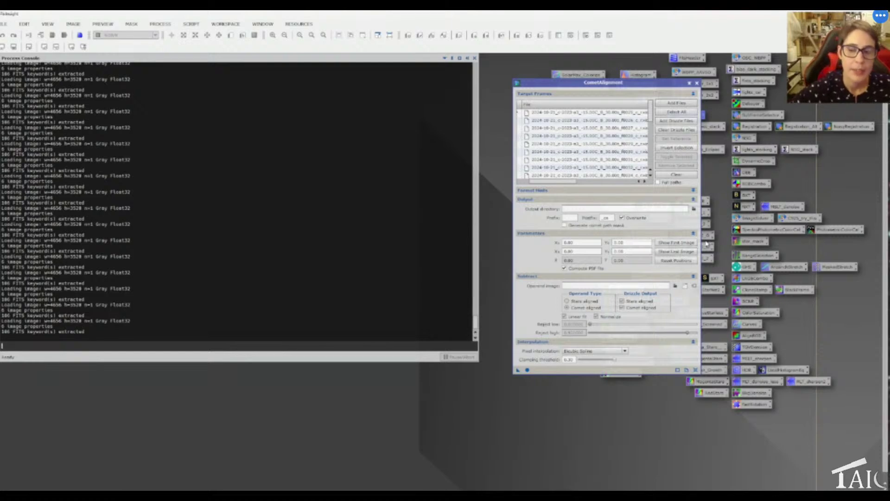
{"action": "left_click_drag", "start_coordinate": [571, 183], "coordinate": [555, 184]}
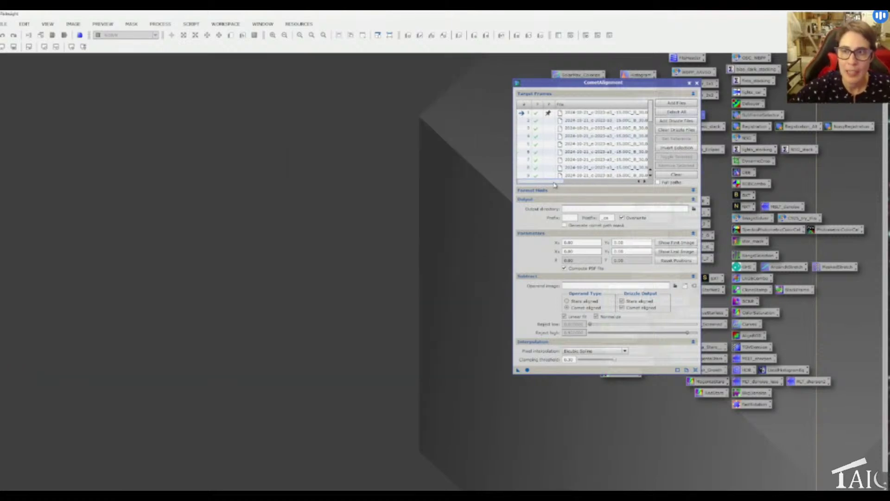
Mark the comet nucleus on the first blue frame as the CometAlignment start position, and close that frame.
{"action": "left_click", "coordinate": [610, 114]}
{"action": "left_click", "coordinate": [685, 242]}
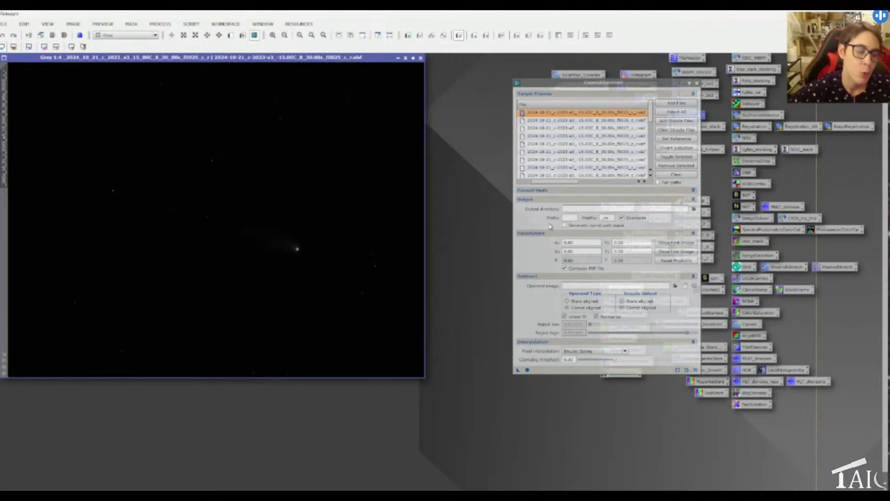
{"action": "mouse_move", "coordinate": [542, 215]}
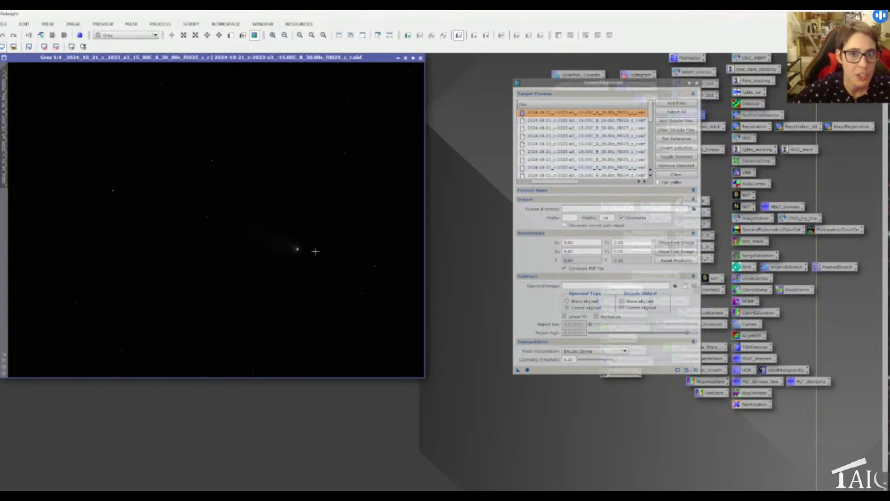
{"action": "scroll", "coordinate": [304, 248], "scroll_direction": "up", "scroll_amount": 4}
{"action": "scroll", "coordinate": [304, 248], "scroll_direction": "up", "scroll_amount": 1}
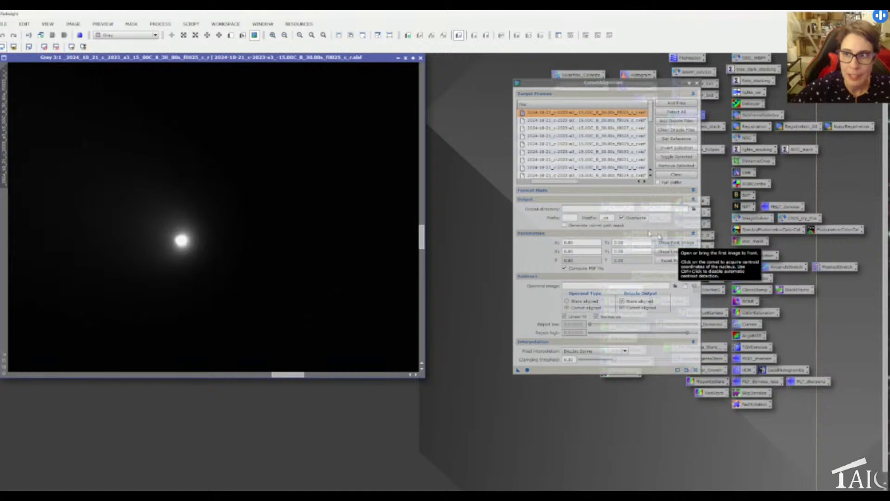
{"action": "left_click", "coordinate": [644, 254]}
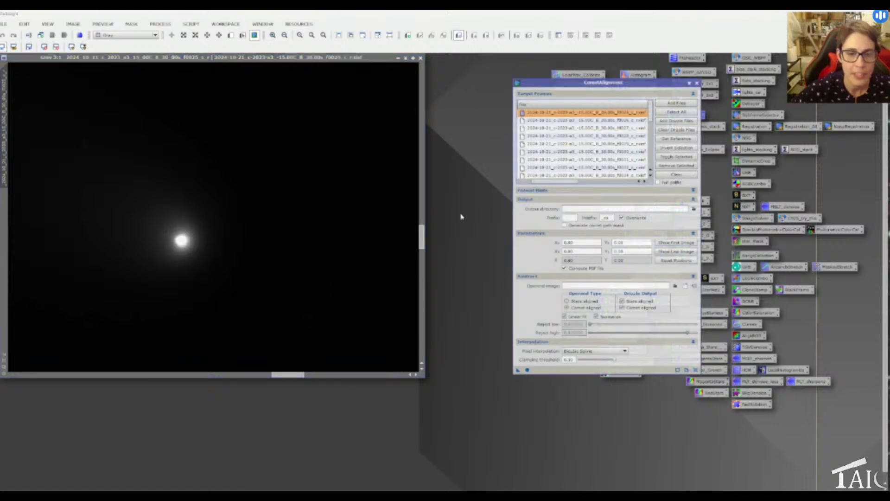
{"action": "left_click", "coordinate": [181, 240]}
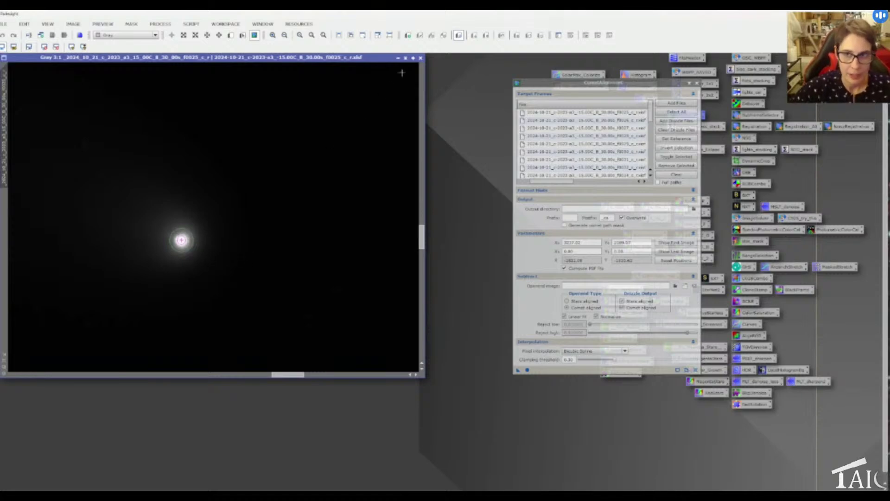
{"action": "left_click", "coordinate": [421, 58]}
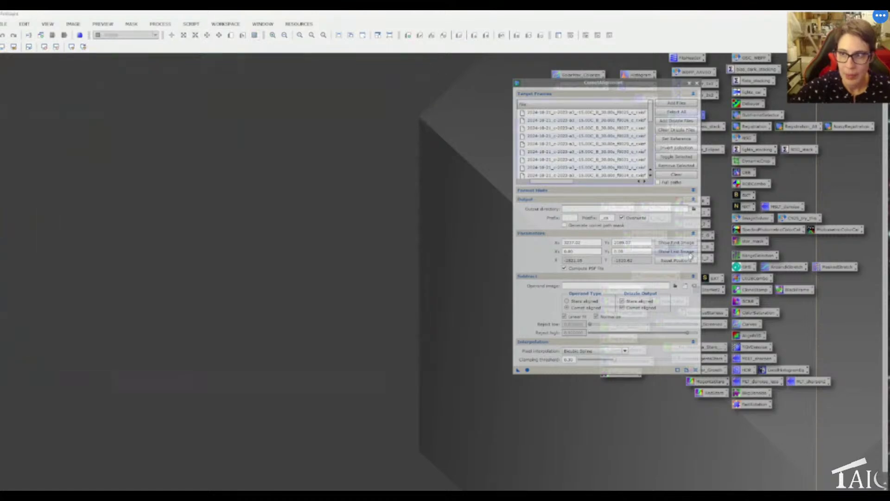
Mark the comet nucleus on the last blue frame as the CometAlignment end position, and close that frame.
{"action": "left_click", "coordinate": [688, 254]}
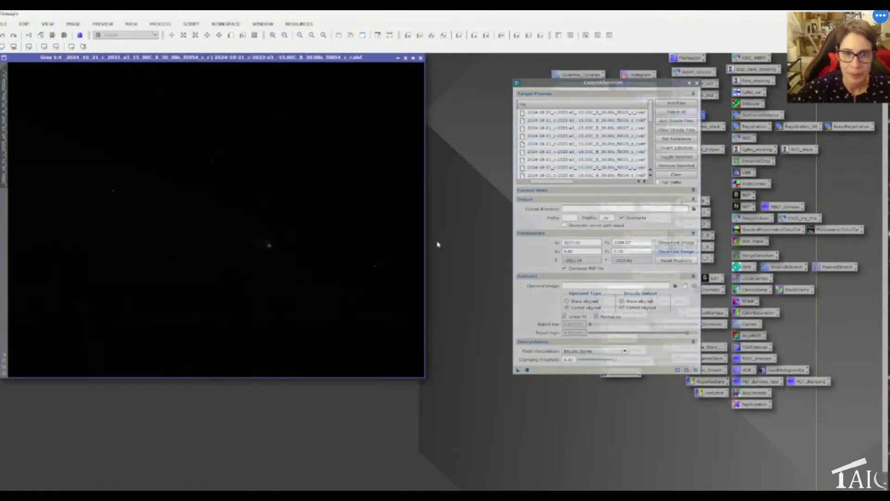
{"action": "scroll", "coordinate": [274, 246], "scroll_direction": "up", "scroll_amount": 4}
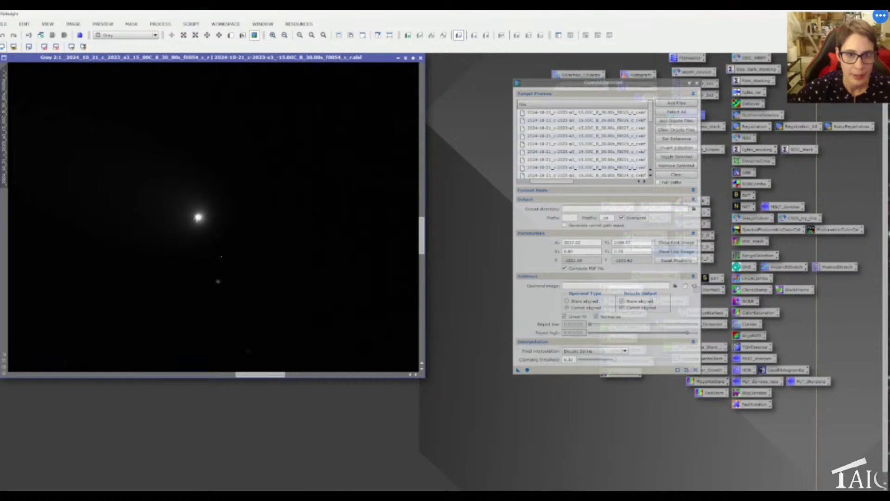
{"action": "scroll", "coordinate": [198, 216], "scroll_direction": "up", "scroll_amount": 1}
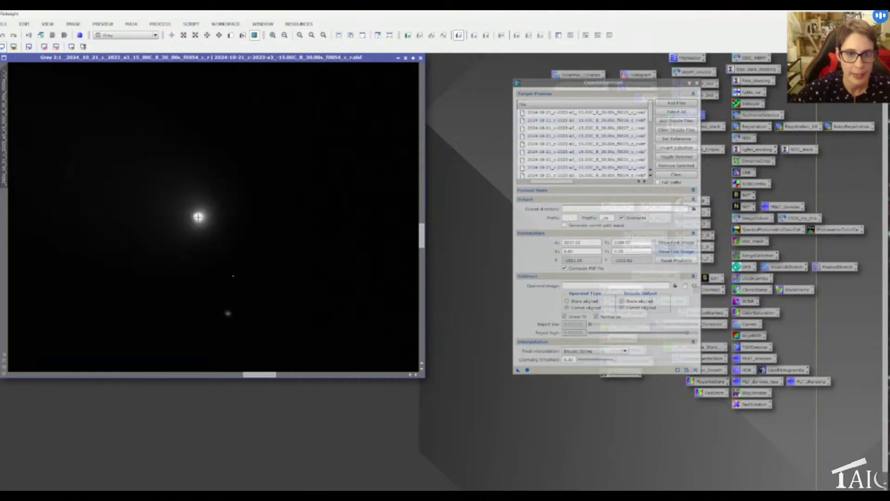
{"action": "left_click", "coordinate": [199, 217]}
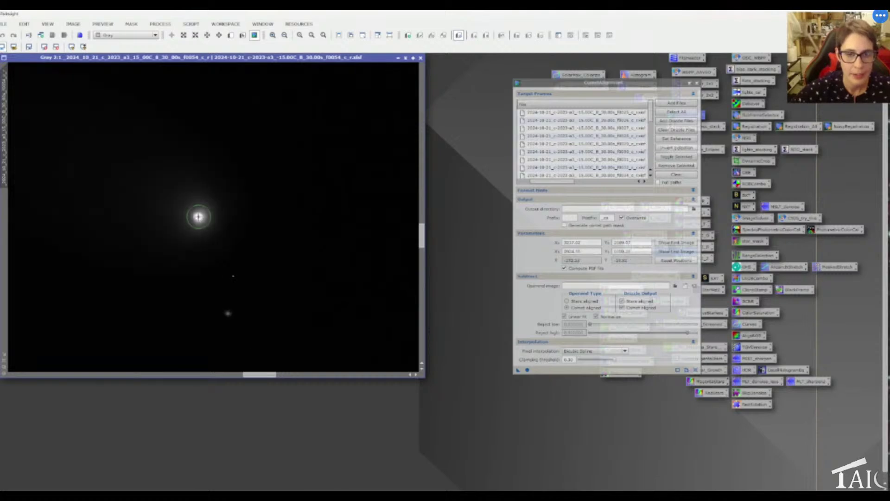
{"action": "left_click", "coordinate": [422, 58]}
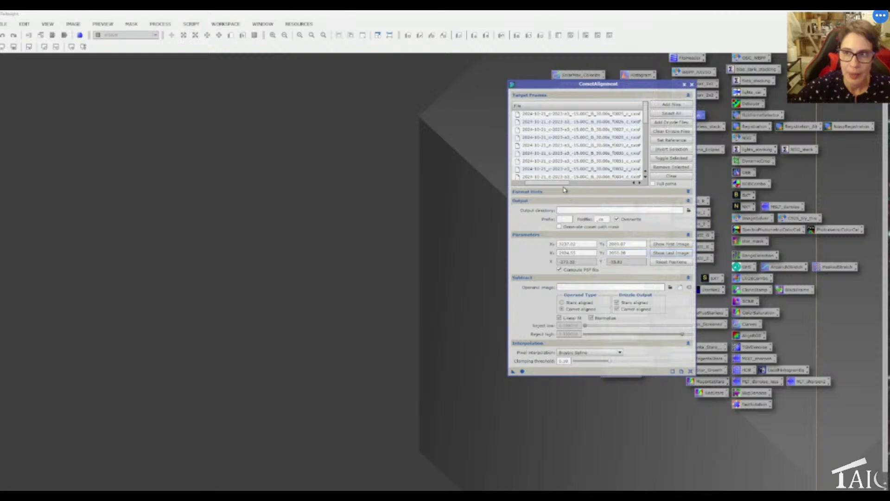
Open the Blink process and load all frames from the B folder of "2-2 comet aligned".
{"action": "left_click_drag", "start_coordinate": [541, 182], "coordinate": [528, 183]}
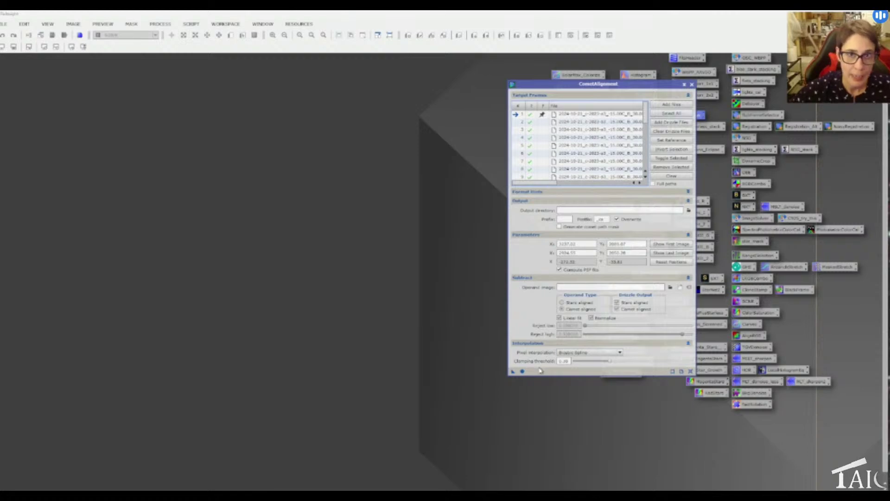
{"action": "left_click", "coordinate": [161, 24]}
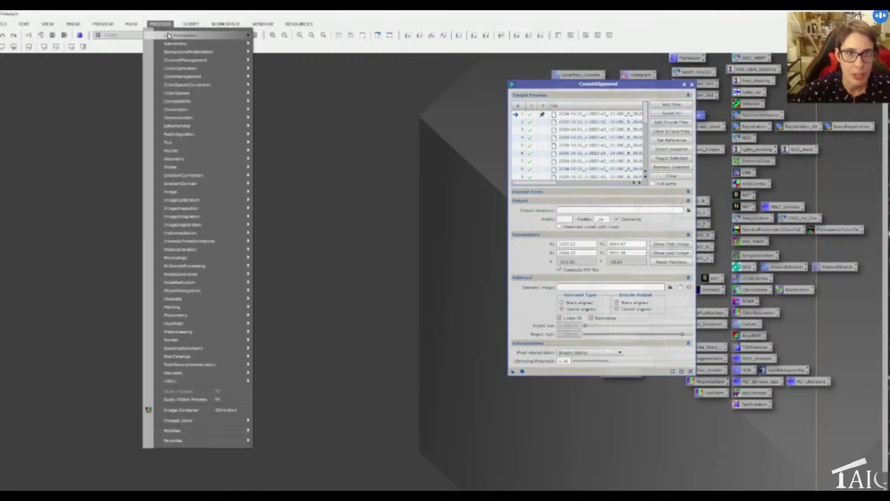
{"action": "mouse_move", "coordinate": [170, 35]}
{"action": "left_click", "coordinate": [284, 145]}
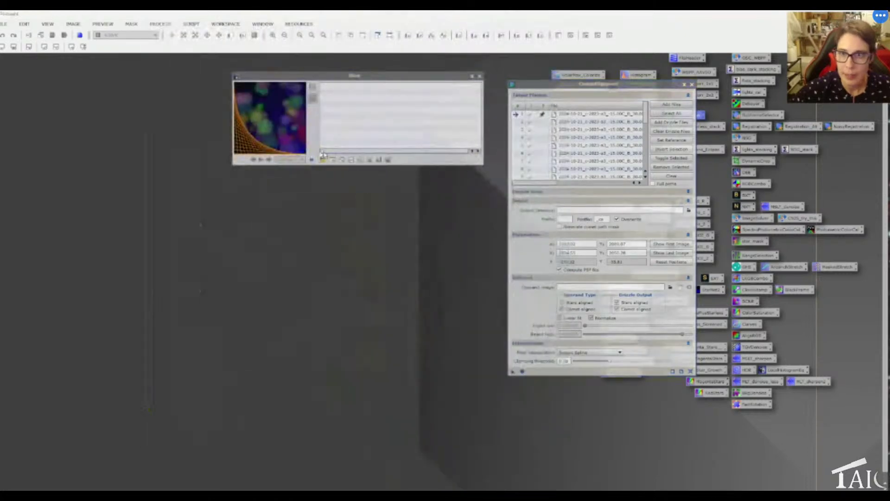
{"action": "left_click", "coordinate": [324, 160]}
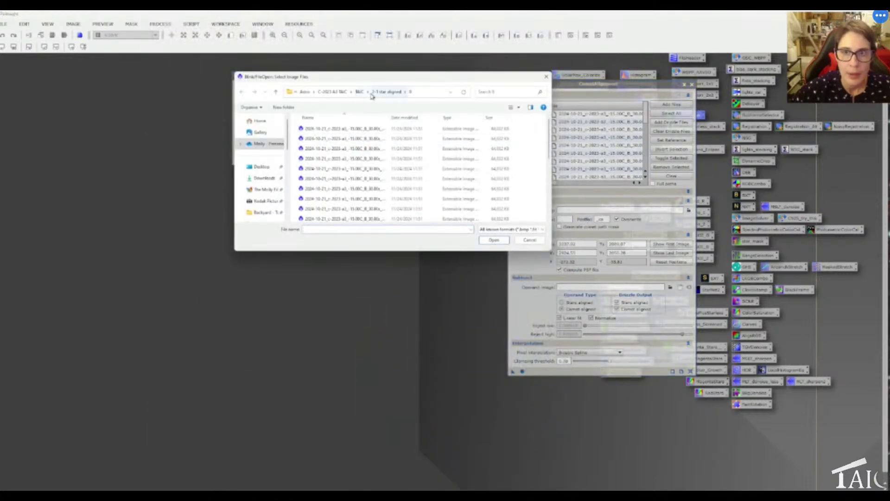
{"action": "left_click", "coordinate": [360, 92]}
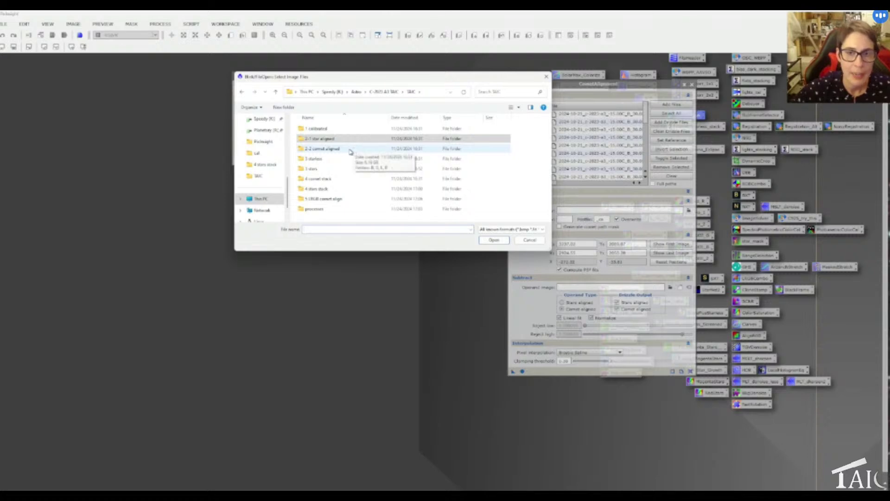
{"action": "double_click", "coordinate": [367, 149]}
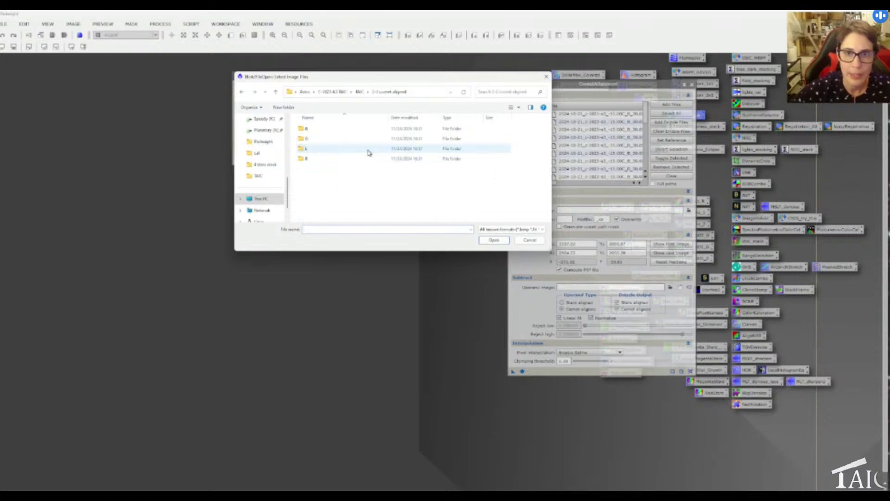
{"action": "double_click", "coordinate": [337, 130]}
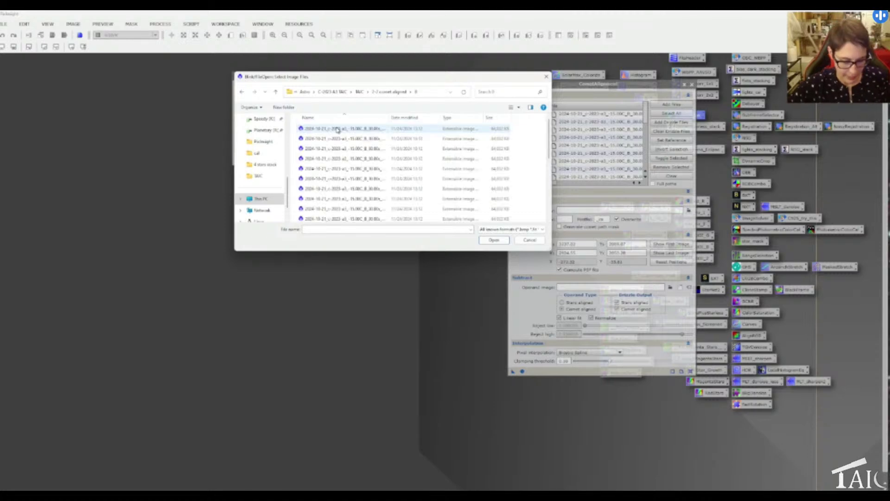
{"action": "left_click", "coordinate": [337, 129]}
{"action": "key", "text": "ctrl+a"}
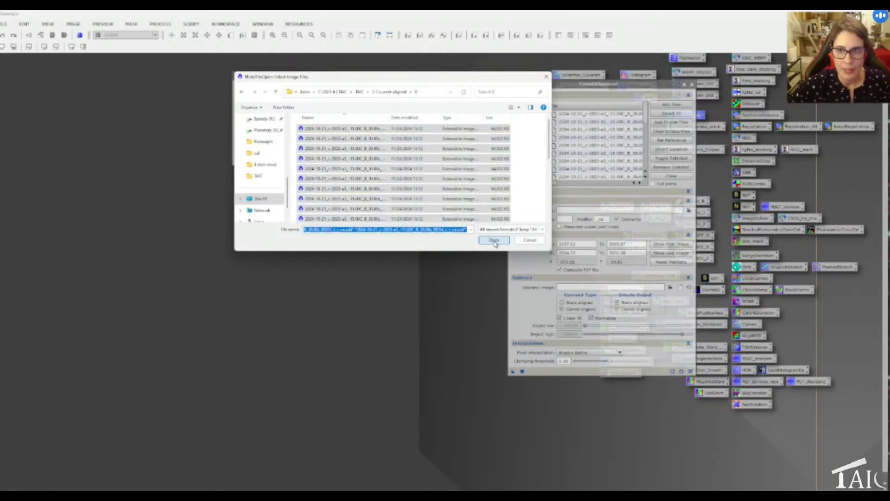
{"action": "left_click", "coordinate": [494, 241]}
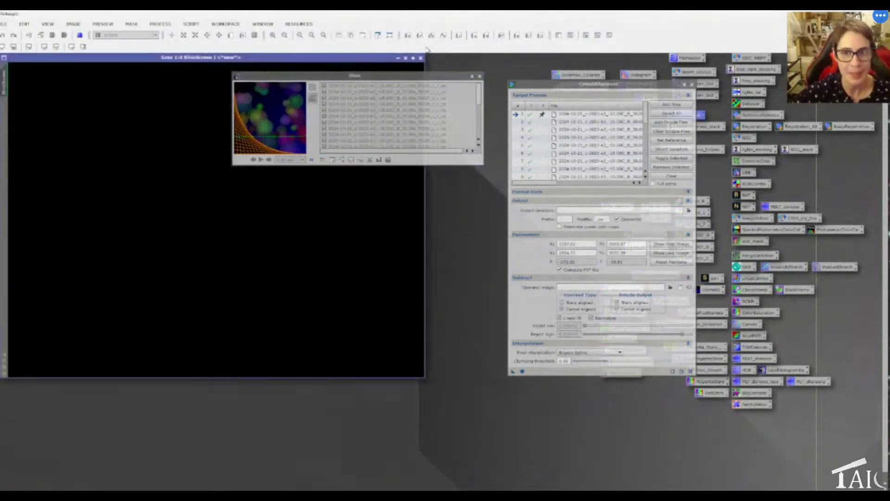
Review the comet-aligned blue frames in Blink, unload them all, and collapse the Blink window.
{"action": "left_click_drag", "start_coordinate": [423, 78], "coordinate": [622, 82]}
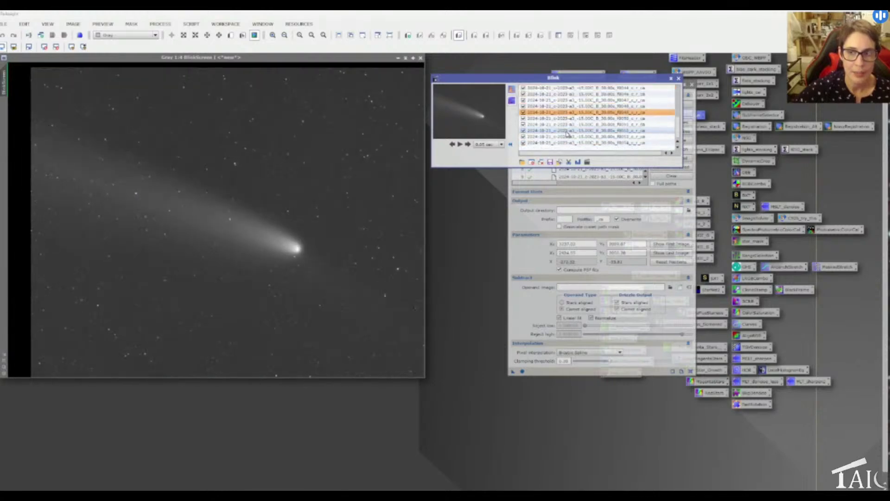
{"action": "left_click", "coordinate": [543, 162]}
{"action": "left_click_drag", "start_coordinate": [574, 80], "coordinate": [364, 81]}
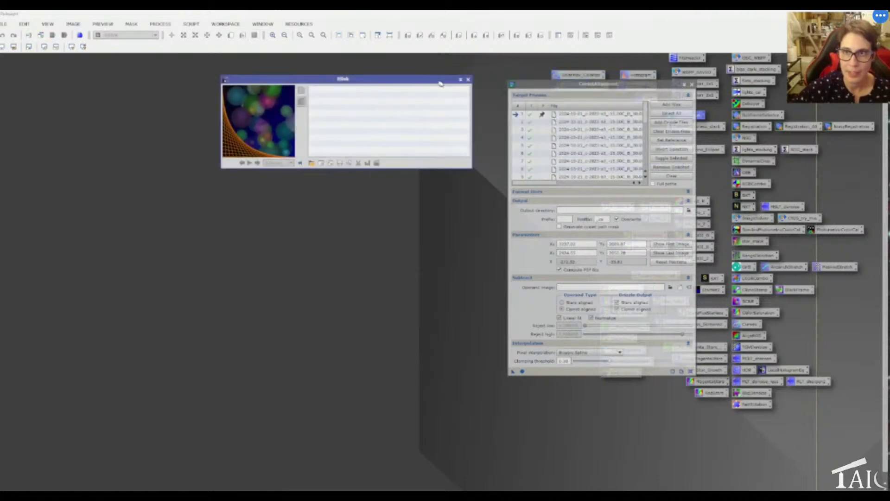
{"action": "left_click", "coordinate": [460, 79]}
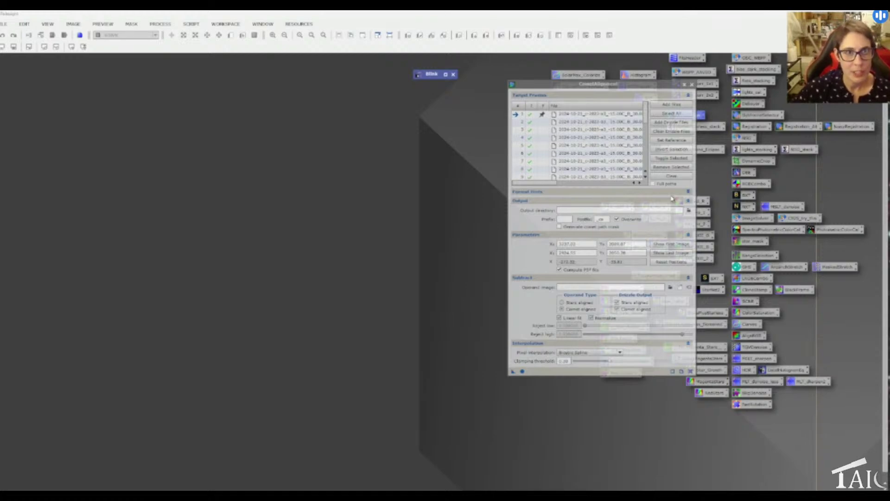
Replace the CometAlignment target frames with all frames from the L folder of "2-1 star aligned".
{"action": "left_click", "coordinate": [671, 176]}
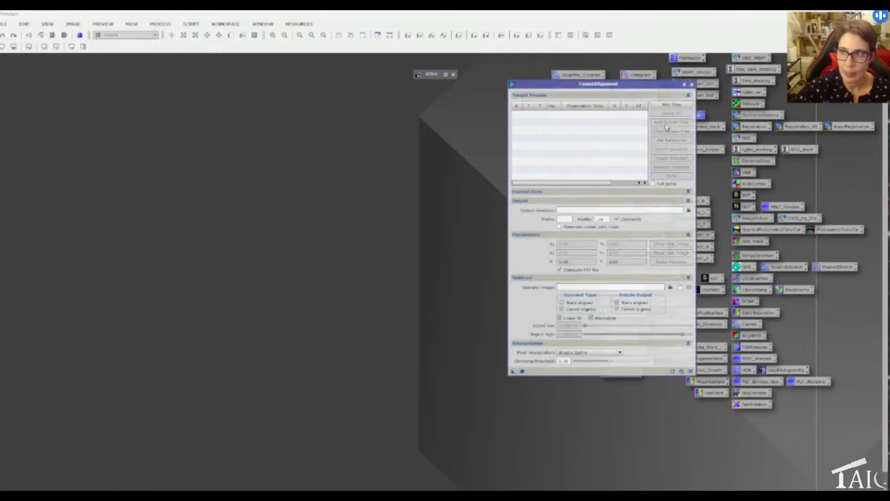
{"action": "left_click", "coordinate": [669, 105]}
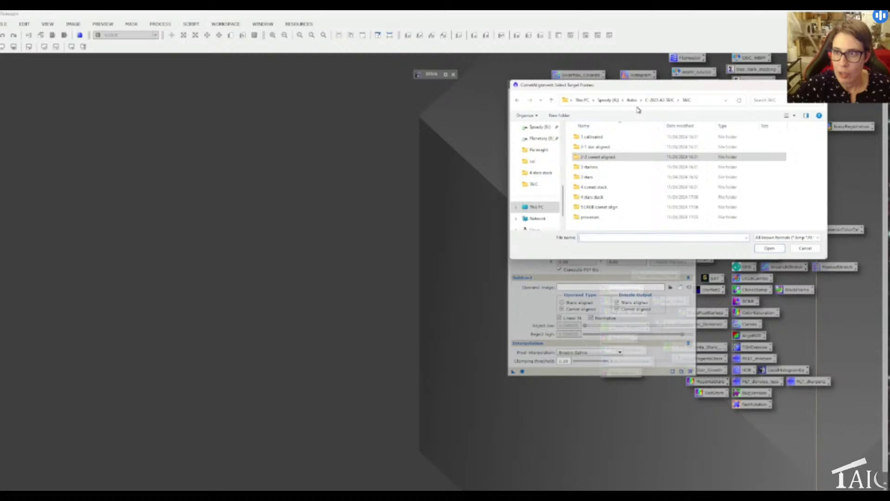
{"action": "double_click", "coordinate": [618, 147]}
{"action": "double_click", "coordinate": [622, 157]}
{"action": "key", "text": "ctrl+a"}
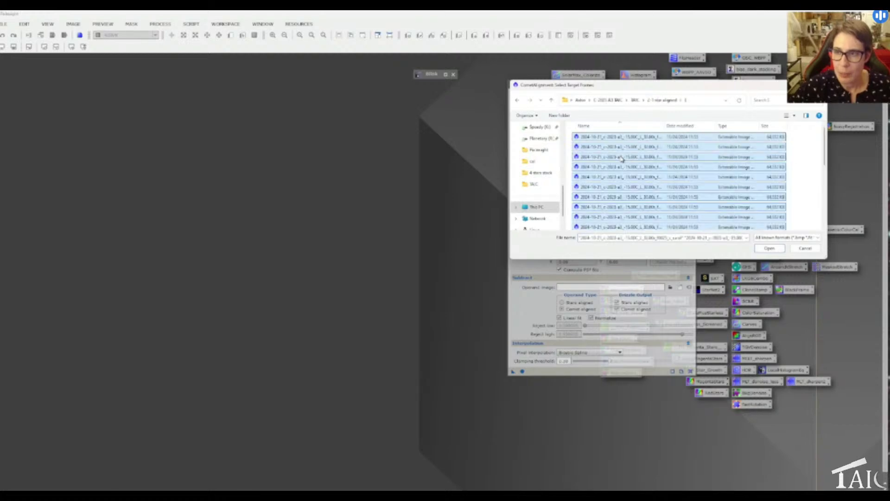
{"action": "key", "text": "Return"}
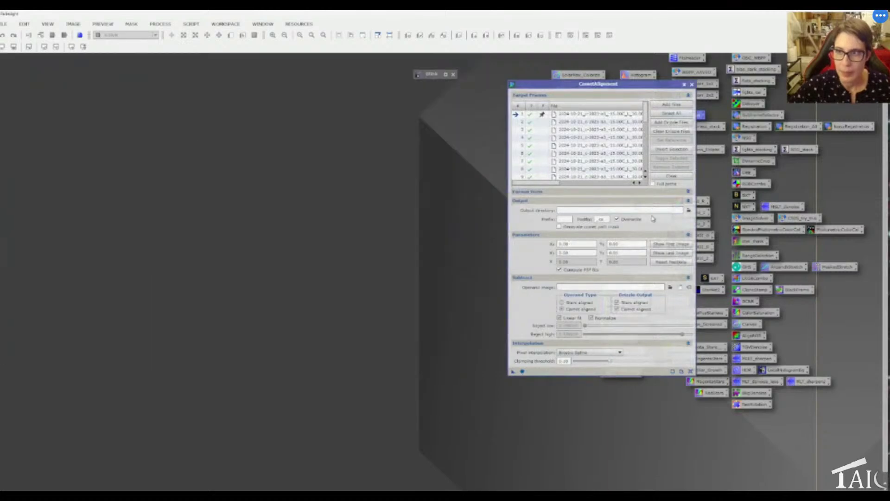
Open the first luminance frame from CometAlignment and try to pick the comet nucleus on it.
{"action": "left_click", "coordinate": [664, 245]}
{"action": "left_click", "coordinate": [332, 249]}
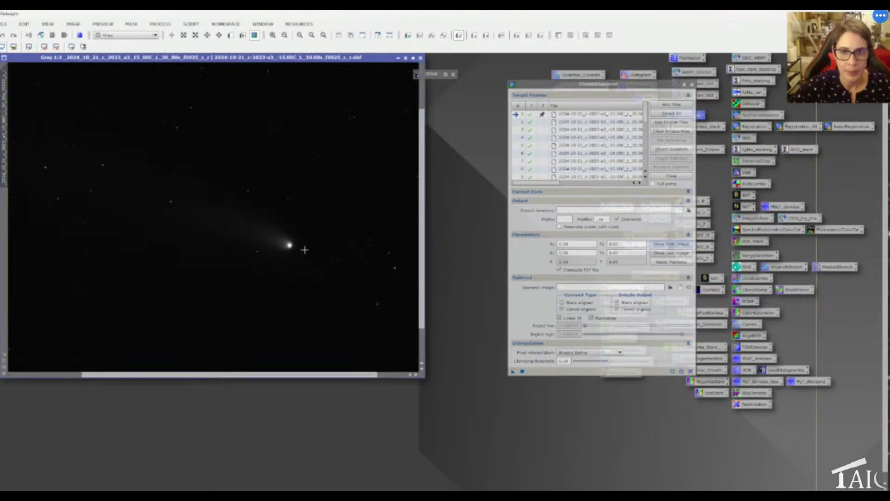
{"action": "scroll", "coordinate": [301, 249], "scroll_direction": "up", "scroll_amount": 3}
{"action": "left_click", "coordinate": [216, 224]}
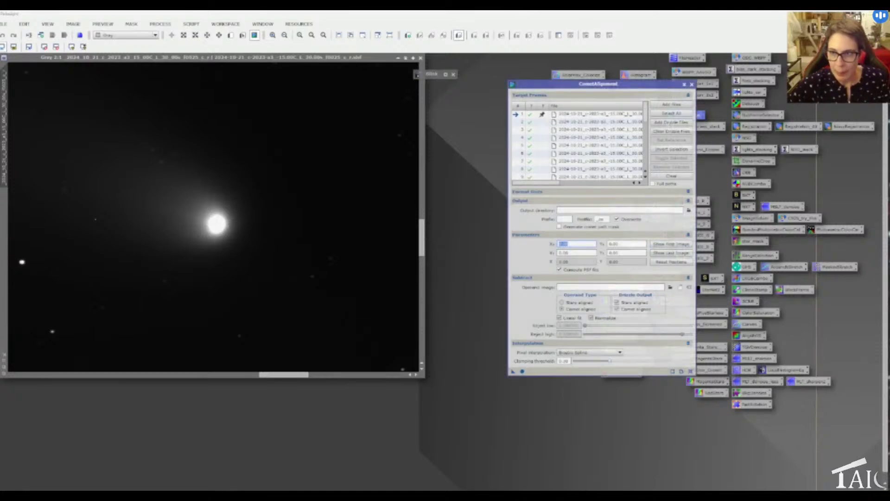
Enter the comet position for the first luminance frame manually as X 2024 and Y 2007.
{"action": "left_click", "coordinate": [557, 245]}
{"action": "type", "text": "20"}
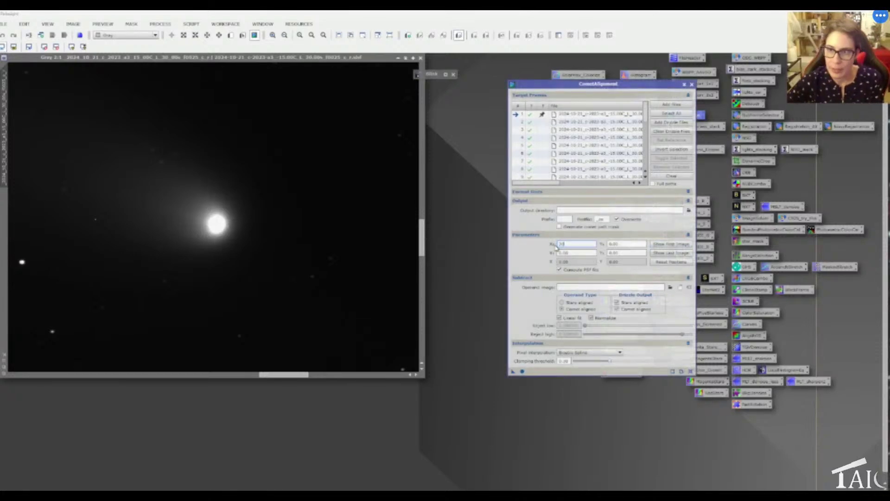
{"action": "type", "text": "24"}
{"action": "key", "text": "Tab"}
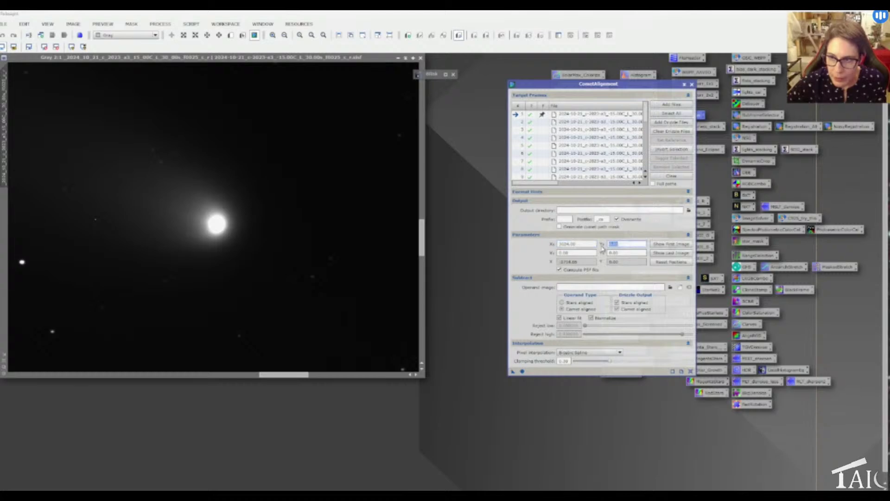
{"action": "type", "text": "2007"}
{"action": "key", "text": "Tab"}
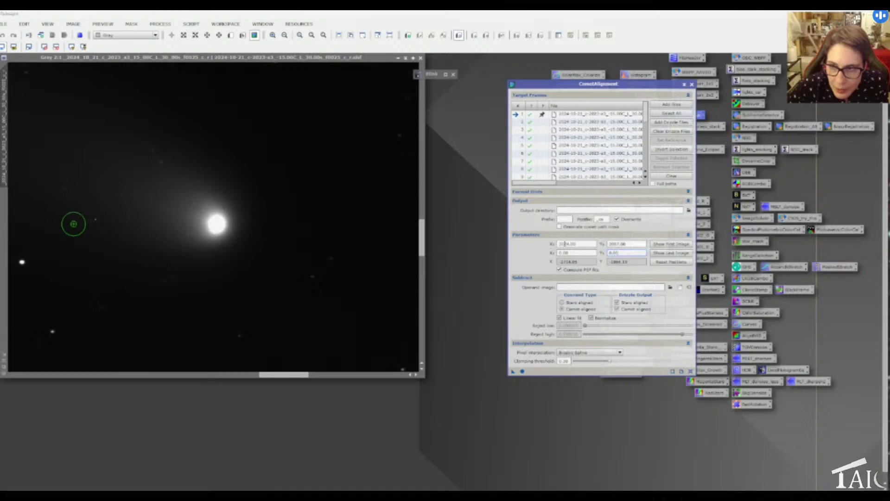
Correct the first luminance frame's comet X coordinate to 3224 and close the frame.
{"action": "left_click_drag", "start_coordinate": [558, 244], "coordinate": [576, 245]}
{"action": "type", "text": "3224"}
{"action": "left_click", "coordinate": [624, 244]}
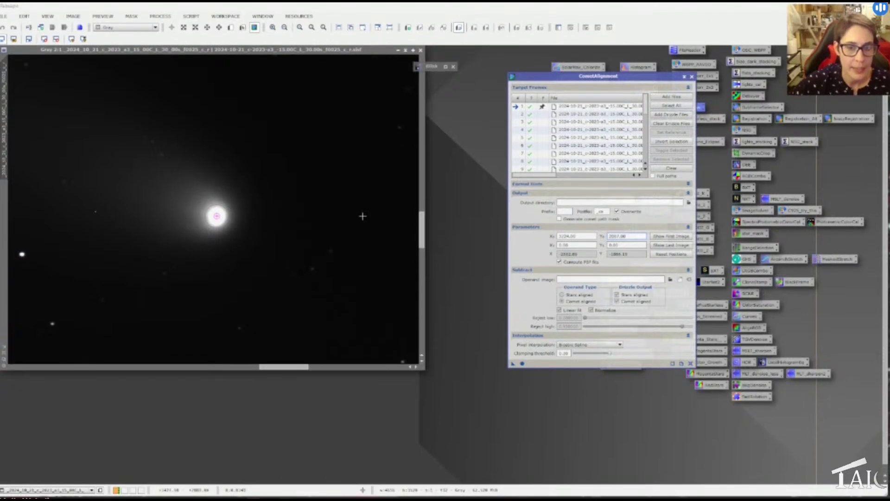
{"action": "left_click", "coordinate": [420, 50]}
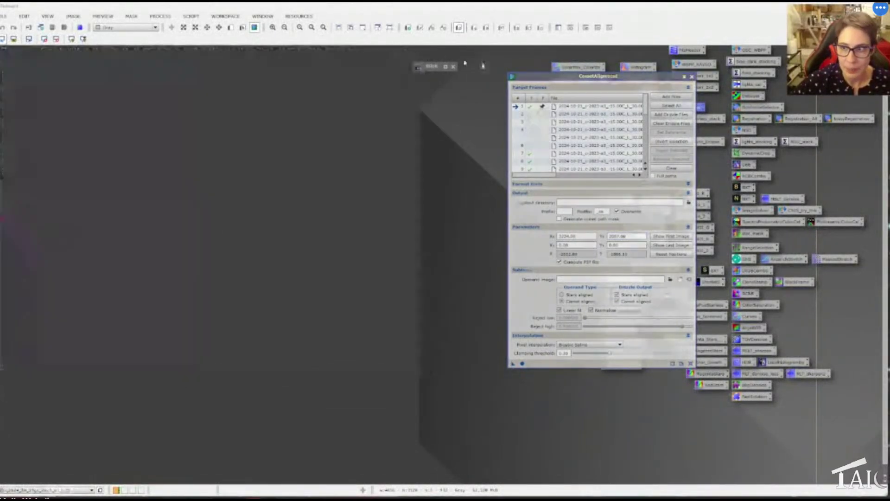
Open the last luminance frame from CometAlignment and enter its comet position as X 2919 and Y 2049.
{"action": "left_click", "coordinate": [686, 245]}
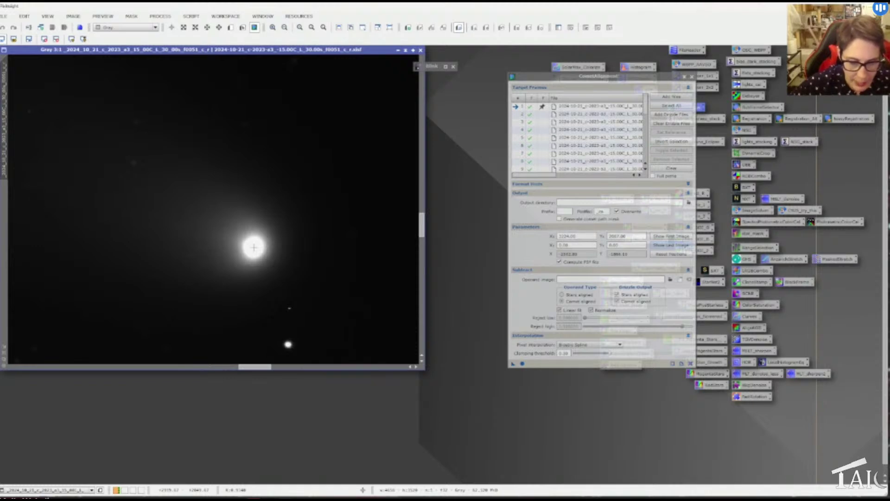
{"action": "double_click", "coordinate": [577, 245]}
{"action": "key", "text": "BackSpace"}
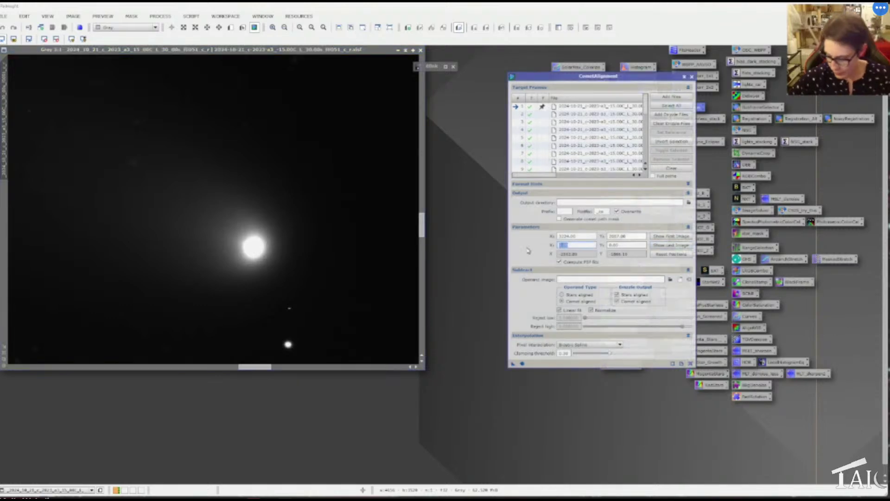
{"action": "type", "text": "2414"}
{"action": "key", "text": "Tab"}
{"action": "type", "text": "354"}
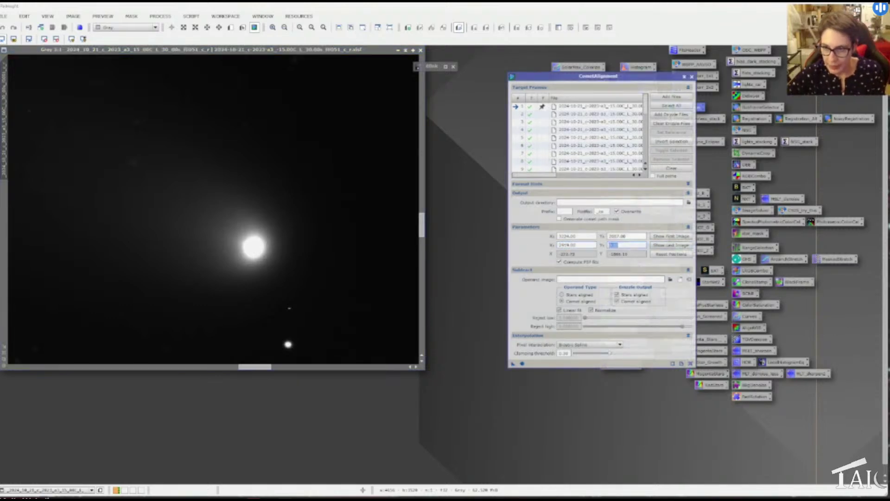
{"action": "type", "text": "9"}
{"action": "key", "text": "Tab"}
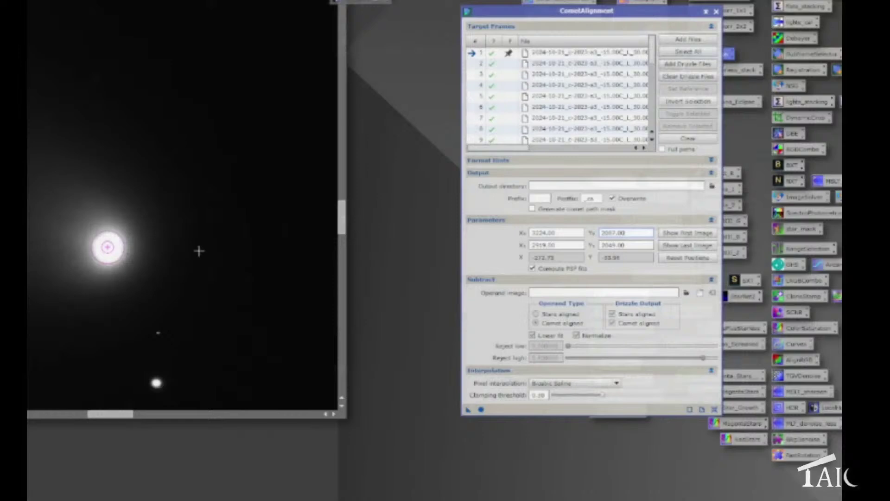
Try 2901 as the comet X coordinate for the last luminance frame.
{"action": "left_click", "coordinate": [556, 244]}
{"action": "key", "text": "BackSpace"}
{"action": "key", "text": "BackSpace"}
{"action": "type", "text": "01"}
{"action": "left_click", "coordinate": [556, 232]}
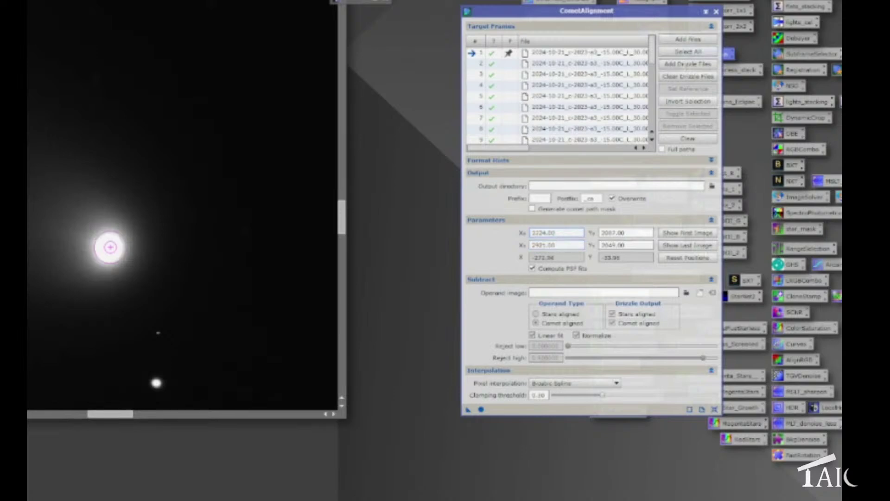
Set the last luminance frame's comet X coordinate to 2919 and close the frame.
{"action": "left_click", "coordinate": [556, 244]}
{"action": "key", "text": "BackSpace"}
{"action": "type", "text": "9"}
{"action": "left_click", "coordinate": [556, 232]}
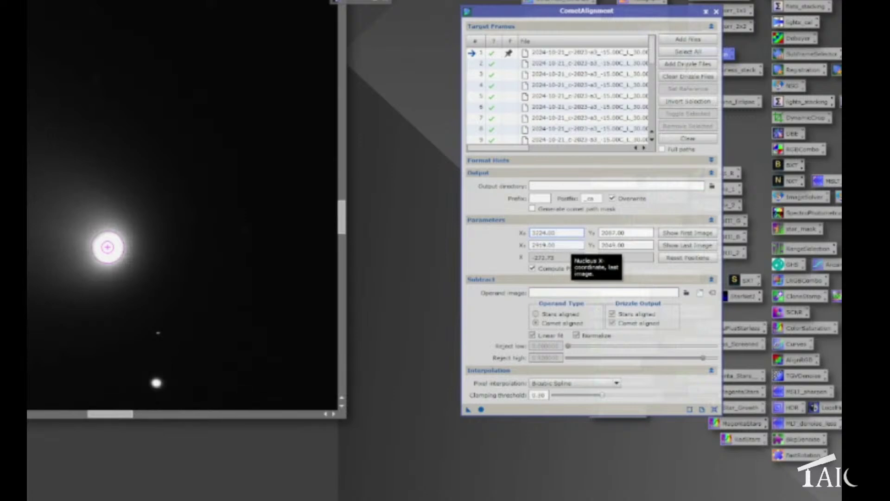
{"action": "left_click", "coordinate": [556, 244]}
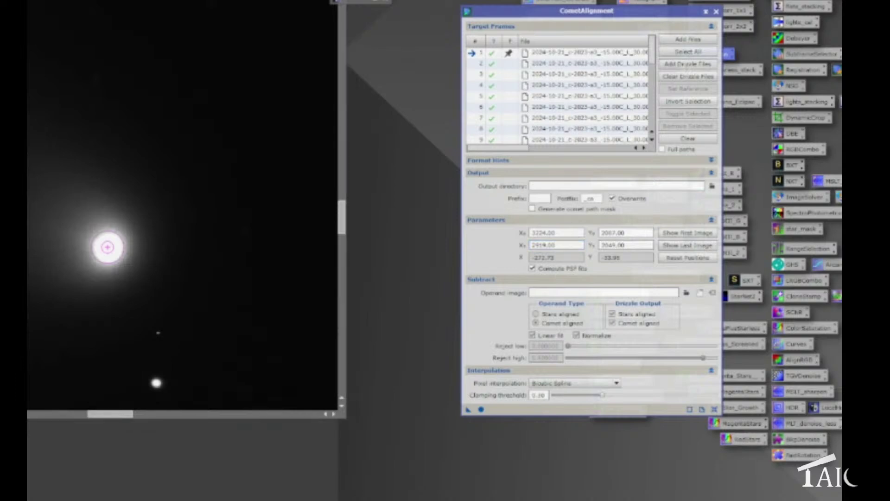
{"action": "left_click", "coordinate": [342, 1]}
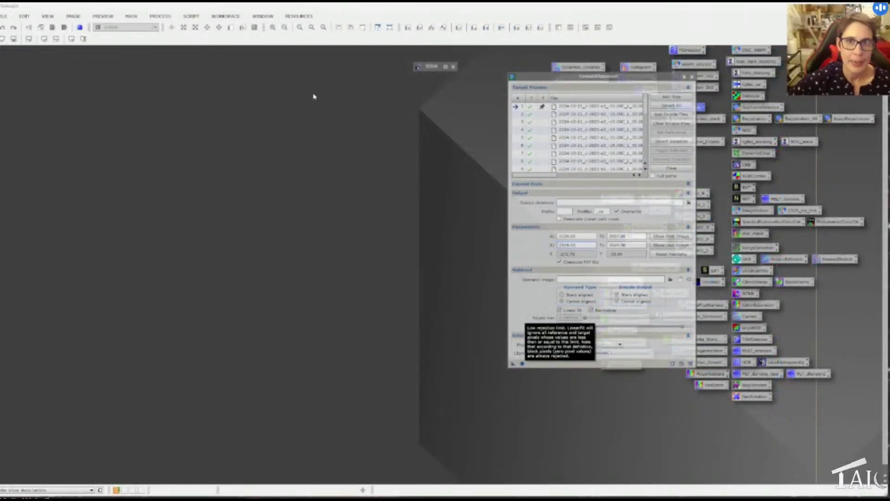
Load all luminance frames from the L folder of "2-2 comet aligned" into Blink.
{"action": "double_click", "coordinate": [421, 67]}
{"action": "left_click", "coordinate": [319, 150]}
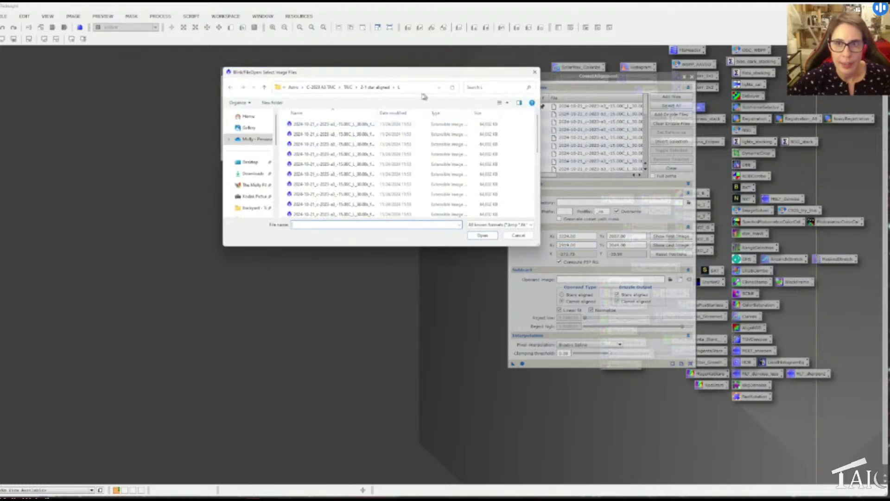
{"action": "left_click", "coordinate": [351, 88]}
{"action": "double_click", "coordinate": [332, 144]}
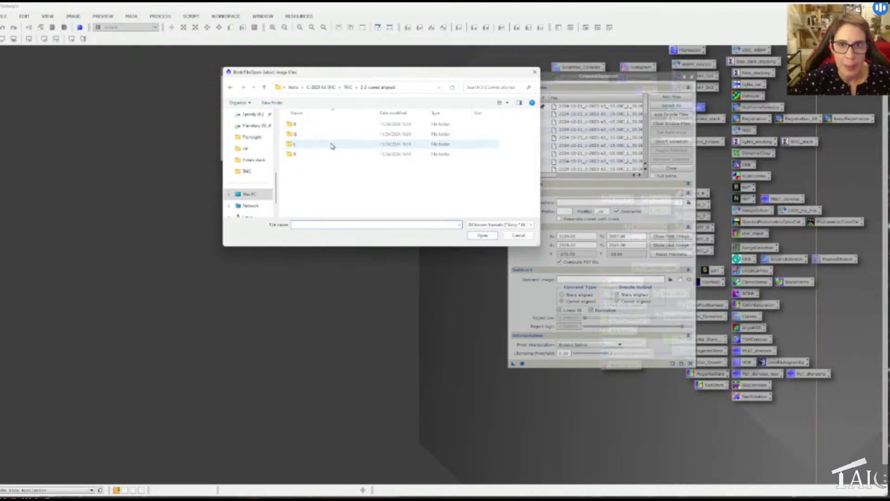
{"action": "double_click", "coordinate": [331, 144]}
{"action": "key", "text": "ctrl+a"}
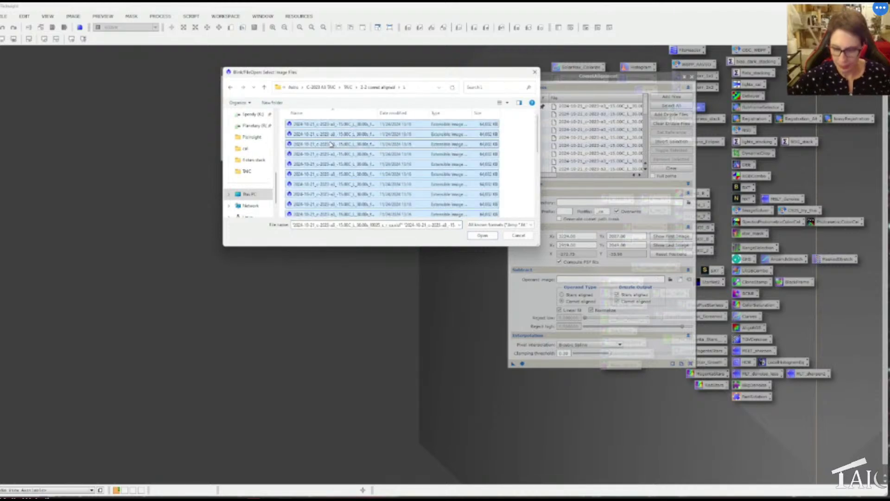
{"action": "key", "text": "Return"}
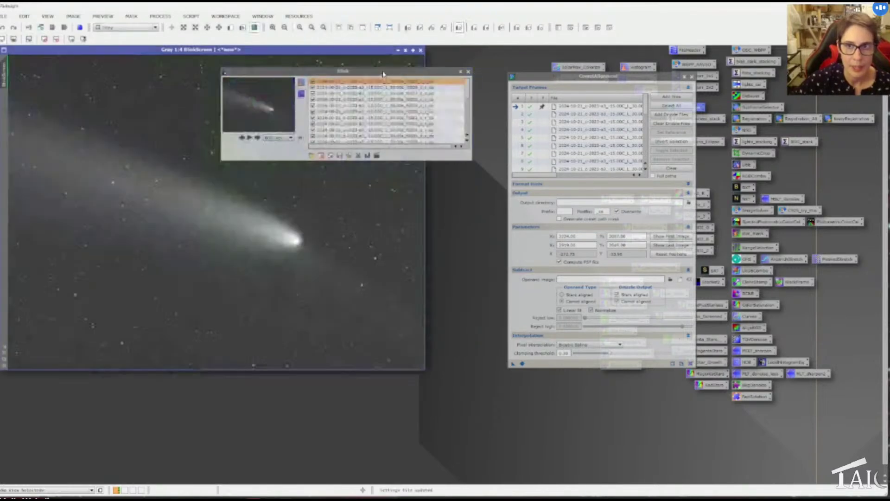
Inspect the comet-aligned luminance frames in Blink, and put away the Blink and CometAlignment windows.
{"action": "left_click_drag", "start_coordinate": [387, 72], "coordinate": [602, 66]}
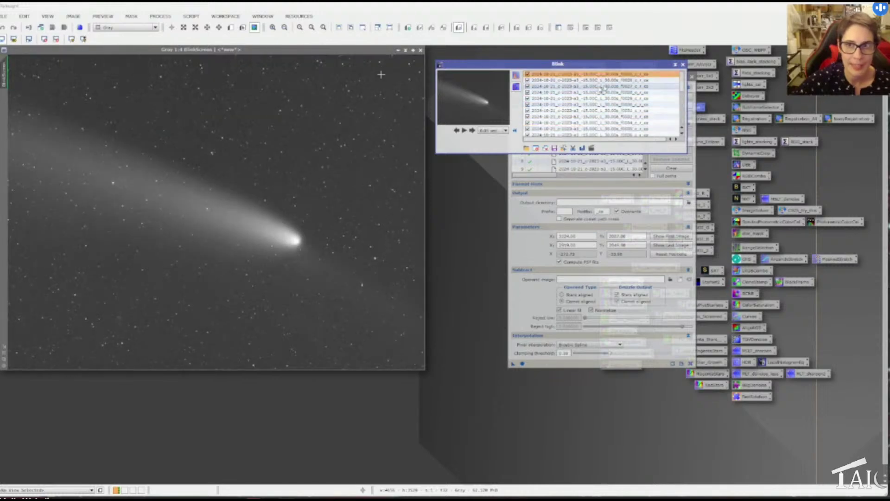
{"action": "left_click", "coordinate": [554, 147]}
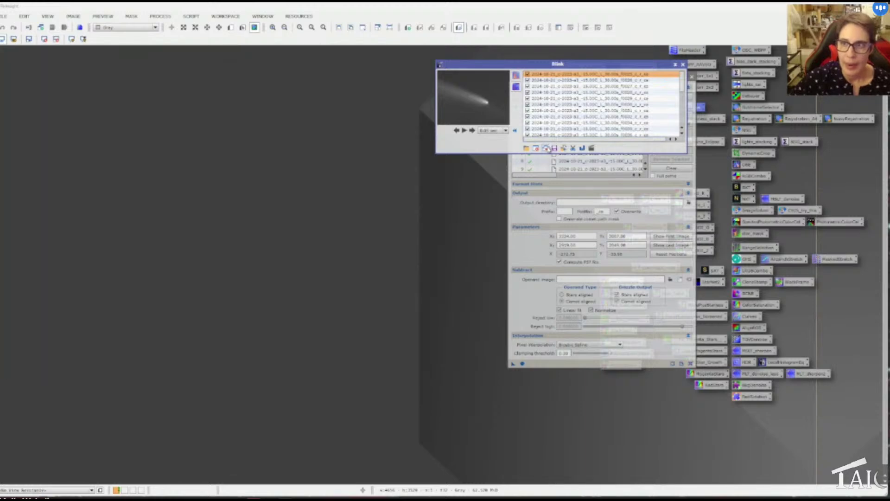
{"action": "left_click_drag", "start_coordinate": [584, 64], "coordinate": [388, 70]}
{"action": "left_click", "coordinate": [484, 69]}
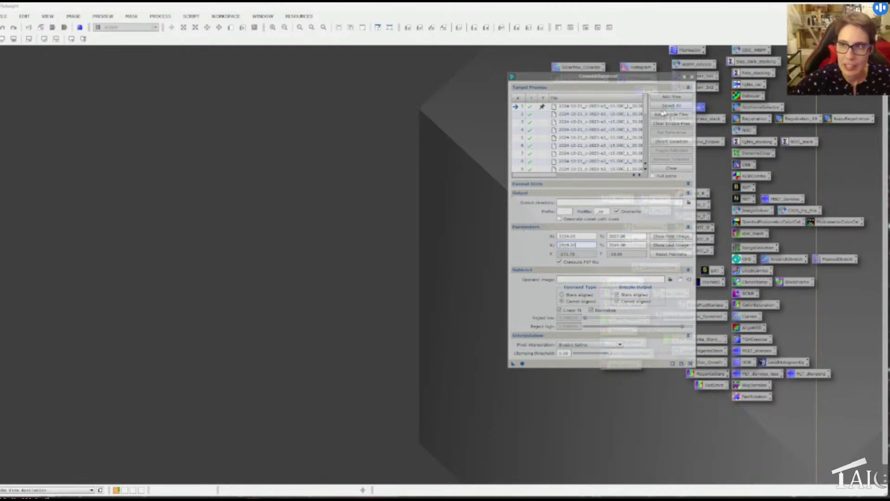
{"action": "left_click", "coordinate": [692, 77]}
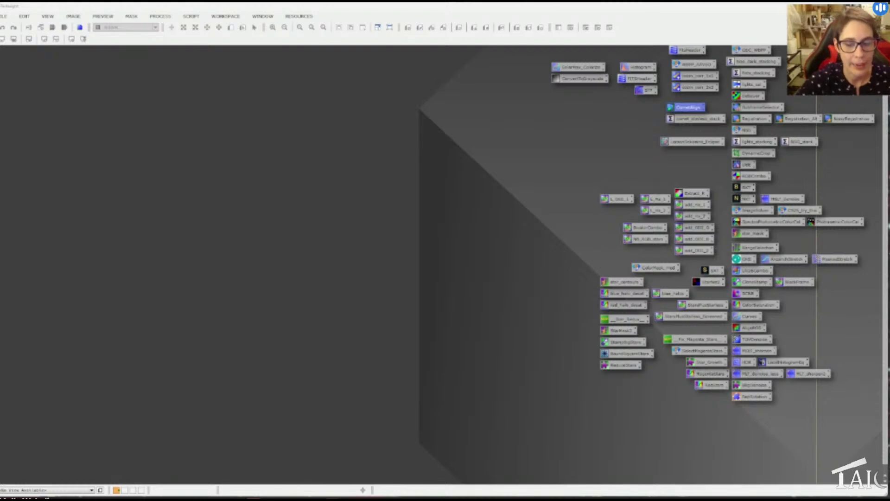
Open StarXTerminator's batch processing and turn off the output of star files.
{"action": "double_click", "coordinate": [710, 273]}
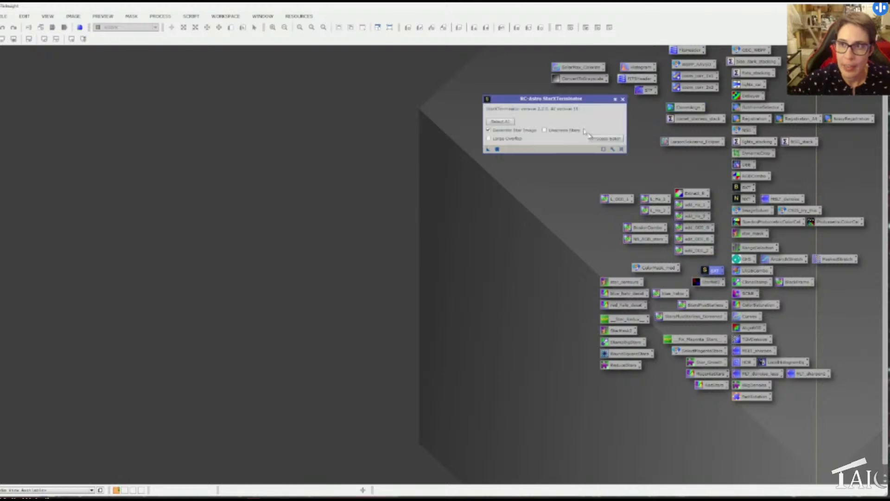
{"action": "left_click_drag", "start_coordinate": [563, 100], "coordinate": [552, 110]}
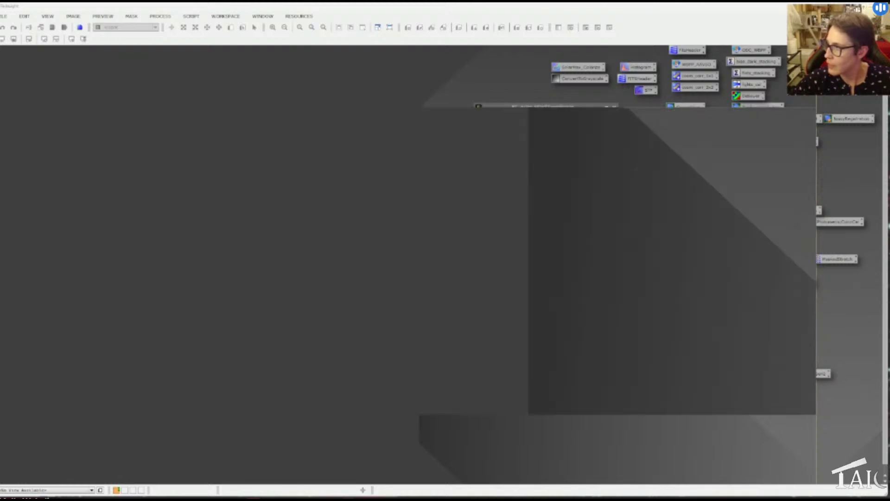
{"action": "left_click_drag", "start_coordinate": [637, 106], "coordinate": [612, 199]}
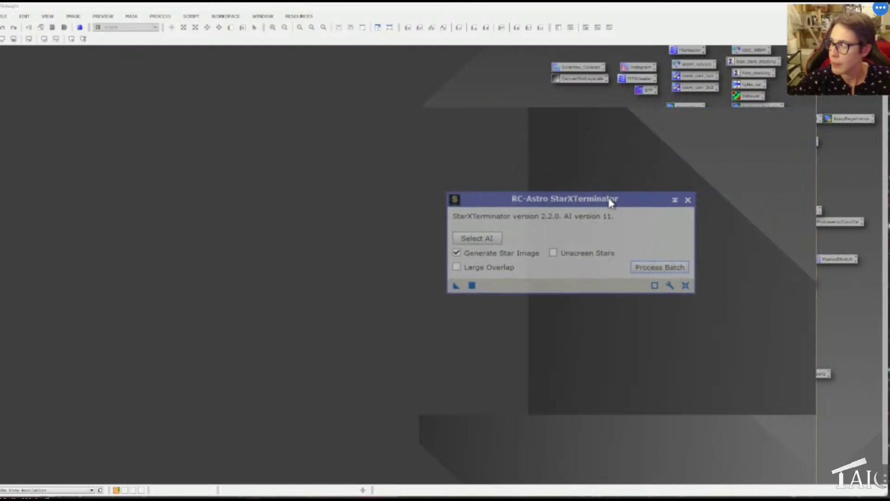
{"action": "left_click", "coordinate": [659, 269]}
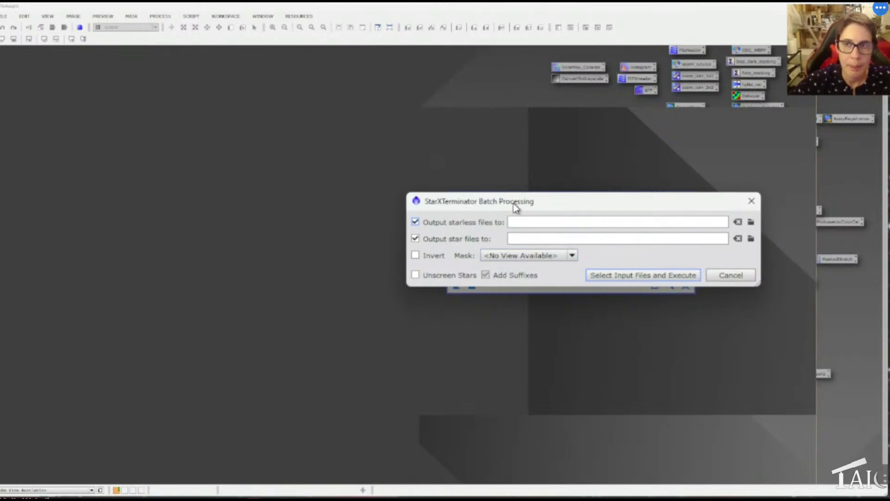
{"action": "left_click_drag", "start_coordinate": [513, 205], "coordinate": [513, 208]}
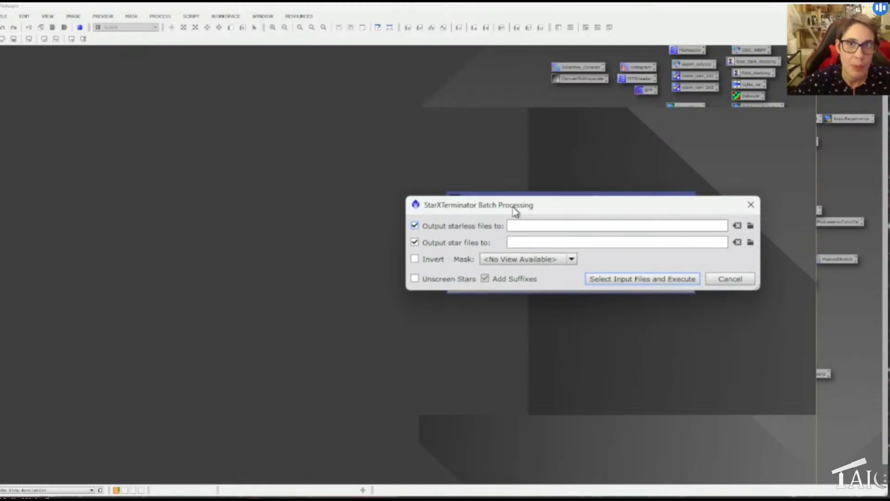
{"action": "left_click", "coordinate": [415, 242]}
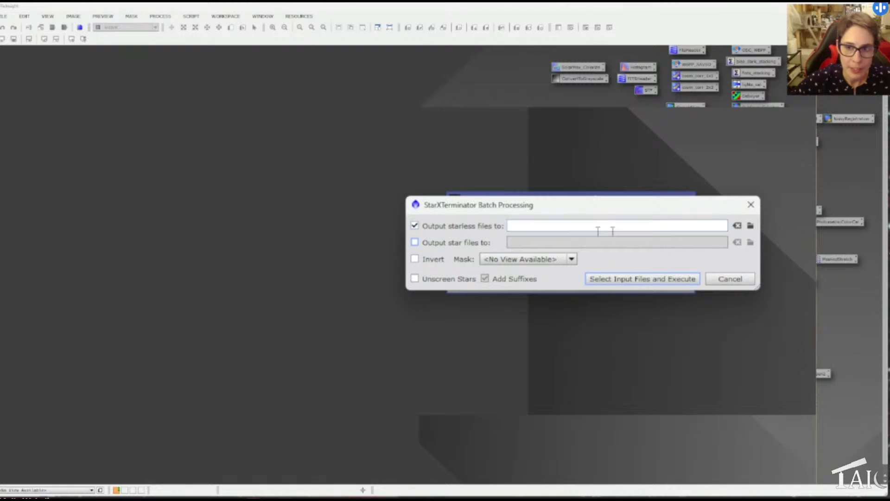
Set the batch output directory for starless files to the B folder inside "3 starless".
{"action": "left_click", "coordinate": [750, 225]}
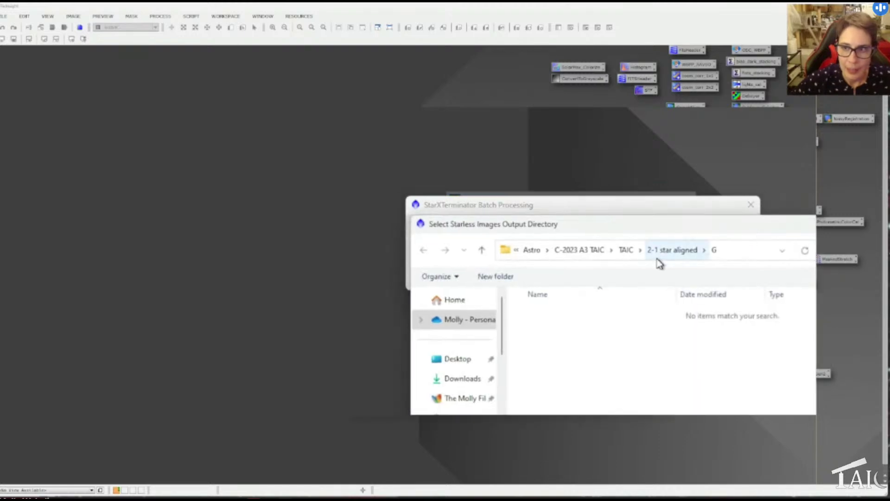
{"action": "left_click", "coordinate": [625, 251]}
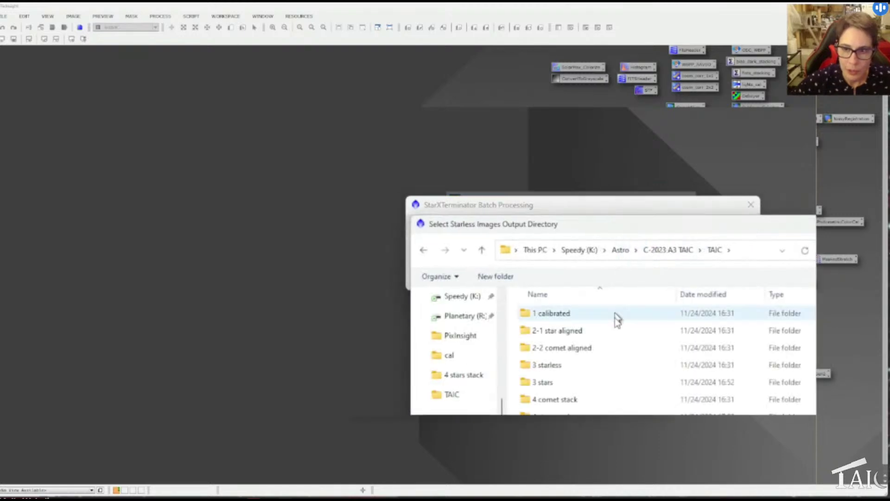
{"action": "double_click", "coordinate": [585, 367]}
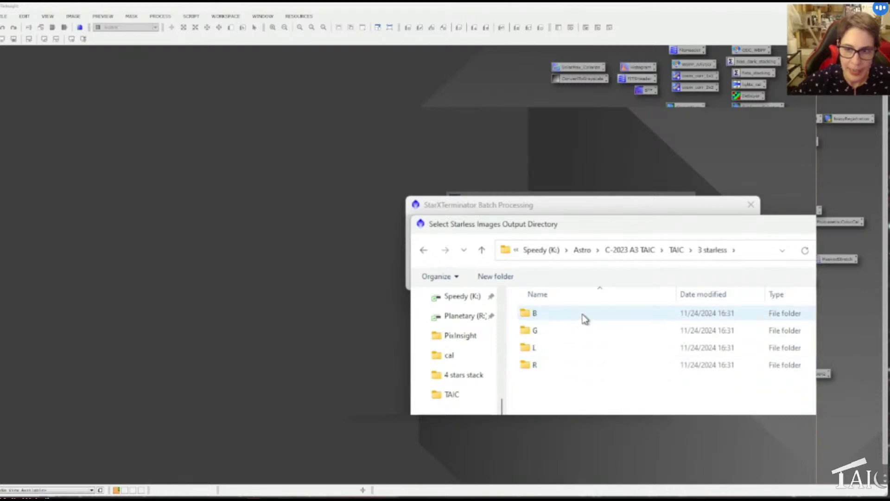
{"action": "double_click", "coordinate": [583, 315]}
{"action": "key", "text": "Return"}
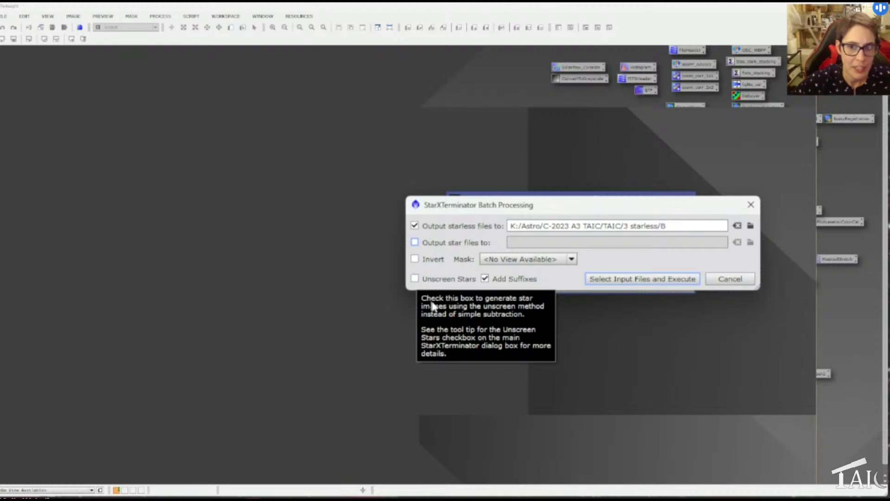
Select all blue frames from the B folder of "2-2 comet aligned" as batch input, but cancel the run and close StarXTerminator.
{"action": "left_click", "coordinate": [676, 280]}
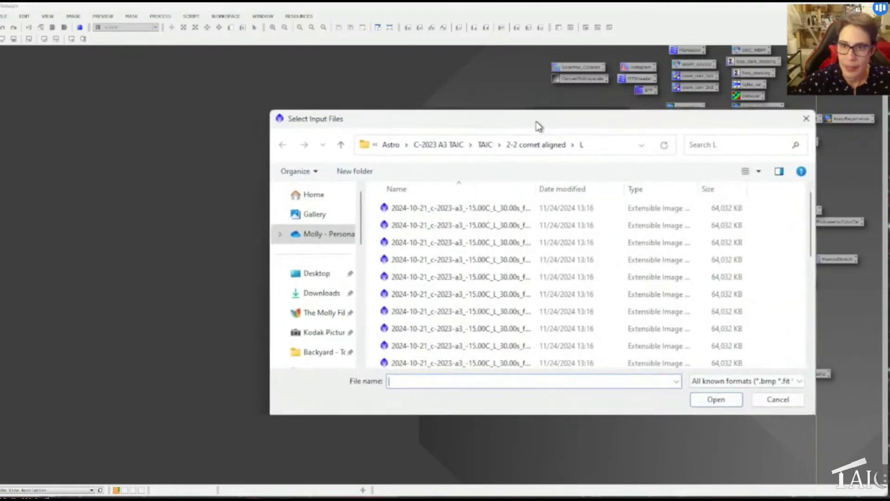
{"action": "left_click", "coordinate": [539, 147]}
{"action": "left_click", "coordinate": [465, 209]}
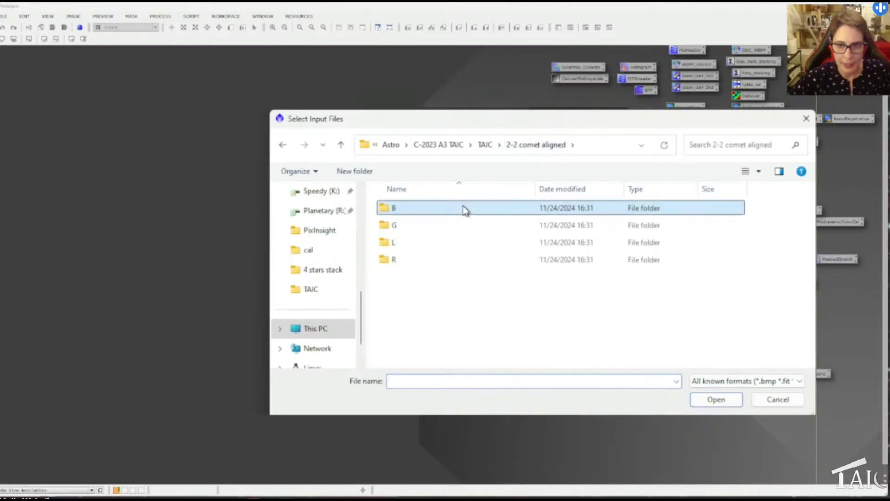
{"action": "double_click", "coordinate": [465, 208]}
{"action": "key", "text": "ctrl+a"}
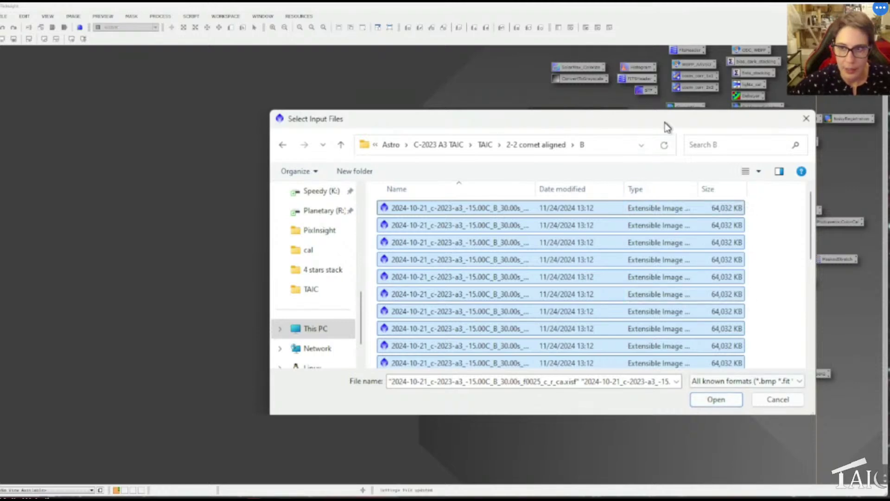
{"action": "left_click_drag", "start_coordinate": [666, 124], "coordinate": [716, 152]}
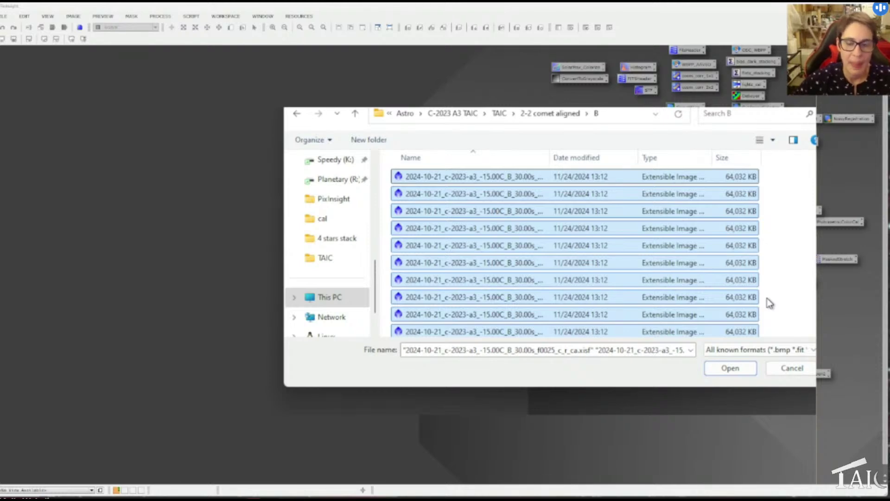
{"action": "left_click", "coordinate": [804, 369]}
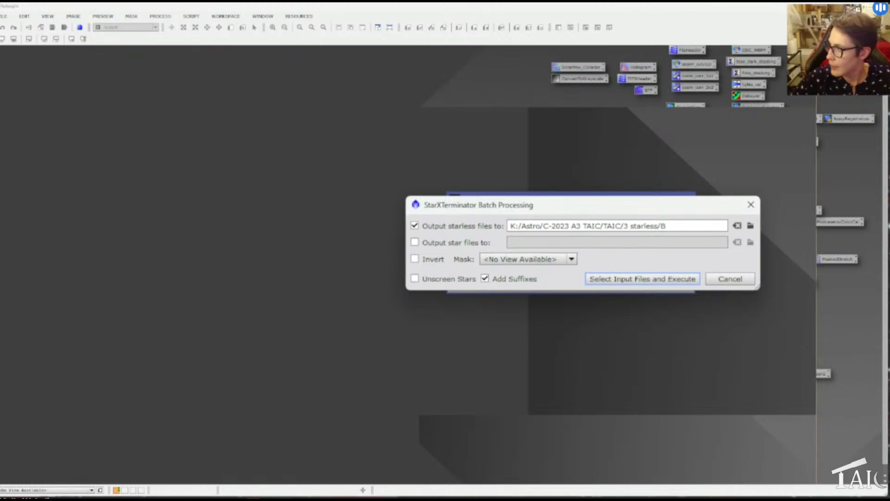
{"action": "left_click", "coordinate": [538, 258]}
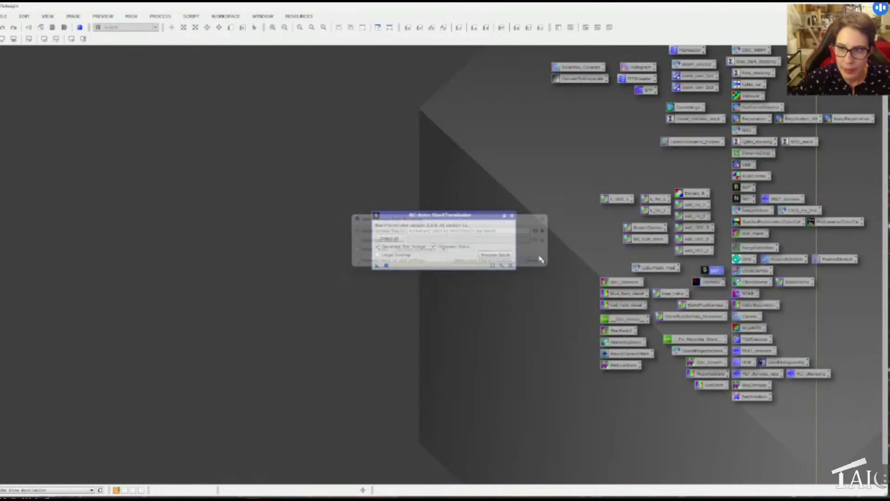
{"action": "left_click", "coordinate": [512, 215]}
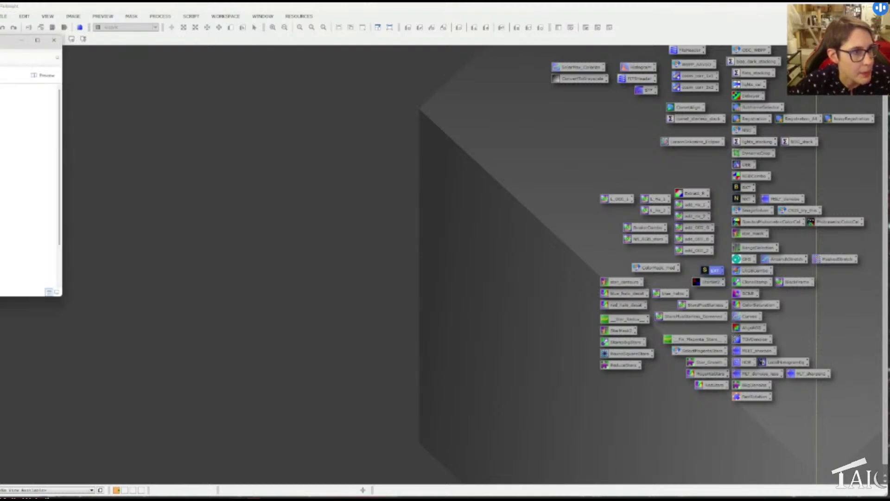
Open the blue starless frame f0025 and apply an automatic screen stretch to it.
{"action": "left_click_drag", "start_coordinate": [278, 148], "coordinate": [357, 149]}
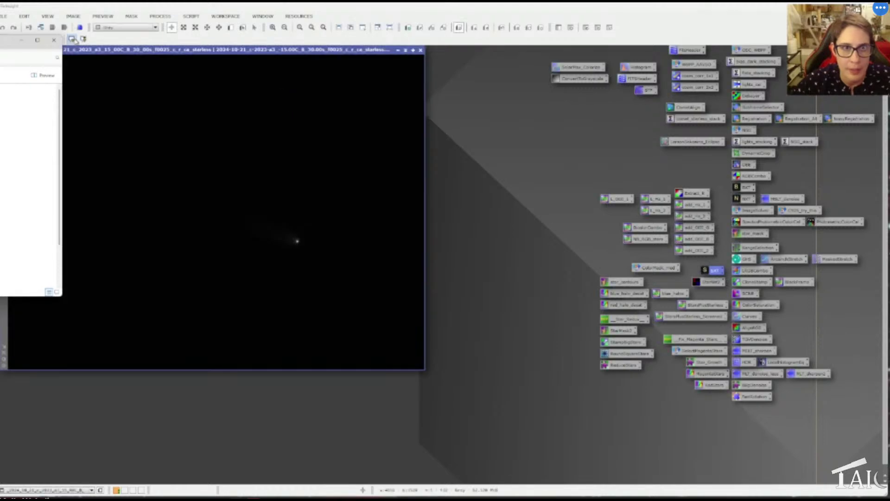
{"action": "left_click", "coordinate": [73, 39]}
{"action": "left_click_drag", "start_coordinate": [159, 50], "coordinate": [194, 67]}
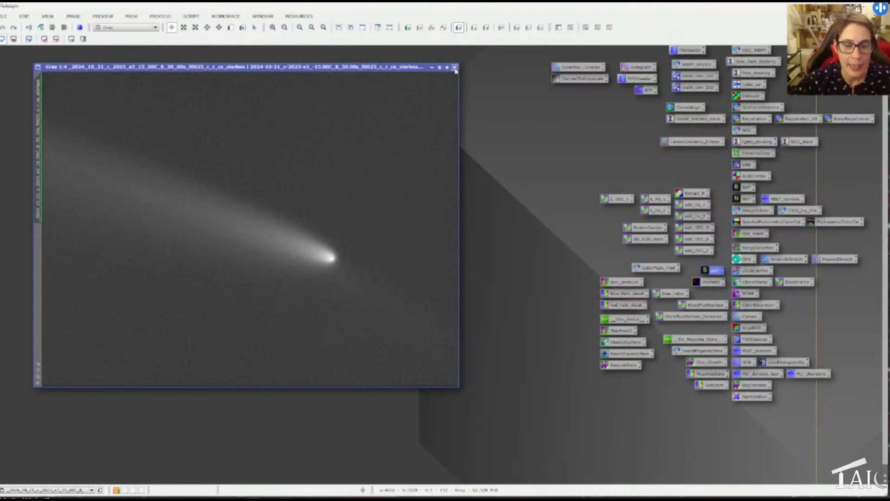
Close the blue starless frame and open StarXTerminator's batch processing with the output of starless files turned off.
{"action": "left_click", "coordinate": [455, 67]}
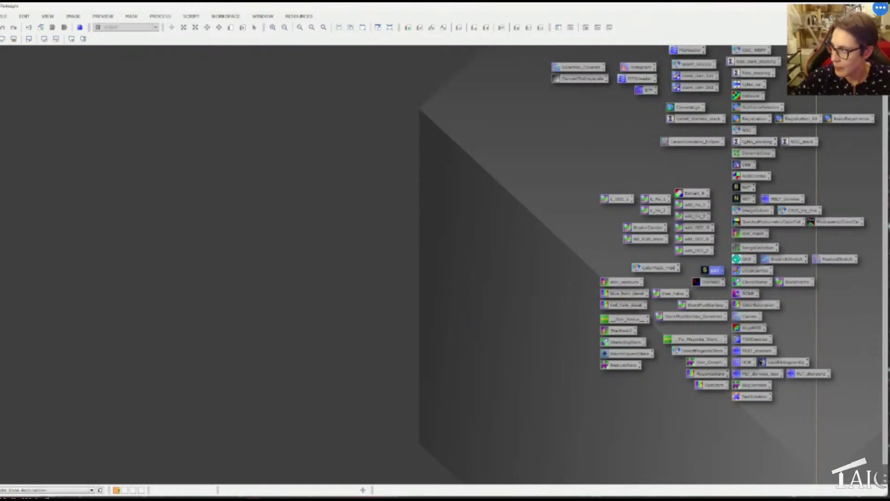
{"action": "key", "text": "ctrl+o"}
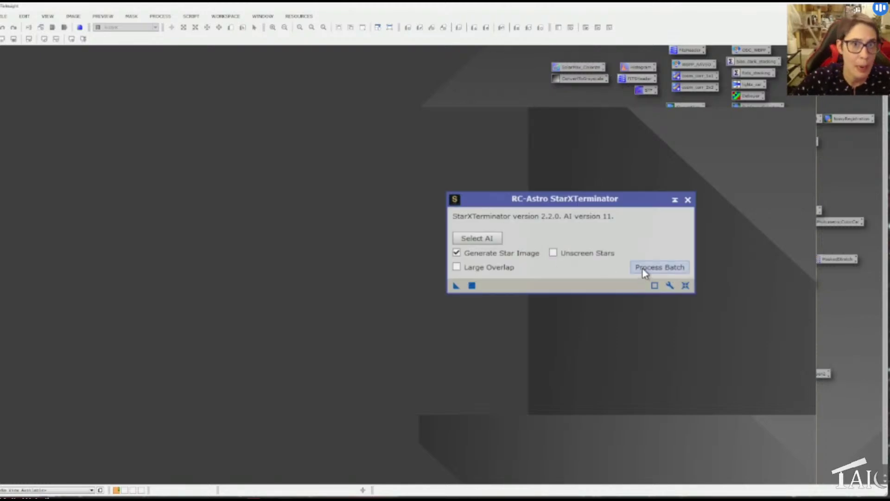
{"action": "left_click", "coordinate": [643, 268]}
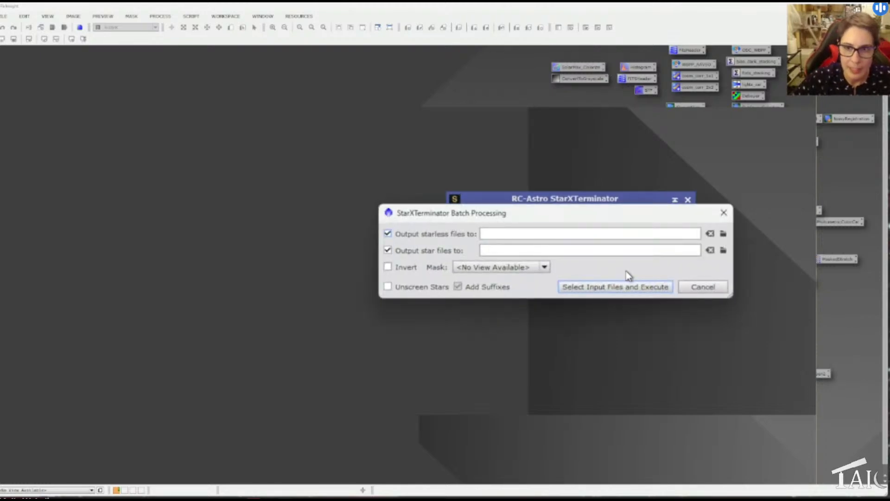
{"action": "left_click", "coordinate": [388, 233]}
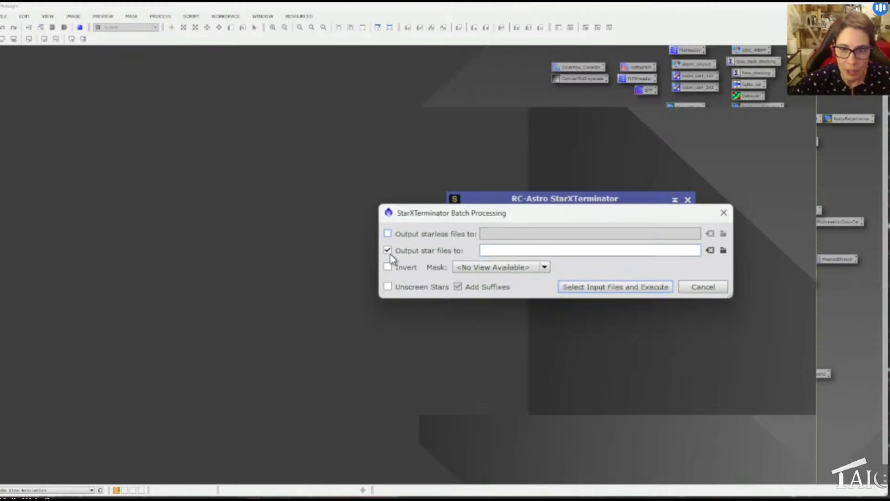
Set the batch output directory for star files to the B folder inside "3 stars".
{"action": "left_click", "coordinate": [723, 250]}
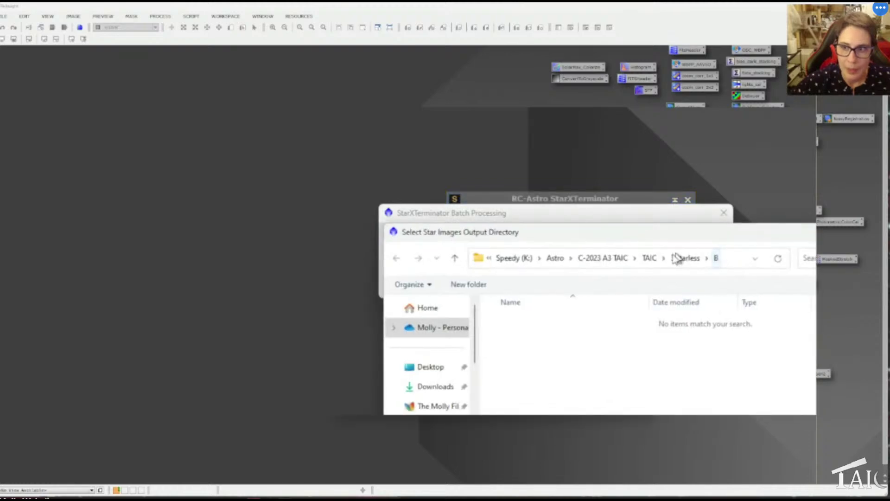
{"action": "left_click", "coordinate": [650, 259]}
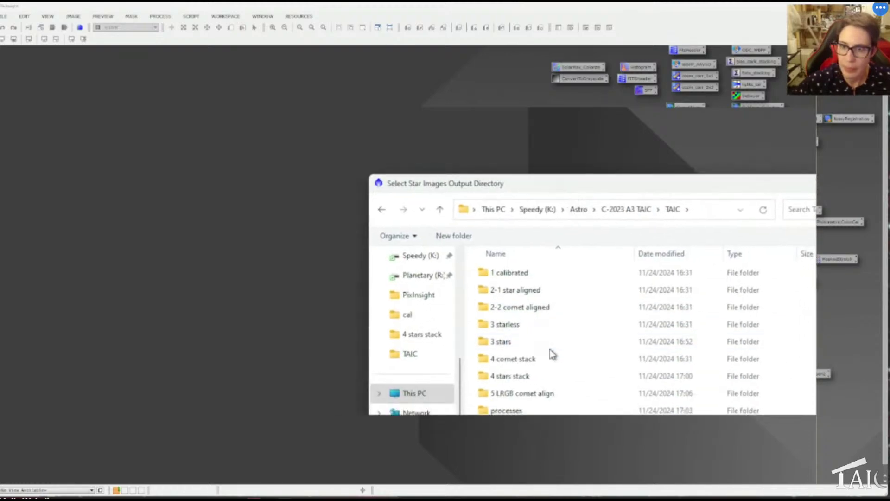
{"action": "double_click", "coordinate": [550, 342]}
{"action": "double_click", "coordinate": [538, 273]}
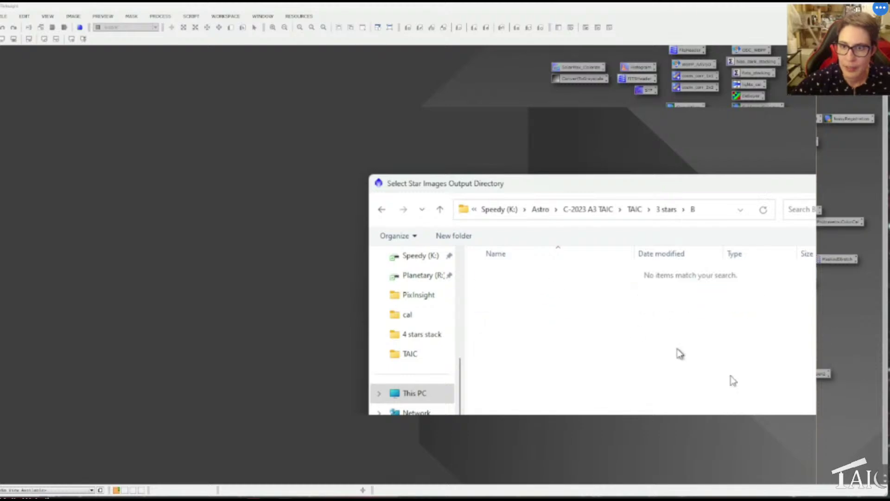
{"action": "key", "text": "Return"}
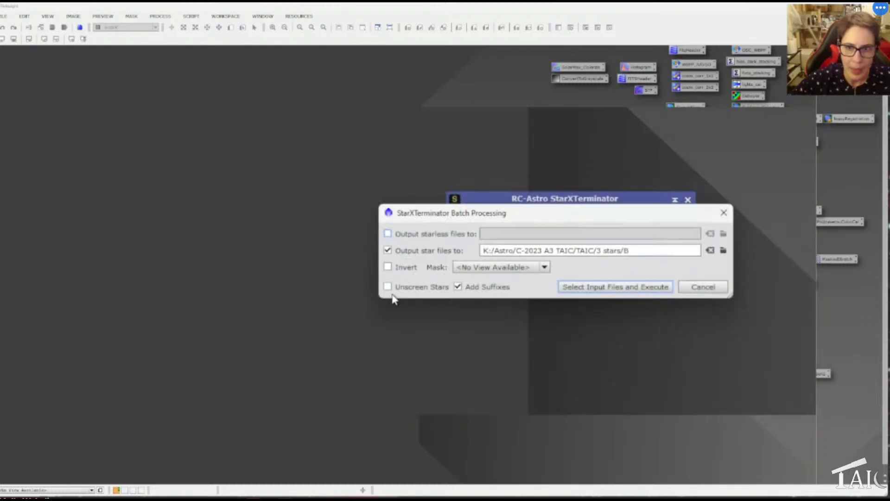
Enable Unscreen Stars for the batch, but cancel the run and close StarXTerminator.
{"action": "left_click", "coordinate": [387, 287]}
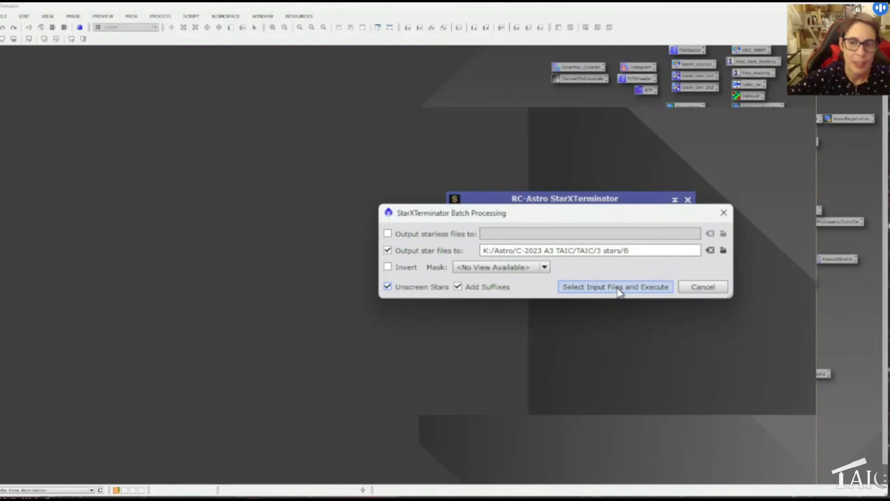
{"action": "left_click", "coordinate": [717, 292]}
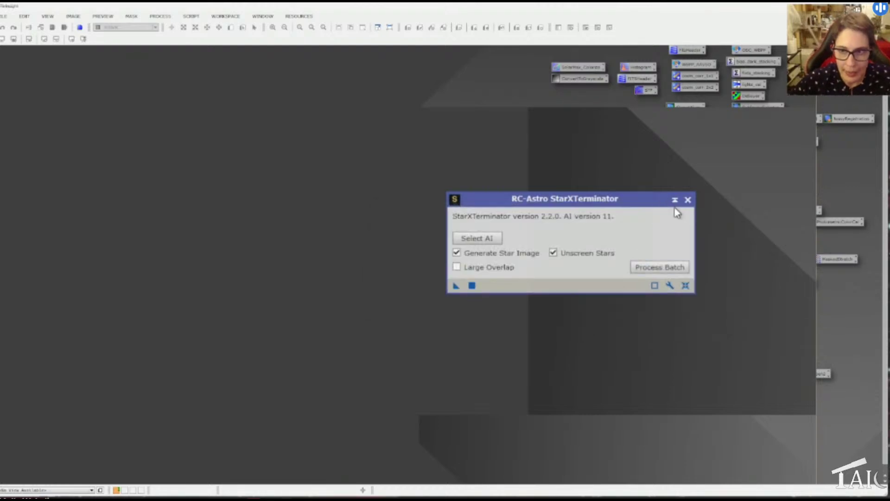
{"action": "left_click", "coordinate": [687, 201]}
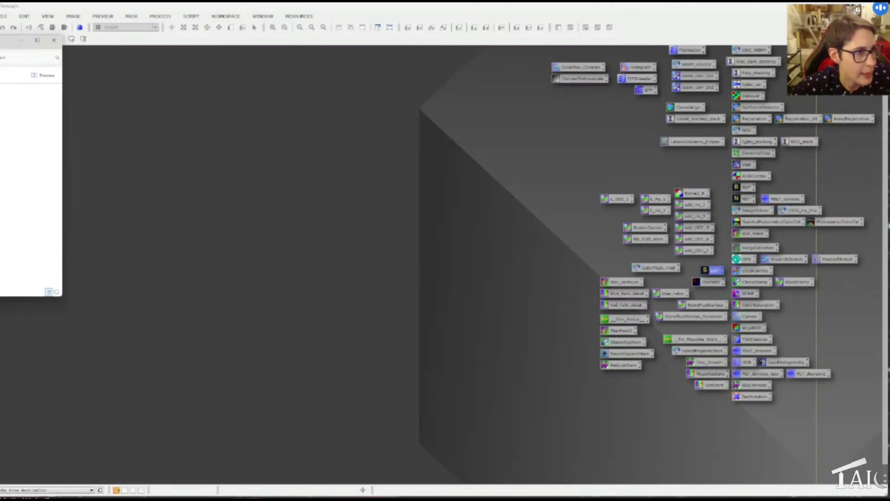
Open the blue stars-only frame f0025 and examine its stars up close with an automatic screen stretch.
{"action": "left_click_drag", "start_coordinate": [27, 186], "coordinate": [245, 157]}
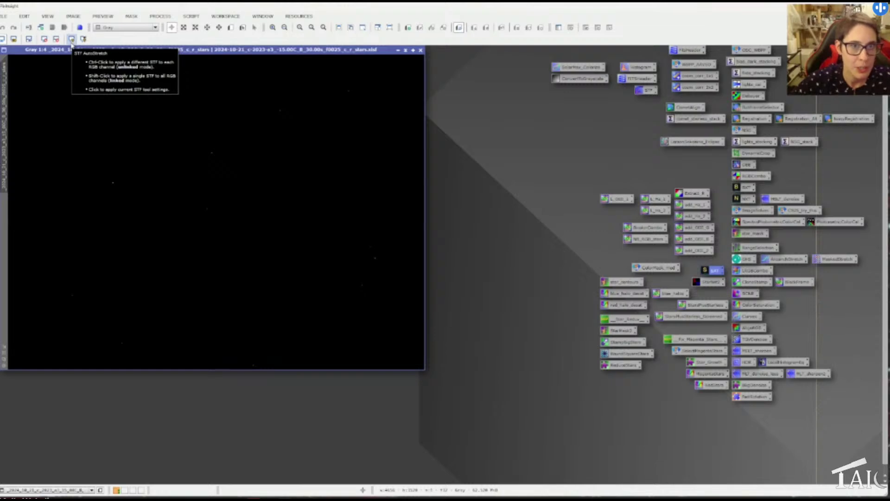
{"action": "left_click", "coordinate": [71, 40]}
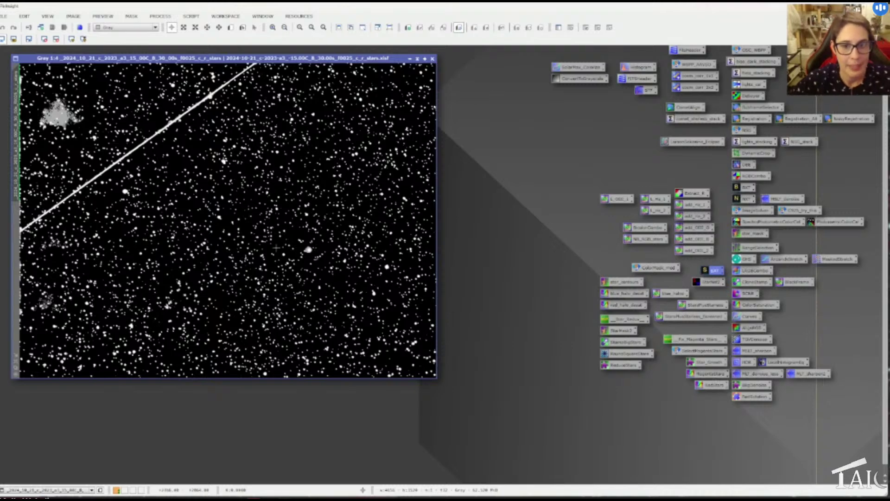
{"action": "scroll", "coordinate": [256, 248], "scroll_direction": "up", "scroll_amount": 1}
{"action": "scroll", "coordinate": [256, 248], "scroll_direction": "up", "scroll_amount": 4}
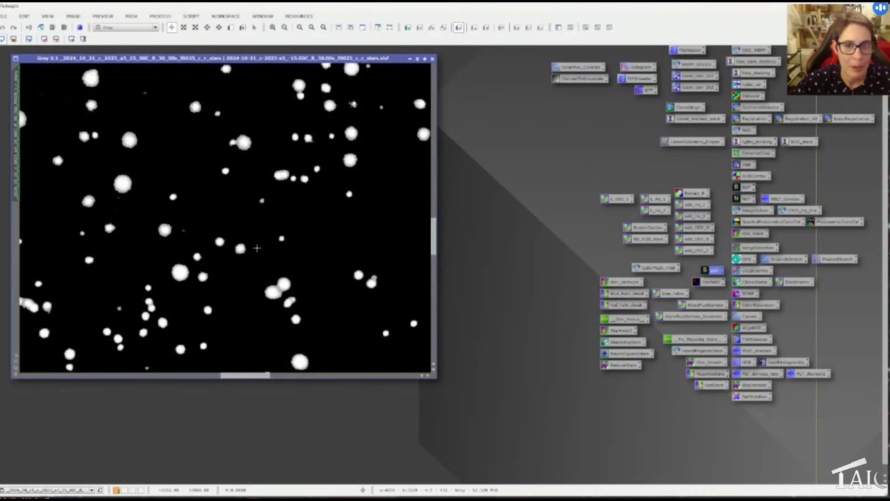
Remove the screen stretch from the blue stars-only frame f0025 and close the image.
{"action": "scroll", "coordinate": [257, 248], "scroll_direction": "down", "scroll_amount": 3}
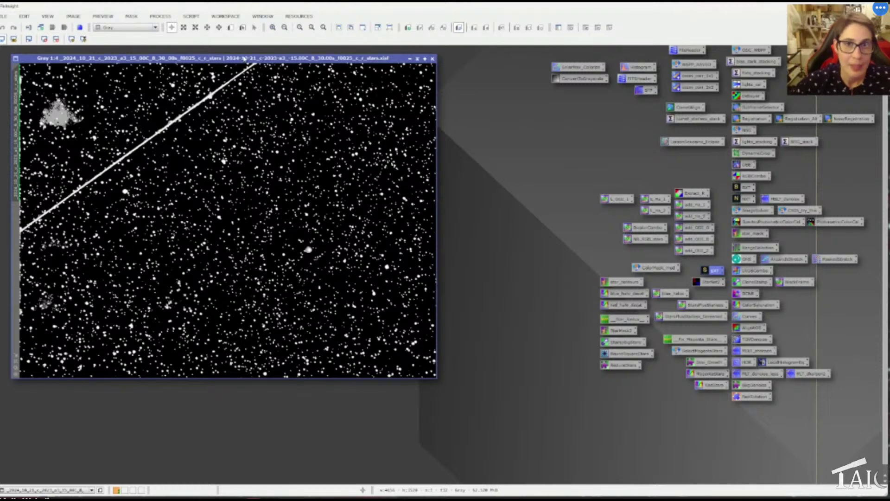
{"action": "left_click", "coordinate": [56, 39]}
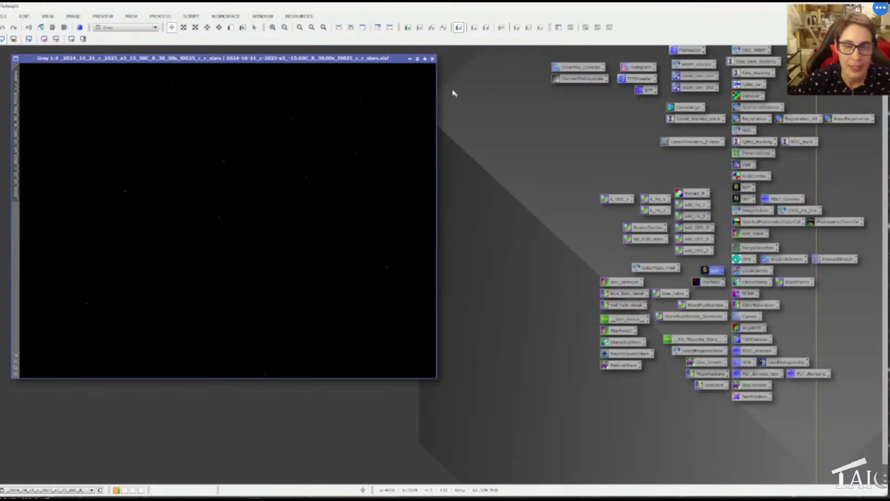
{"action": "left_click", "coordinate": [432, 58]}
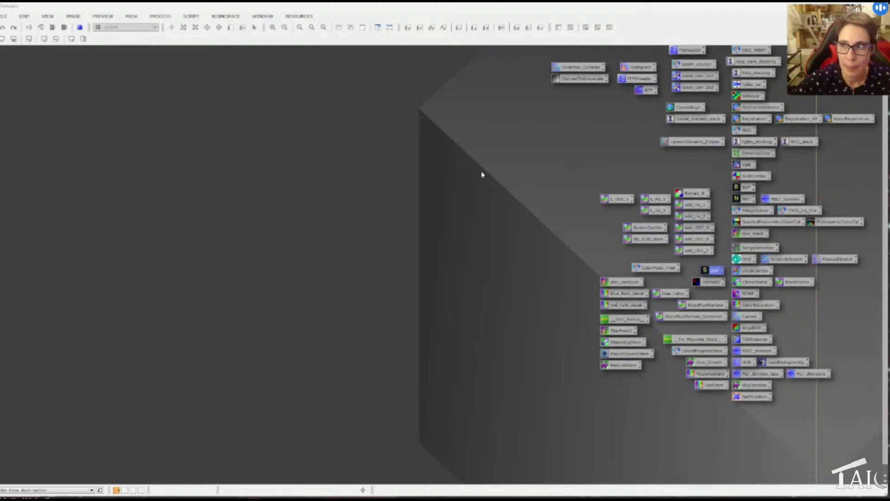
Load all blue frames from the B folder of "2-2 comet aligned" into ImageIntegration and set the weights to PSF Signal Weight.
{"action": "double_click", "coordinate": [748, 142]}
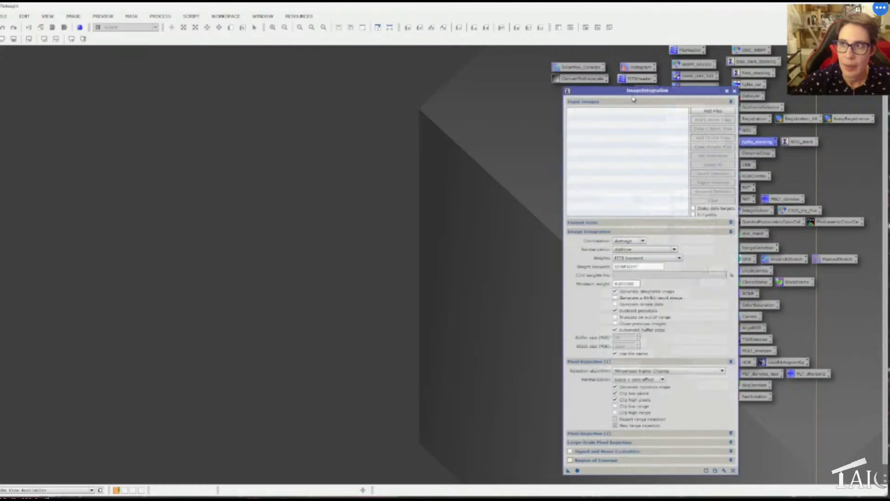
{"action": "left_click_drag", "start_coordinate": [633, 91], "coordinate": [590, 70]}
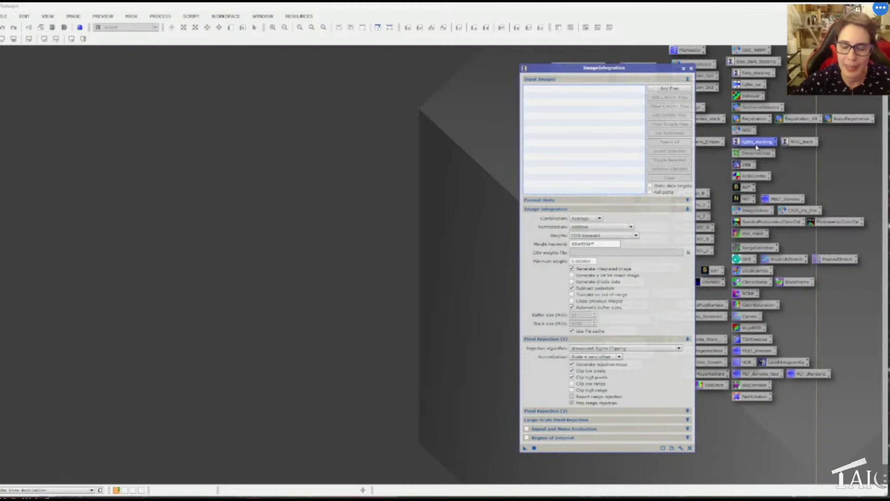
{"action": "left_click", "coordinate": [670, 88]}
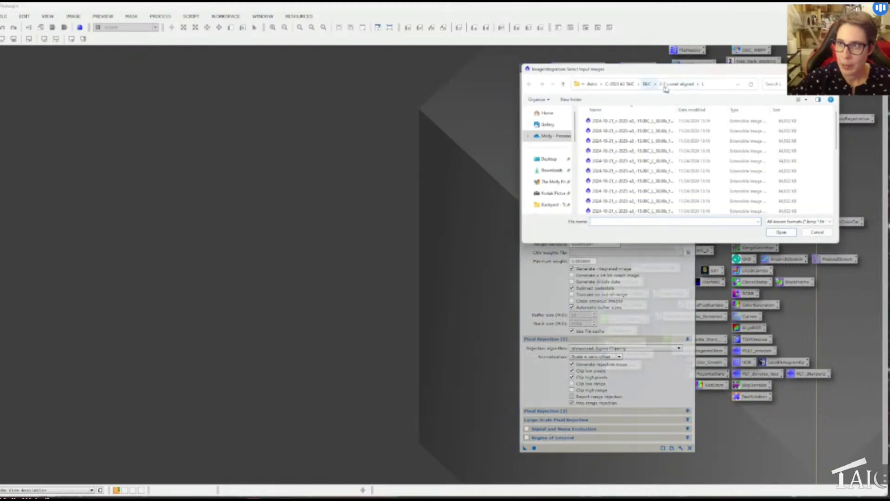
{"action": "left_click", "coordinate": [676, 89]}
{"action": "double_click", "coordinate": [661, 120]}
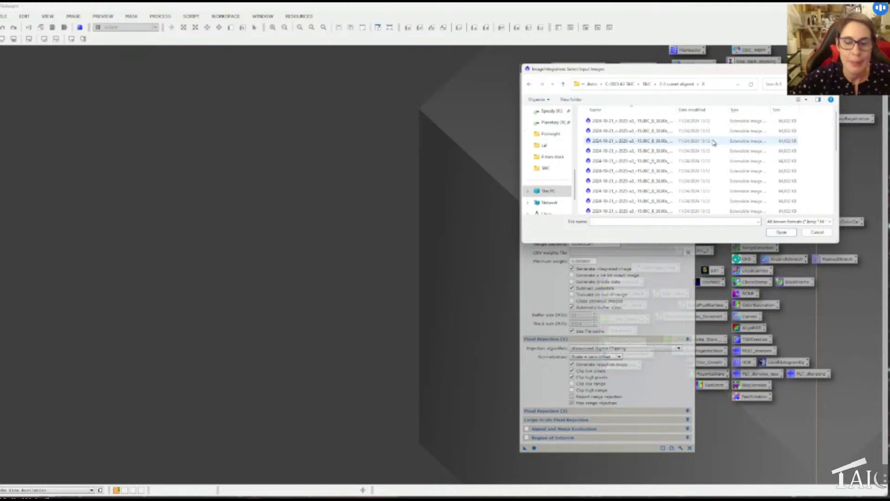
{"action": "key", "text": "ctrl+a"}
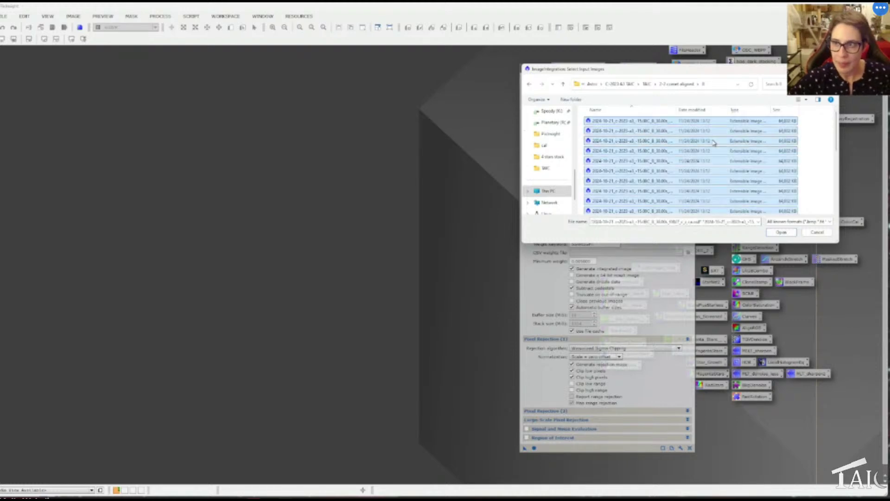
{"action": "left_click", "coordinate": [773, 235]}
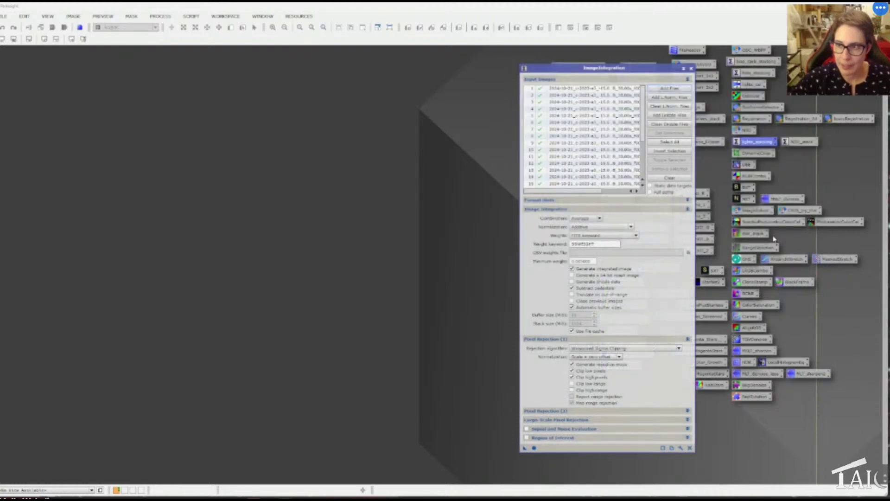
{"action": "left_click", "coordinate": [625, 235]}
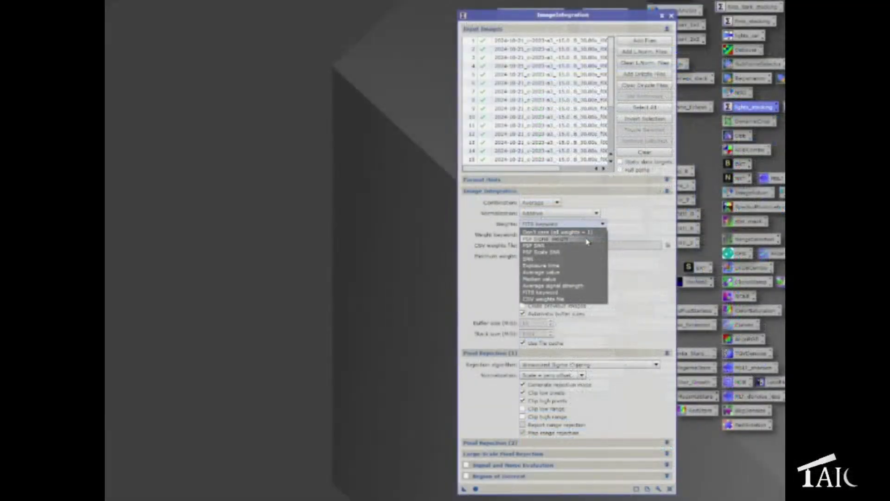
{"action": "left_click", "coordinate": [587, 241]}
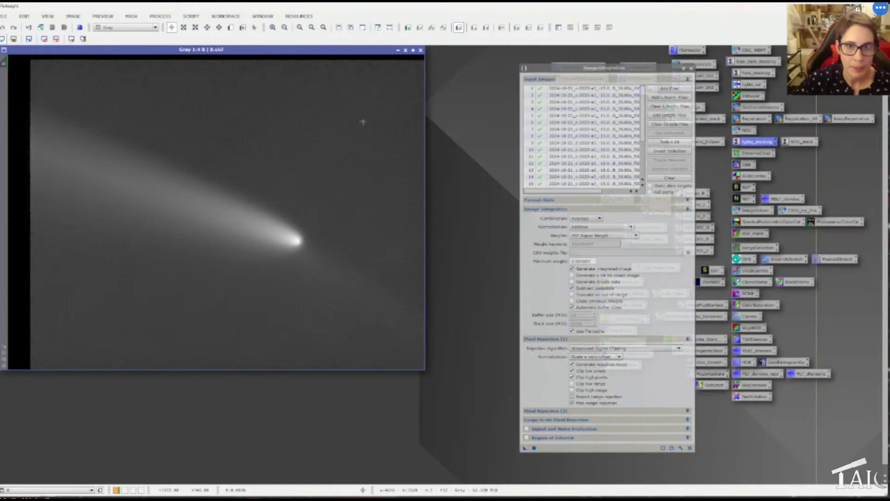
Minimize the stacked blue comet image B, place it at the workspace edge, and close ImageIntegration.
{"action": "left_click", "coordinate": [405, 50]}
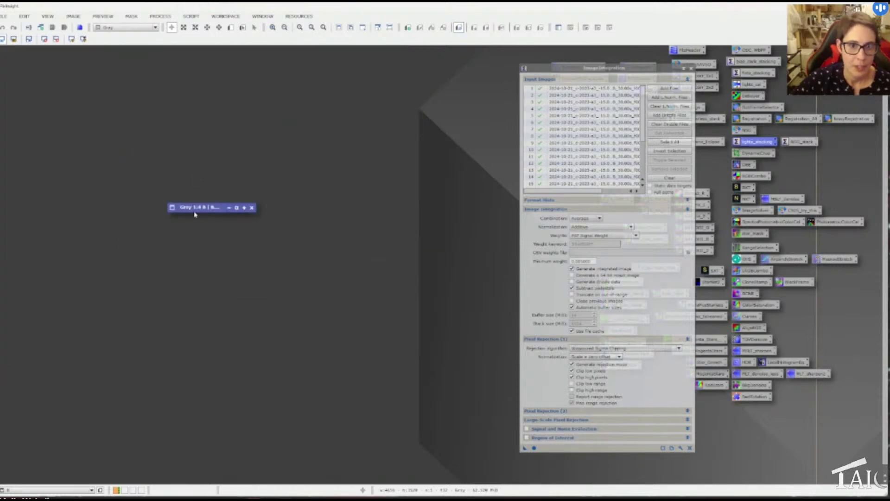
{"action": "left_click_drag", "start_coordinate": [195, 211], "coordinate": [25, 84]}
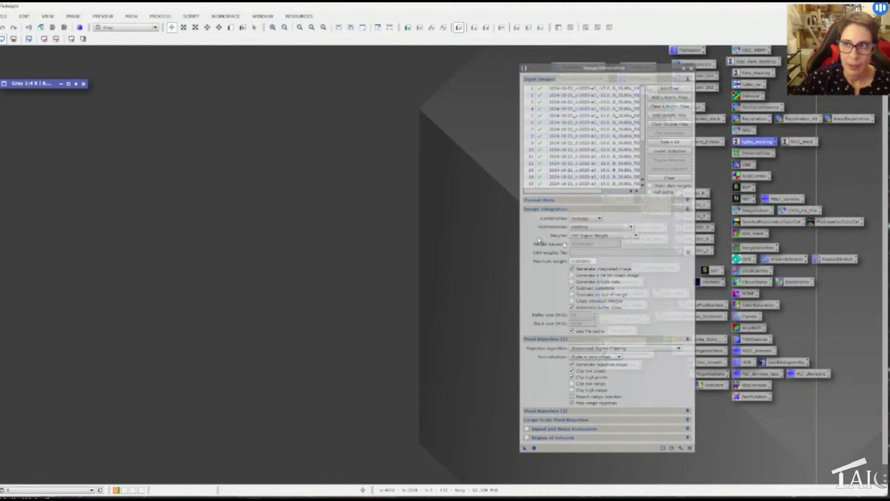
{"action": "left_click", "coordinate": [691, 68]}
Open the comet stacks G.xisf, L.xisf and R.xisf from the "4 comet stack" folder in File Explorer and view them.
{"action": "key", "text": "alt+Tab"}
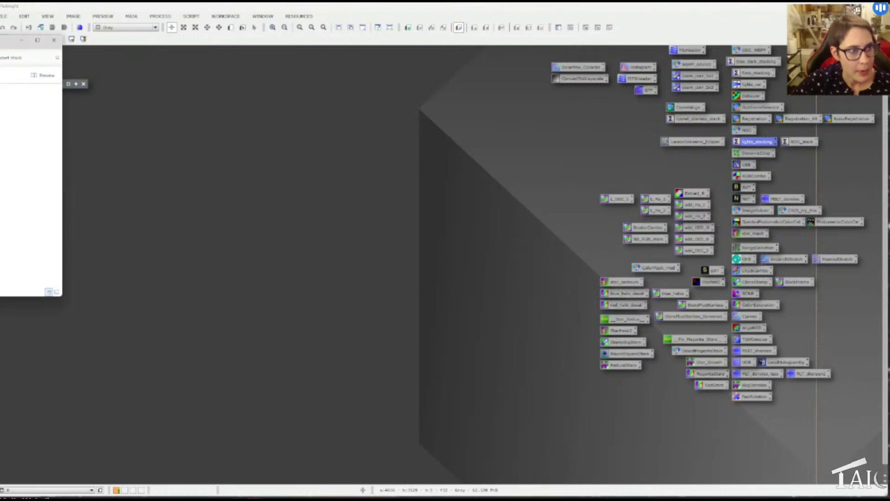
{"action": "left_click_drag", "start_coordinate": [6, 148], "coordinate": [348, 178]}
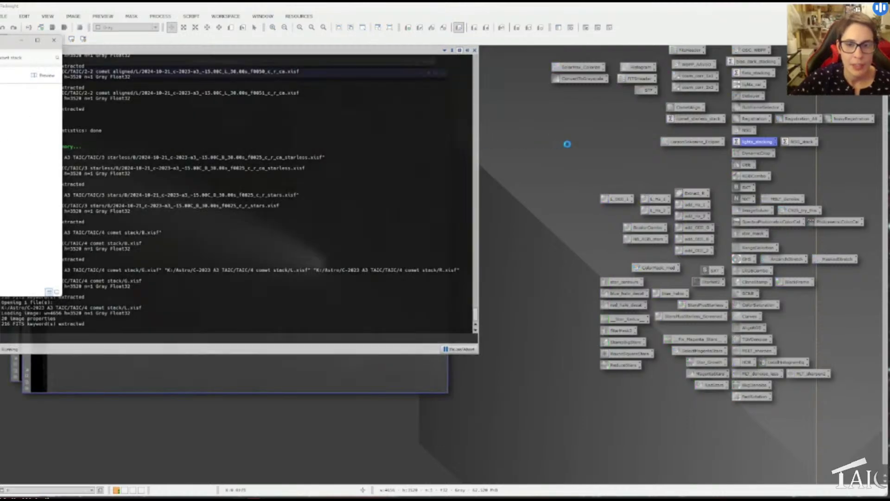
{"action": "left_click", "coordinate": [318, 85]}
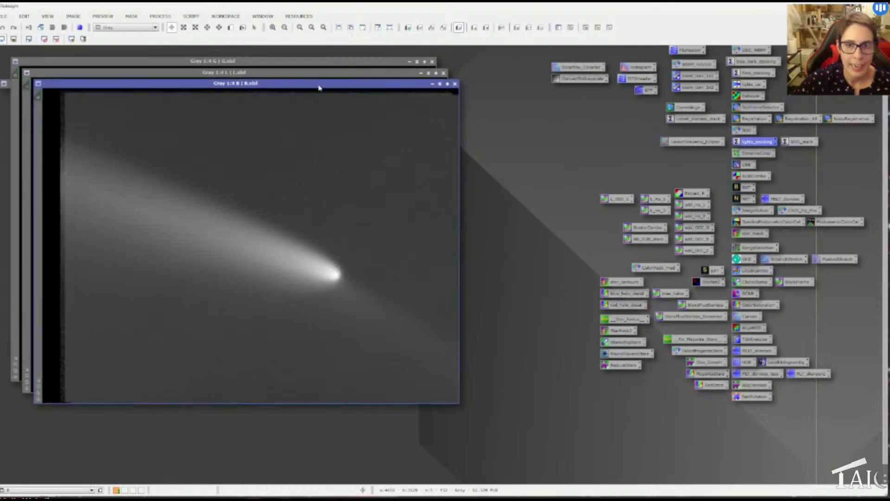
{"action": "left_click", "coordinate": [317, 74]}
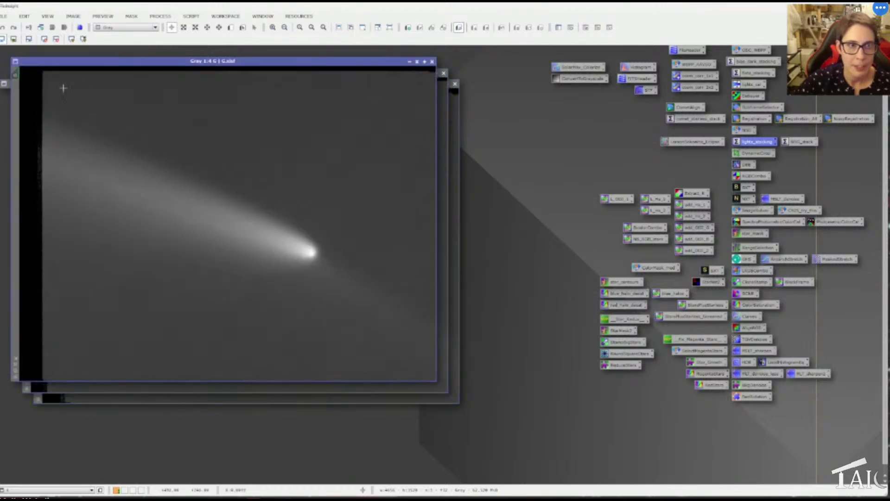
Minimize the G, L and R comet stacks and line them up with the minimized B image.
{"action": "left_click", "coordinate": [410, 61]}
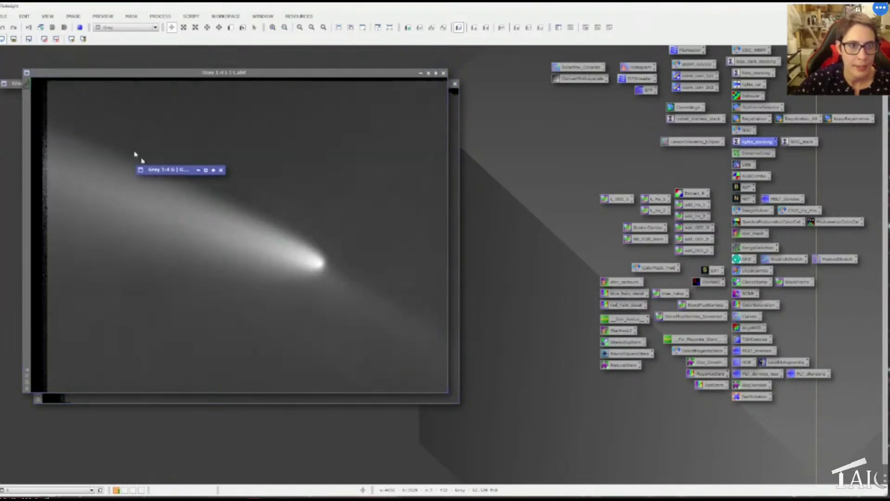
{"action": "left_click", "coordinate": [421, 73]}
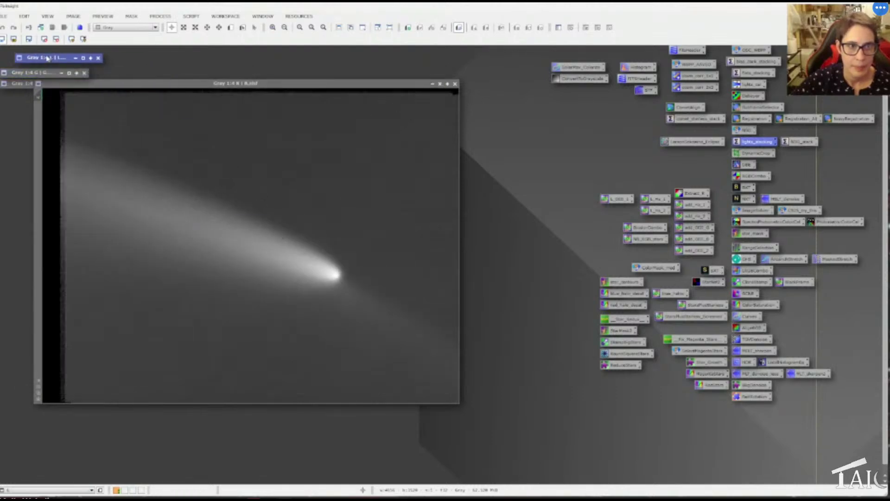
{"action": "left_click", "coordinate": [440, 83]}
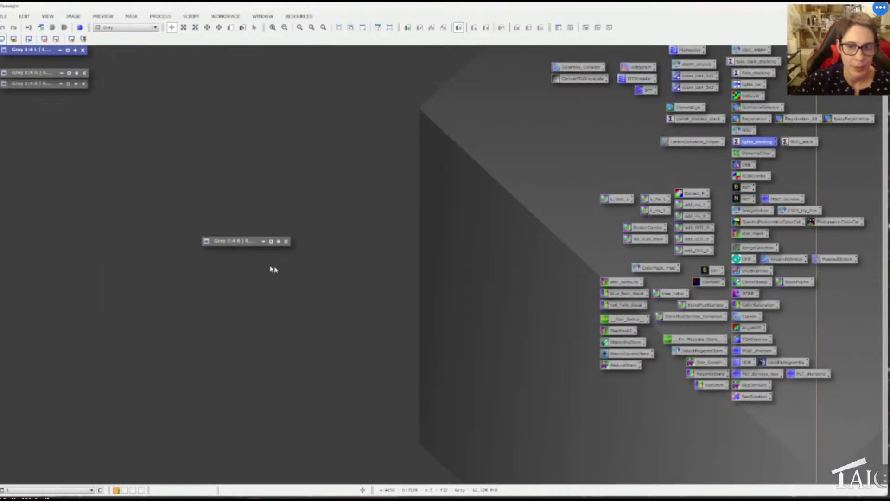
{"action": "left_click_drag", "start_coordinate": [68, 77], "coordinate": [34, 66]}
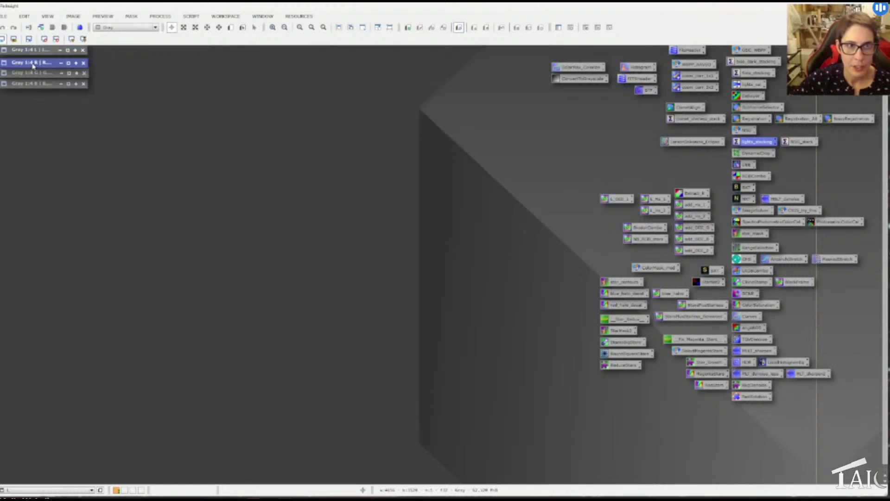
Load all blue star frames from the B folder of "3 stars" into ImageIntegration.
{"action": "double_click", "coordinate": [753, 143]}
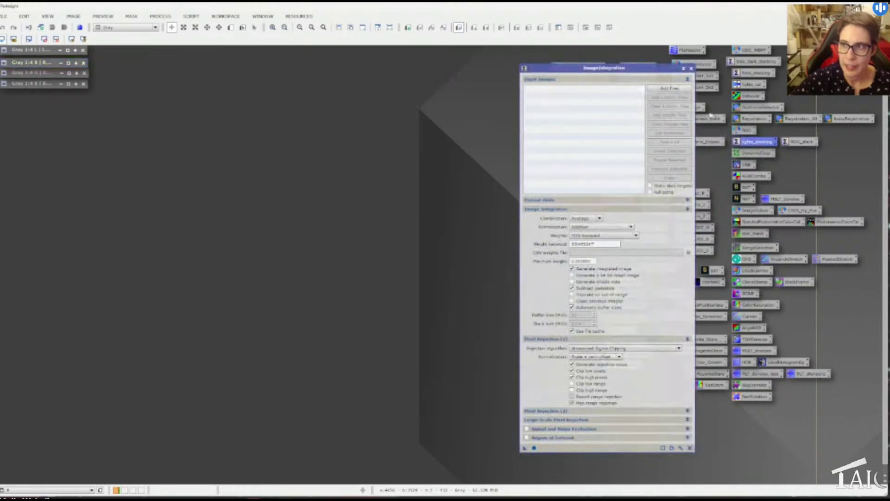
{"action": "left_click", "coordinate": [674, 96]}
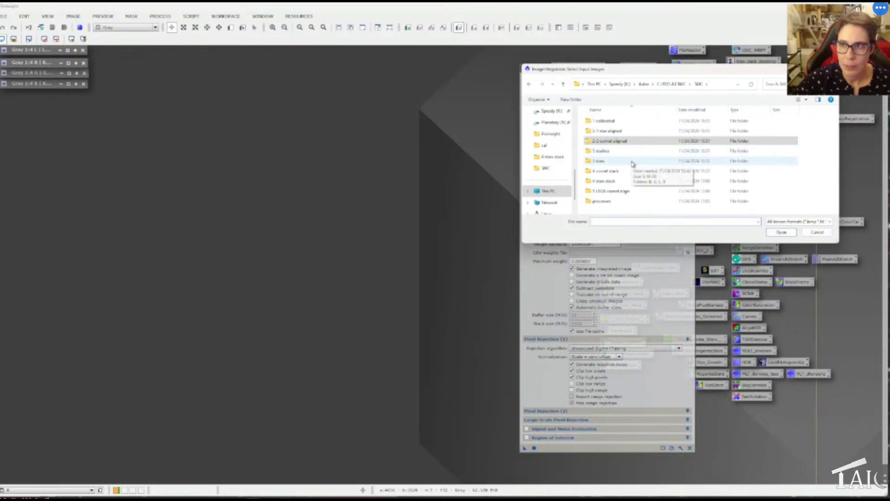
{"action": "double_click", "coordinate": [632, 162]}
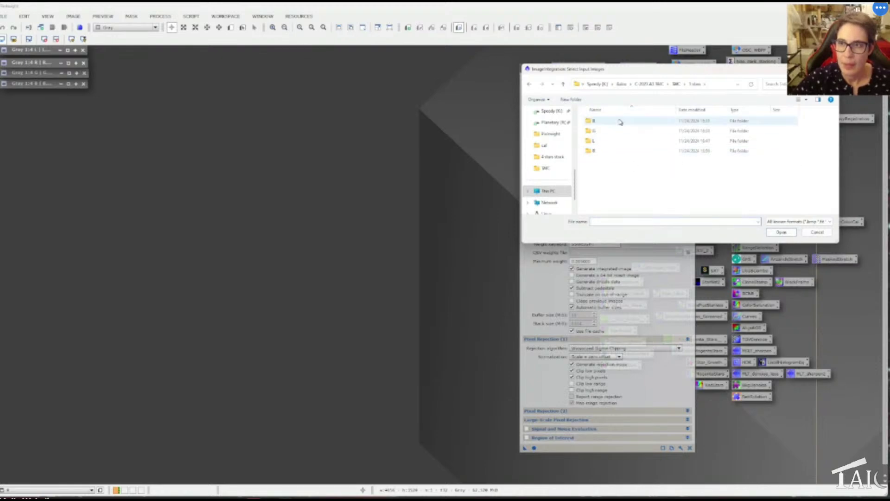
{"action": "double_click", "coordinate": [645, 122]}
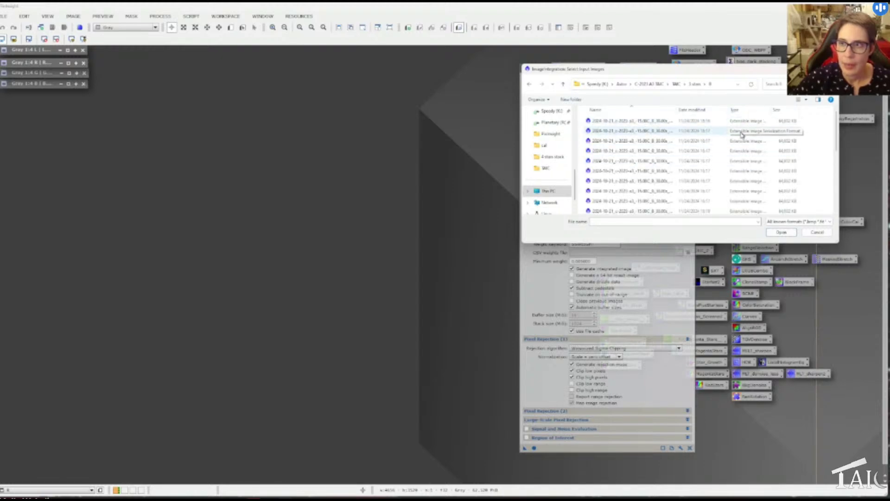
{"action": "key", "text": "ctrl+a"}
{"action": "left_click", "coordinate": [781, 232]}
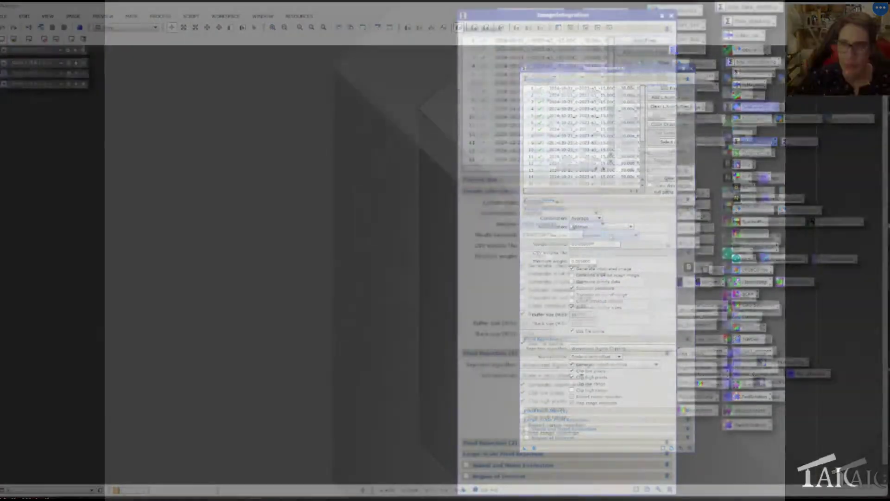
{"action": "mouse_move", "coordinate": [613, 234]}
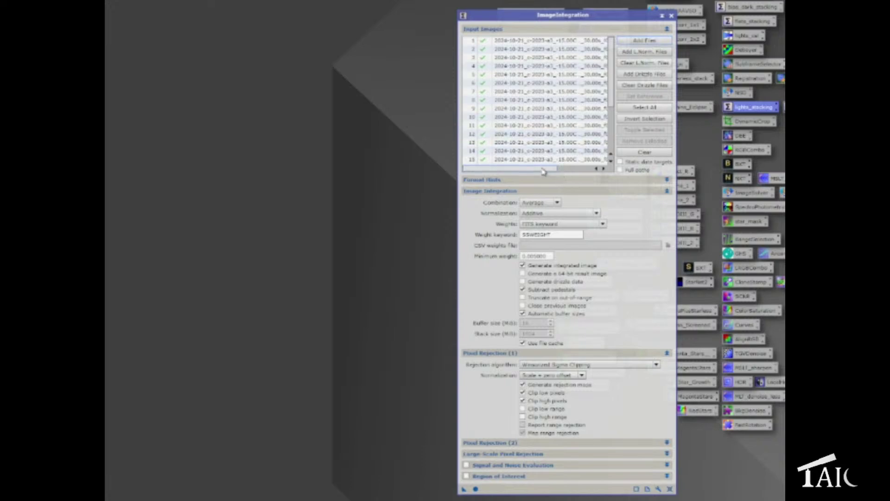
{"action": "mouse_move", "coordinate": [543, 172]}
{"action": "left_mouse_down"}
{"action": "mouse_move", "coordinate": [585, 170]}
{"action": "mouse_move", "coordinate": [552, 174]}
{"action": "left_mouse_up"}
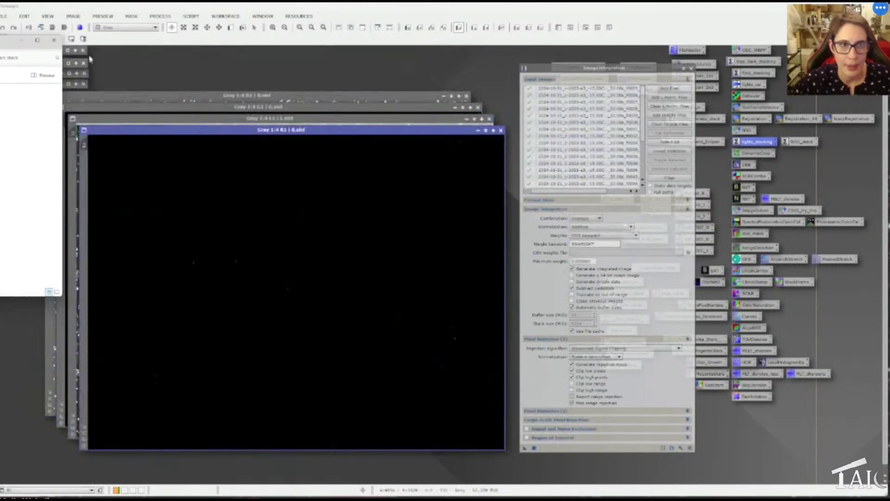
Autostretch the R star stack, and minimize the R and L star stacks into a new column beside the minimized comet stacks.
{"action": "key", "text": "ctrl+a"}
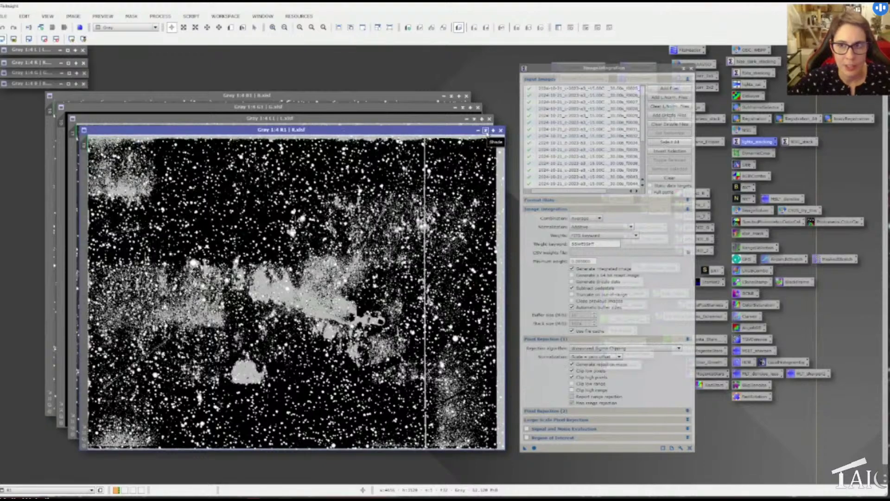
{"action": "left_click", "coordinate": [486, 132]}
{"action": "left_click_drag", "start_coordinate": [280, 290], "coordinate": [142, 53]}
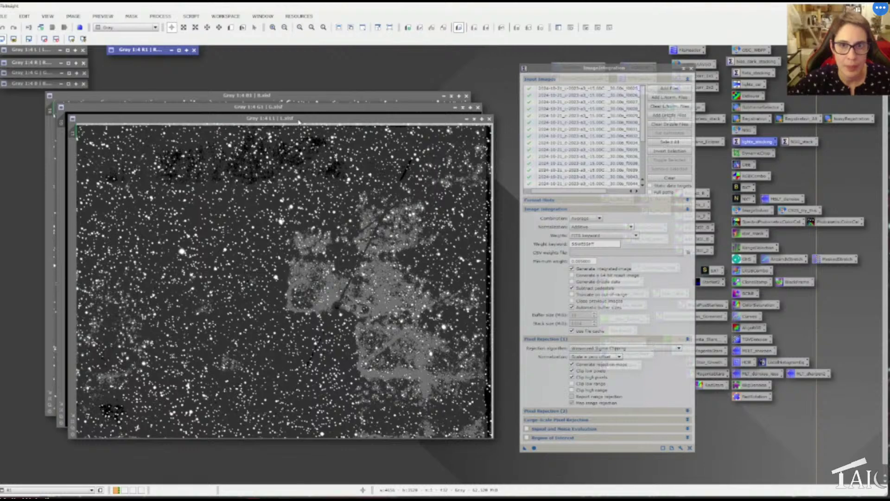
{"action": "left_click", "coordinate": [466, 119]}
{"action": "left_click", "coordinate": [466, 120]}
{"action": "left_click_drag", "start_coordinate": [139, 51], "coordinate": [138, 64]}
{"action": "mouse_move", "coordinate": [279, 278]}
{"action": "left_mouse_down"}
{"action": "mouse_move", "coordinate": [178, 61]}
{"action": "mouse_move", "coordinate": [150, 61]}
{"action": "left_mouse_up"}
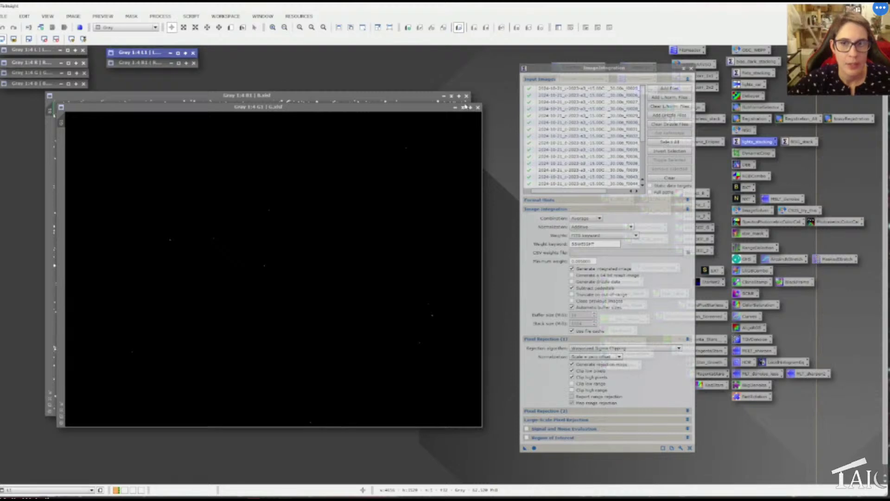
Minimize the G and B star stacks into the same column as the other star stacks, and close ImageIntegration.
{"action": "left_click", "coordinate": [462, 107]}
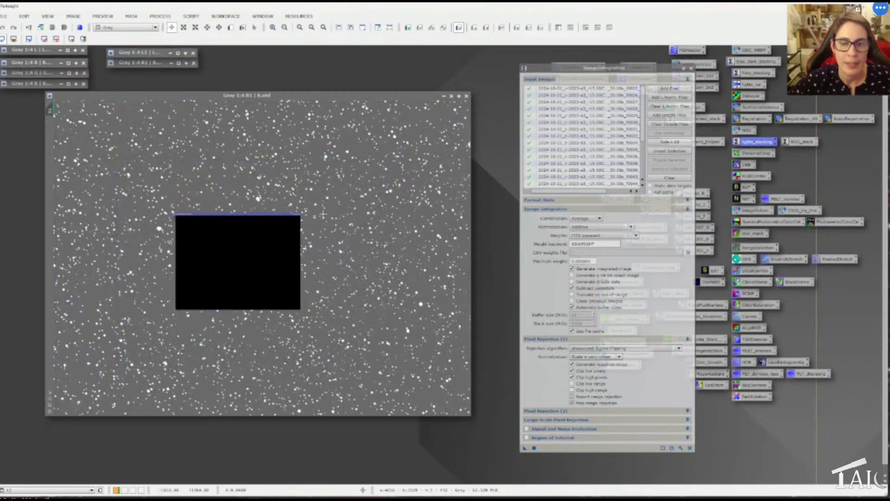
{"action": "left_click_drag", "start_coordinate": [258, 268], "coordinate": [143, 76]}
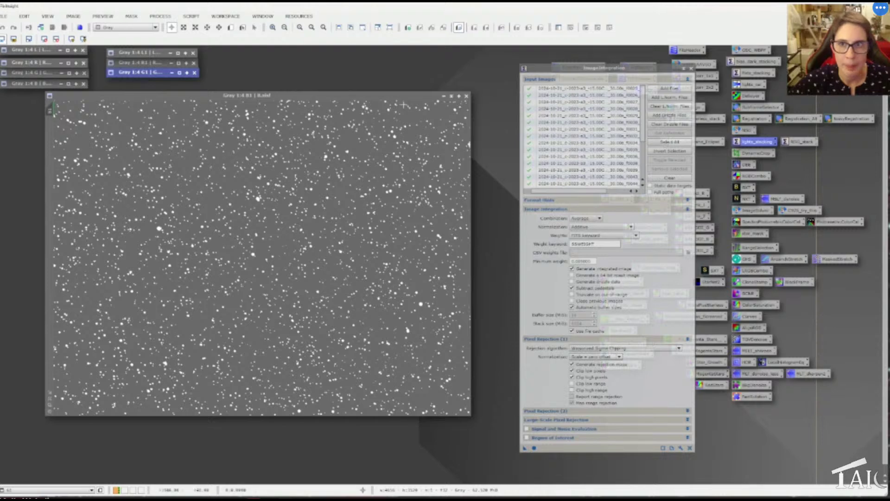
{"action": "left_click", "coordinate": [451, 96]}
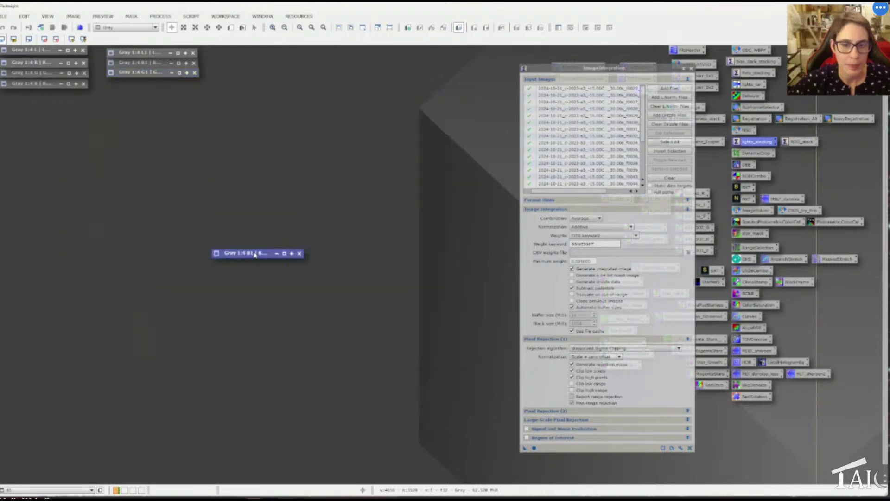
{"action": "left_click_drag", "start_coordinate": [252, 253], "coordinate": [151, 82]}
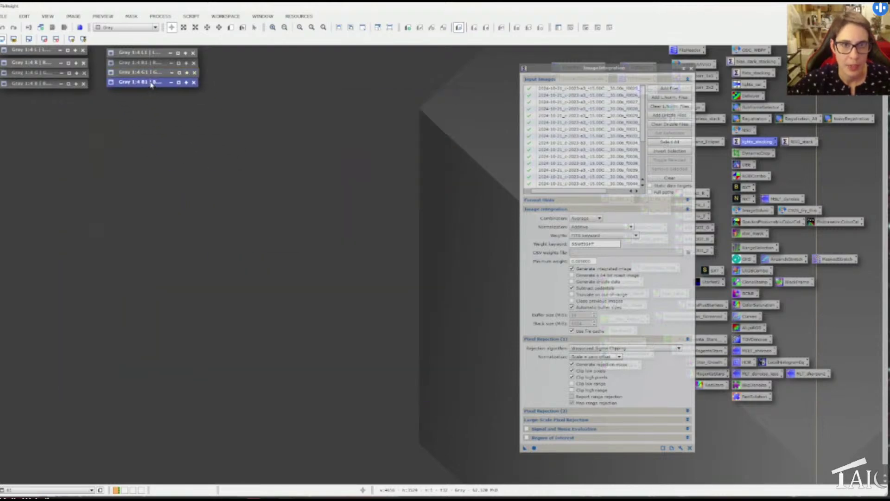
{"action": "left_click", "coordinate": [692, 68]}
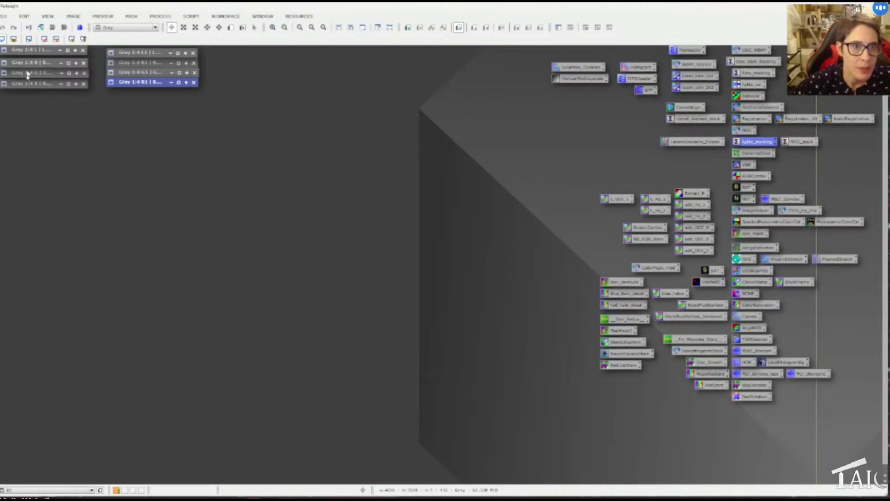
Compare the comet's position in the L, R and G comet stacks, and minimize them again.
{"action": "double_click", "coordinate": [33, 51]}
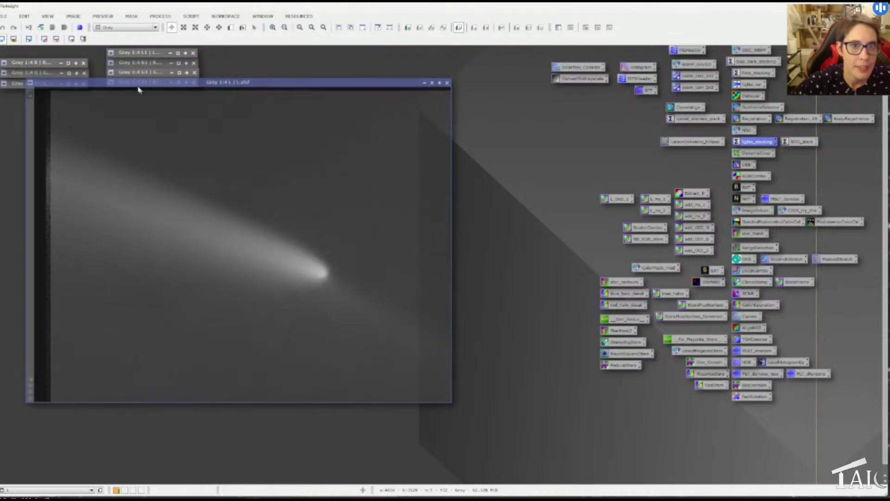
{"action": "double_click", "coordinate": [41, 65]}
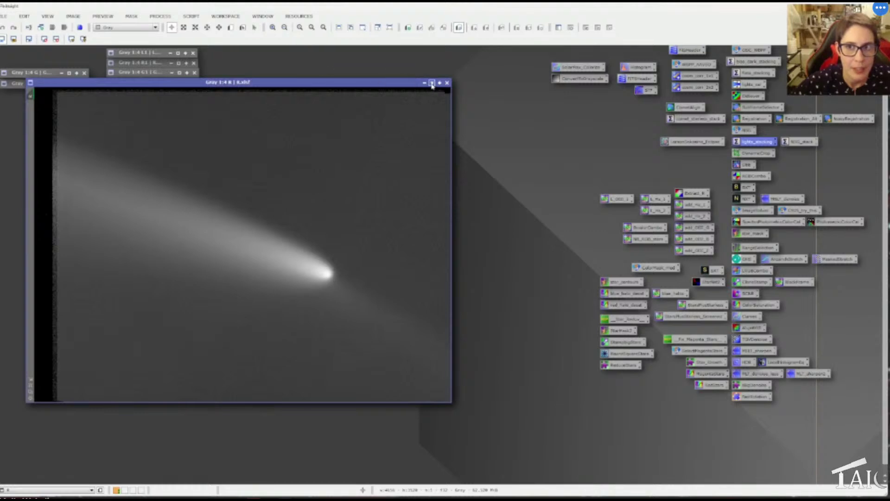
{"action": "double_click", "coordinate": [32, 72]}
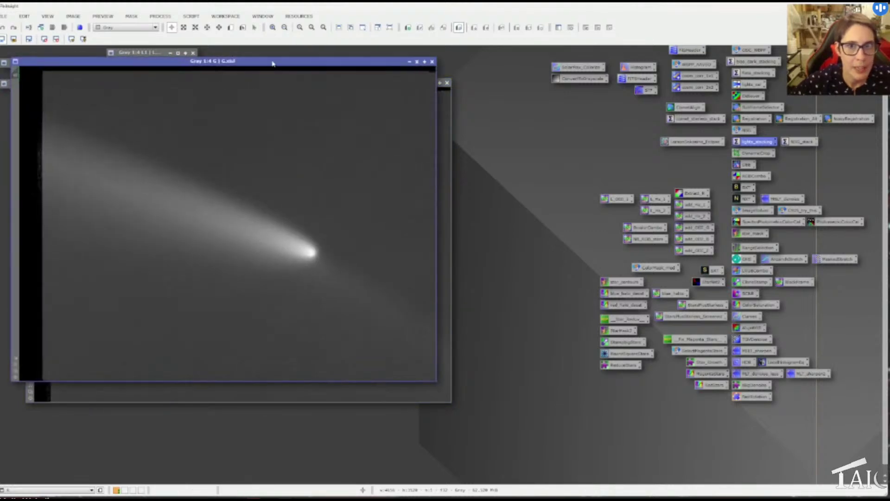
{"action": "left_click_drag", "start_coordinate": [272, 63], "coordinate": [284, 85]}
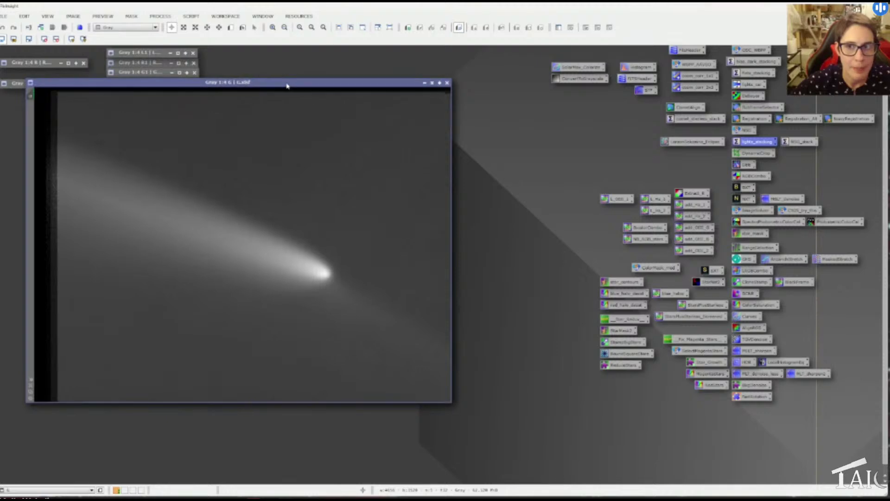
{"action": "left_click", "coordinate": [432, 83]}
{"action": "left_click", "coordinate": [431, 84]}
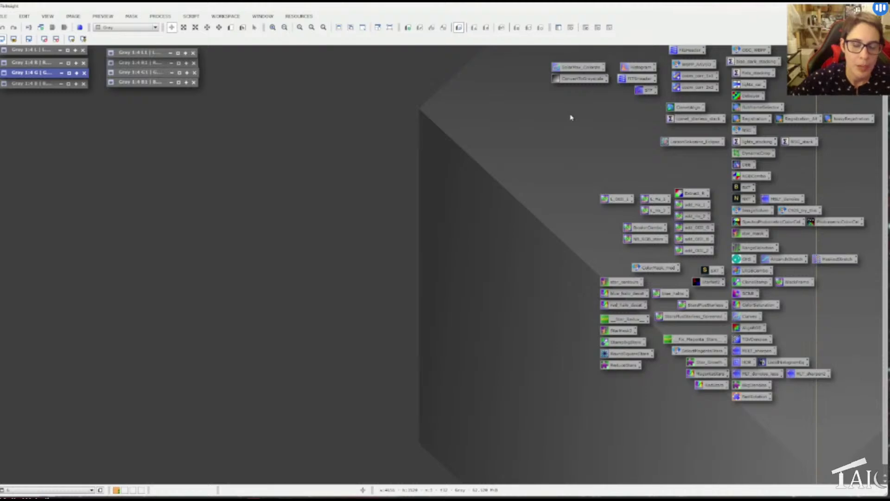
Open CometAlignment and replace its target frames with the four stacks B, G, L and R.xisf from "4 comet stack".
{"action": "double_click", "coordinate": [686, 112]}
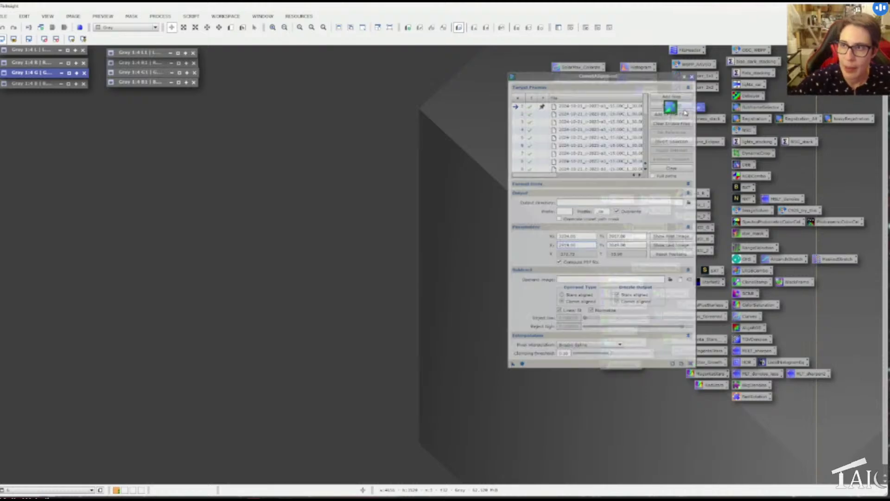
{"action": "left_click", "coordinate": [671, 97]}
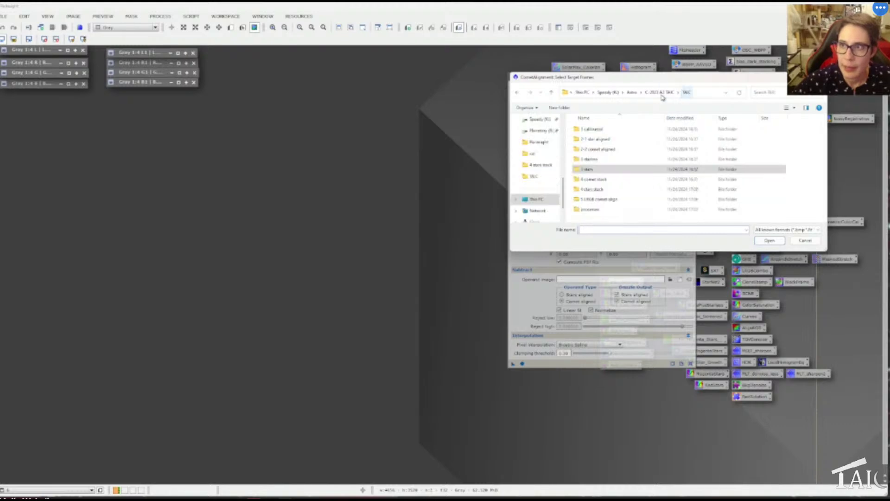
{"action": "double_click", "coordinate": [624, 180]}
{"action": "left_click_drag", "start_coordinate": [623, 182], "coordinate": [575, 124]}
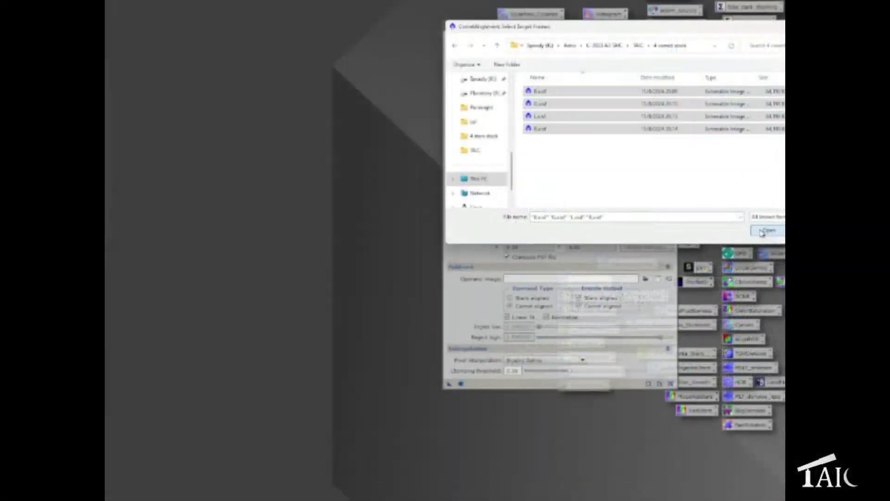
{"action": "left_click", "coordinate": [769, 240]}
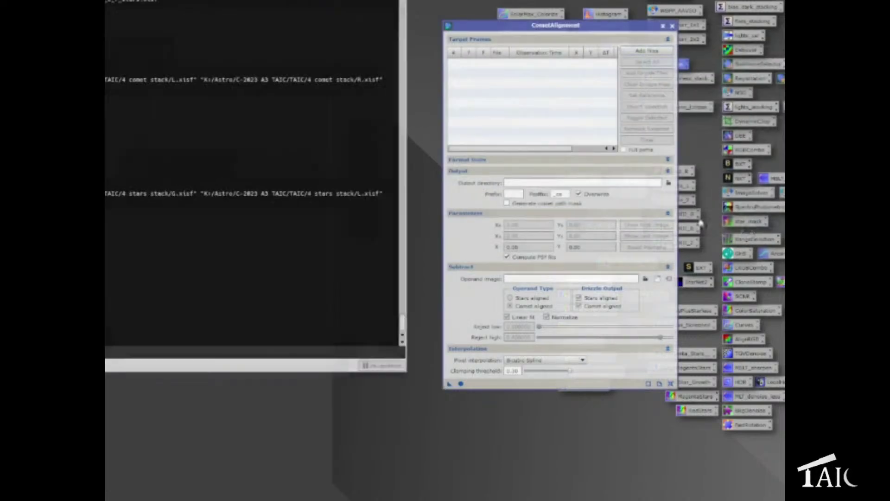
Mark the comet nucleus in the first target frame, R.xisf, and close that image.
{"action": "left_click", "coordinate": [546, 64]}
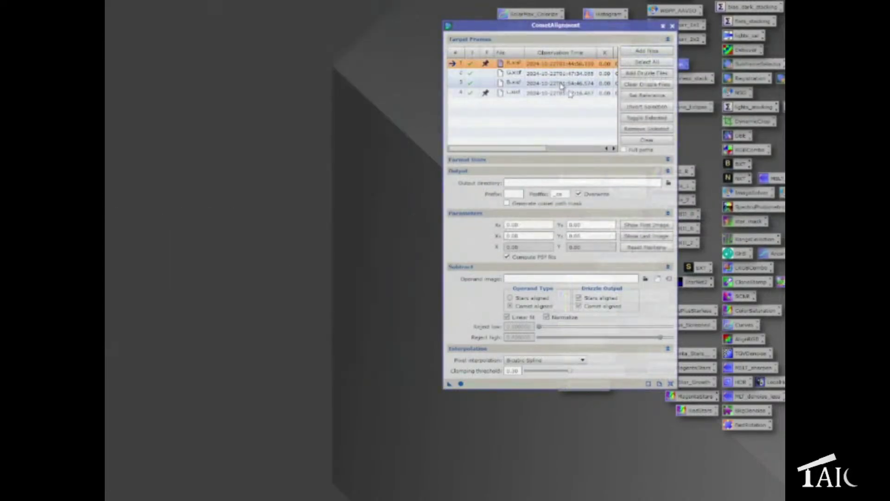
{"action": "left_click", "coordinate": [638, 226]}
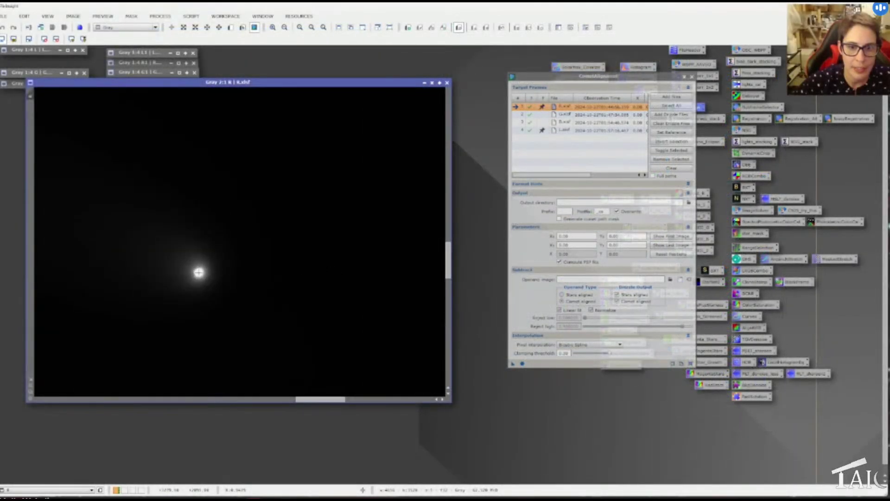
{"action": "left_click", "coordinate": [198, 272]}
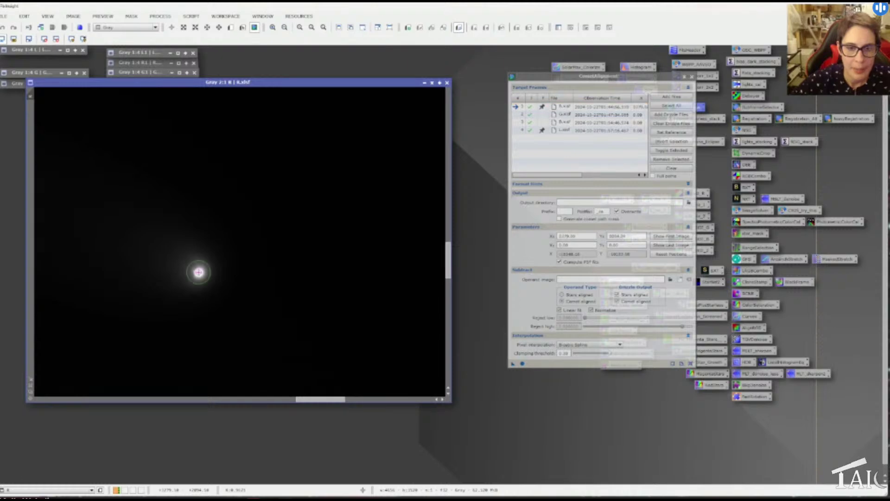
{"action": "left_click", "coordinate": [446, 82]}
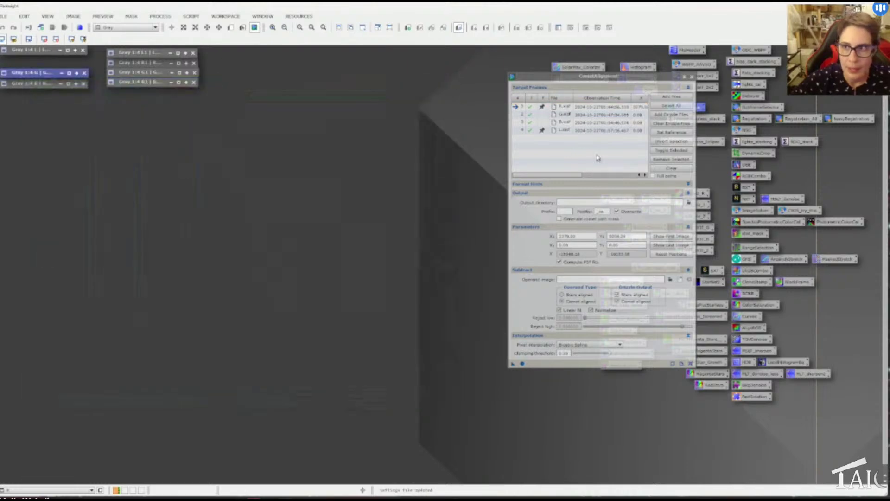
Open the last target frame, L.xisf, and try to mark the comet nucleus in its image.
{"action": "left_click", "coordinate": [600, 132]}
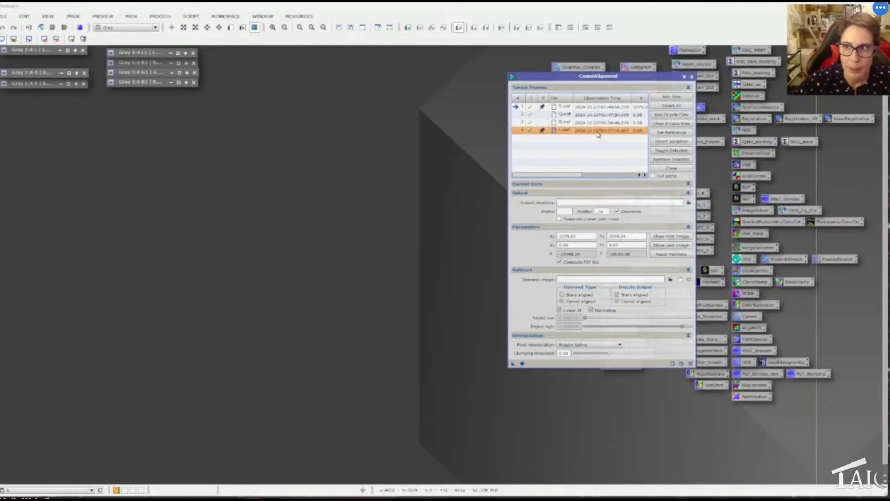
{"action": "double_click", "coordinate": [598, 131]}
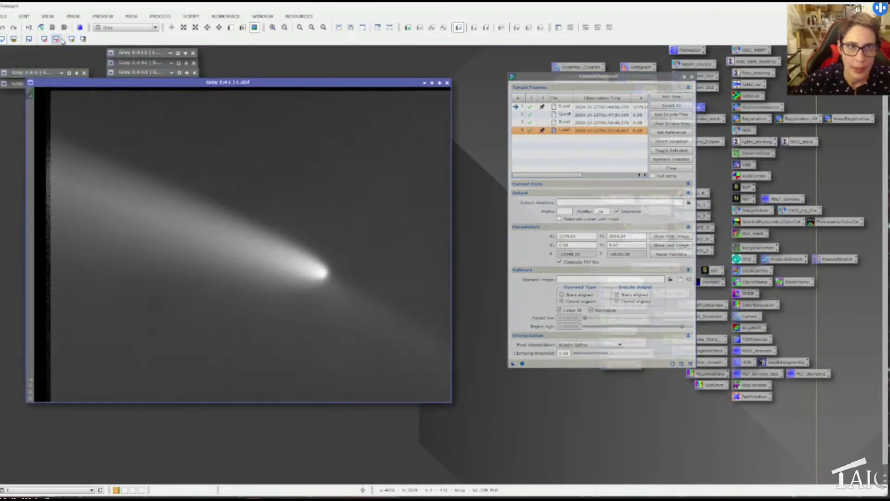
{"action": "scroll", "coordinate": [314, 269], "scroll_direction": "up", "scroll_amount": 4}
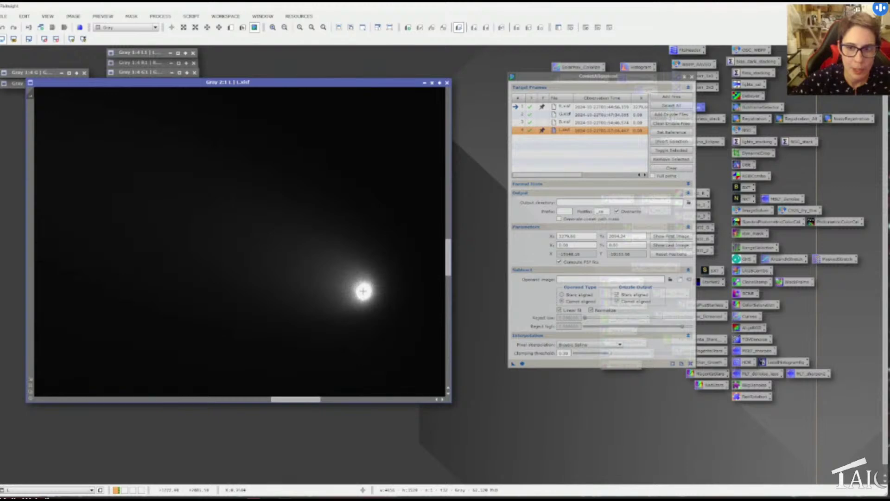
{"action": "left_click", "coordinate": [362, 290]}
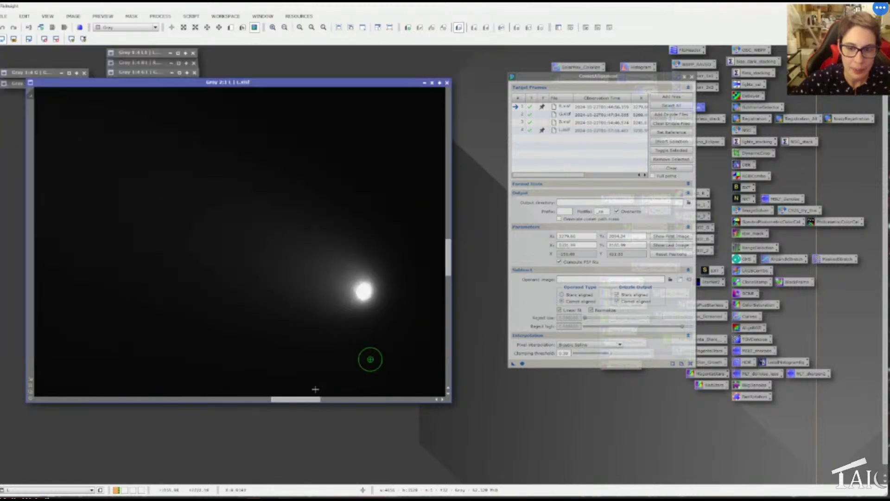
{"action": "left_click_drag", "start_coordinate": [309, 399], "coordinate": [323, 400]}
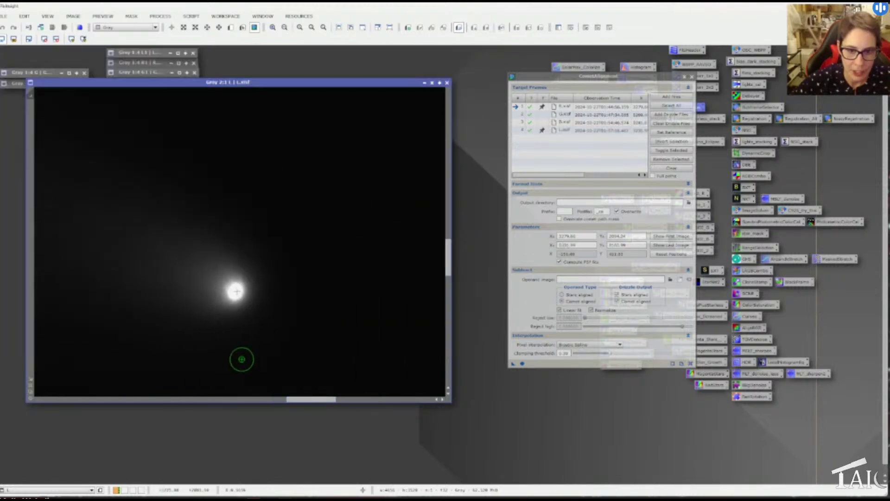
{"action": "left_click", "coordinate": [235, 291]}
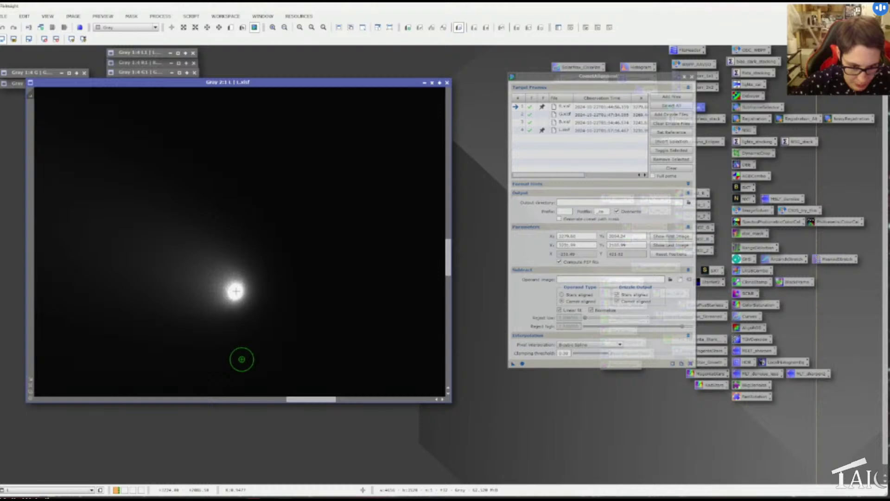
Set the last frame's nucleus coordinates manually to X 3224 and Y 2097, and close the L.xisf image.
{"action": "left_click", "coordinate": [550, 249]}
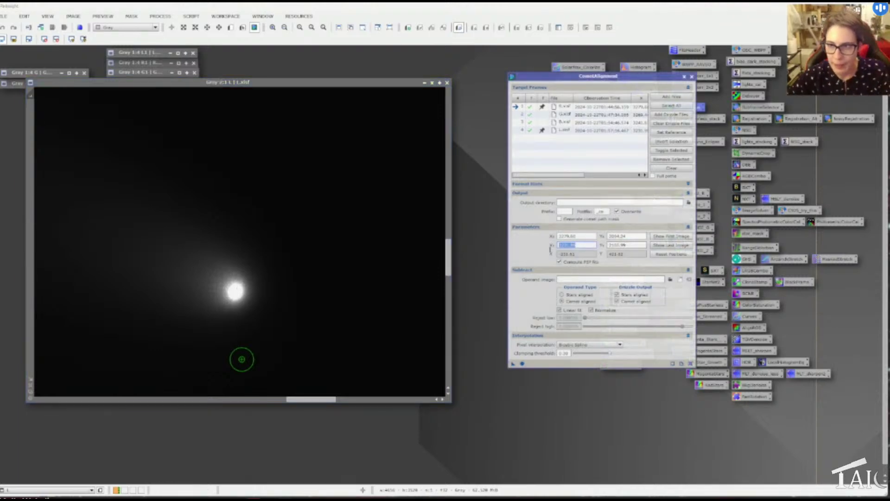
{"action": "type", "text": "3224"}
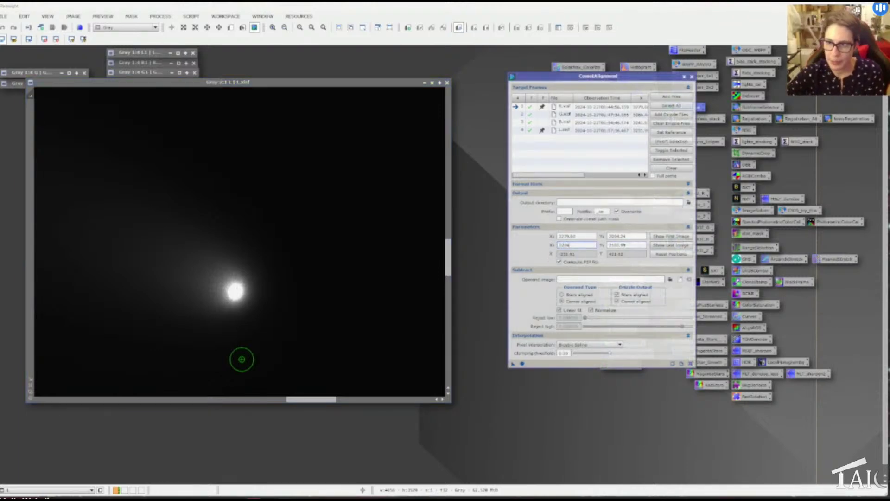
{"action": "left_click", "coordinate": [611, 244]}
{"action": "type", "text": "2097"}
{"action": "left_click", "coordinate": [621, 236]}
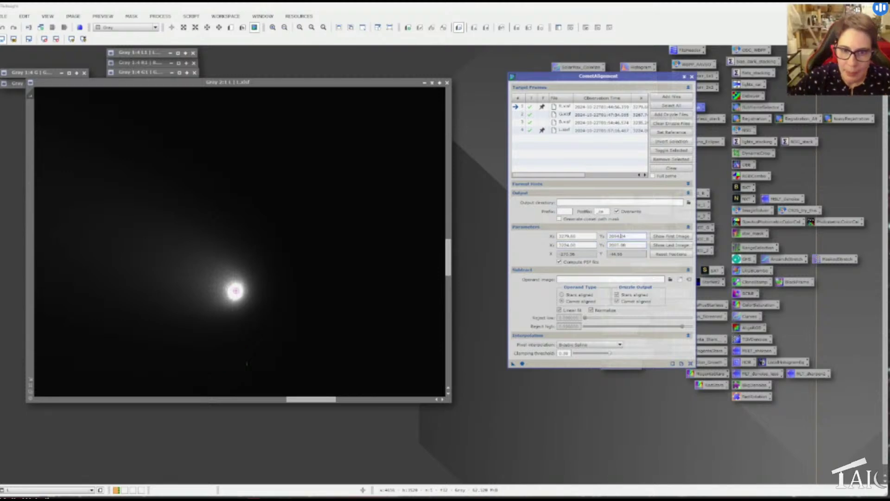
{"action": "left_click", "coordinate": [446, 82]}
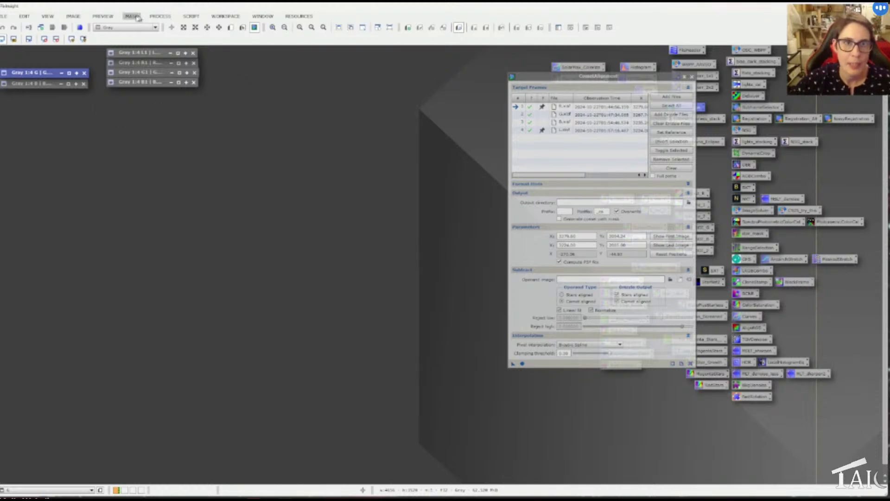
Blink the four aligned stacks from "5 LRGB comet align" to compare the nucleus position, and close Blink.
{"action": "left_click", "coordinate": [160, 16]}
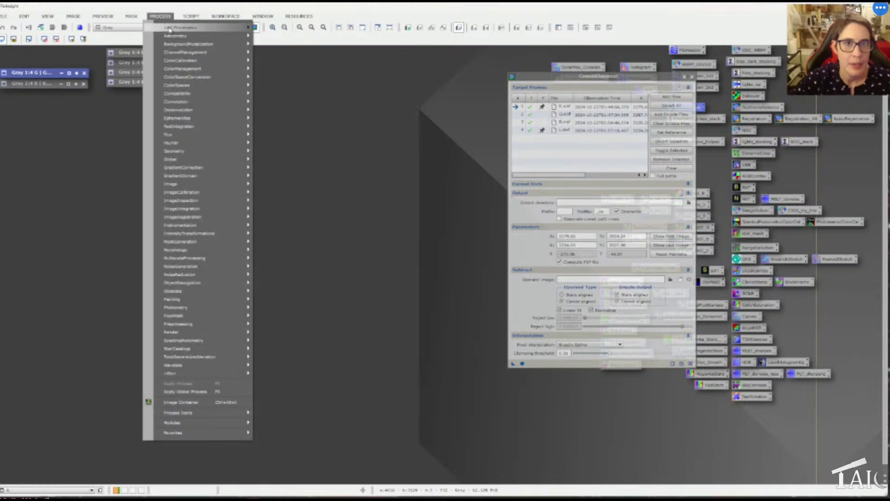
{"action": "mouse_move", "coordinate": [169, 28]}
{"action": "left_click", "coordinate": [278, 137]}
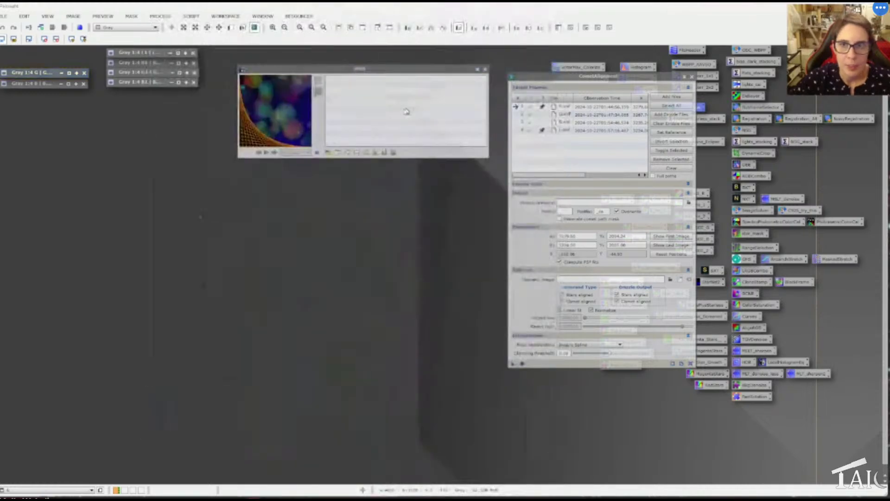
{"action": "left_click", "coordinate": [328, 152]}
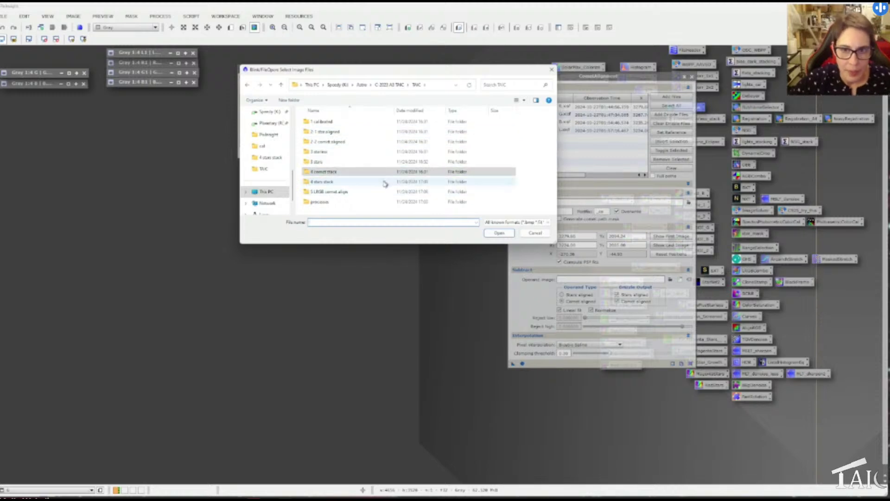
{"action": "double_click", "coordinate": [384, 193]}
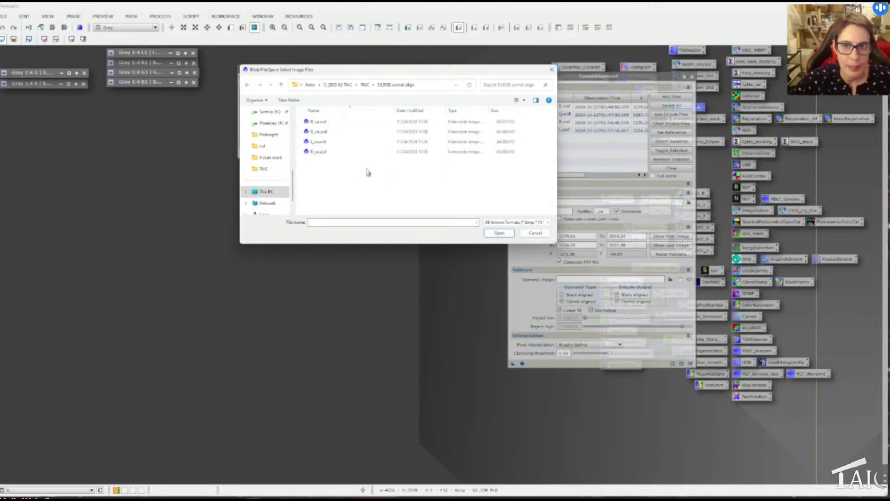
{"action": "left_click_drag", "start_coordinate": [368, 171], "coordinate": [383, 118]}
{"action": "left_click", "coordinate": [499, 234]}
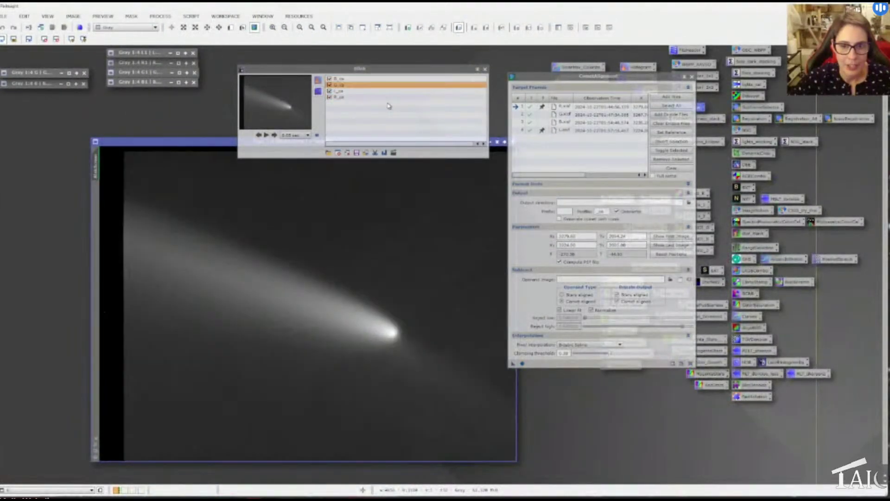
{"action": "left_click", "coordinate": [348, 155]}
{"action": "left_click", "coordinate": [485, 69]}
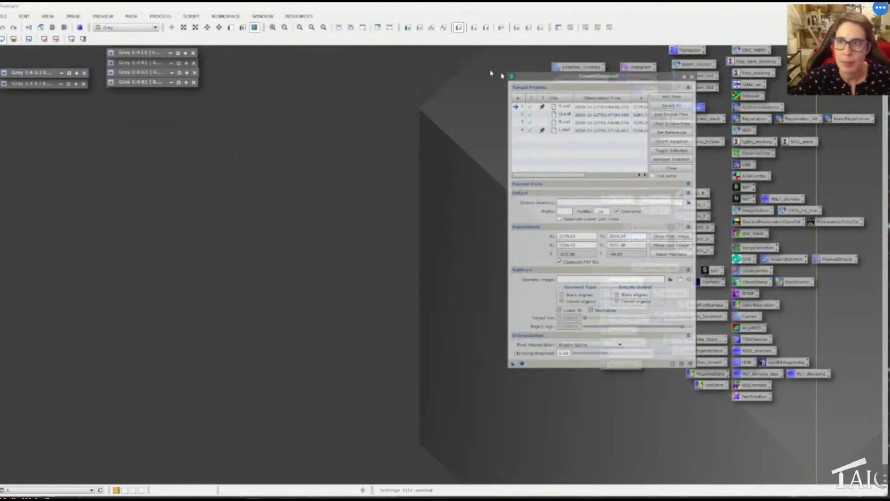
Close CometAlignment and the remaining unaligned G and B comet stacks.
{"action": "left_click", "coordinate": [691, 77]}
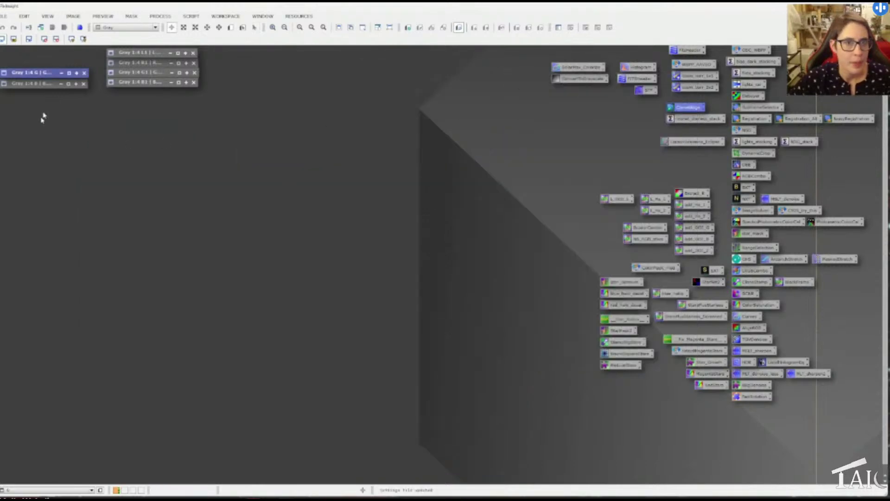
{"action": "left_click", "coordinate": [84, 73]}
{"action": "left_click", "coordinate": [83, 83]}
Open the four comet-aligned stacks and minimize L_ca and R_ca into a column beside the star stacks, L_ca first.
{"action": "mouse_move", "coordinate": [13, 125]}
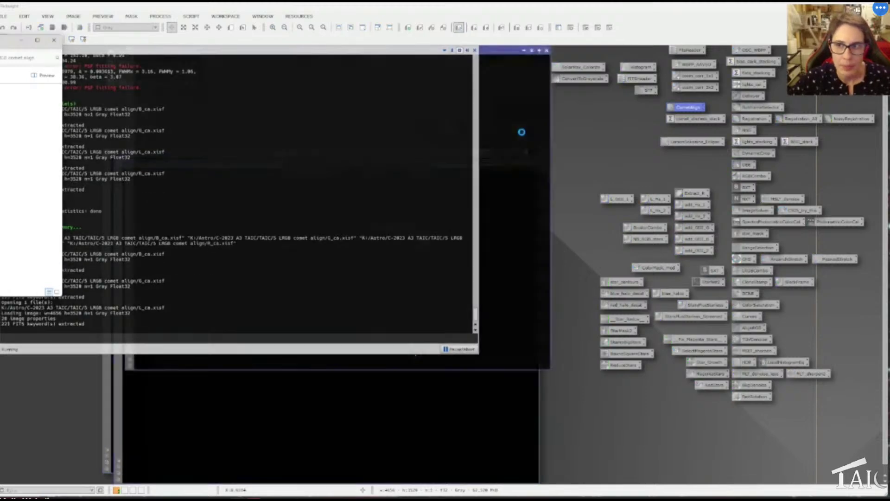
{"action": "left_click", "coordinate": [542, 61]}
{"action": "left_click_drag", "start_coordinate": [545, 64], "coordinate": [68, 56]}
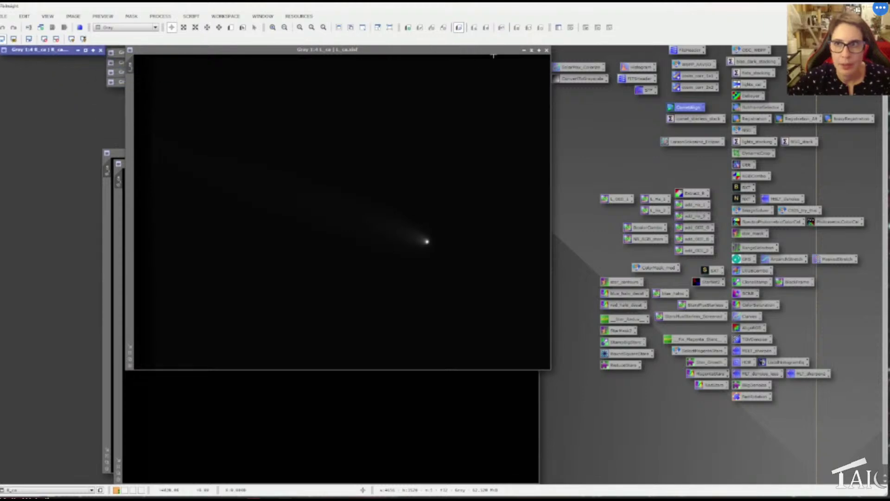
{"action": "left_click", "coordinate": [531, 50]}
{"action": "left_click_drag", "start_coordinate": [531, 49], "coordinate": [135, 117]}
{"action": "left_click_drag", "start_coordinate": [62, 50], "coordinate": [62, 62]}
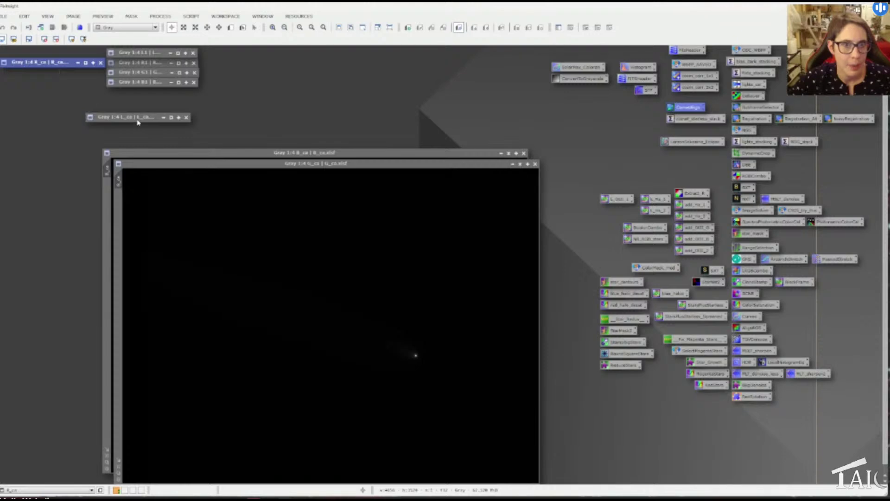
{"action": "left_click_drag", "start_coordinate": [138, 117], "coordinate": [49, 52]}
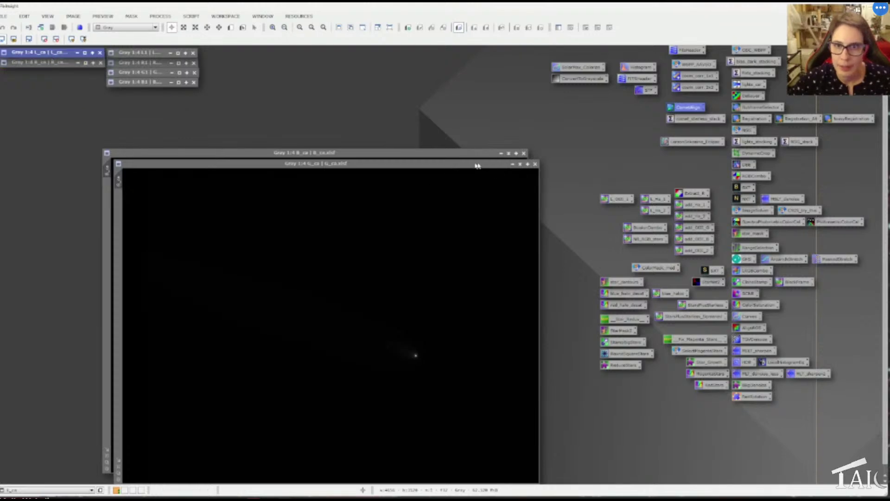
Minimize G_ca and B_ca into the same column below L_ca and R_ca.
{"action": "left_click", "coordinate": [520, 164]}
{"action": "left_click_drag", "start_coordinate": [520, 164], "coordinate": [36, 74]}
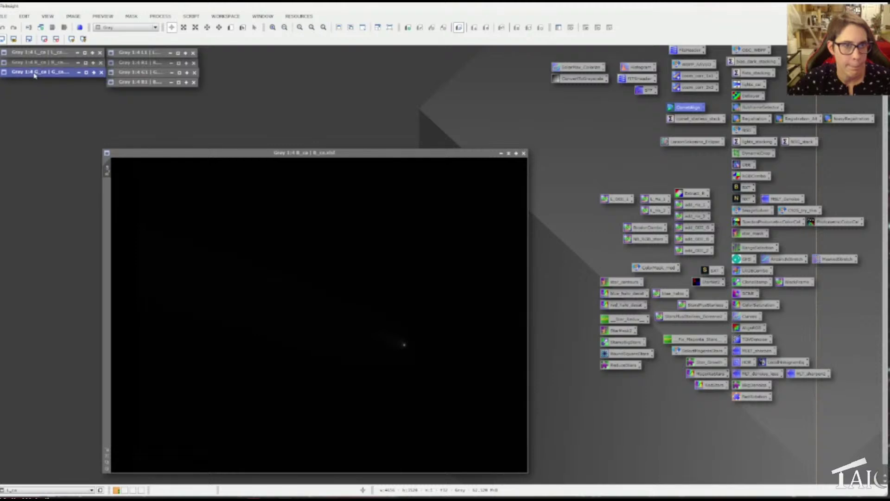
{"action": "left_click", "coordinate": [508, 153]}
{"action": "left_click_drag", "start_coordinate": [322, 313], "coordinate": [62, 88]}
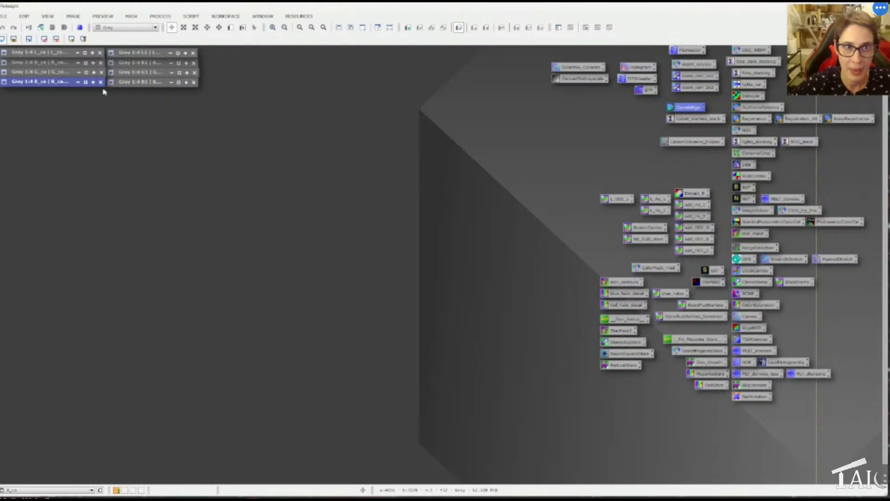
Open ChannelCombination in RGB color space and assign R_ca as the red source image.
{"action": "double_click", "coordinate": [750, 176]}
{"action": "left_click_drag", "start_coordinate": [670, 178], "coordinate": [613, 146]}
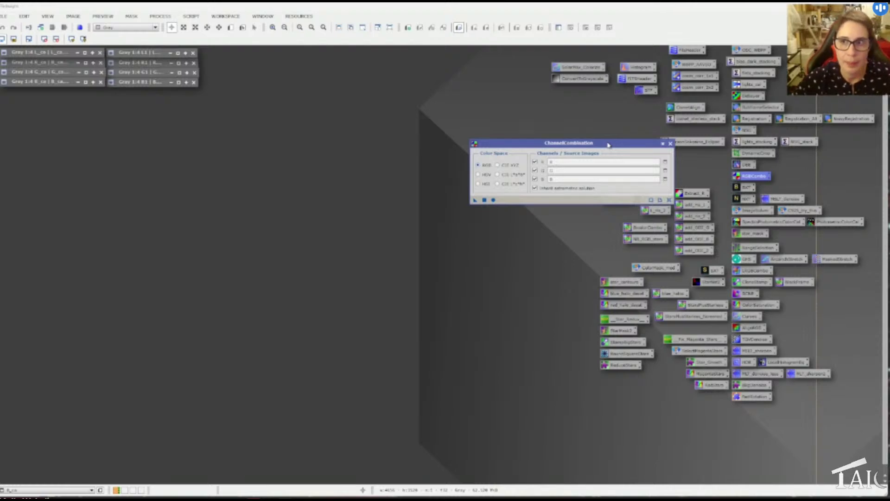
{"action": "left_click_drag", "start_coordinate": [604, 144], "coordinate": [594, 128]}
{"action": "left_click", "coordinate": [656, 147]}
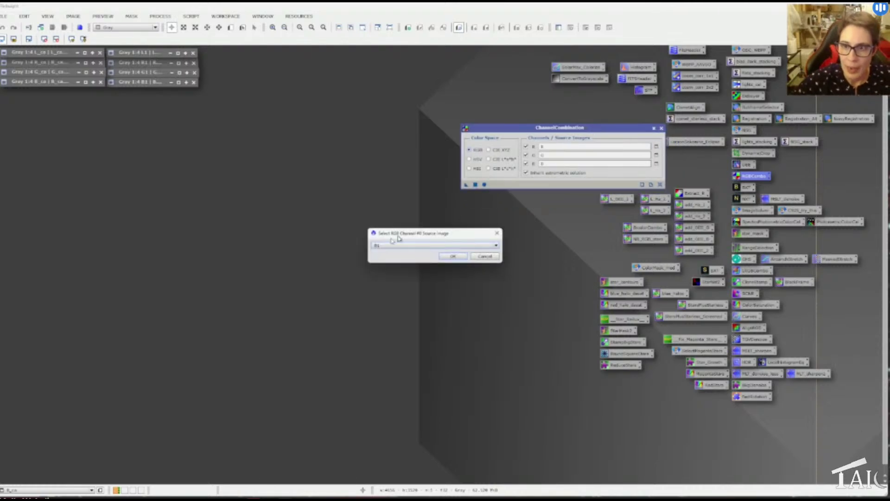
{"action": "left_click", "coordinate": [394, 249]}
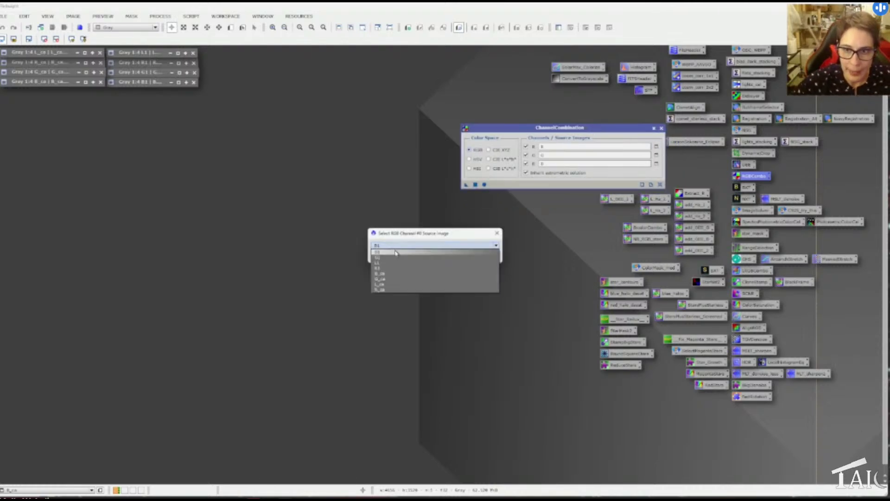
{"action": "left_click", "coordinate": [403, 291]}
{"action": "left_click", "coordinate": [461, 254]}
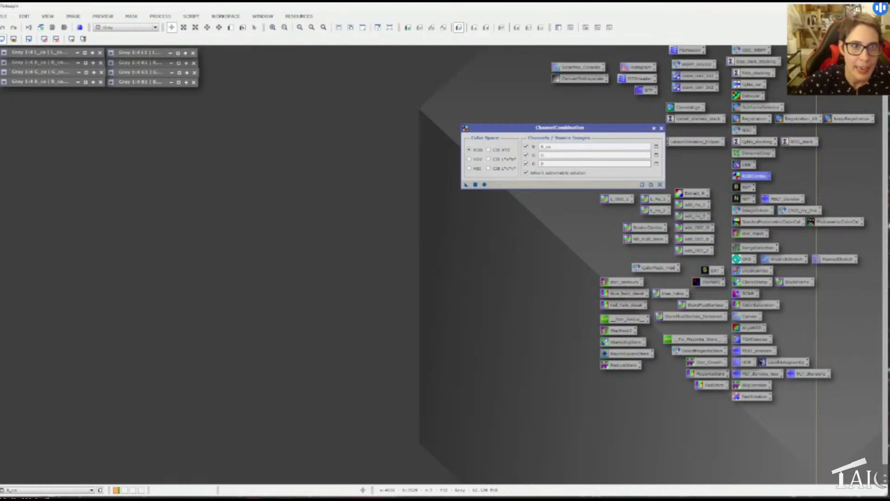
Assign G_ca as the green source image and B_ca as the blue source image.
{"action": "left_click", "coordinate": [656, 154]}
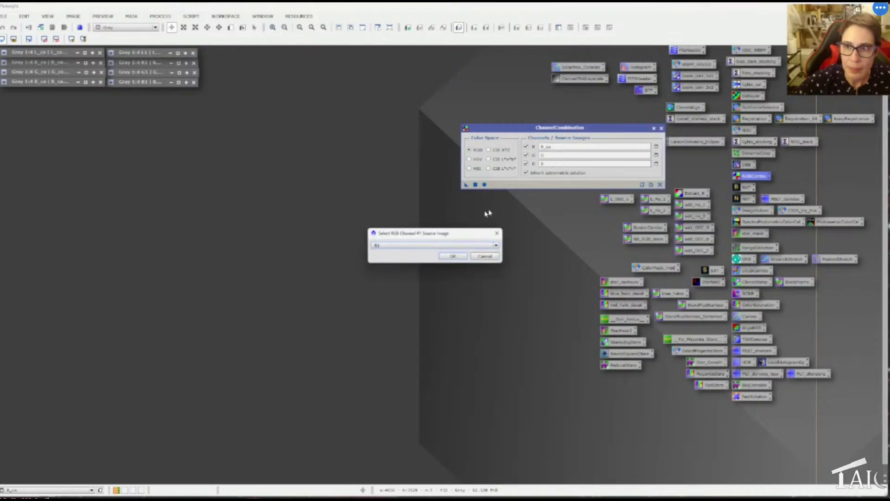
{"action": "left_click", "coordinate": [423, 246]}
{"action": "left_click", "coordinate": [403, 284]}
{"action": "left_click", "coordinate": [451, 255]}
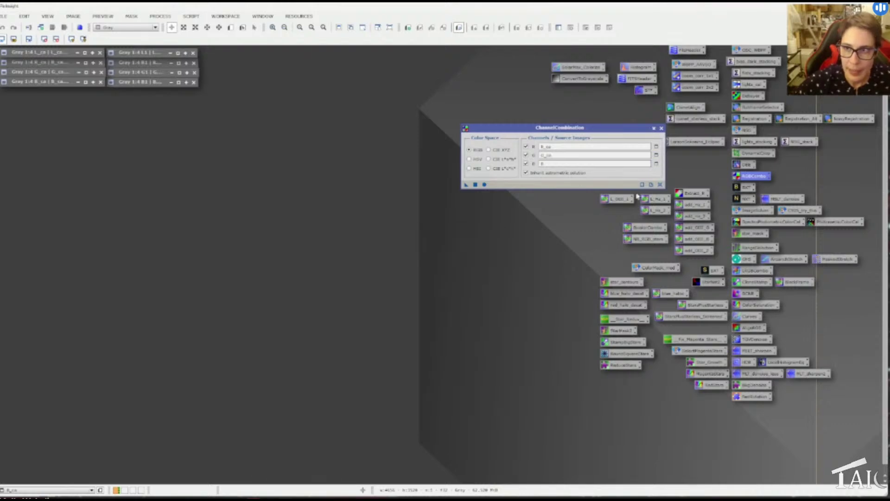
{"action": "left_click", "coordinate": [656, 163]}
{"action": "left_click", "coordinate": [418, 246]}
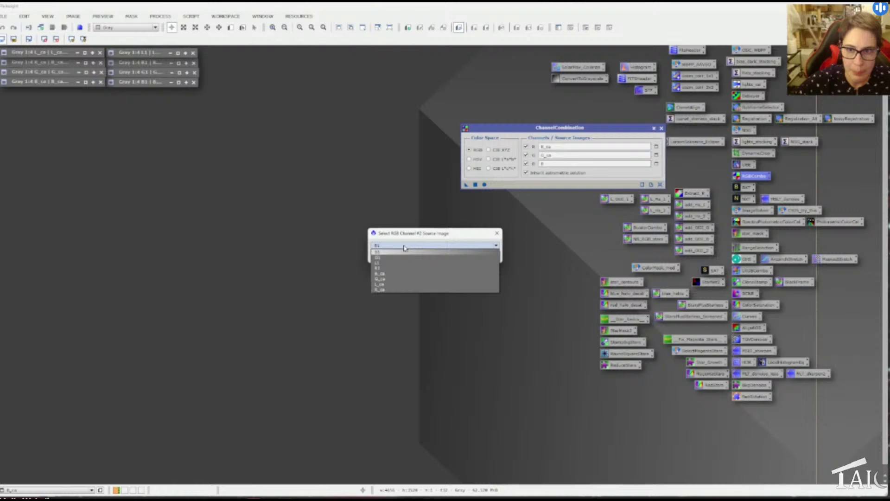
{"action": "left_click", "coordinate": [396, 275]}
{"action": "left_click", "coordinate": [451, 257]}
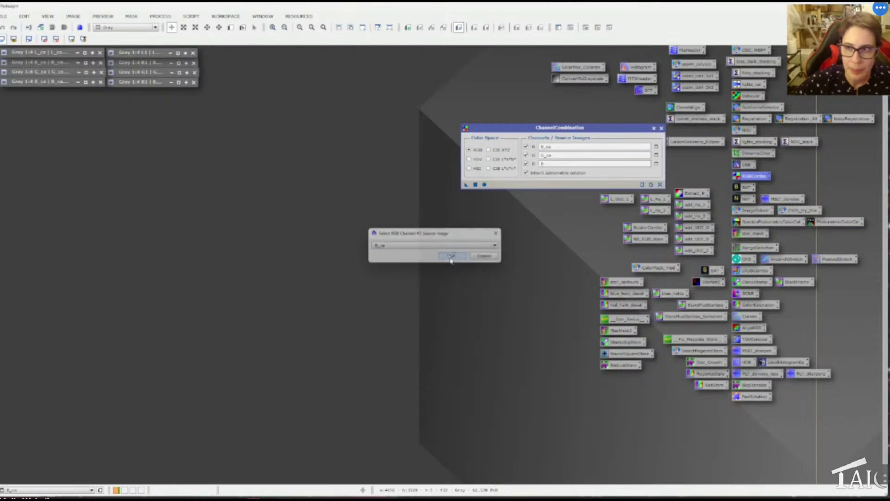
Combine the three channels into a new RGB comet image and auto-stretch its display.
{"action": "mouse_move", "coordinate": [467, 184]}
{"action": "left_mouse_down"}
{"action": "mouse_move", "coordinate": [485, 187]}
{"action": "mouse_move", "coordinate": [475, 184]}
{"action": "left_mouse_up"}
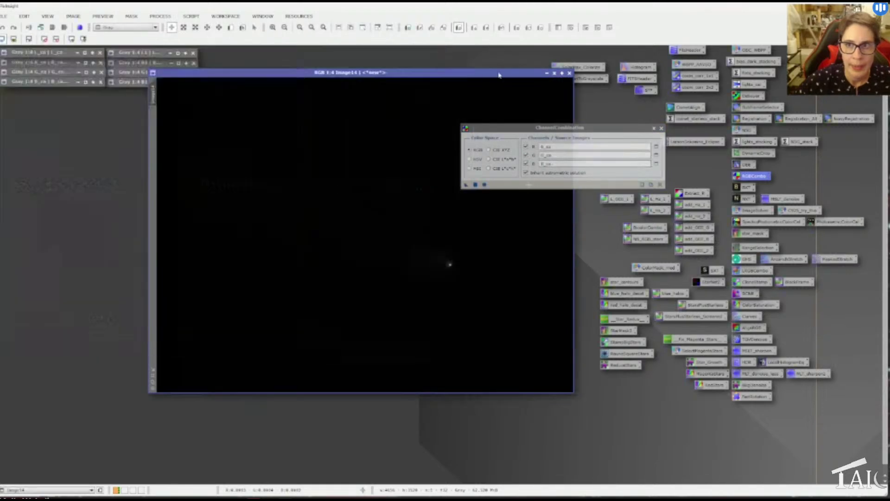
{"action": "left_click_drag", "start_coordinate": [499, 75], "coordinate": [397, 93]}
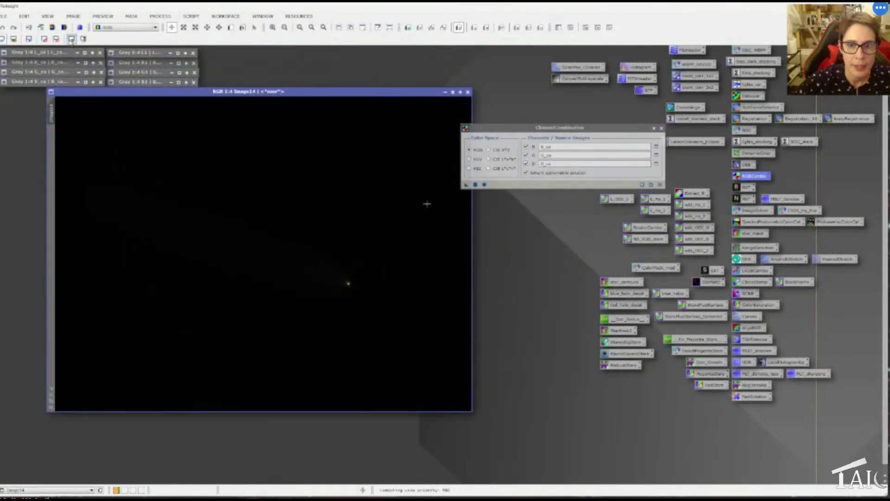
{"action": "left_click", "coordinate": [71, 39]}
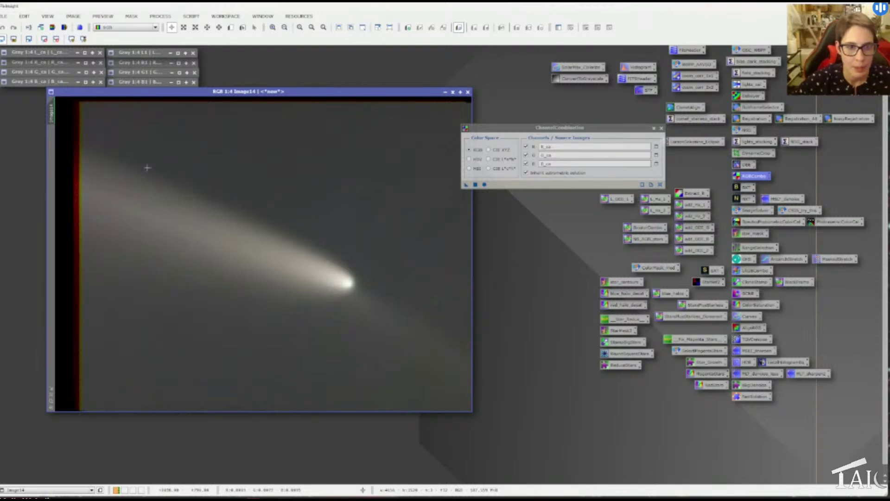
{"action": "left_click_drag", "start_coordinate": [533, 129], "coordinate": [575, 128]}
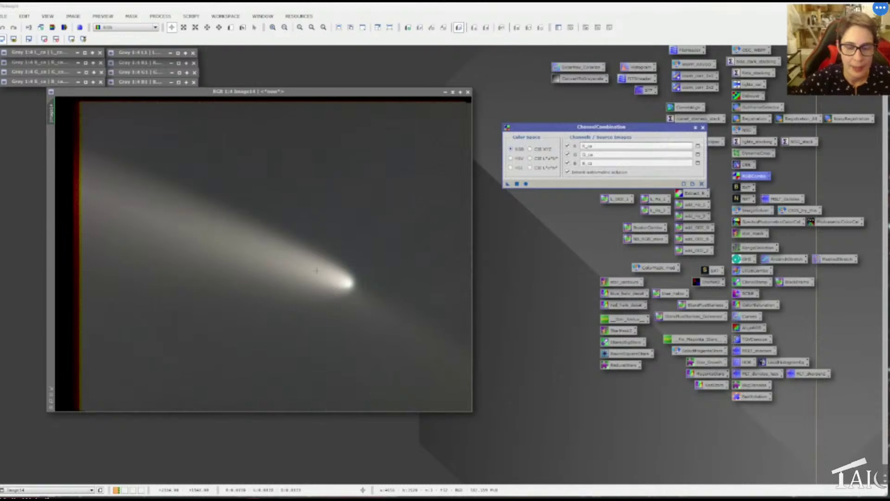
Save the combined RGB comet image as 6 RGB_combo_starless in XISF format with the default options.
{"action": "left_click", "coordinate": [354, 96]}
{"action": "key", "text": "ctrl+s"}
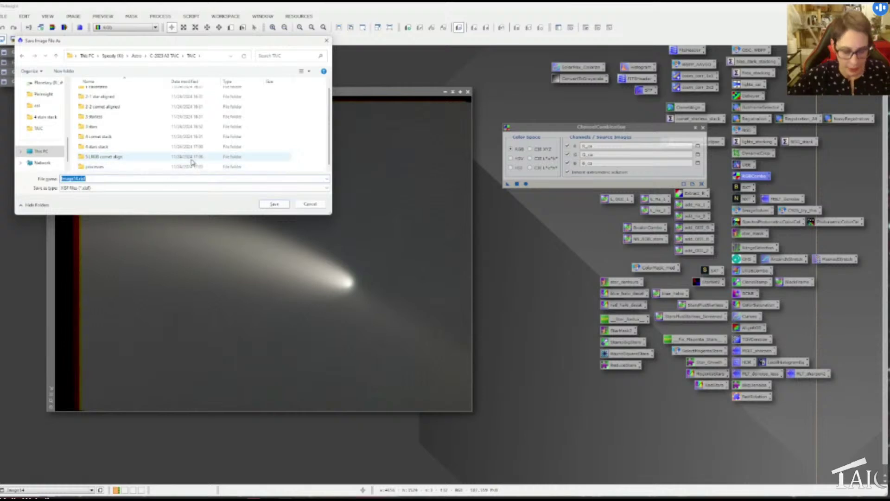
{"action": "type", "text": "fi"}
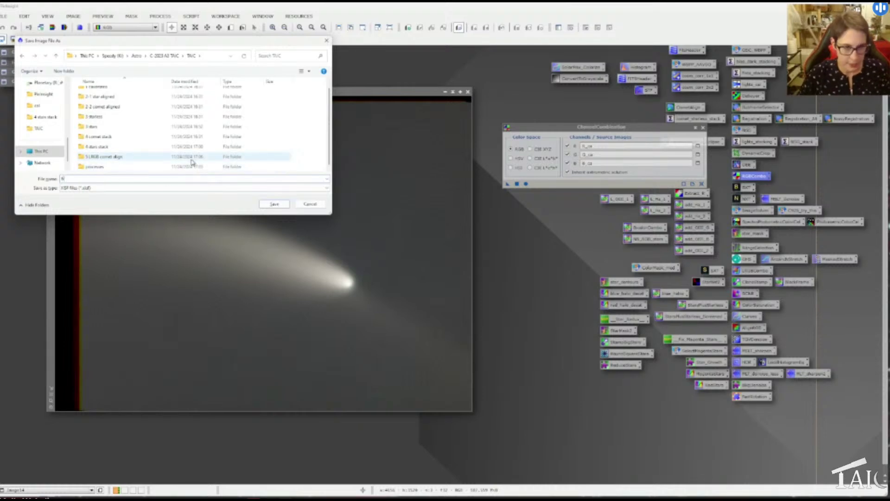
{"action": "type", "text": "RGB_combo_stacked"}
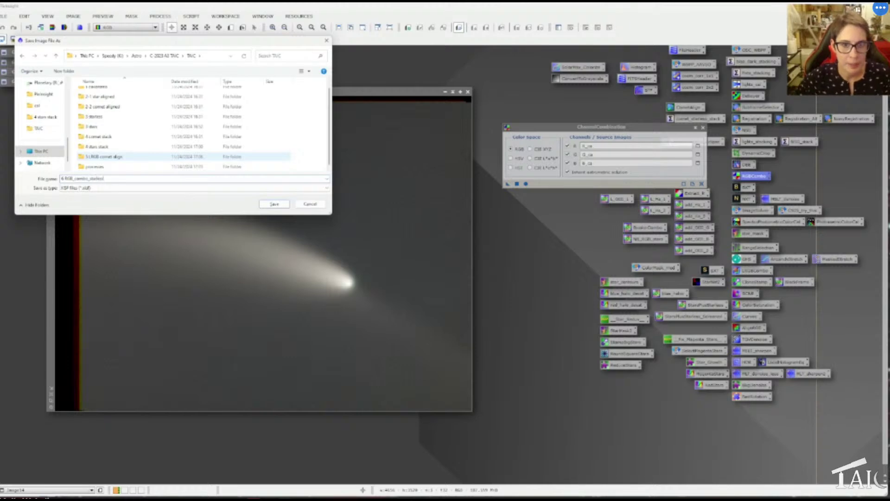
{"action": "key", "text": "Return"}
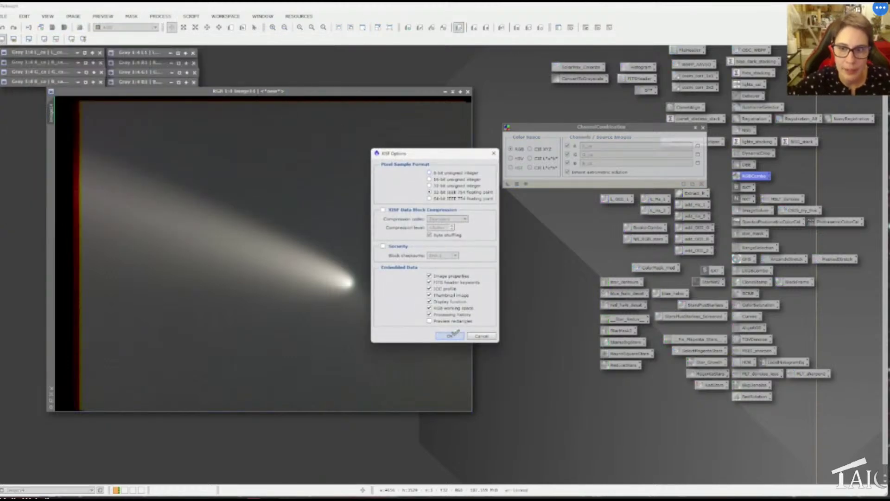
{"action": "left_click", "coordinate": [450, 335]}
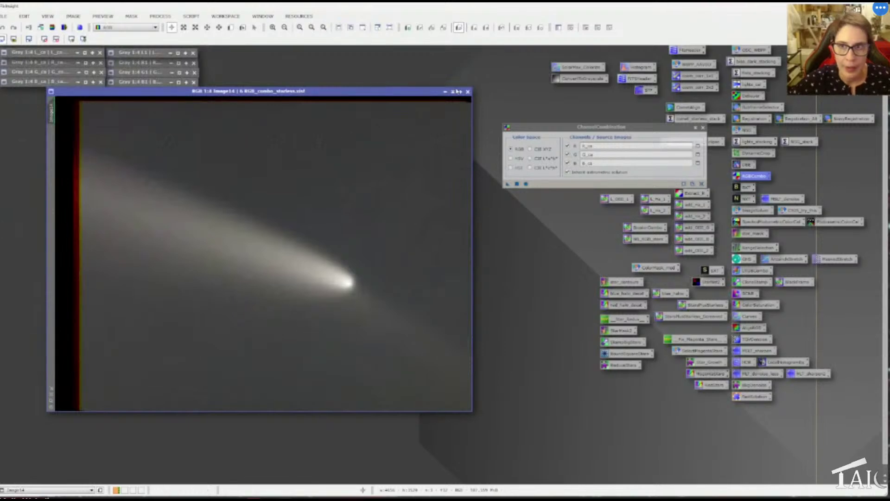
Minimize the RGB comet image below the grey stacks and close the aligned B_ca, G_ca, R_ca and L_ca images.
{"action": "left_click", "coordinate": [457, 92]}
{"action": "left_click_drag", "start_coordinate": [244, 253], "coordinate": [69, 118]}
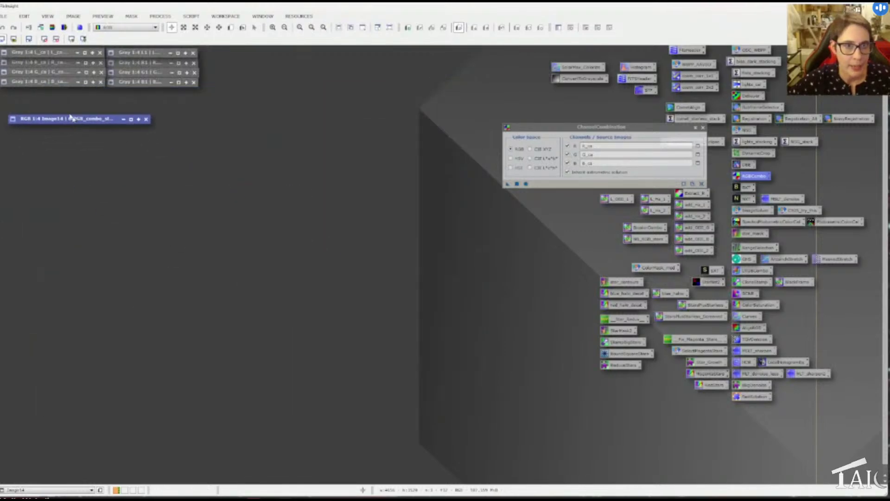
{"action": "left_click", "coordinate": [100, 82]}
{"action": "left_click", "coordinate": [100, 72]}
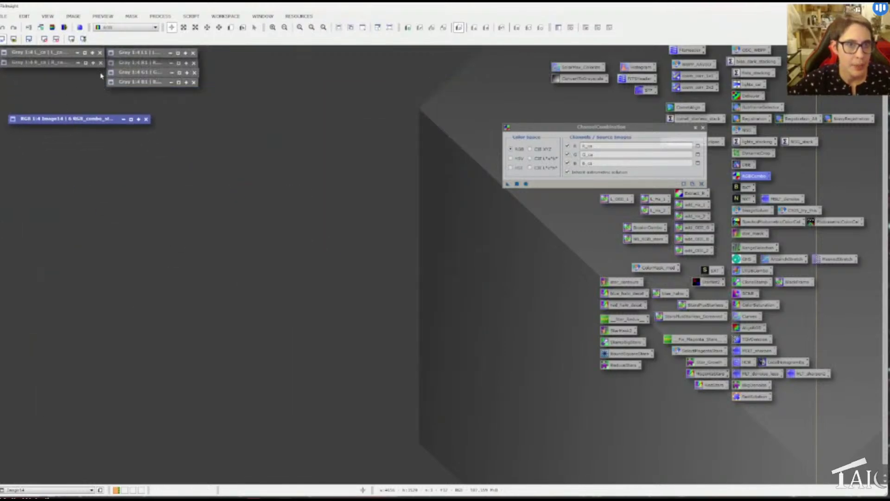
{"action": "left_click", "coordinate": [100, 63]}
{"action": "left_click", "coordinate": [100, 52]}
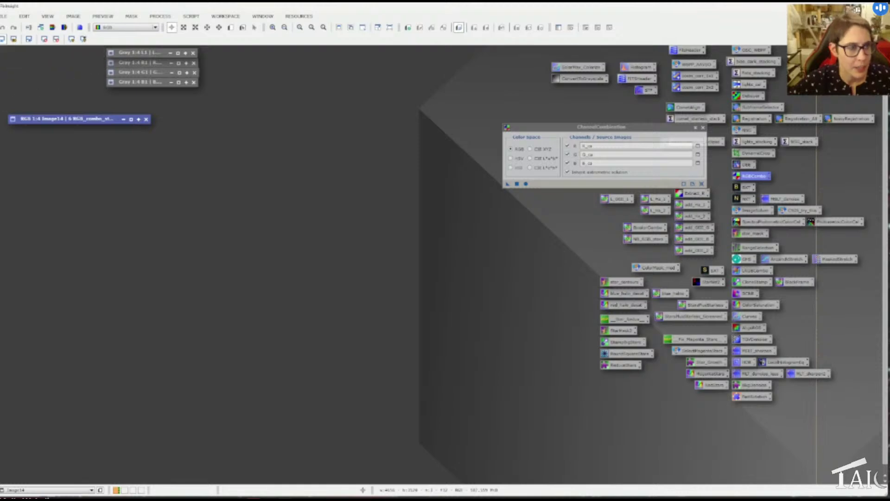
Reopen L_ca.xisf from the LRGB comet align folder and minimize it above the RGB comet image.
{"action": "key", "text": "alt+Tab"}
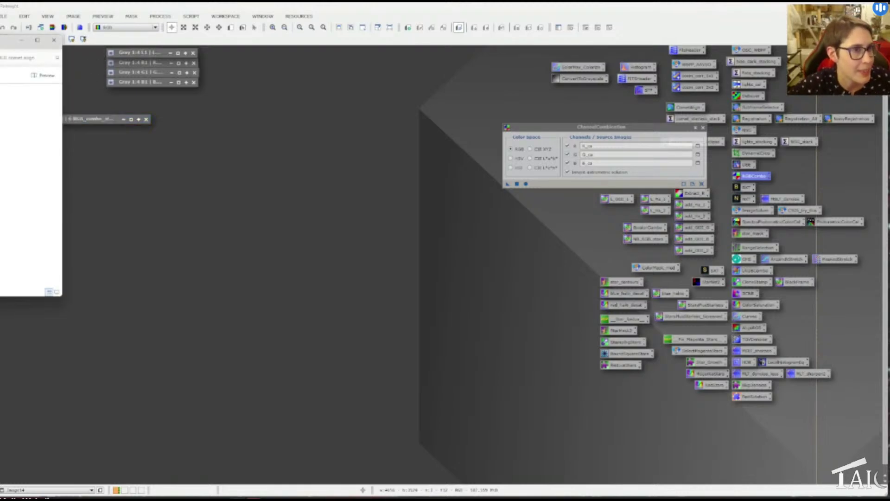
{"action": "left_click_drag", "start_coordinate": [98, 161], "coordinate": [165, 165]}
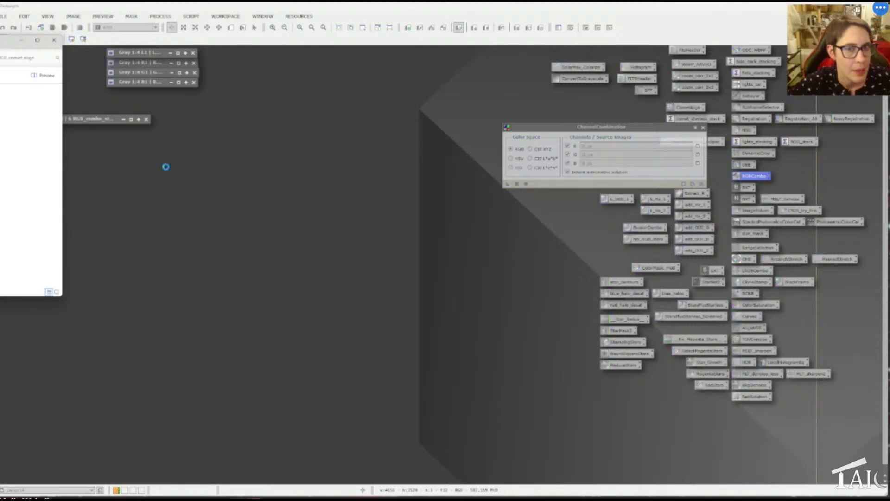
{"action": "left_click", "coordinate": [559, 86]}
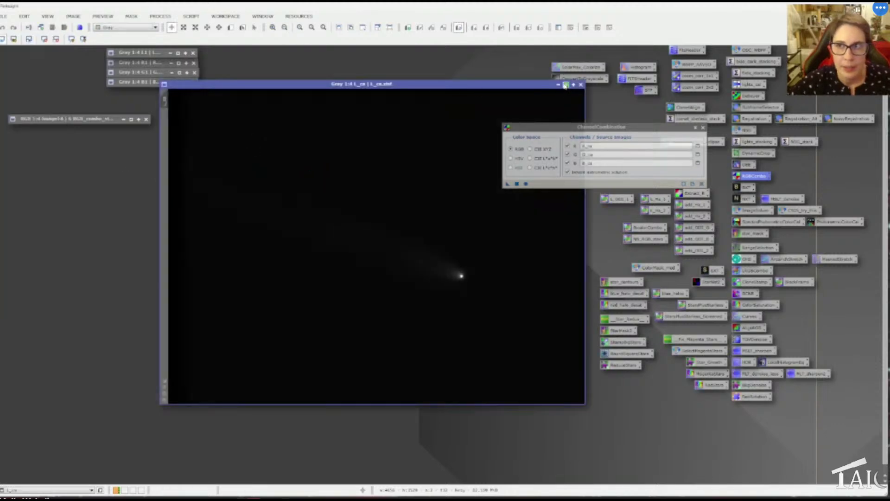
{"action": "left_click_drag", "start_coordinate": [361, 247], "coordinate": [39, 60]}
{"action": "left_click_drag", "start_coordinate": [102, 121], "coordinate": [103, 106]}
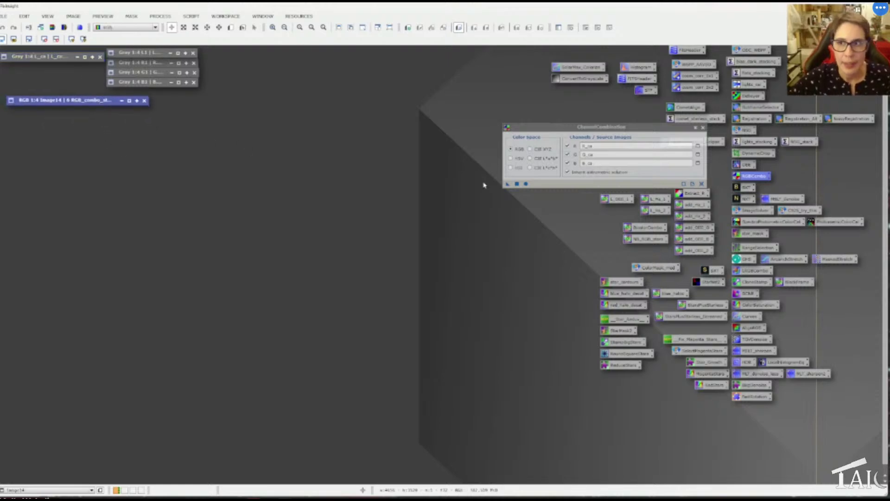
Assign the star stacks R1, G1 and B1 as the red, green and blue source images in ChannelCombination.
{"action": "left_click", "coordinate": [698, 146]}
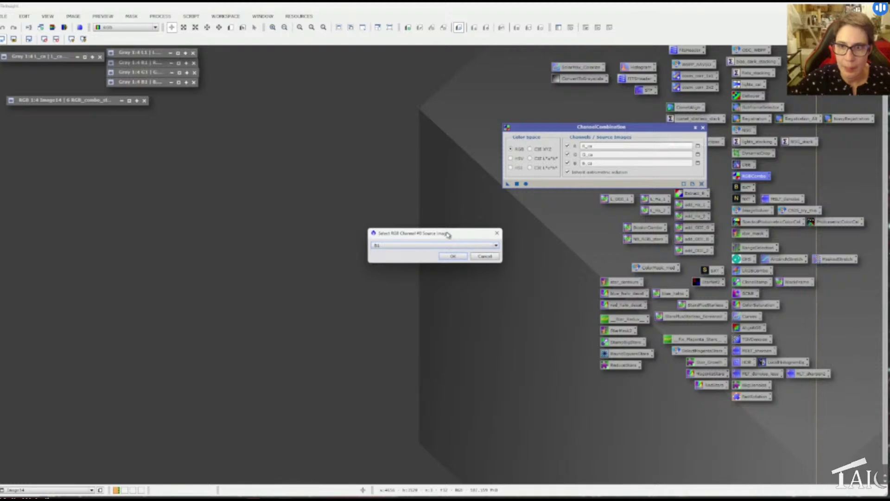
{"action": "left_click", "coordinate": [424, 245]}
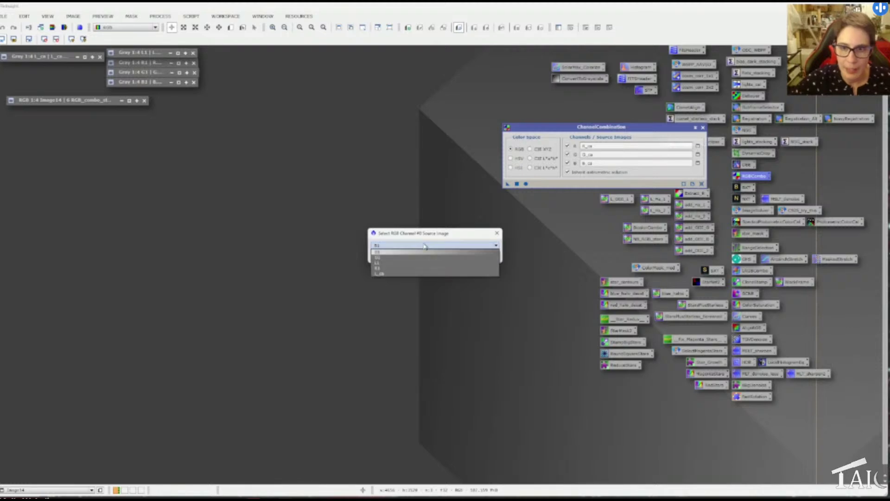
{"action": "left_click", "coordinate": [394, 269]}
{"action": "left_click", "coordinate": [450, 254]}
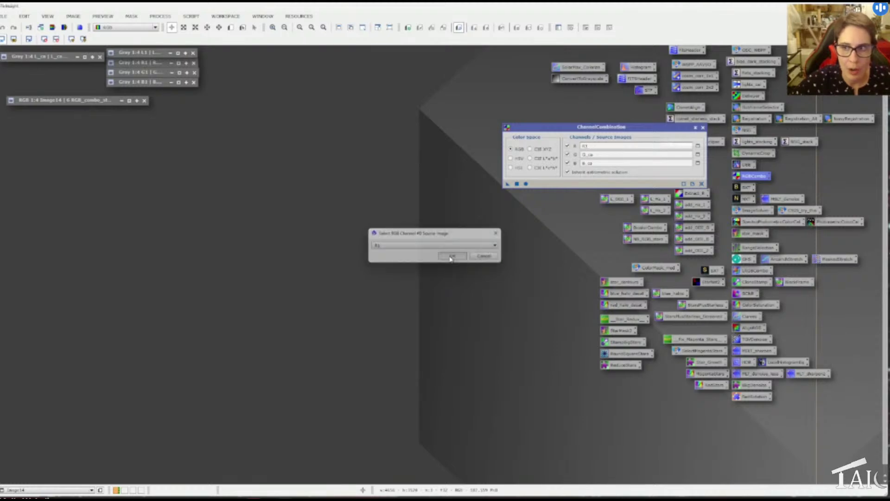
{"action": "left_click", "coordinate": [698, 154]}
{"action": "left_click", "coordinate": [425, 246]}
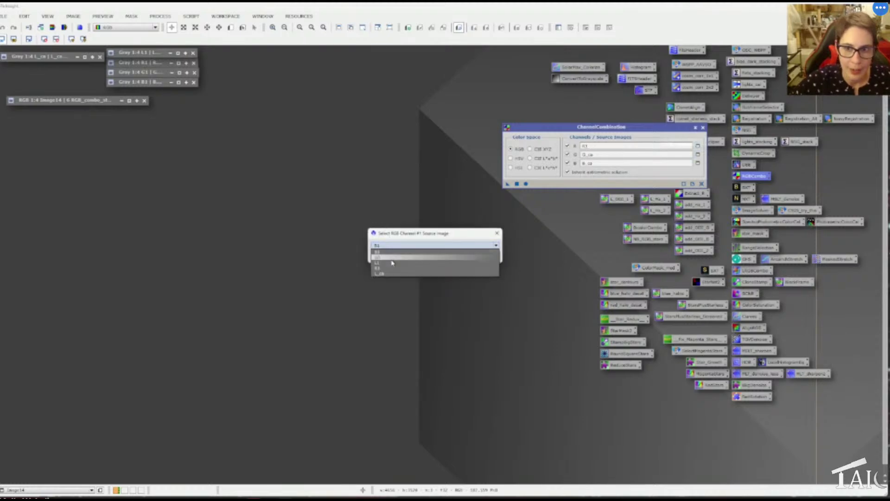
{"action": "left_click", "coordinate": [394, 260]}
{"action": "left_click", "coordinate": [453, 254]}
{"action": "left_click", "coordinate": [697, 163]}
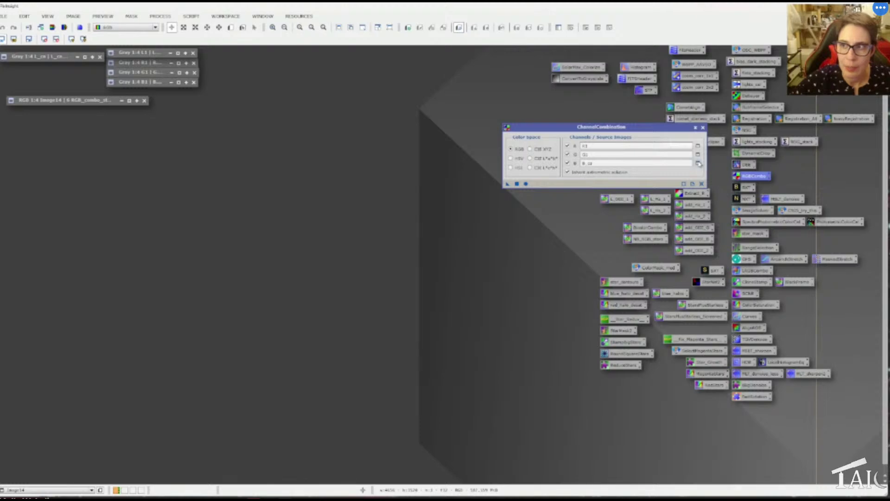
{"action": "left_click", "coordinate": [452, 256]}
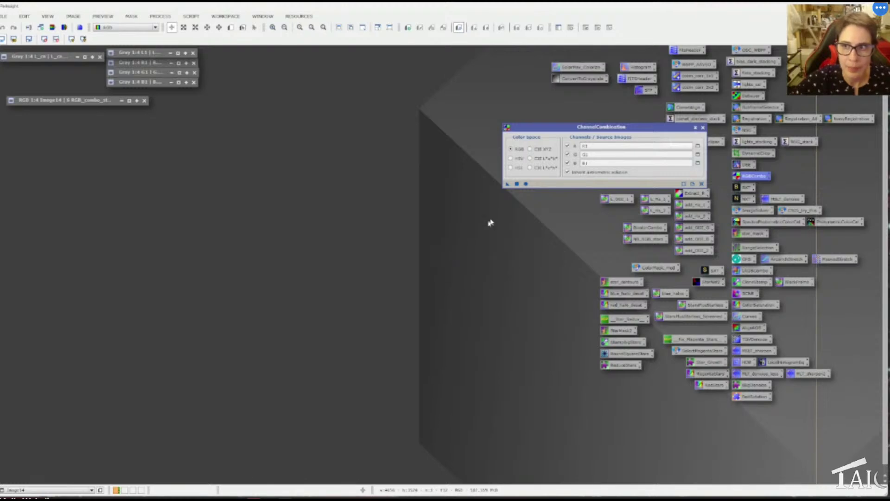
Combine the star channels into a new RGB image and preview it with an auto-stretch, then reset the stretch.
{"action": "left_click", "coordinate": [525, 184]}
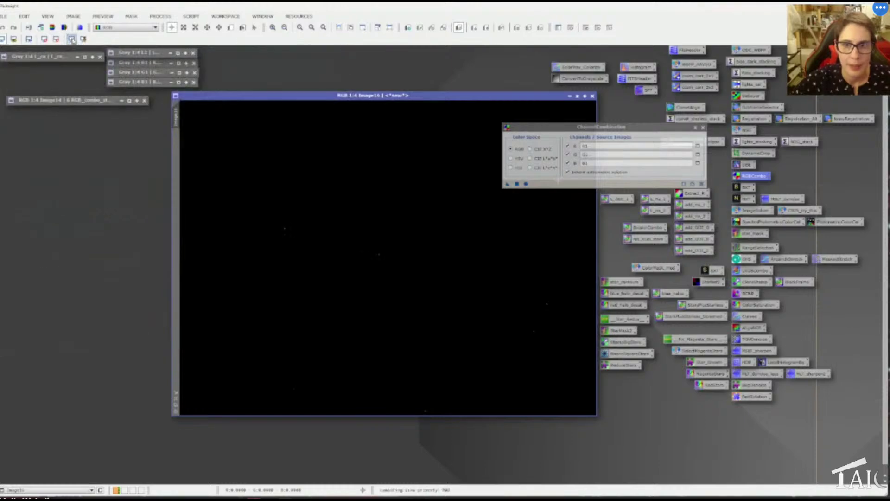
{"action": "left_click", "coordinate": [71, 39]}
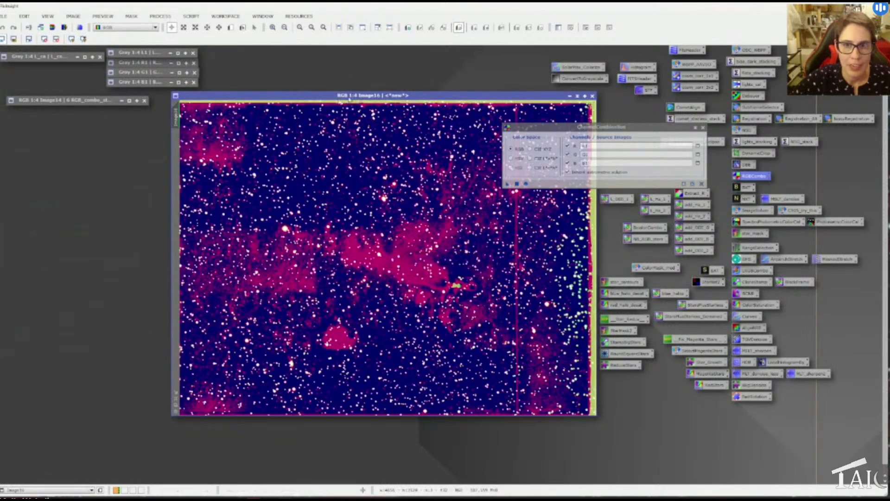
{"action": "left_click_drag", "start_coordinate": [359, 99], "coordinate": [293, 103]}
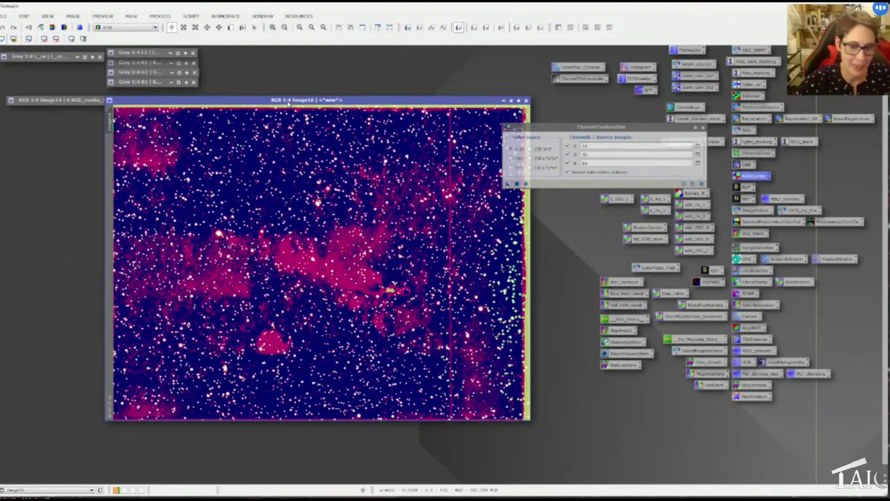
{"action": "left_click_drag", "start_coordinate": [288, 104], "coordinate": [276, 104]}
{"action": "left_click", "coordinate": [57, 40]}
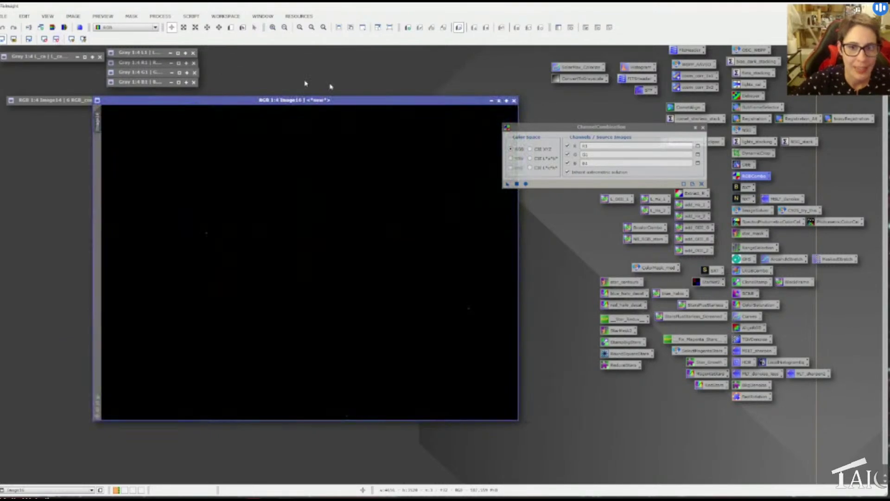
Change the identifier of the new RGB star image to stars.
{"action": "right_click", "coordinate": [97, 122]}
{"action": "left_click", "coordinate": [119, 151]}
{"action": "type", "text": "stars"}
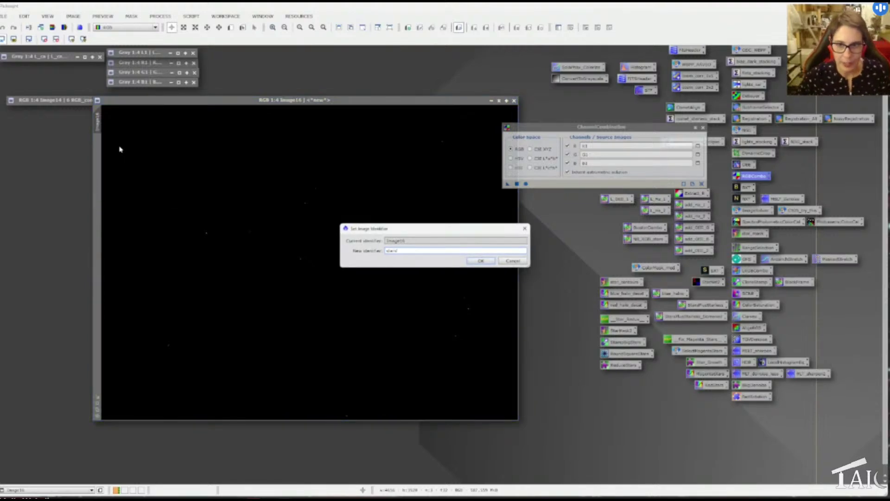
{"action": "key", "text": "Return"}
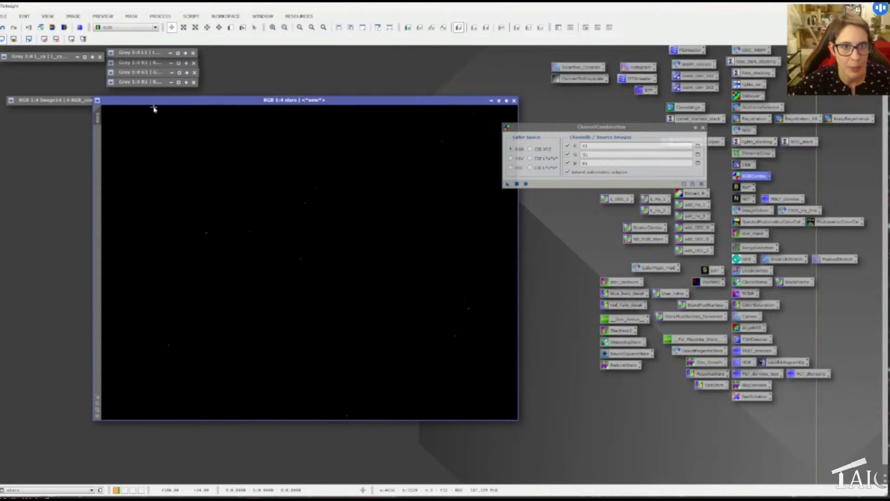
Save the RGB star image as 6 RGB_combo_stars in XISF format with the default options.
{"action": "key", "text": "ctrl+shift+s"}
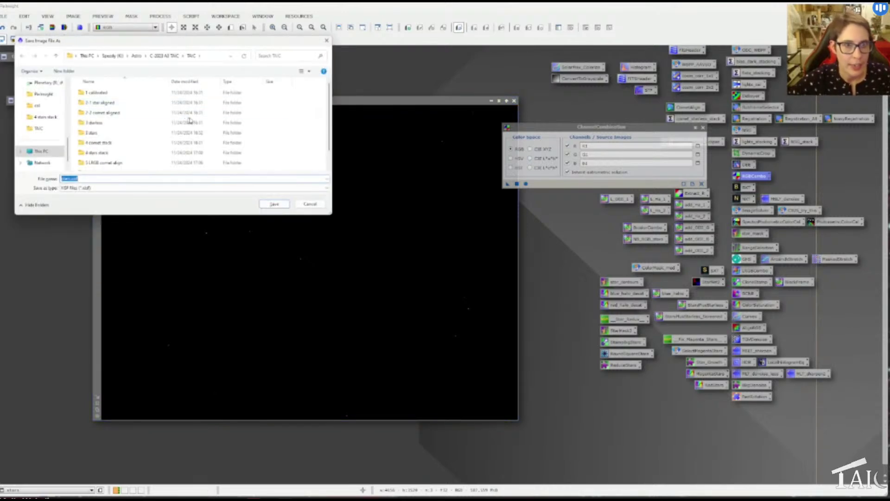
{"action": "scroll", "coordinate": [189, 119], "scroll_direction": "down", "scroll_amount": 1}
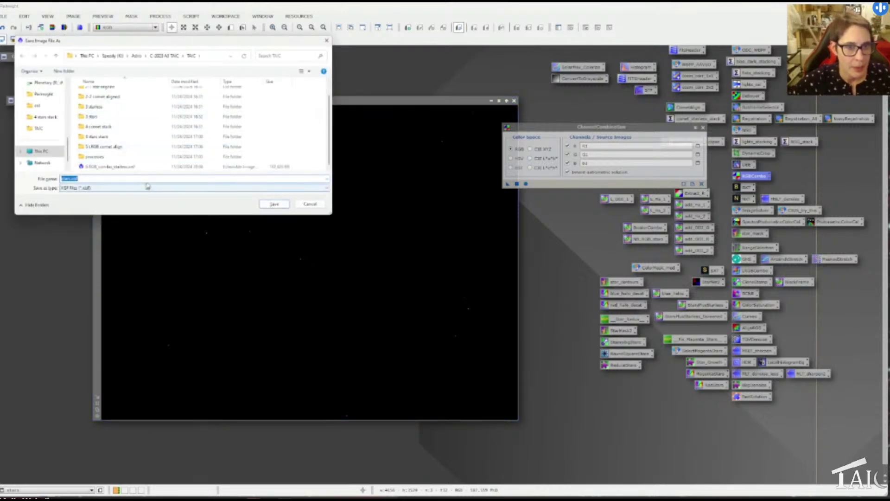
{"action": "type", "text": "6"}
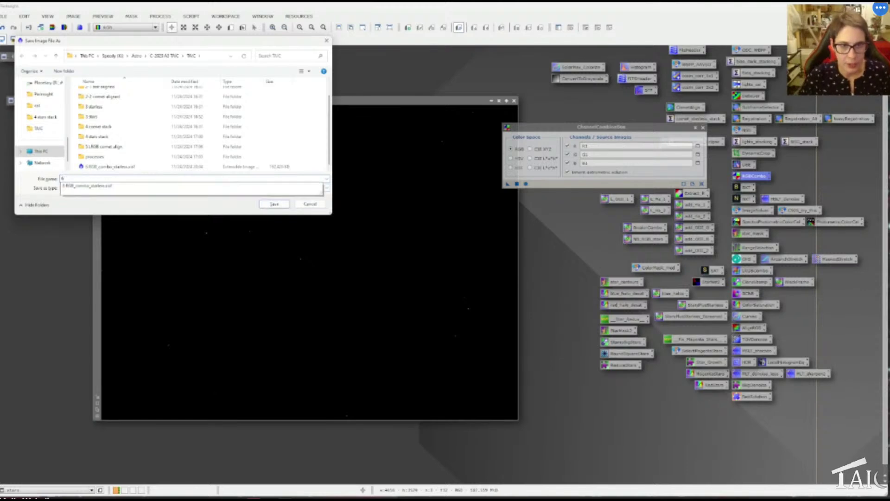
{"action": "type", "text": " RGB_combo_"}
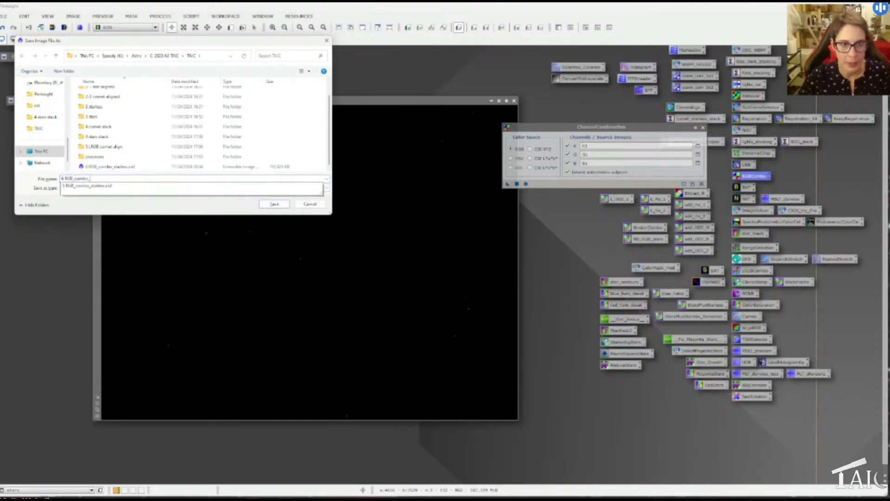
{"action": "type", "text": "stars"}
{"action": "key", "text": "Return"}
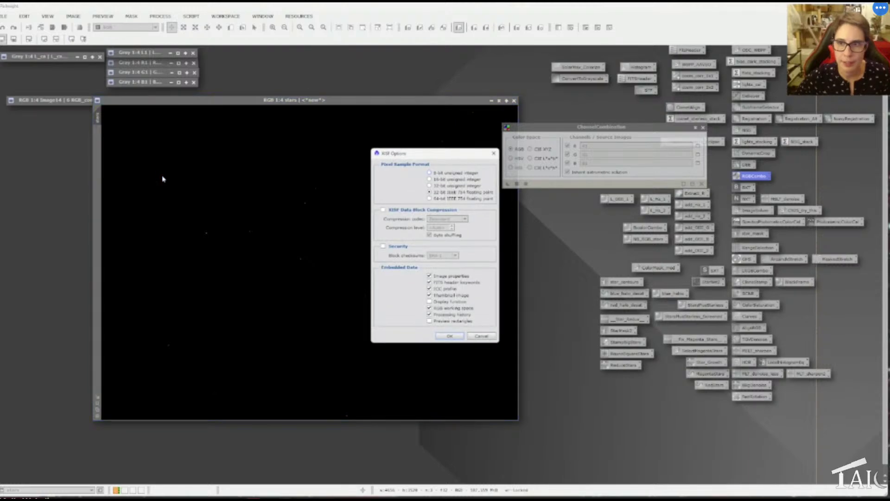
{"action": "key", "text": "Return"}
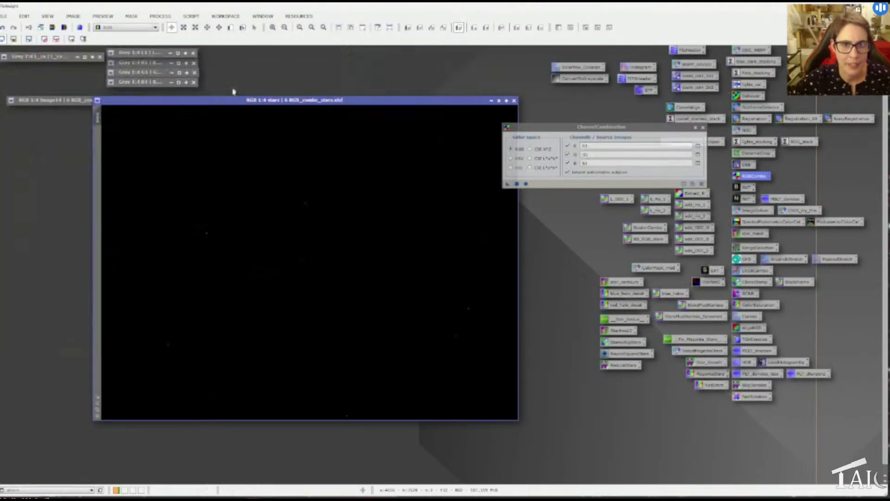
Review the star image's identifier setting and keep the name stars.
{"action": "left_click_drag", "start_coordinate": [440, 102], "coordinate": [615, 114]}
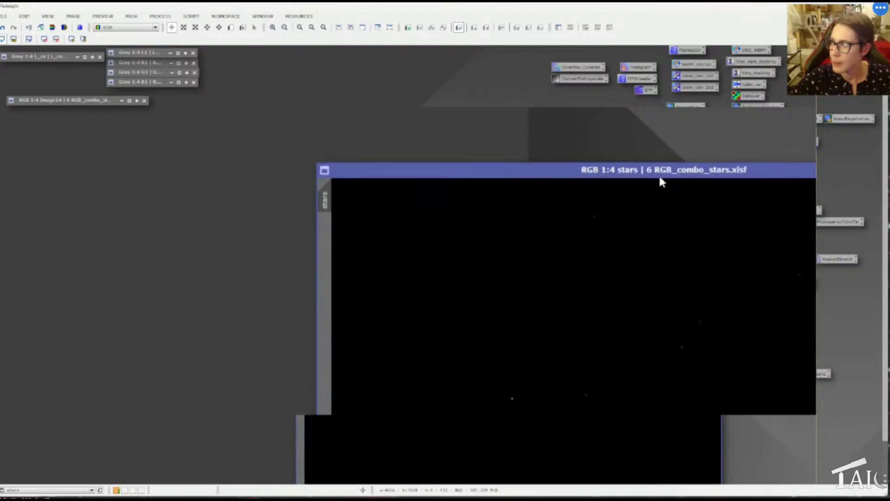
{"action": "right_click", "coordinate": [330, 198]}
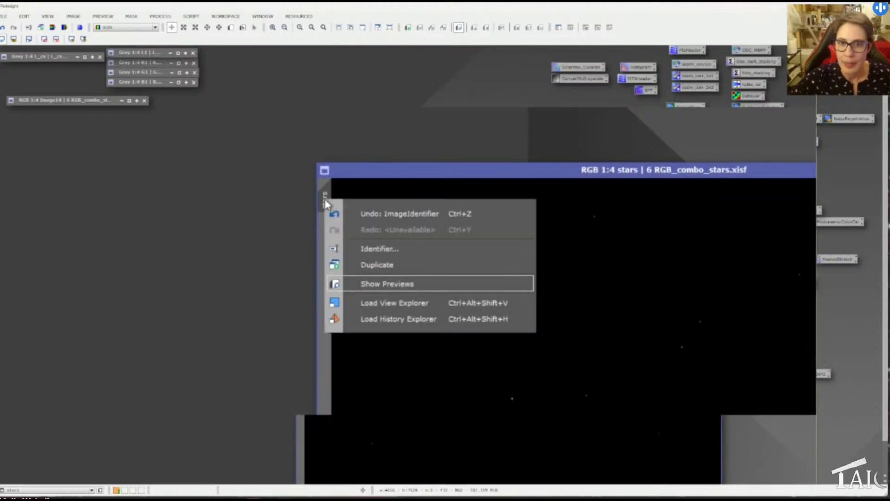
{"action": "left_click", "coordinate": [407, 250]}
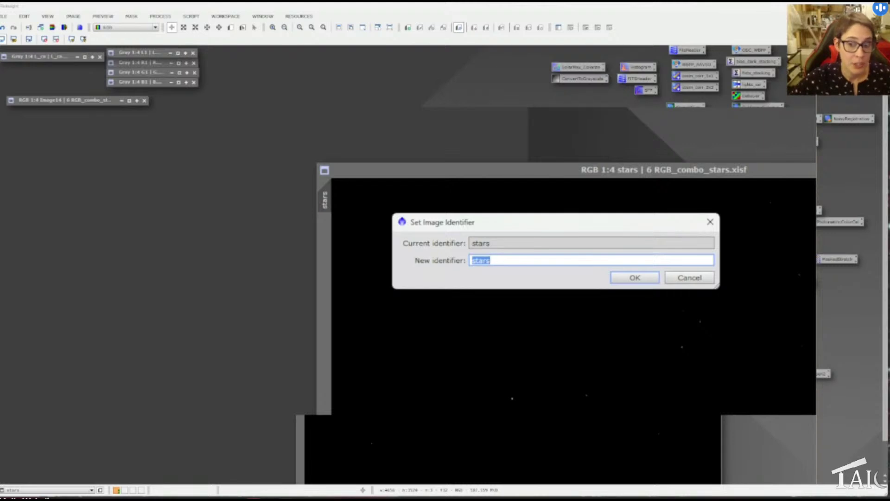
{"action": "left_click", "coordinate": [515, 260]}
{"action": "left_click", "coordinate": [640, 277]}
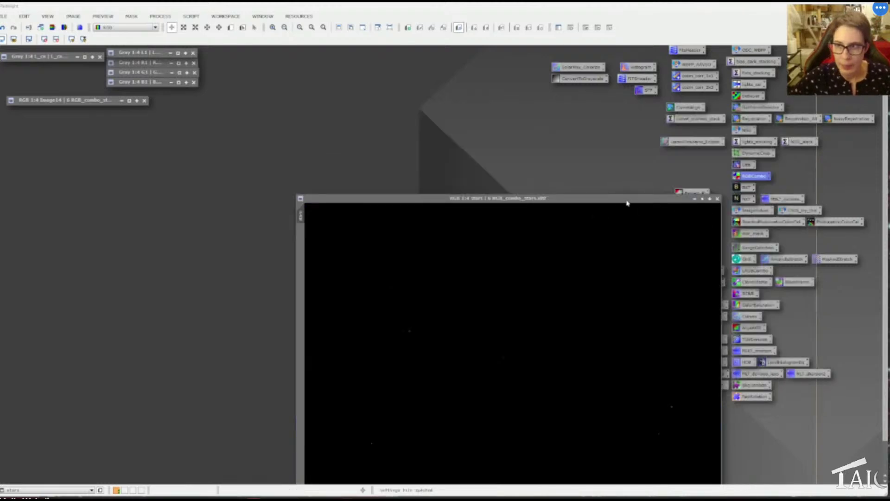
Minimize the stars image beside the RGB comet image and close the B1, G1 and R1 stacks.
{"action": "left_click_drag", "start_coordinate": [626, 201], "coordinate": [404, 123]}
{"action": "left_click", "coordinate": [467, 117]}
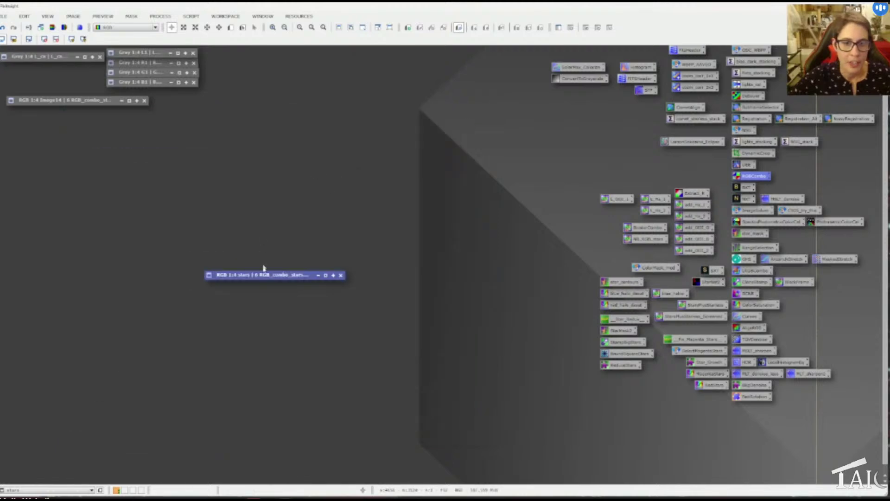
{"action": "left_click_drag", "start_coordinate": [244, 274], "coordinate": [195, 99]}
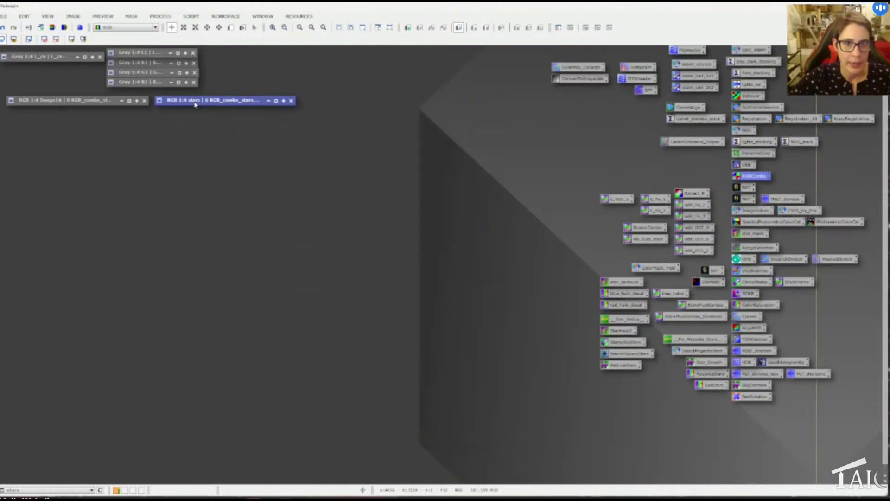
{"action": "left_click", "coordinate": [194, 82]}
{"action": "left_click", "coordinate": [194, 73]}
{"action": "left_click", "coordinate": [193, 63]}
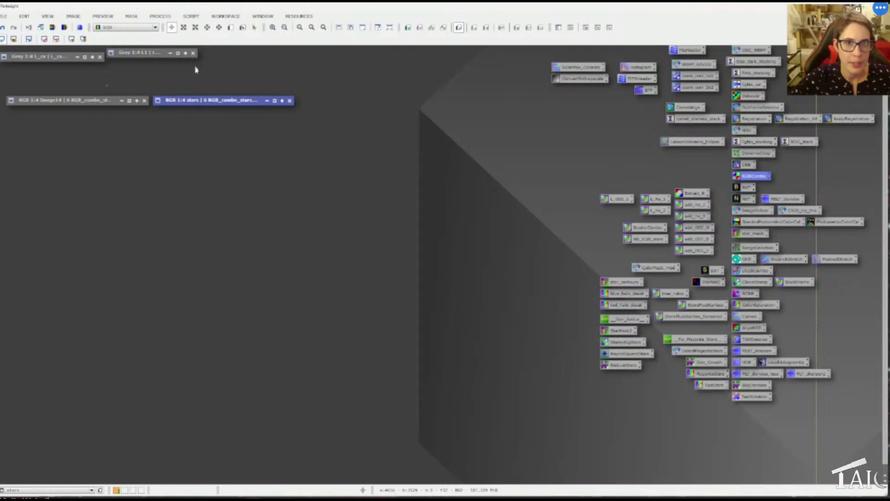
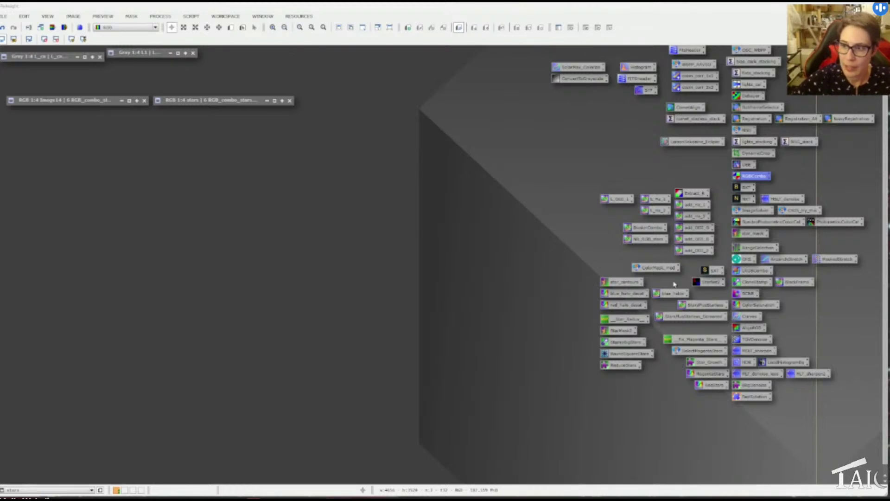
Open the saved PixelMath process that screens the stars image onto the starless image.
{"action": "double_click", "coordinate": [699, 316]}
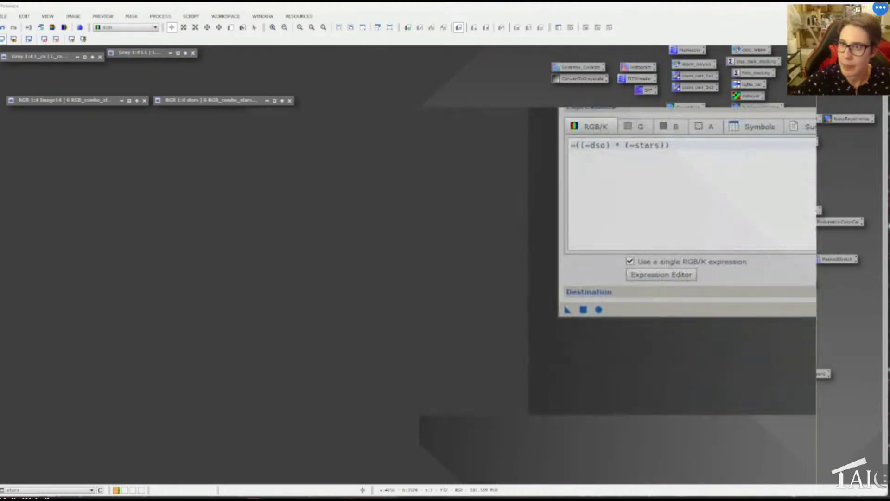
Inspect the starless comet image Image14, comparing its screen stretch with linked and unlinked RGB channels.
{"action": "left_click_drag", "start_coordinate": [779, 109], "coordinate": [638, 145]}
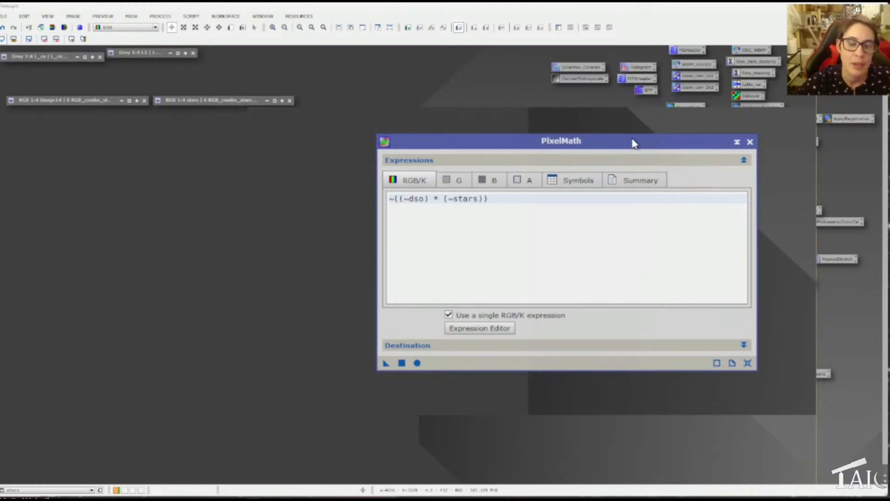
{"action": "left_click_drag", "start_coordinate": [637, 145], "coordinate": [631, 146]}
{"action": "double_click", "coordinate": [89, 103]}
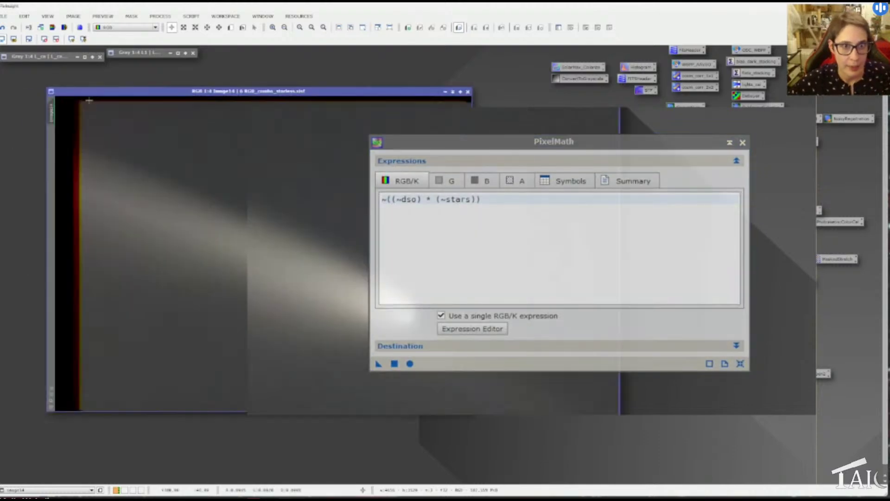
{"action": "left_click_drag", "start_coordinate": [506, 147], "coordinate": [825, 134]}
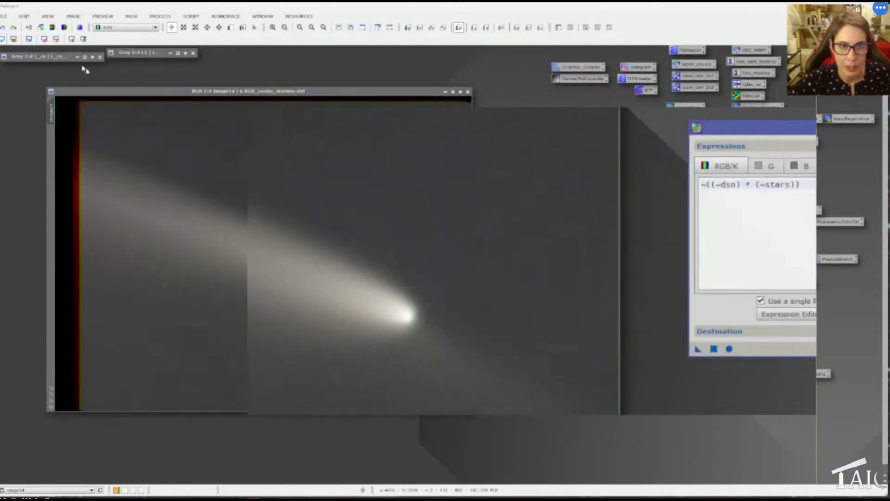
{"action": "left_click", "coordinate": [72, 39]}
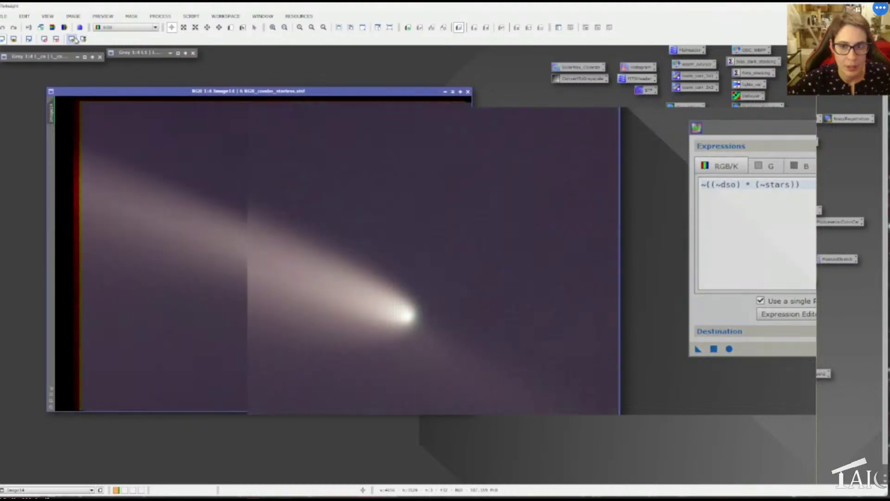
{"action": "left_click_drag", "start_coordinate": [338, 94], "coordinate": [343, 93]}
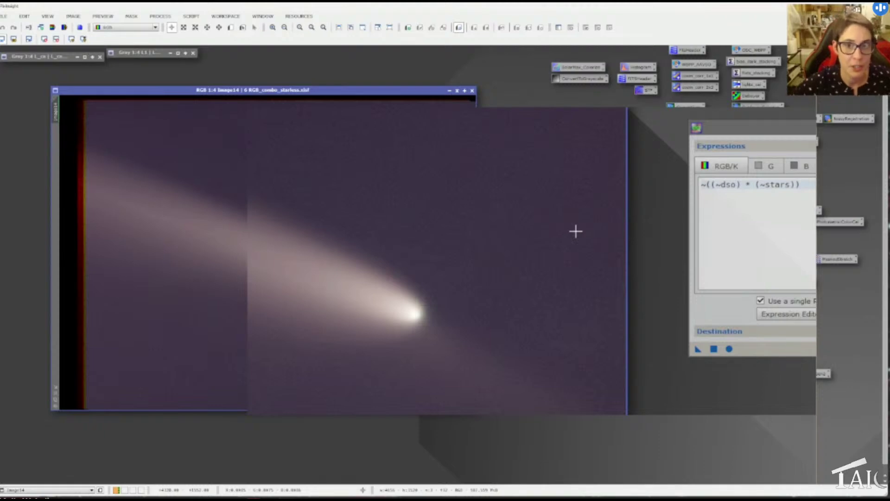
{"action": "left_click", "coordinate": [71, 39]}
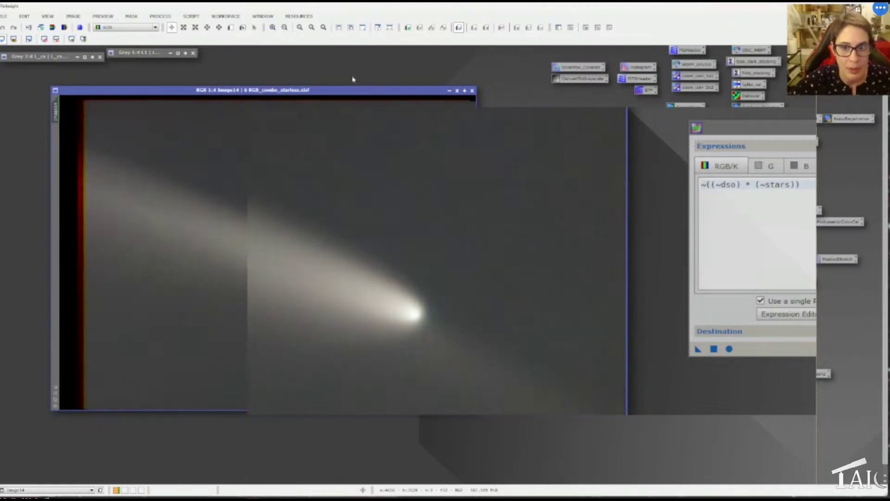
{"action": "left_click", "coordinate": [457, 93]}
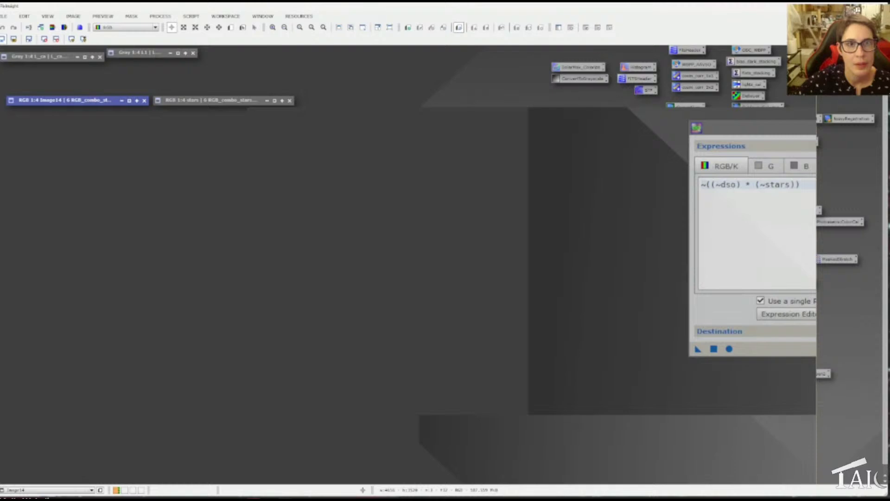
{"action": "double_click", "coordinate": [79, 104]}
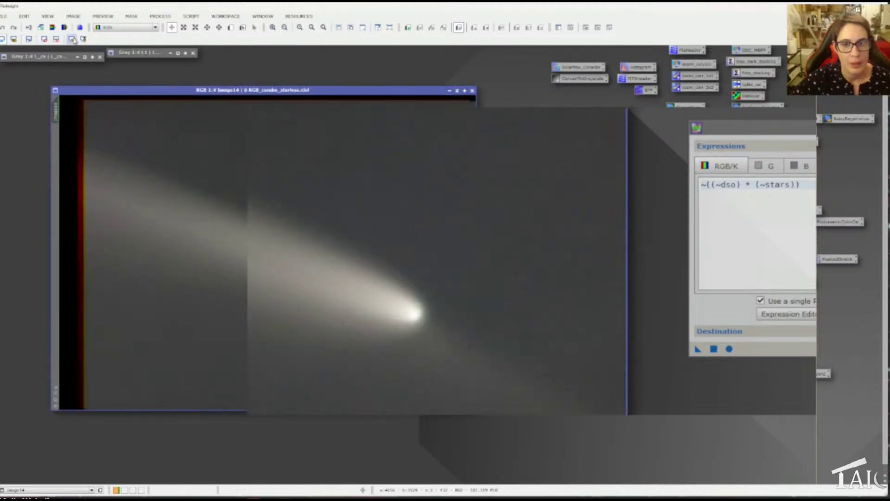
{"action": "left_click", "coordinate": [72, 40]}
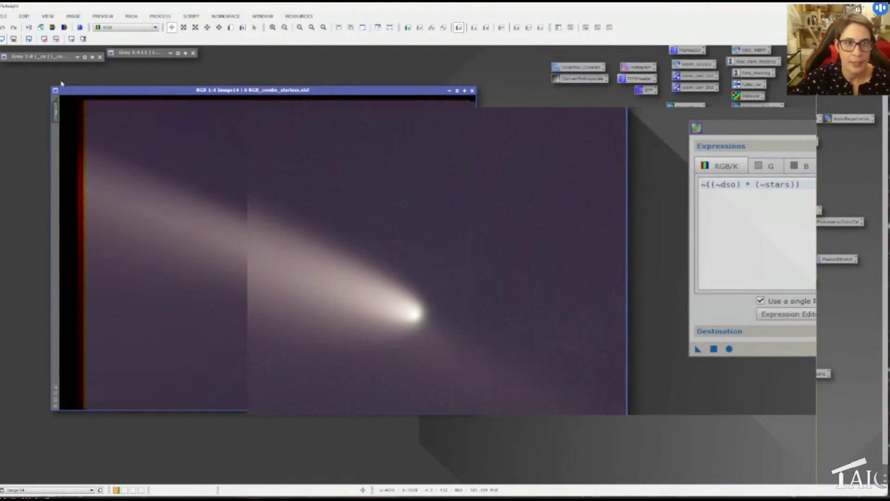
{"action": "left_click", "coordinate": [72, 39]}
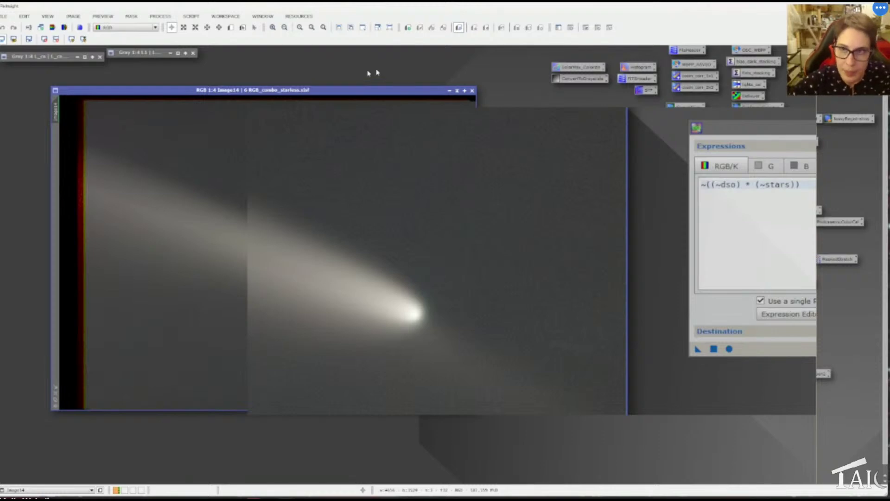
{"action": "left_click", "coordinate": [457, 91]}
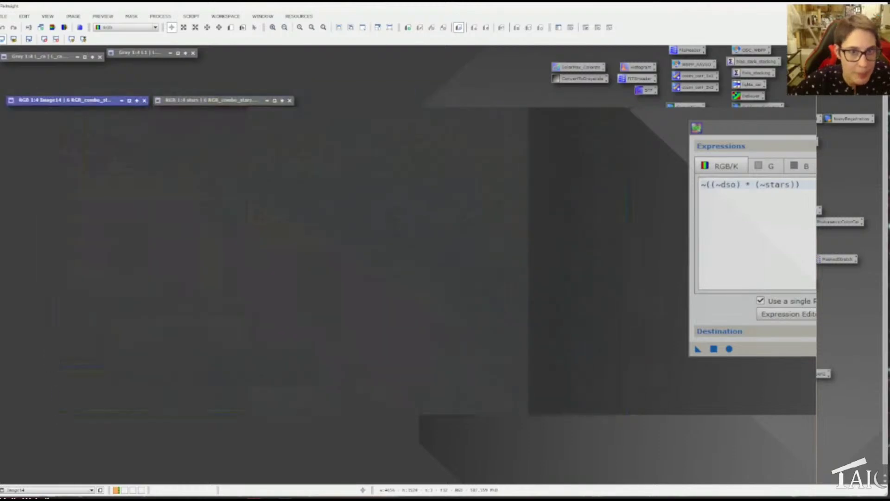
Change the identifier of Image14 to starless and collapse its window.
{"action": "double_click", "coordinate": [81, 101]}
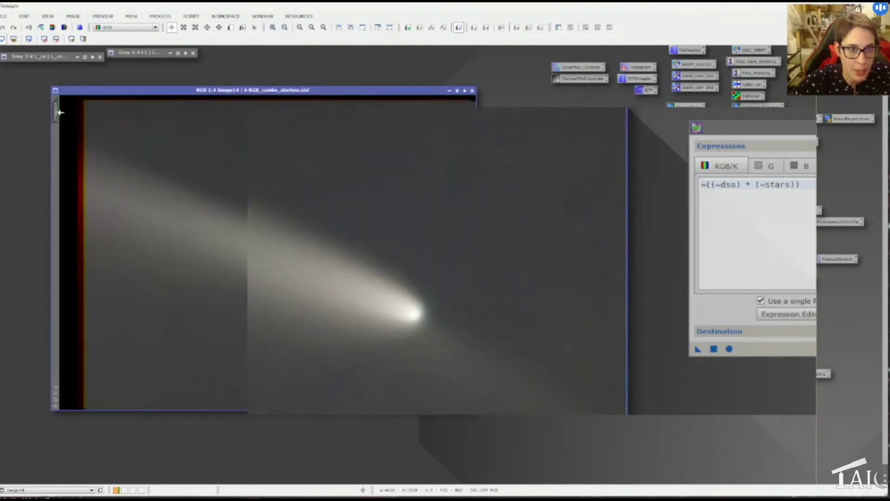
{"action": "right_click", "coordinate": [55, 111]}
{"action": "left_click", "coordinate": [84, 140]}
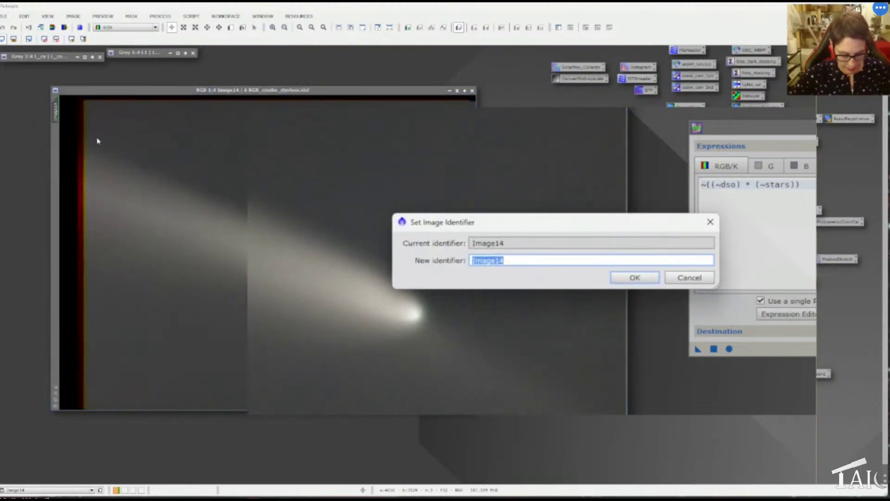
{"action": "type", "text": "starless"}
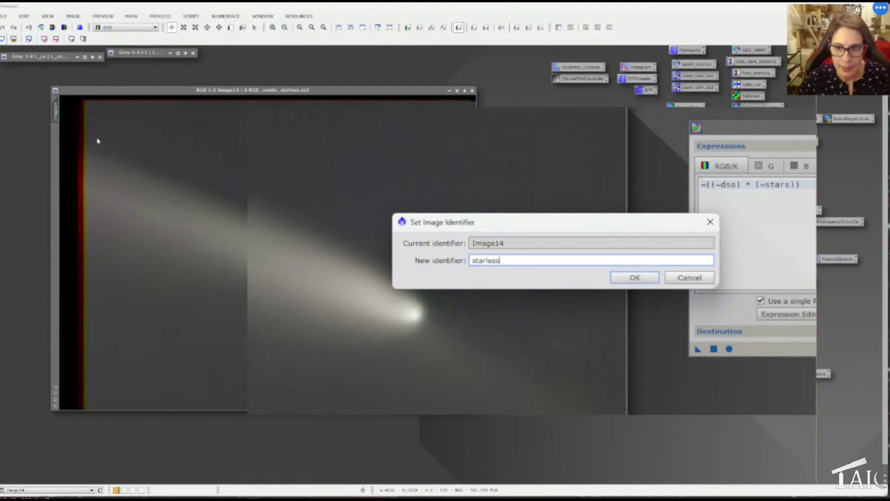
{"action": "key", "text": "Return"}
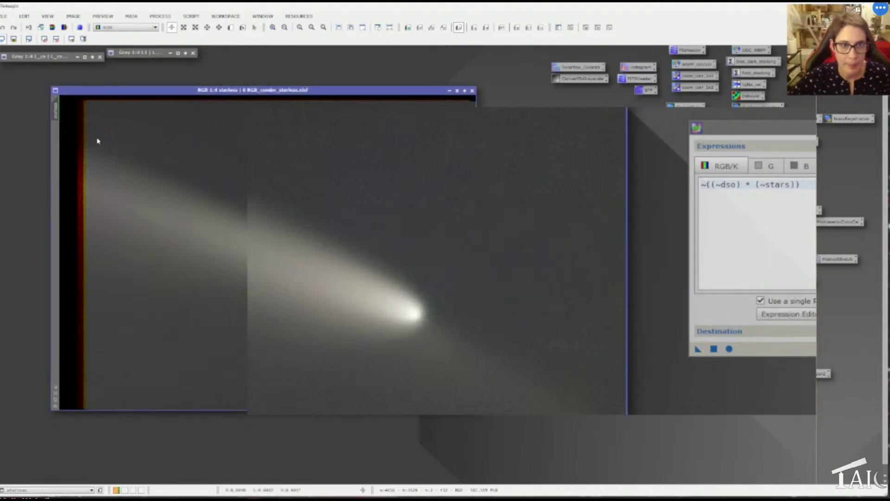
{"action": "left_click", "coordinate": [457, 91]}
Replace dso with starless in the PixelMath expression so it reads ~((~starless) * (~stars)).
{"action": "left_click_drag", "start_coordinate": [811, 129], "coordinate": [549, 153]}
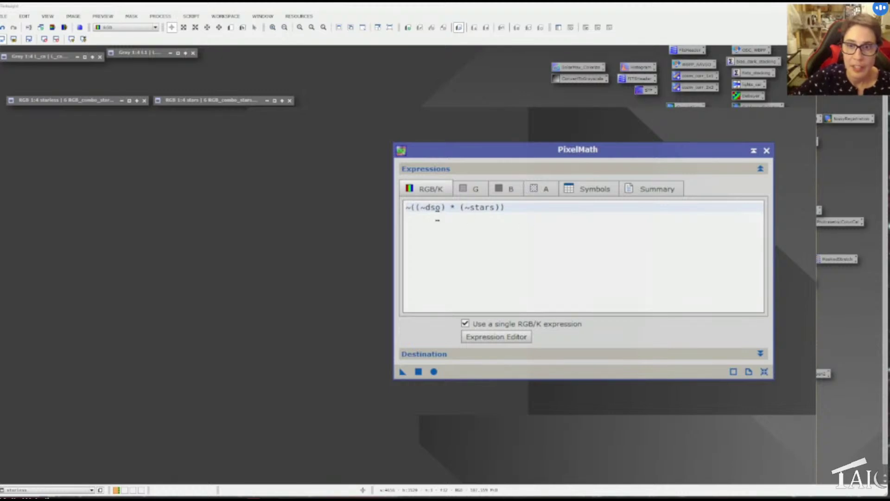
{"action": "left_click_drag", "start_coordinate": [425, 207], "coordinate": [441, 207]}
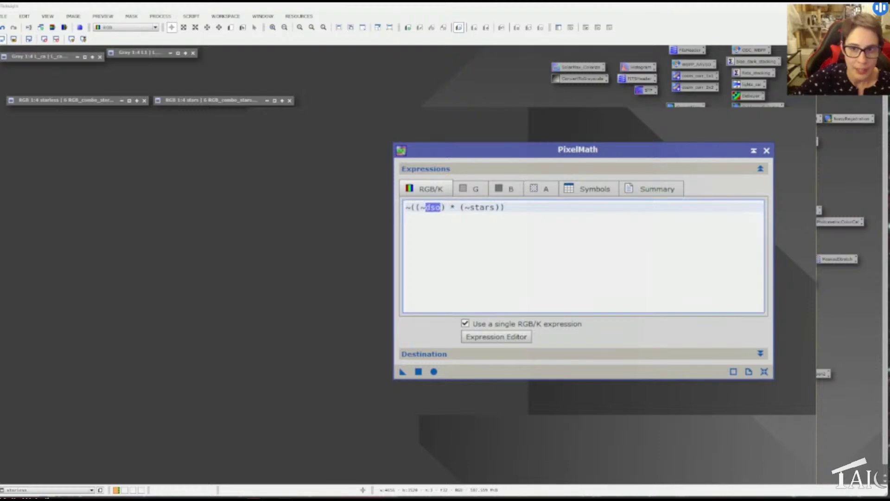
{"action": "left_click", "coordinate": [436, 207]}
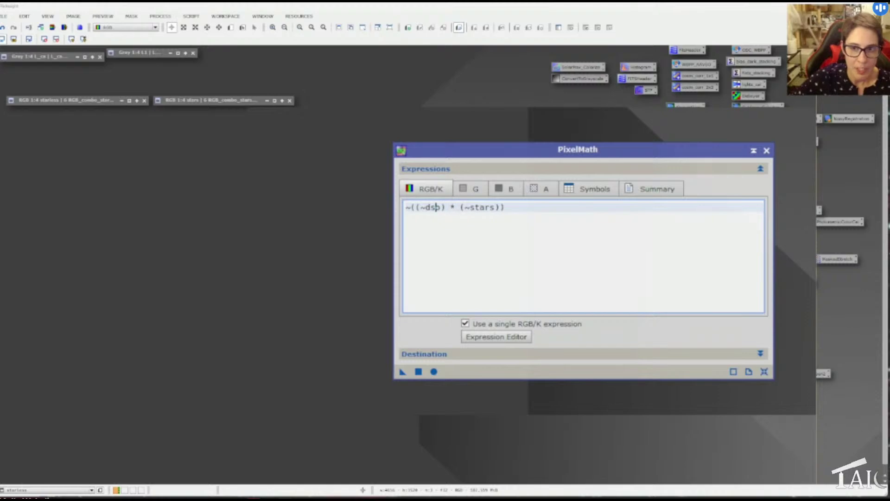
{"action": "double_click", "coordinate": [480, 207]}
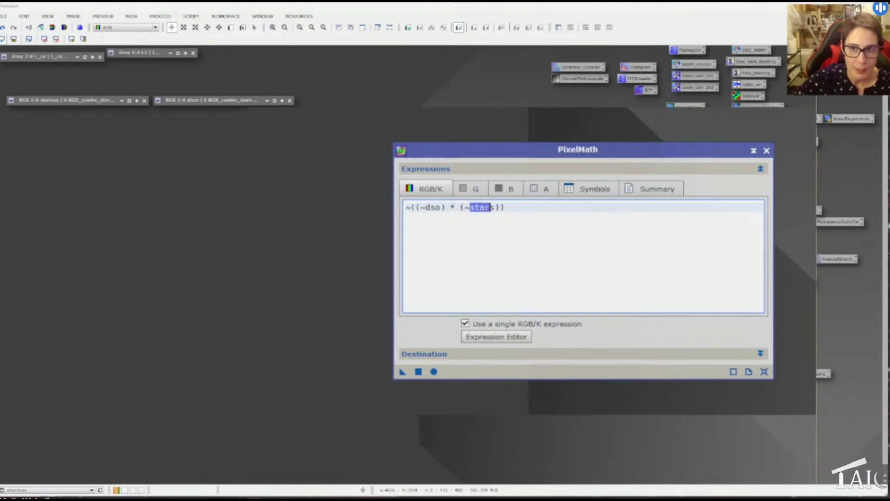
{"action": "left_click", "coordinate": [412, 208]}
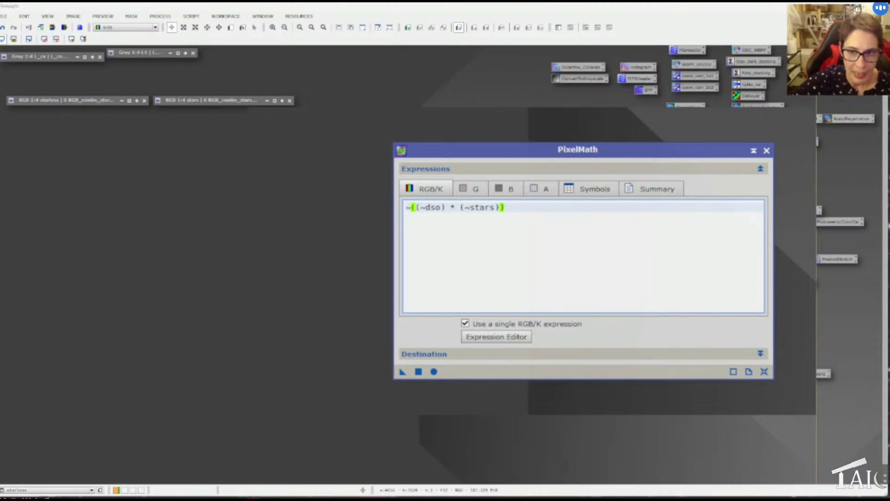
{"action": "left_click_drag", "start_coordinate": [441, 207], "coordinate": [426, 207]}
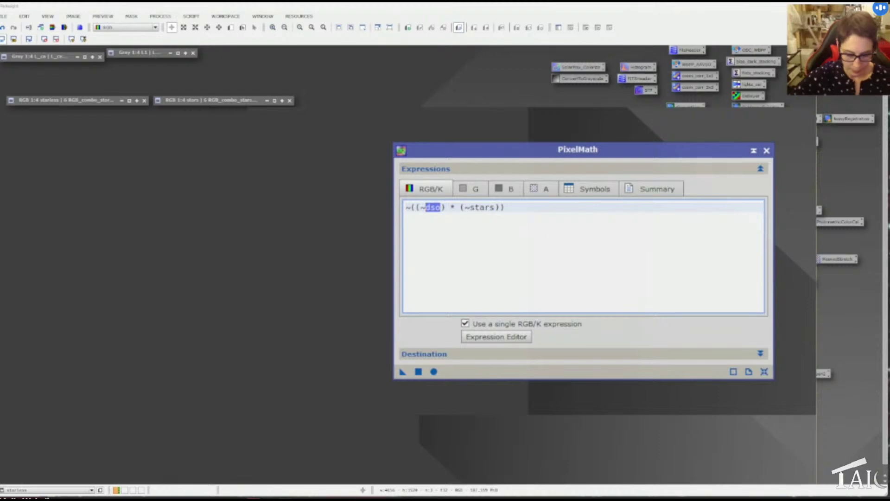
{"action": "type", "text": "starless"}
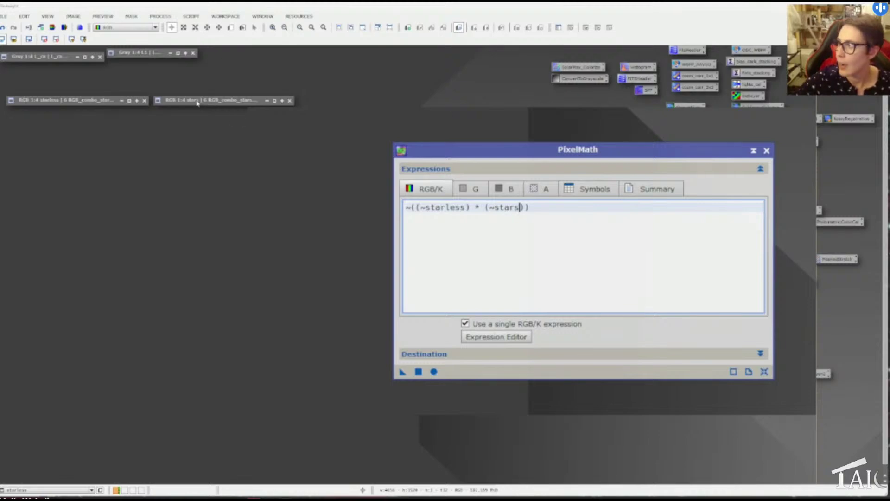
Apply the PixelMath expression globally to combine the starless and stars images into a new image.
{"action": "left_click", "coordinate": [434, 371]}
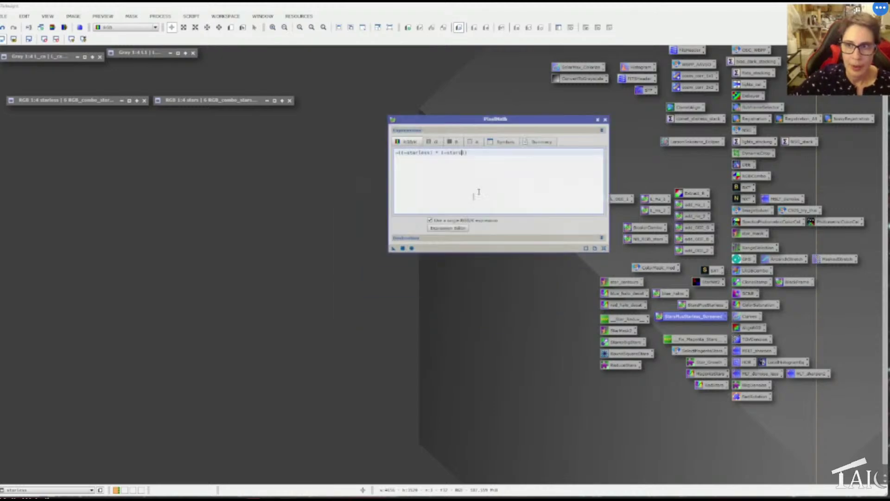
{"action": "left_click", "coordinate": [411, 248]}
{"action": "left_click", "coordinate": [434, 273]}
{"action": "left_click", "coordinate": [411, 248]}
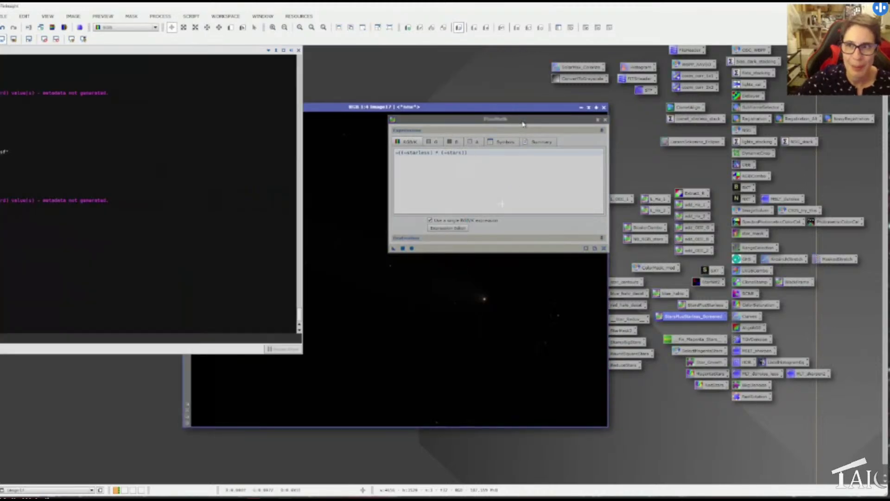
Auto-stretch the display of the new combined RGB image, then collapse its window and place it below the source images.
{"action": "left_click_drag", "start_coordinate": [403, 119], "coordinate": [379, 114]}
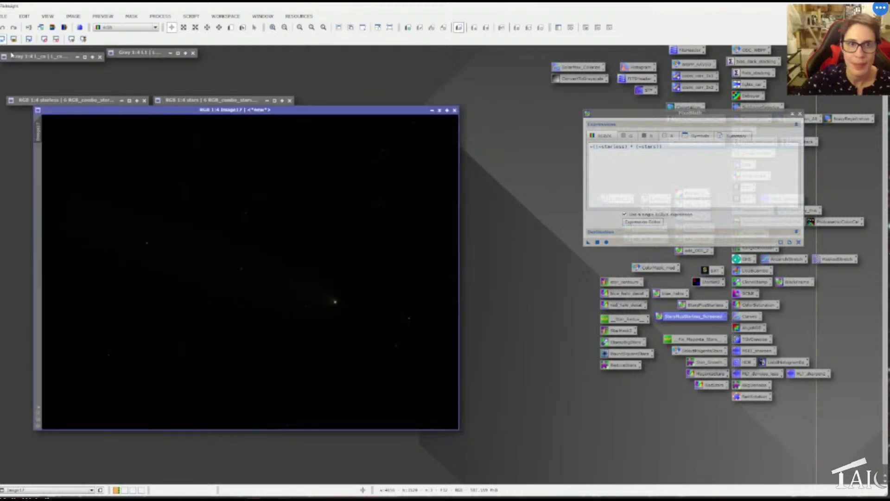
{"action": "left_click", "coordinate": [71, 39]}
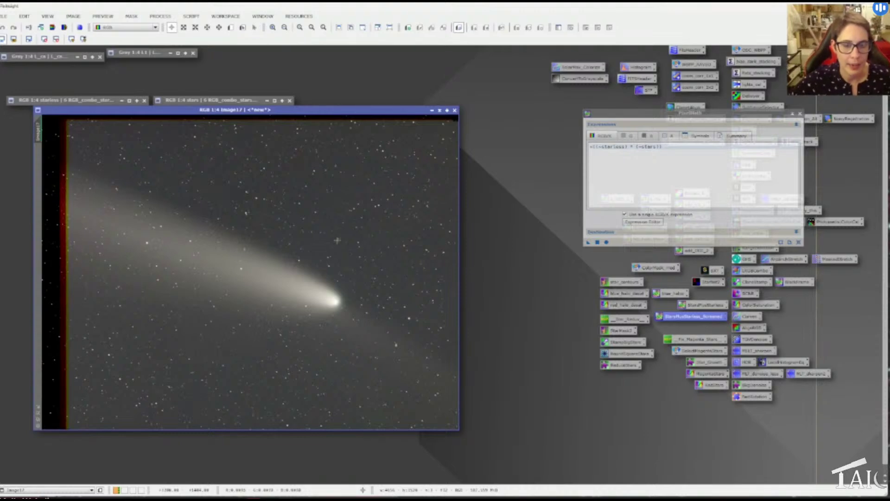
{"action": "left_click", "coordinate": [439, 110]}
{"action": "left_click_drag", "start_coordinate": [116, 156], "coordinate": [82, 123]}
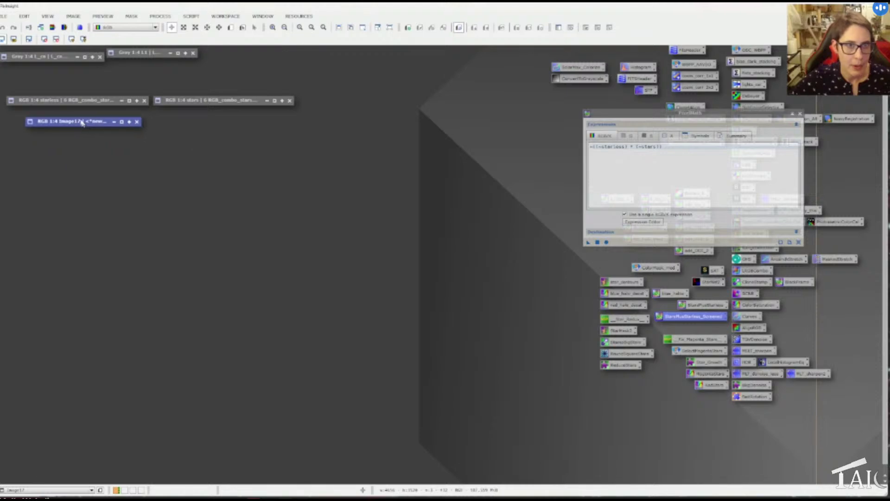
Check the grey comet luminance image and substitute L_ca for starless in the PixelMath expression.
{"action": "double_click", "coordinate": [49, 58]}
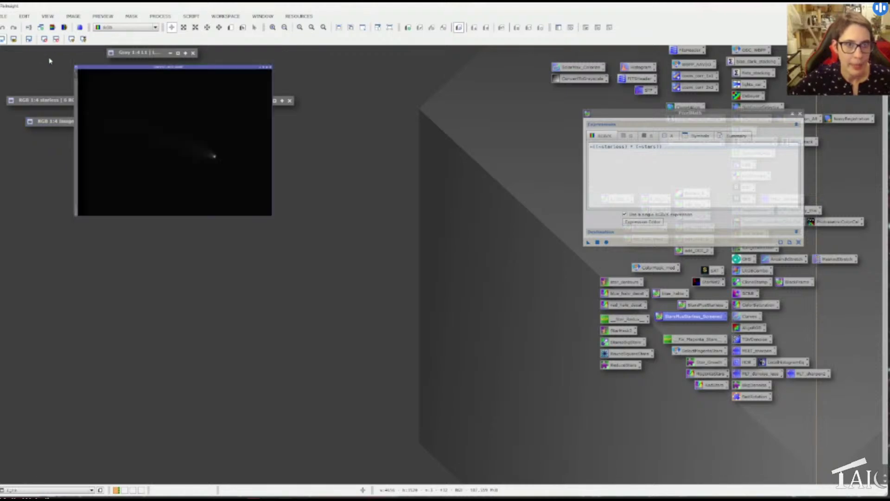
{"action": "left_click", "coordinate": [565, 86]}
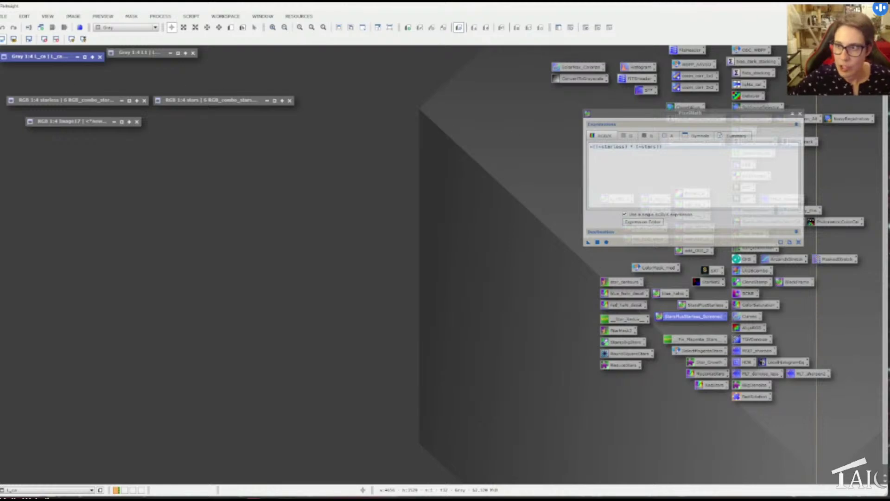
{"action": "left_click", "coordinate": [626, 146]}
{"action": "key", "text": "BackSpace"}
{"action": "key", "text": "BackSpace"}
{"action": "key", "text": "BackSpace"}
{"action": "key", "text": "BackSpace"}
{"action": "key", "text": "BackSpace"}
{"action": "key", "text": "BackSpace"}
{"action": "key", "text": "BackSpace"}
{"action": "key", "text": "BackSpace"}
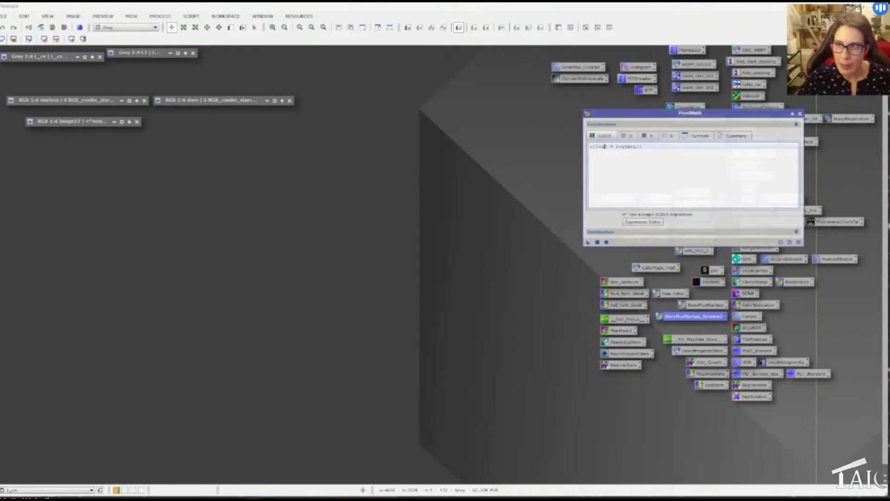
{"action": "type", "text": "L_ca"}
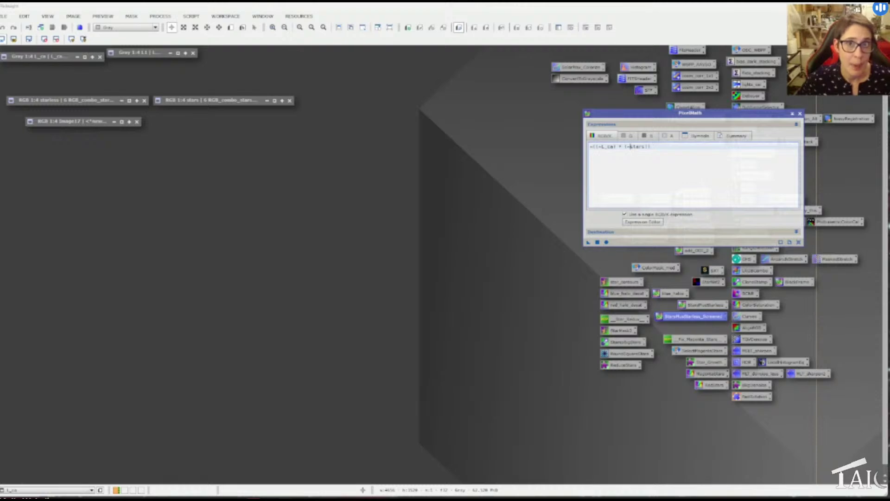
Substitute L1 for stars in the expression and apply ~((~L_ca) * (~L1)) globally to create a combined luminance image.
{"action": "key", "text": "Delete"}
{"action": "key", "text": "Delete"}
{"action": "key", "text": "Delete"}
{"action": "key", "text": "Delete"}
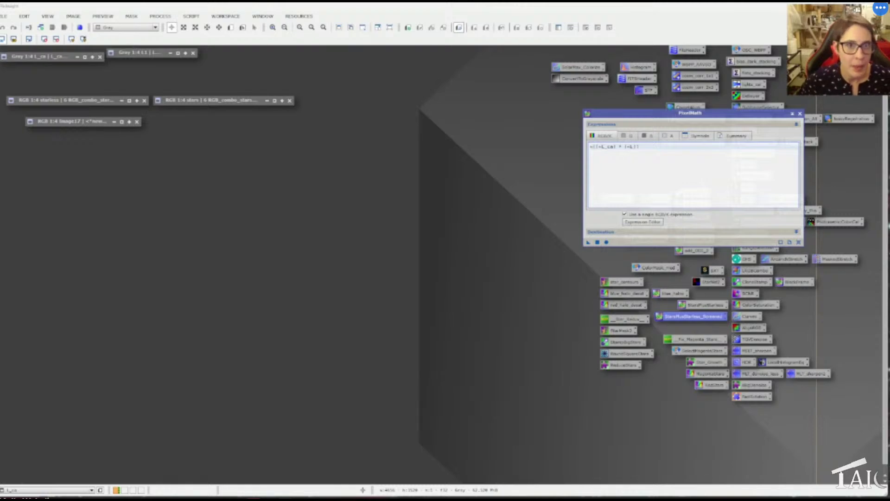
{"action": "type", "text": "1"}
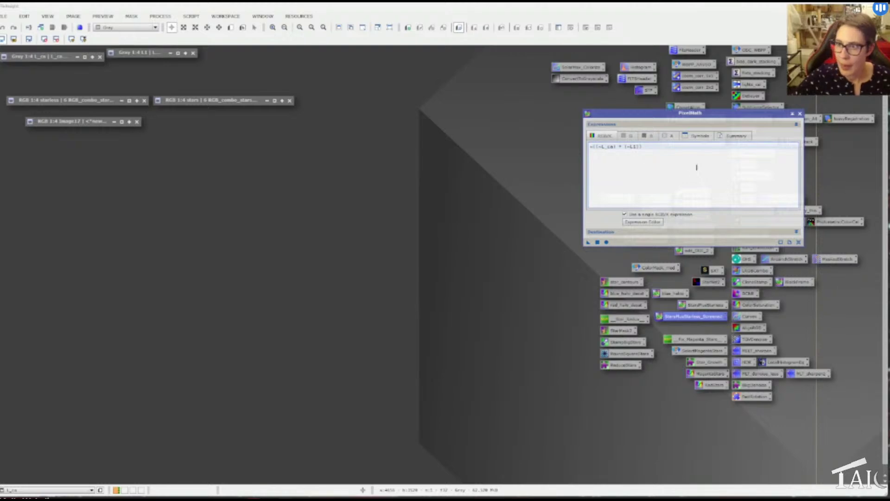
{"action": "left_click", "coordinate": [607, 241]}
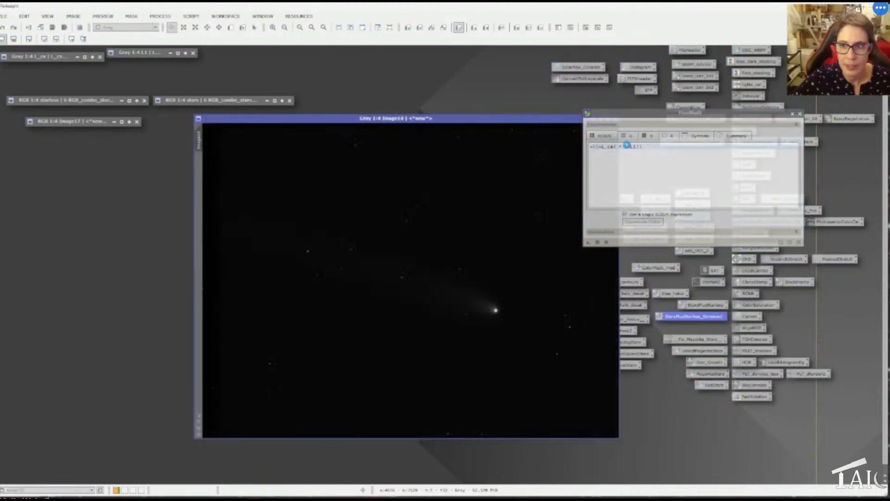
{"action": "left_click_drag", "start_coordinate": [394, 119], "coordinate": [309, 120]}
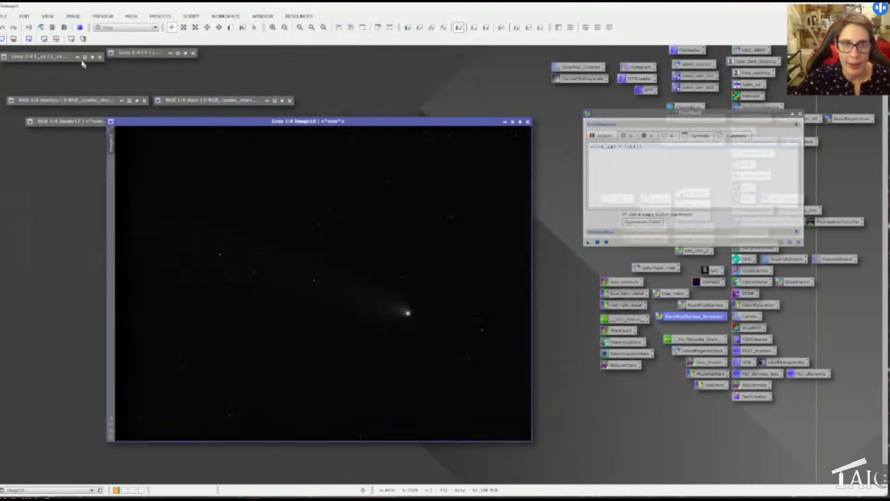
Auto-stretch the display of the combined luminance image and save it as 7 L_stars+starless.
{"action": "left_click", "coordinate": [73, 40]}
{"action": "left_click_drag", "start_coordinate": [408, 127], "coordinate": [373, 126]}
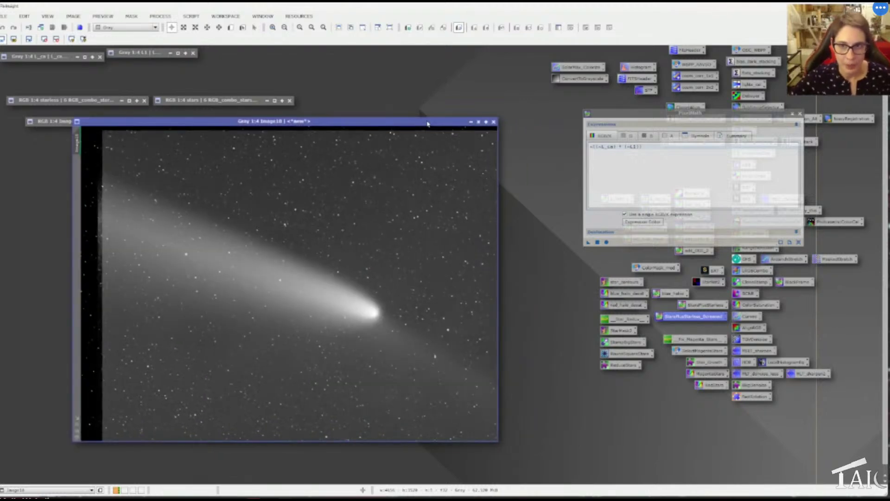
{"action": "key", "text": "ctrl+shift+s"}
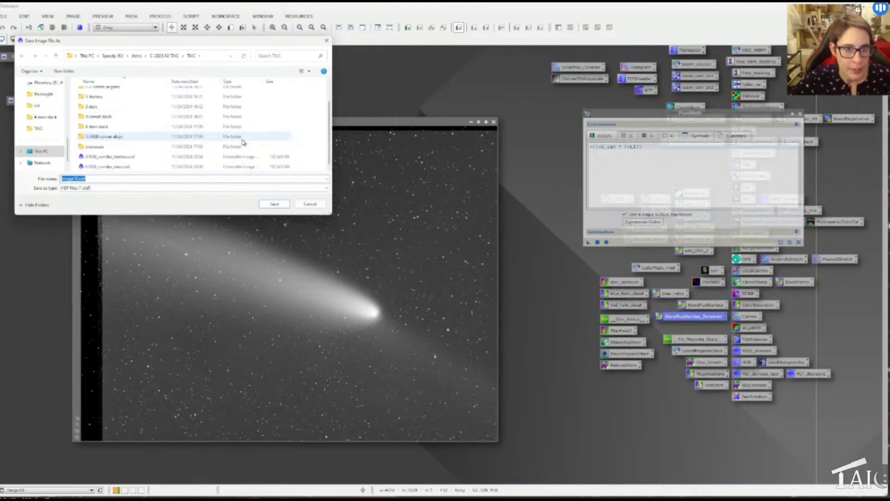
{"action": "type", "text": "T"}
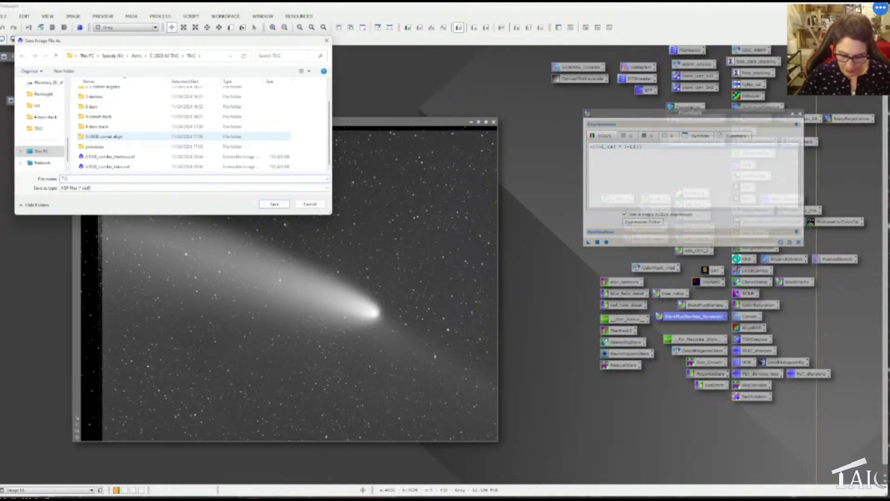
{"action": "type", "text": "_stars+starless"}
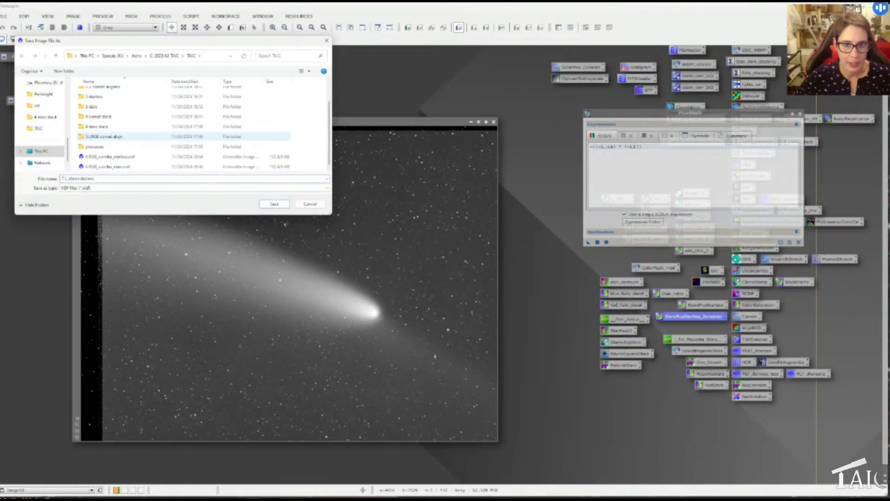
{"action": "key", "text": "Return"}
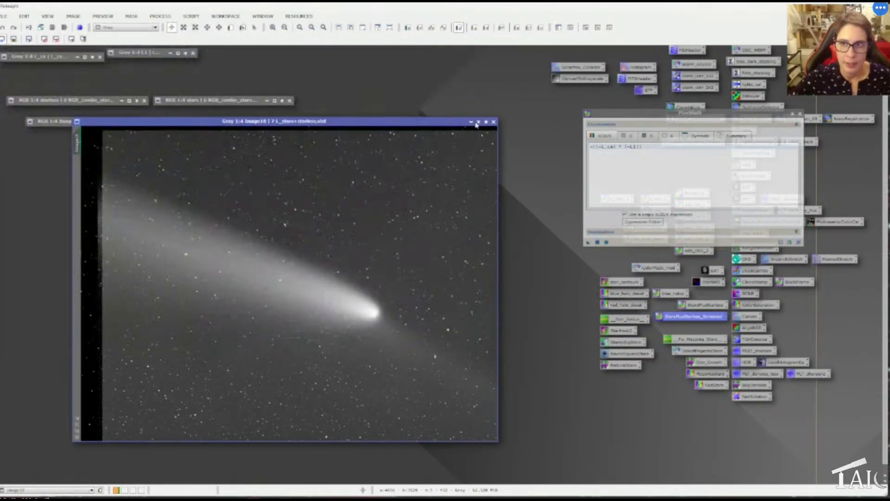
Close the source L_ca and L1 images, then collapse the combined luminance image and park it above the RGB images.
{"action": "left_click", "coordinate": [99, 57]}
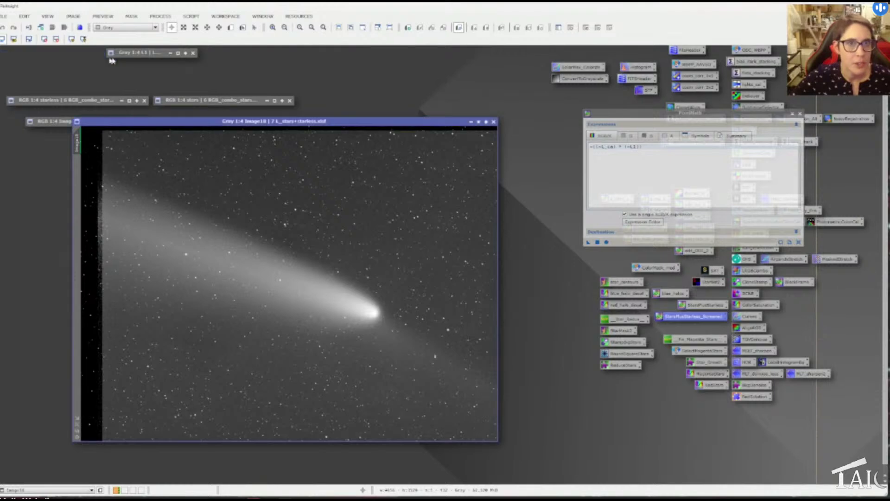
{"action": "left_click", "coordinate": [193, 53]}
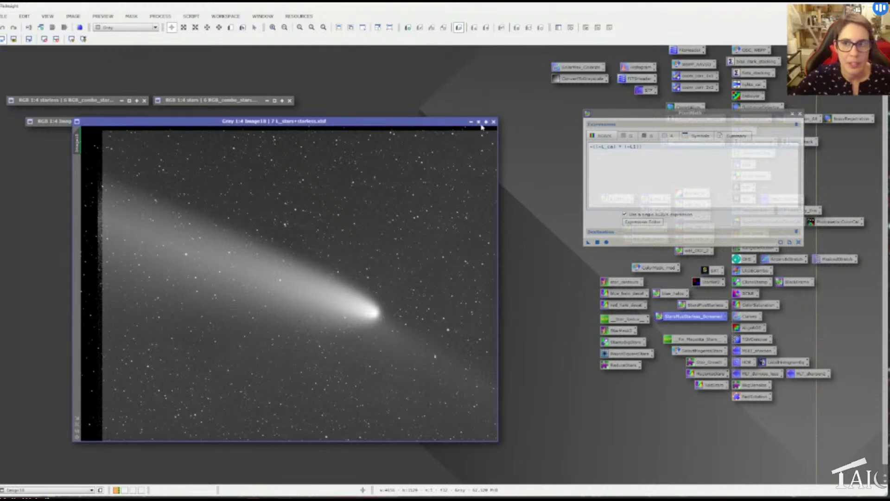
{"action": "left_click", "coordinate": [479, 121]}
{"action": "left_click_drag", "start_coordinate": [291, 275], "coordinate": [242, 63]}
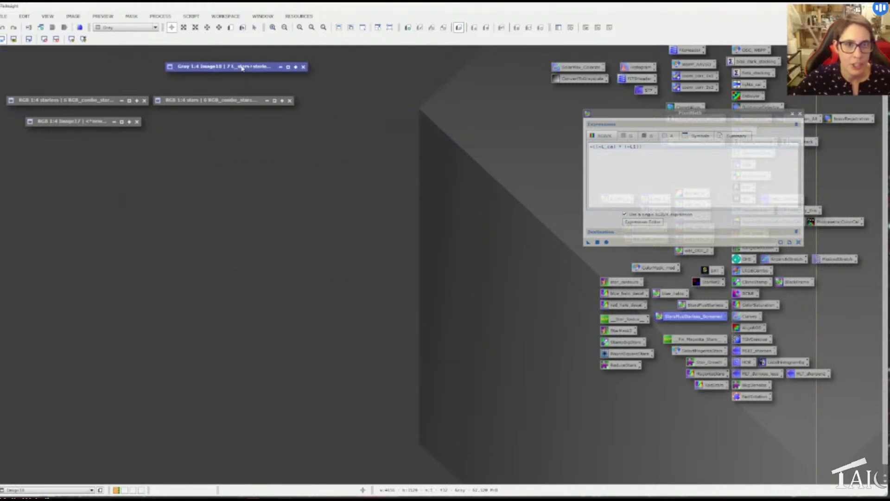
Expand the combined RGB image and save it as 7 RGB_stars+starless.
{"action": "double_click", "coordinate": [60, 121]}
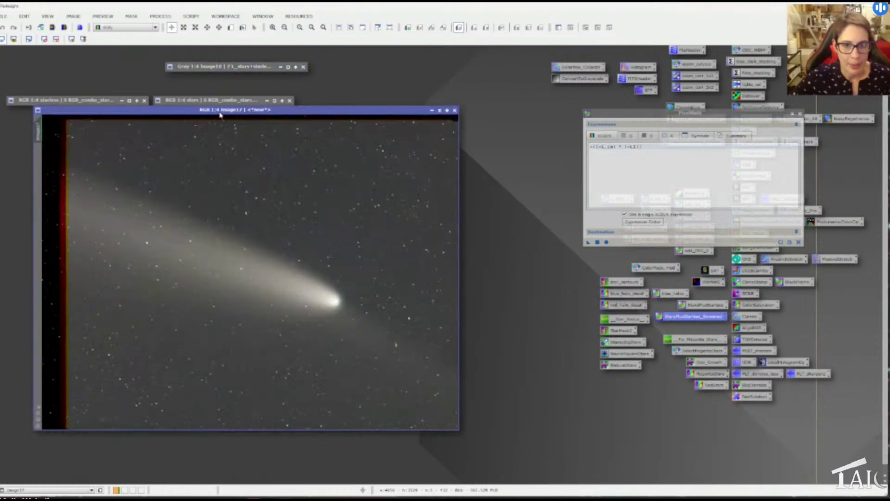
{"action": "key", "text": "ctrl+shift+s"}
{"action": "scroll", "coordinate": [262, 162], "scroll_direction": "down", "scroll_amount": 1}
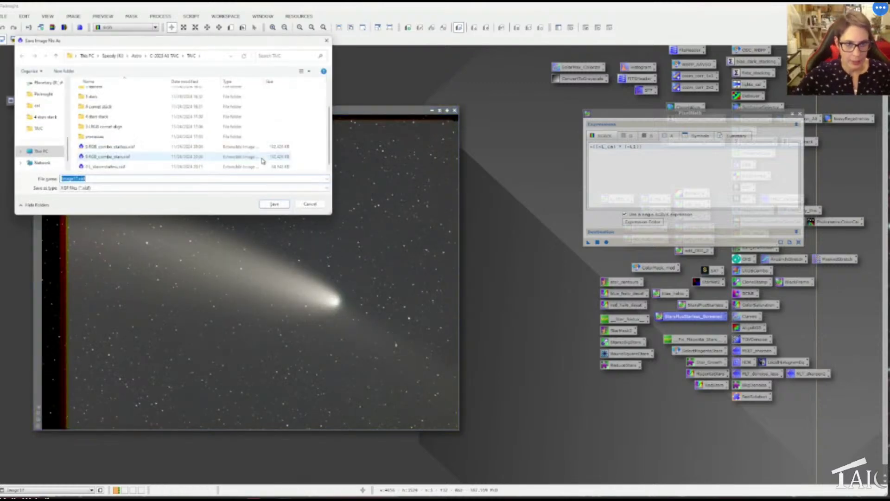
{"action": "type", "text": "7 RGB_"}
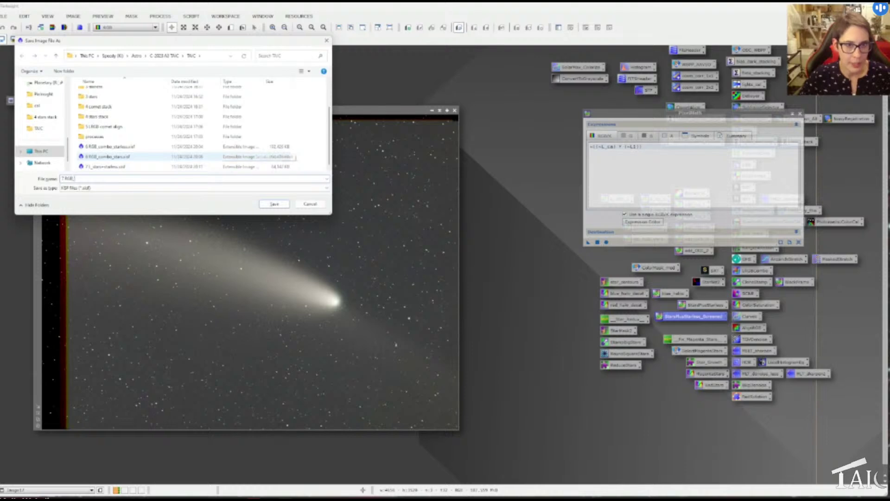
{"action": "type", "text": "stars_2"}
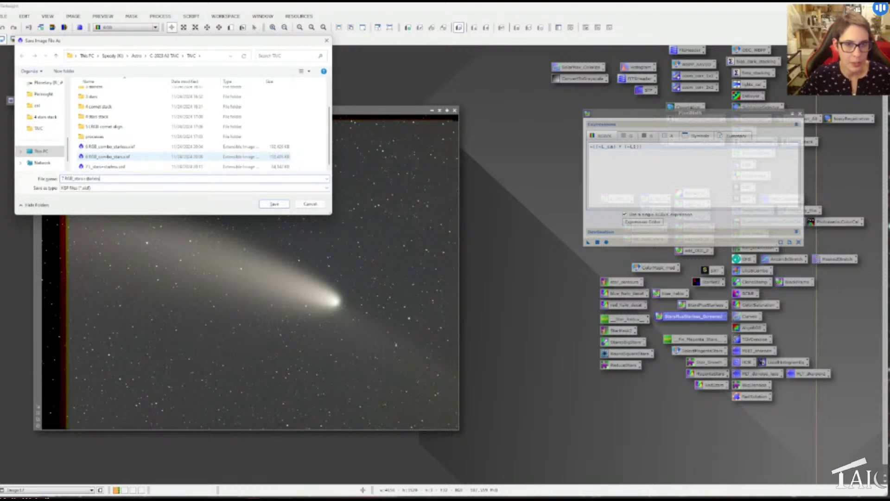
{"action": "key", "text": "Return"}
{"action": "key", "text": "Return"}
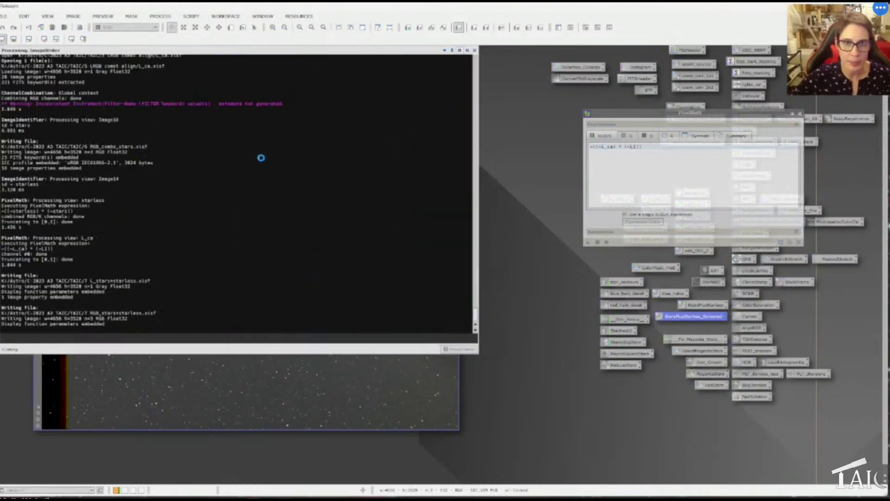
Close the separate RGB stars and starless images and reposition the combined RGB image in the freed space.
{"action": "left_click_drag", "start_coordinate": [325, 113], "coordinate": [328, 123]}
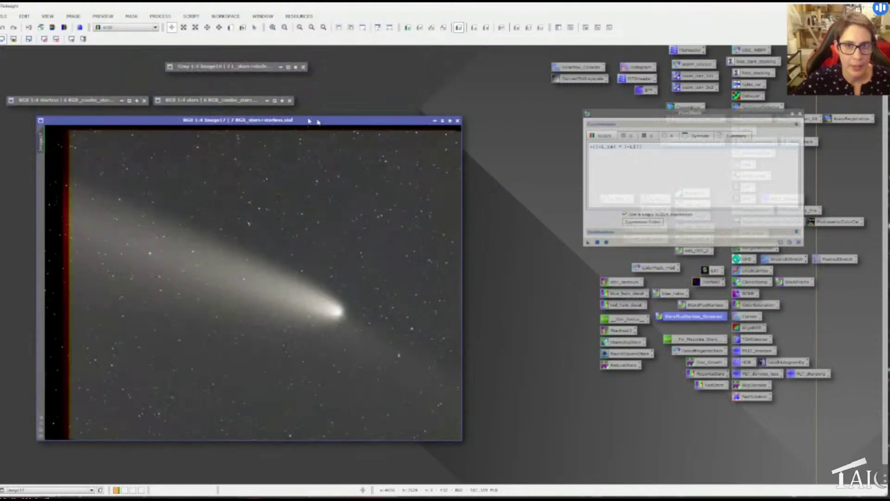
{"action": "left_click", "coordinate": [290, 100]}
{"action": "left_click", "coordinate": [140, 103]}
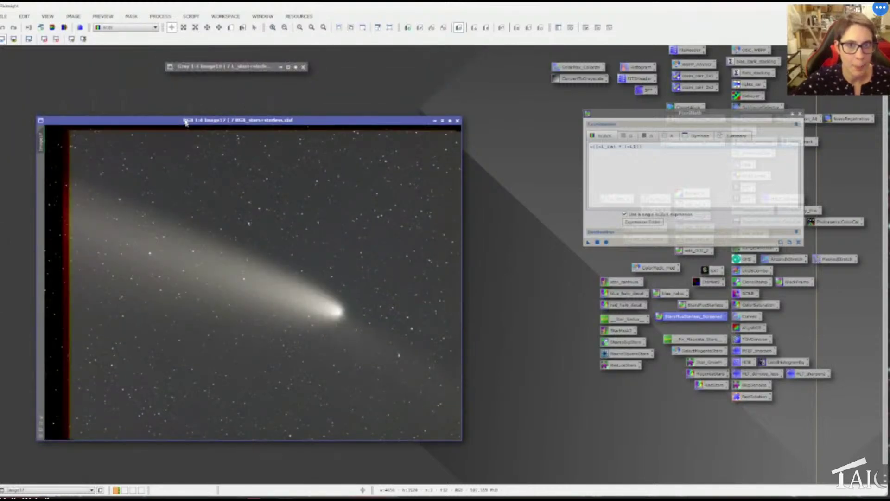
{"action": "left_click_drag", "start_coordinate": [184, 123], "coordinate": [174, 95]}
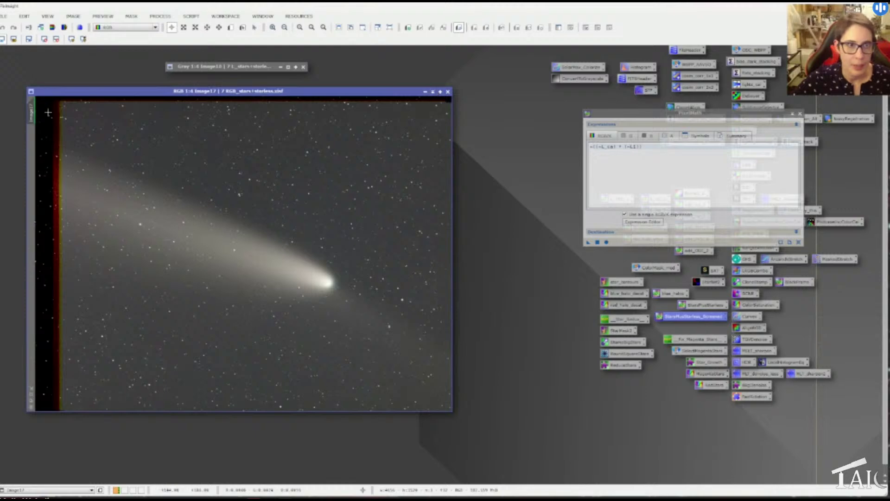
Change the combined colour image's identifier to RGB.
{"action": "right_click", "coordinate": [31, 112]}
{"action": "left_click", "coordinate": [70, 140]}
{"action": "type", "text": "RGB"}
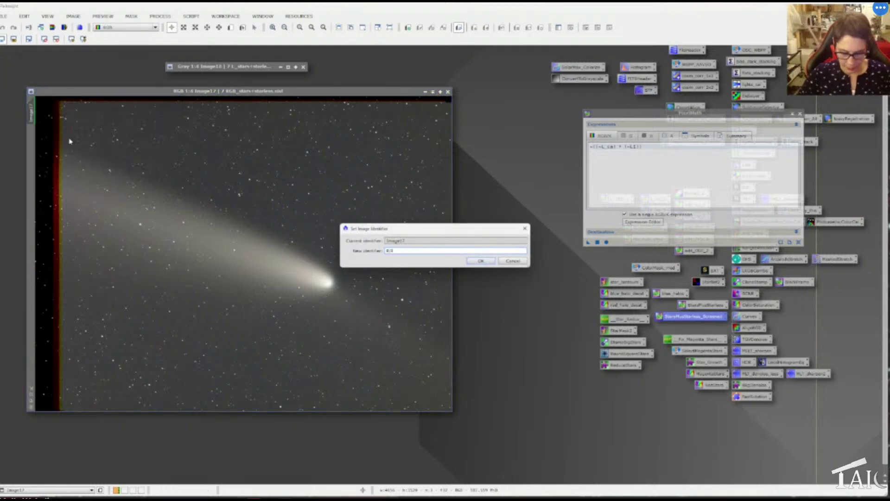
{"action": "key", "text": "Return"}
Expand the combined luminance image and change its identifier to L.
{"action": "double_click", "coordinate": [222, 66]}
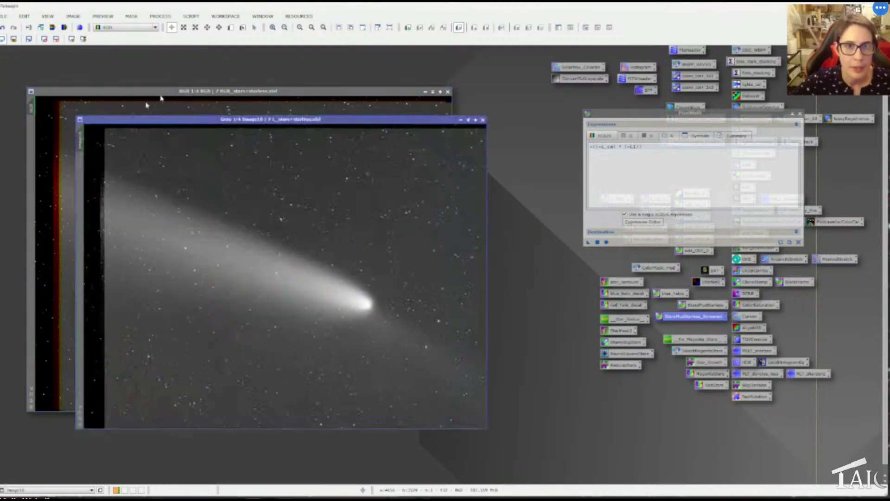
{"action": "right_click", "coordinate": [77, 139]}
{"action": "left_click", "coordinate": [111, 167]}
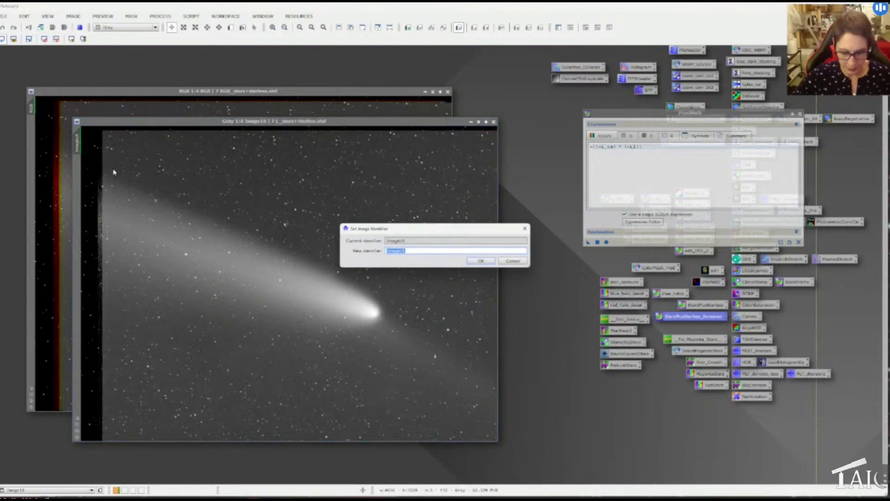
{"action": "type", "text": "L"}
{"action": "key", "text": "Return"}
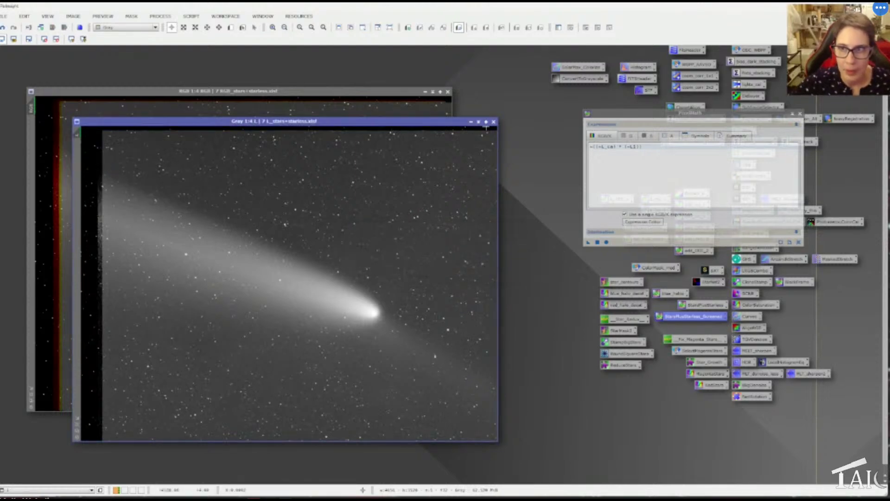
Close PixelMath and position the L image so that it overlaps the RGB image.
{"action": "left_click", "coordinate": [800, 113]}
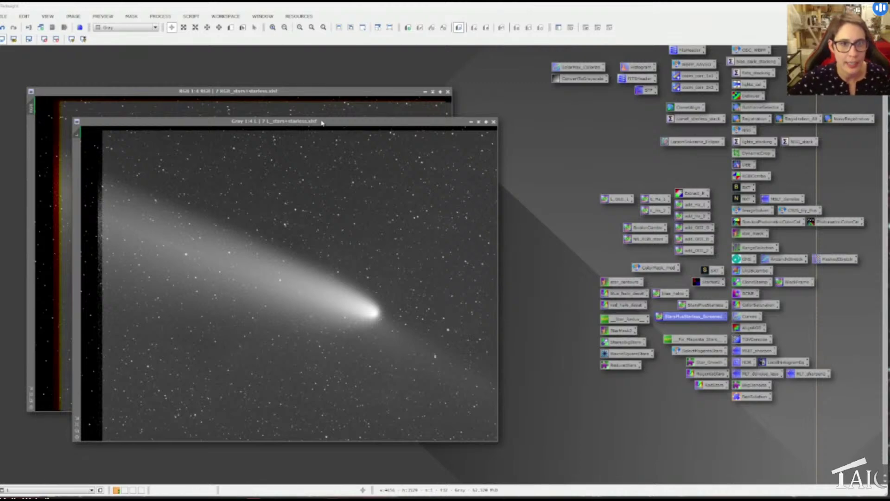
{"action": "left_click_drag", "start_coordinate": [322, 122], "coordinate": [300, 120]}
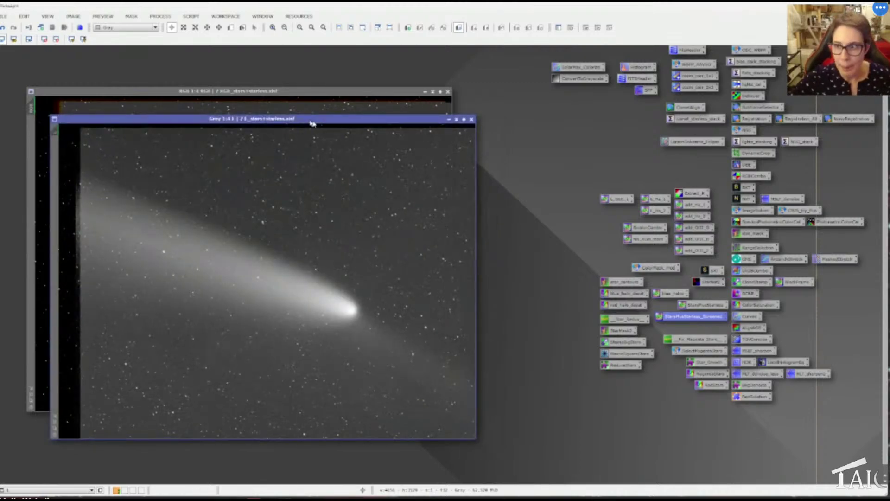
{"action": "left_click_drag", "start_coordinate": [191, 121], "coordinate": [200, 105]}
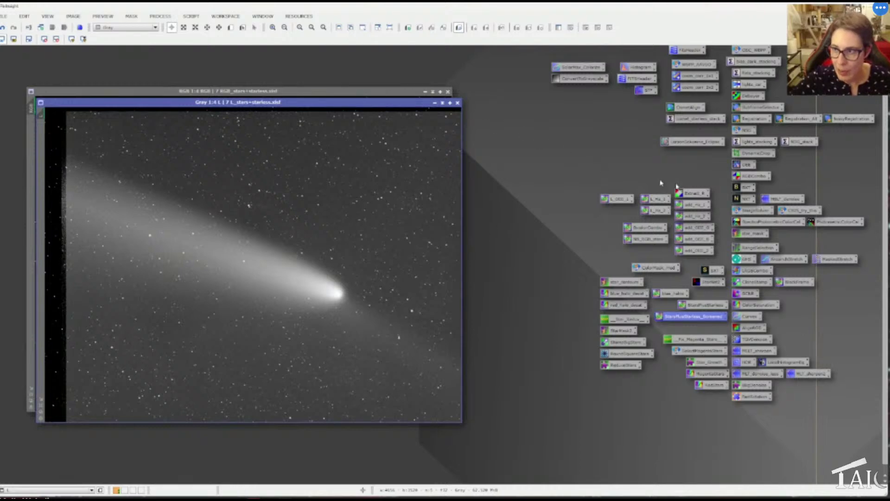
Set up a DynamicCrop frame of about 4371 × 3420 pixels on the L image, excluding the black borders and trimming all four edges.
{"action": "double_click", "coordinate": [755, 153]}
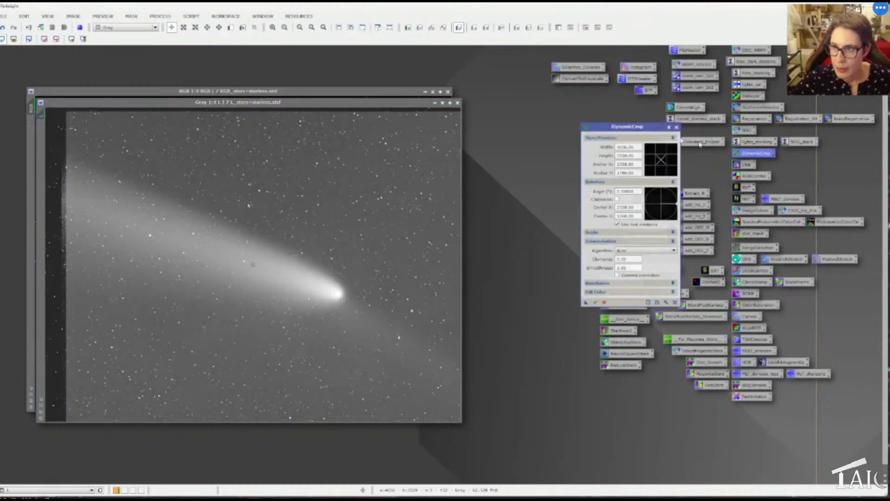
{"action": "left_click_drag", "start_coordinate": [624, 127], "coordinate": [569, 117]}
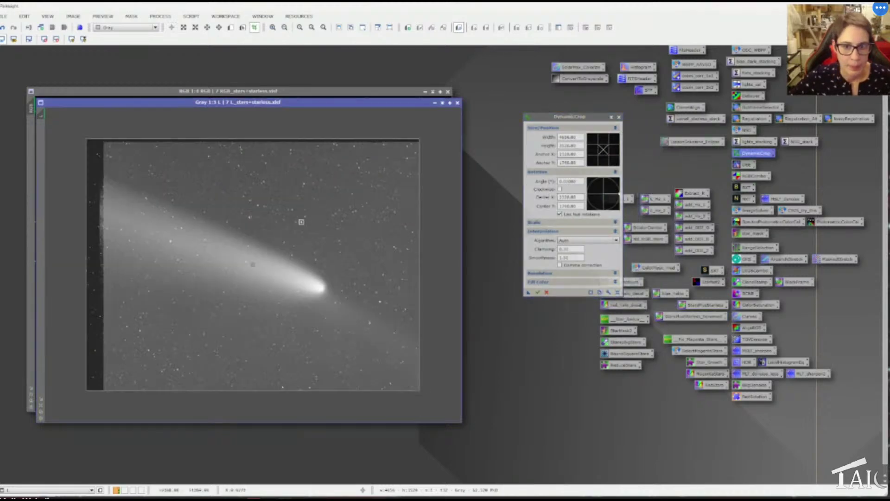
{"action": "left_click", "coordinate": [134, 234]}
{"action": "left_click_drag", "start_coordinate": [87, 229], "coordinate": [106, 228]}
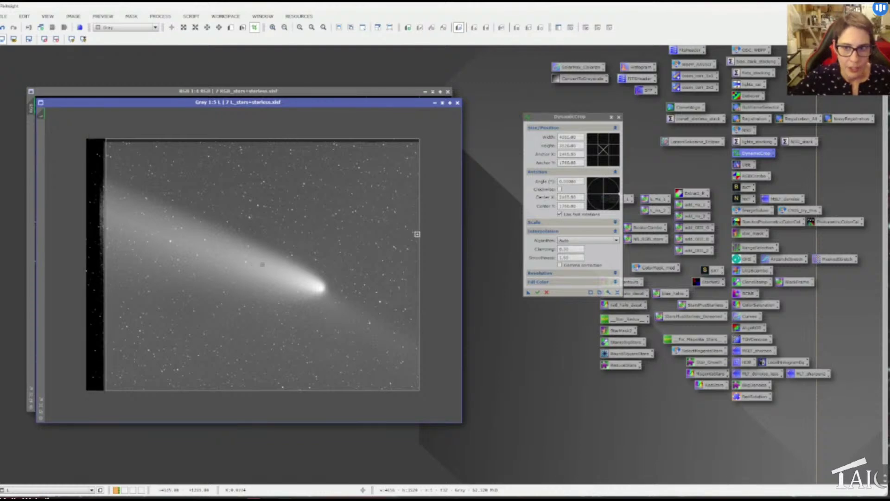
{"action": "left_click_drag", "start_coordinate": [348, 140], "coordinate": [347, 144]}
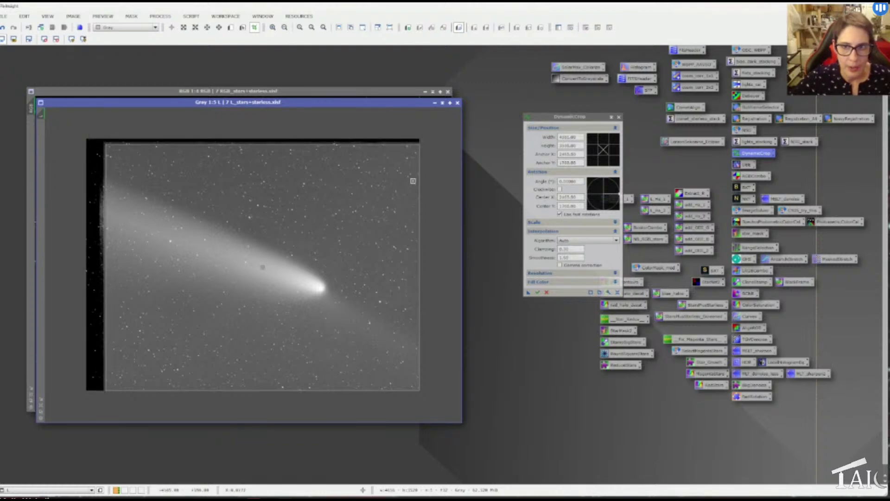
{"action": "left_click_drag", "start_coordinate": [420, 188], "coordinate": [419, 187]}
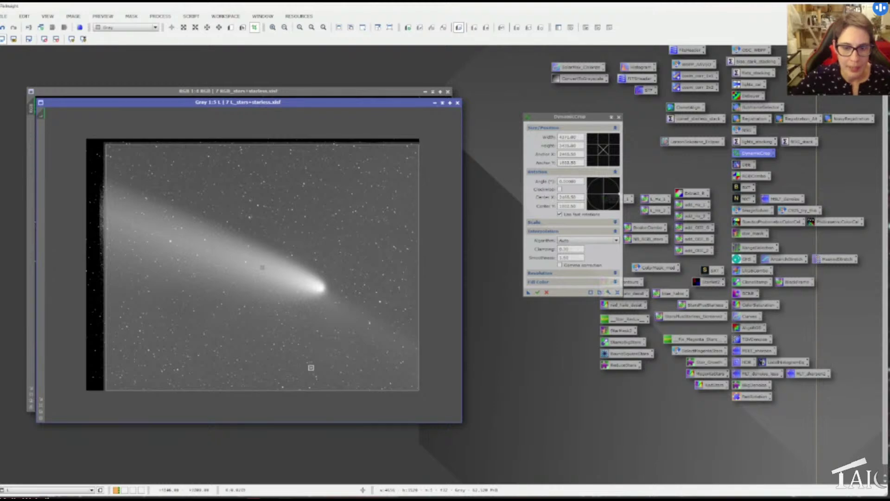
{"action": "left_click_drag", "start_coordinate": [311, 391], "coordinate": [310, 389]}
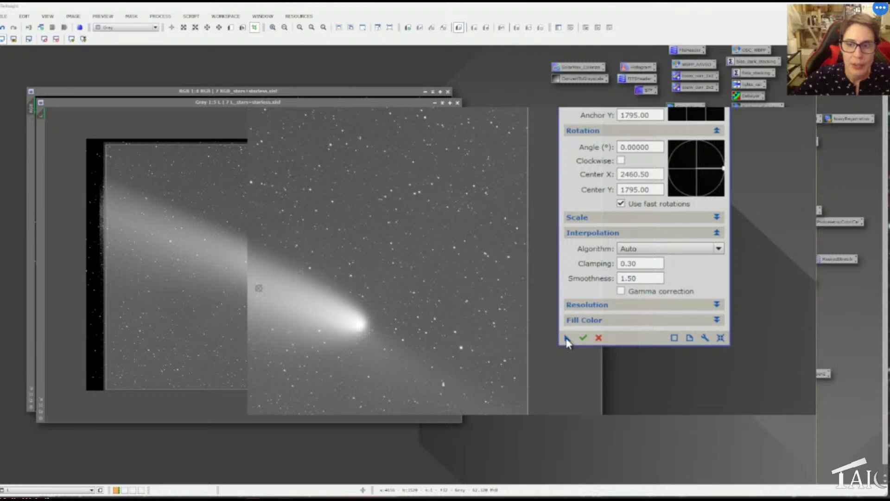
Store the crop settings as a process icon on the workspace and apply the crop to the L image.
{"action": "left_click_drag", "start_coordinate": [566, 343], "coordinate": [630, 373]}
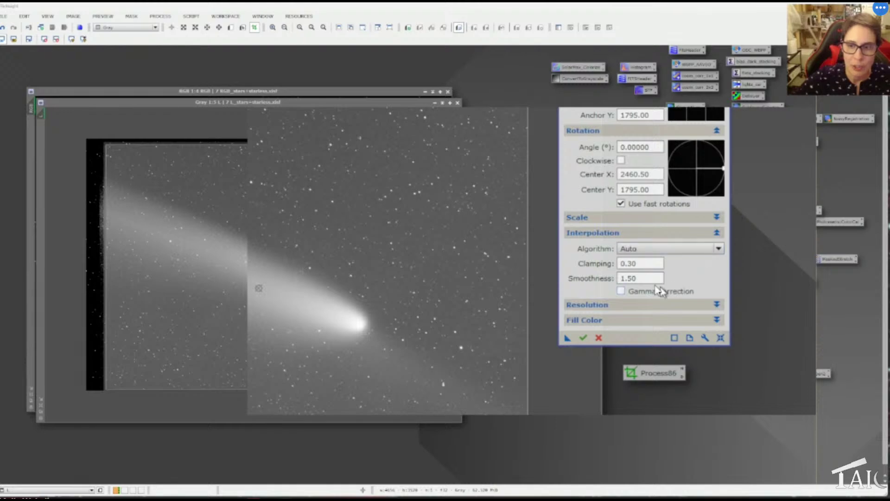
{"action": "left_click", "coordinate": [583, 338]}
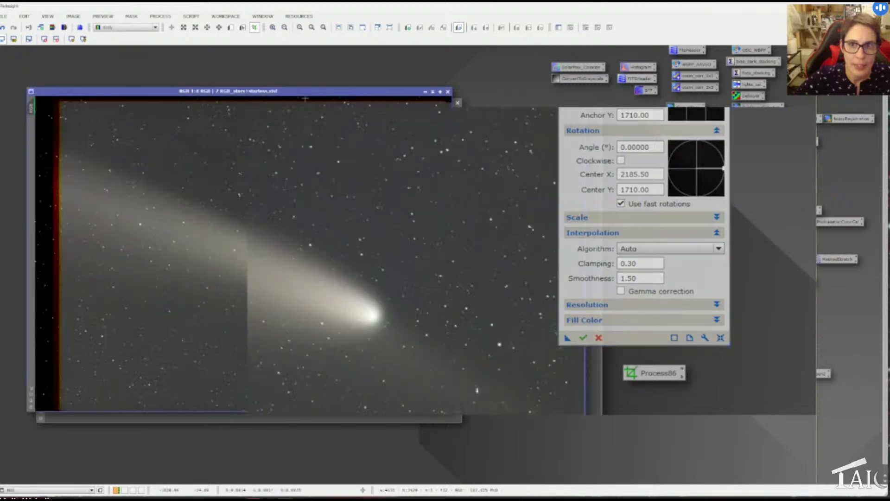
{"action": "left_click", "coordinate": [306, 92]}
{"action": "left_click", "coordinate": [358, 420]}
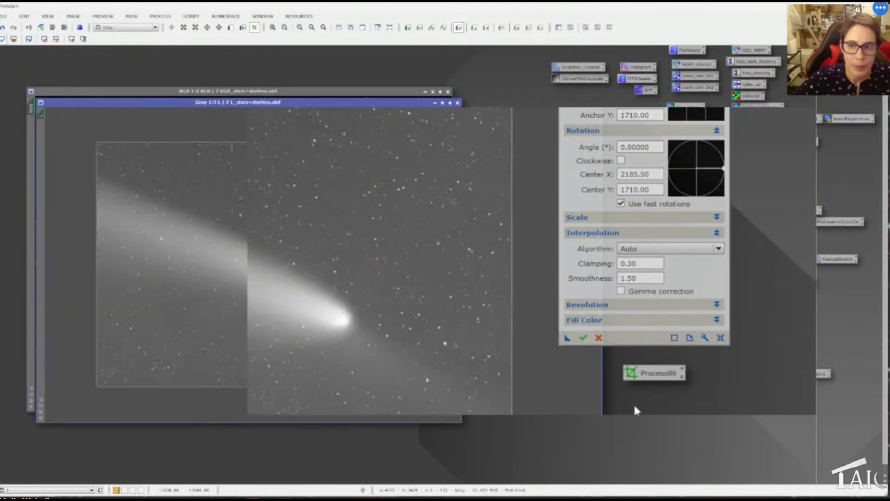
Cancel the new DynamicCrop session on the cropped L image and bring the RGB image to the front.
{"action": "left_click_drag", "start_coordinate": [644, 111], "coordinate": [760, 102]}
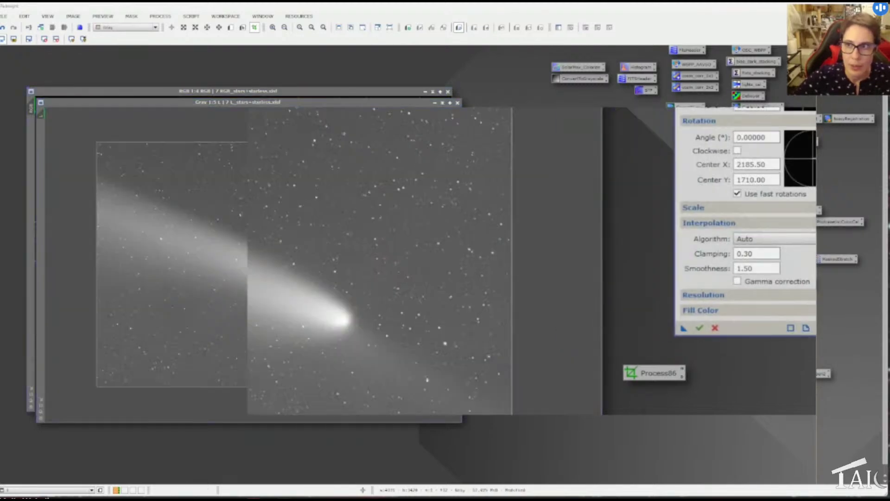
{"action": "left_click", "coordinate": [715, 328]}
{"action": "left_click", "coordinate": [580, 280]}
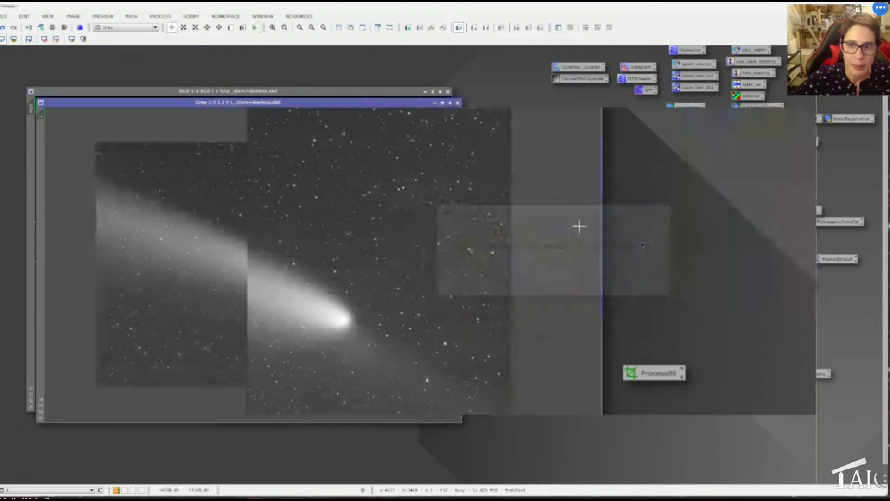
{"action": "left_click", "coordinate": [364, 96]}
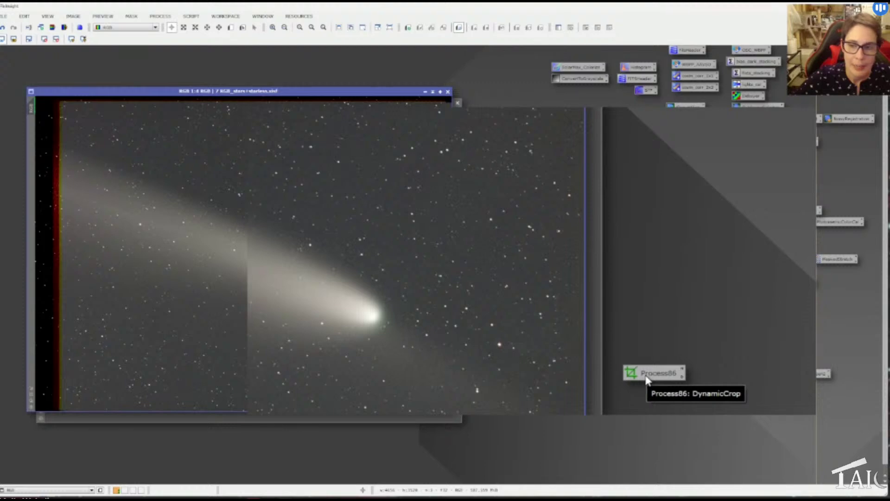
Apply the stored crop to the RGB image and move the crop's process icon clear of the image windows.
{"action": "left_click_drag", "start_coordinate": [647, 379], "coordinate": [467, 295]}
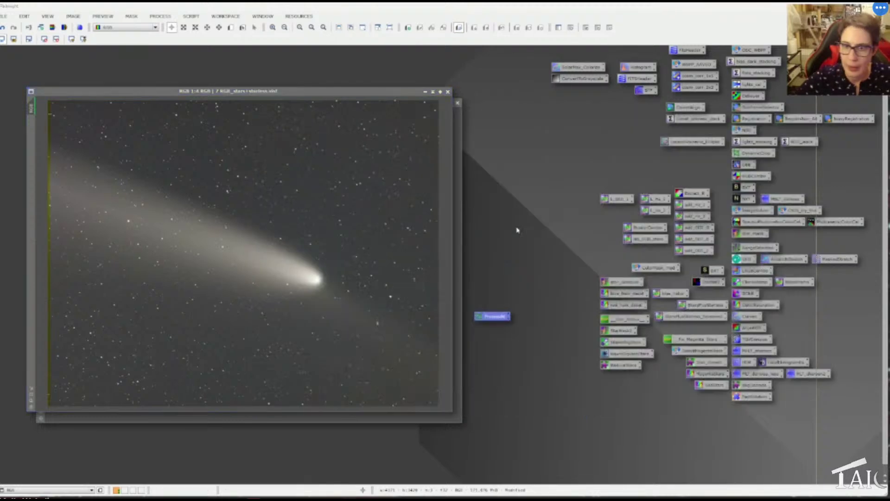
{"action": "left_click_drag", "start_coordinate": [495, 315], "coordinate": [571, 175]}
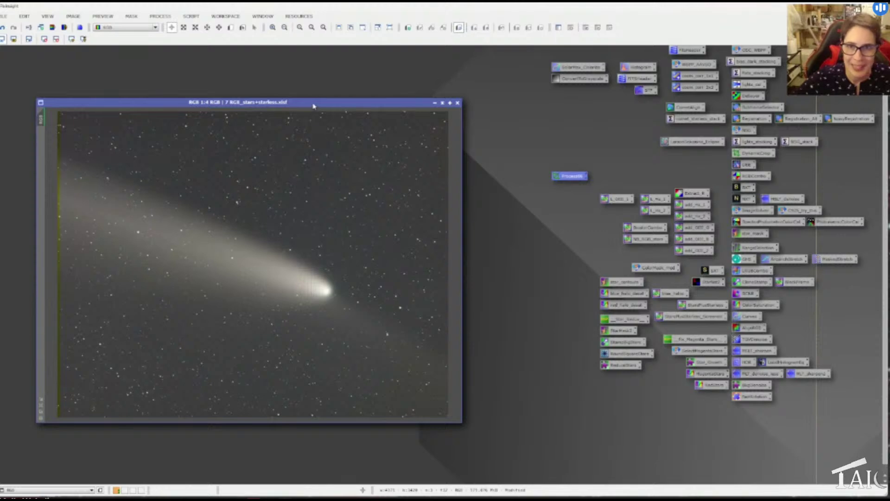
Undo the crops on the RGB and L images and delete the stored crop's process icon.
{"action": "left_click_drag", "start_coordinate": [313, 106], "coordinate": [313, 117]}
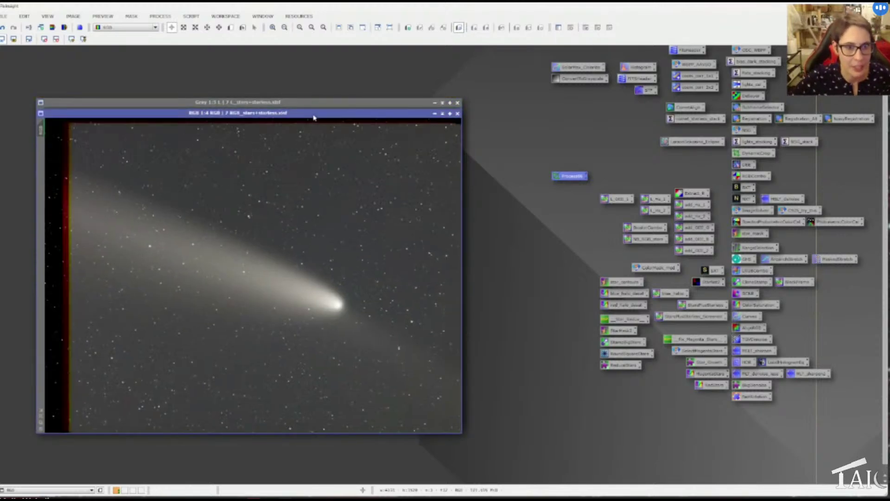
{"action": "left_click", "coordinate": [320, 103]}
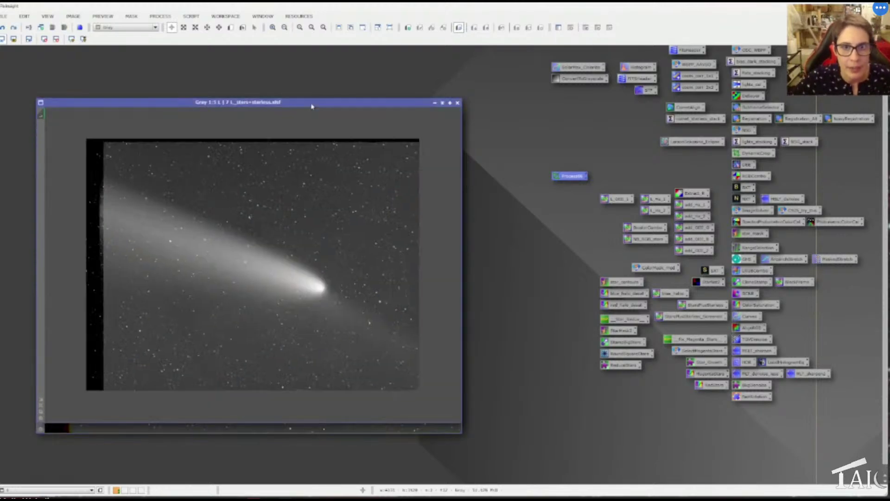
{"action": "right_click", "coordinate": [570, 175]}
{"action": "left_click", "coordinate": [602, 290]}
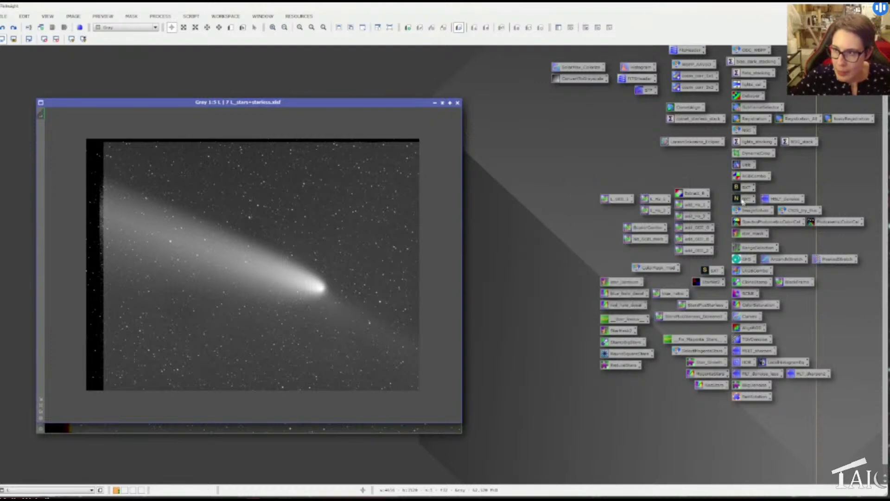
Set up a new DynamicCrop frame of about 4278 × 3346 pixels on the L image, trimming all four edges.
{"action": "double_click", "coordinate": [747, 155]}
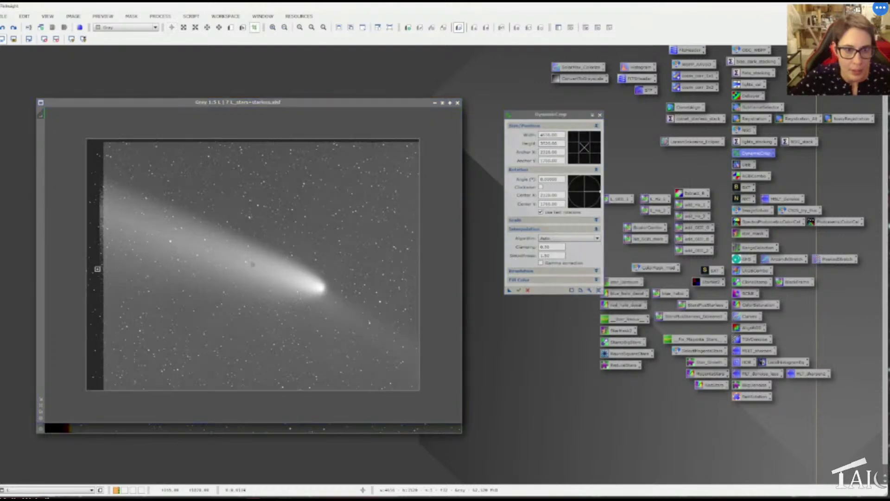
{"action": "left_click", "coordinate": [99, 256]}
{"action": "scroll", "coordinate": [99, 256], "scroll_direction": "up", "scroll_amount": 1}
{"action": "scroll", "coordinate": [107, 256], "scroll_direction": "down", "scroll_amount": 2}
{"action": "left_click_drag", "start_coordinate": [113, 256], "coordinate": [134, 259]}
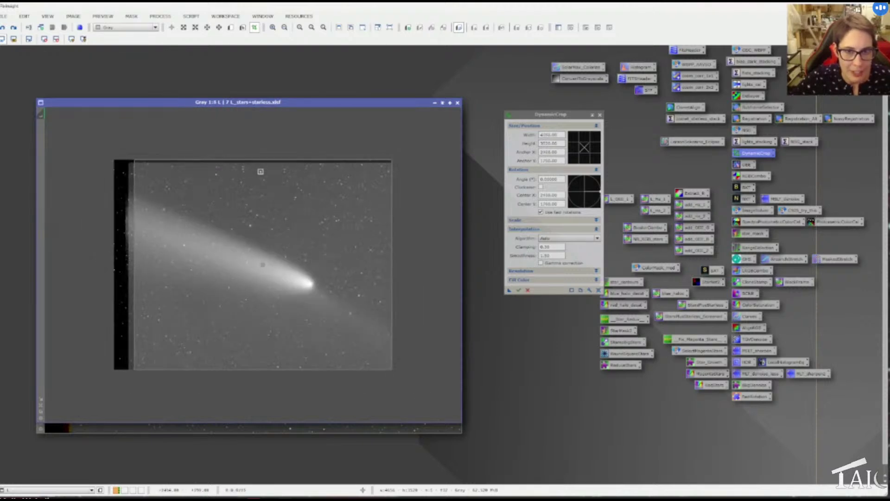
{"action": "left_click_drag", "start_coordinate": [266, 158], "coordinate": [265, 166]}
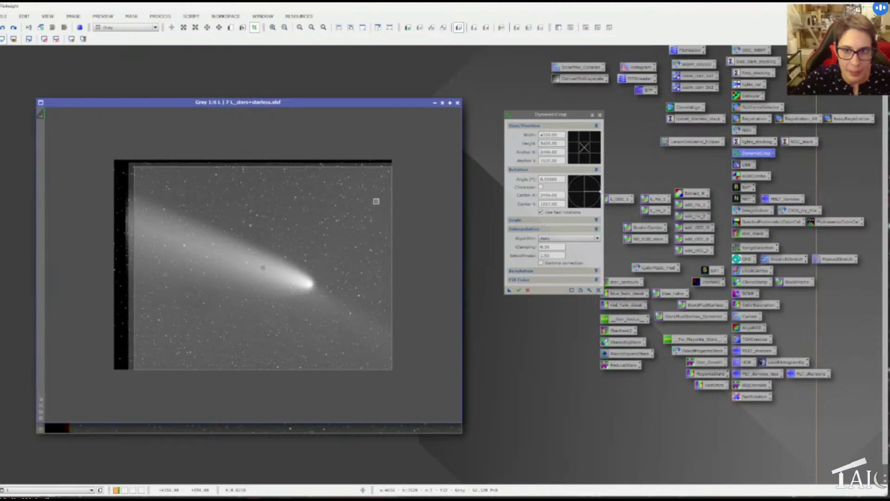
{"action": "left_click_drag", "start_coordinate": [391, 200], "coordinate": [388, 201]}
{"action": "left_click_drag", "start_coordinate": [303, 371], "coordinate": [304, 366]}
{"action": "key", "text": "Return"}
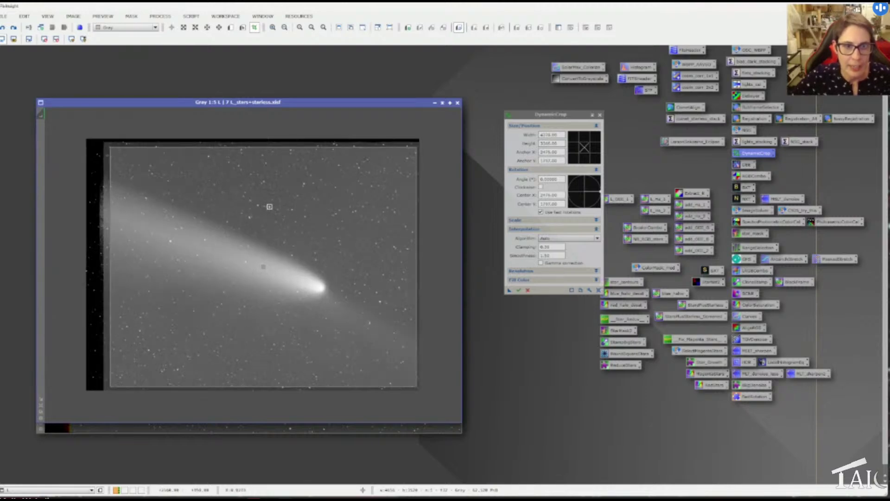
{"action": "key", "text": "ctrl+shift+z"}
{"action": "left_click_drag", "start_coordinate": [267, 103], "coordinate": [267, 113]}
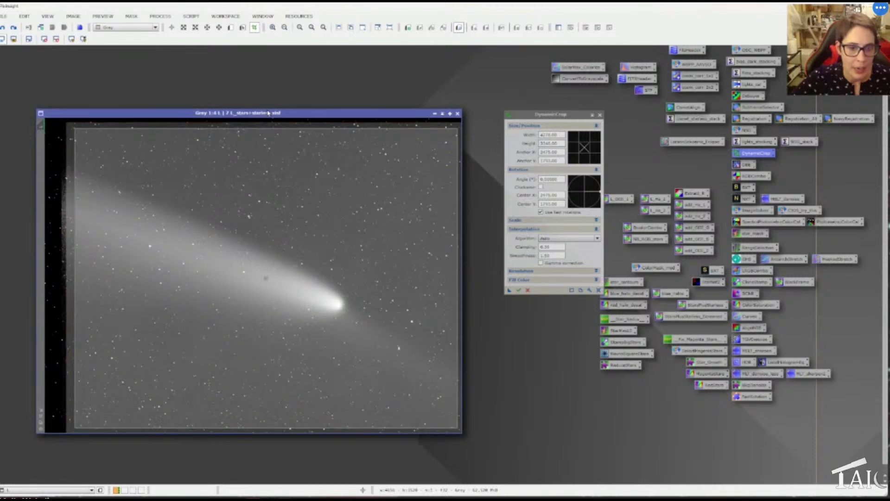
Store the new crop settings as a process icon on the workspace and apply the crop to the L image.
{"action": "left_click", "coordinate": [510, 293]}
{"action": "left_click_drag", "start_coordinate": [496, 327], "coordinate": [496, 327]}
{"action": "left_click", "coordinate": [519, 290]}
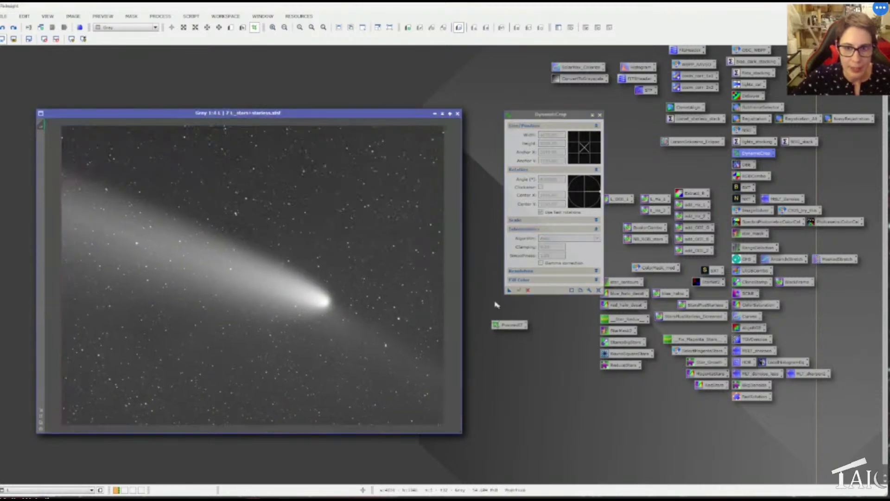
Collapse the L image and apply the stored crop to the RGB image.
{"action": "left_click", "coordinate": [442, 113]}
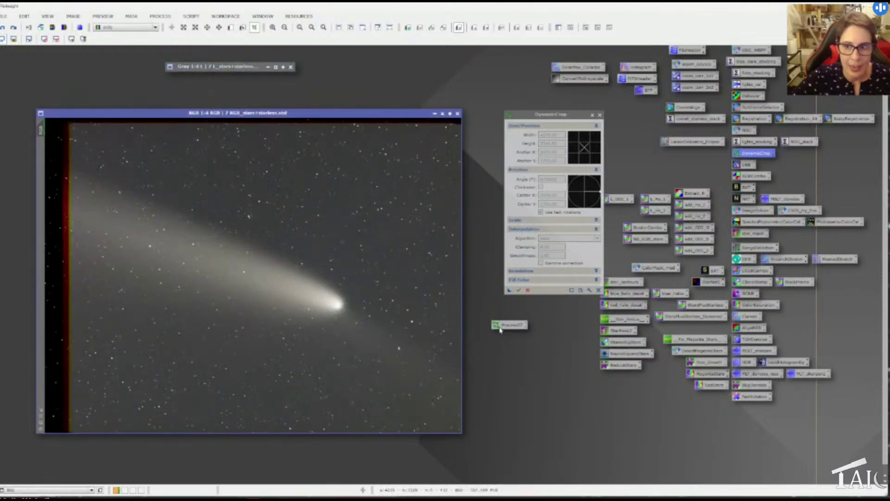
{"action": "left_click_drag", "start_coordinate": [498, 326], "coordinate": [347, 252]}
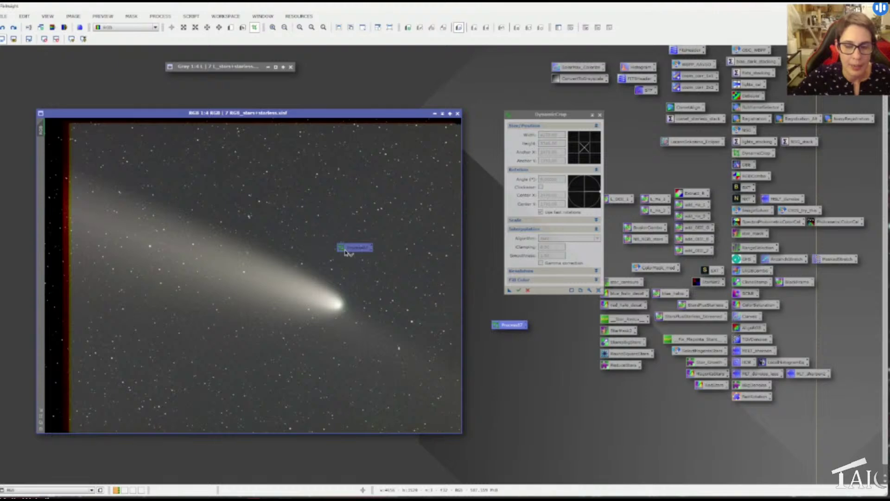
{"action": "left_click_drag", "start_coordinate": [345, 252], "coordinate": [348, 253]}
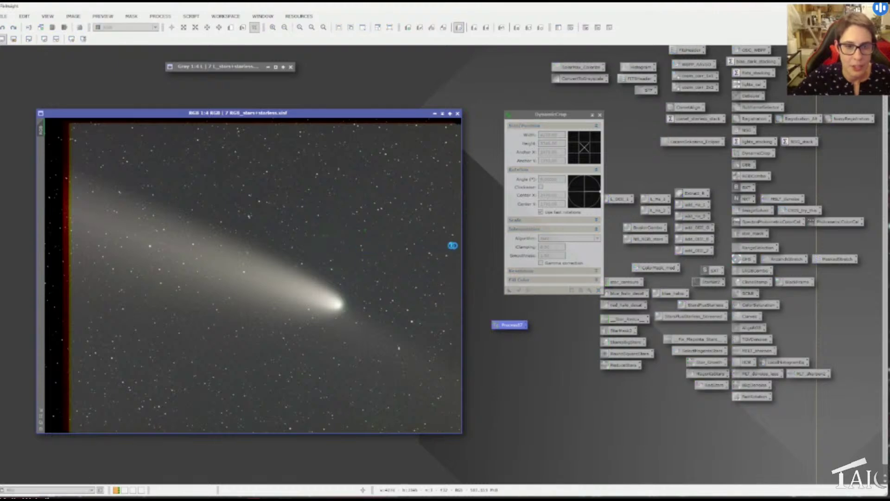
{"action": "right_click", "coordinate": [511, 327]}
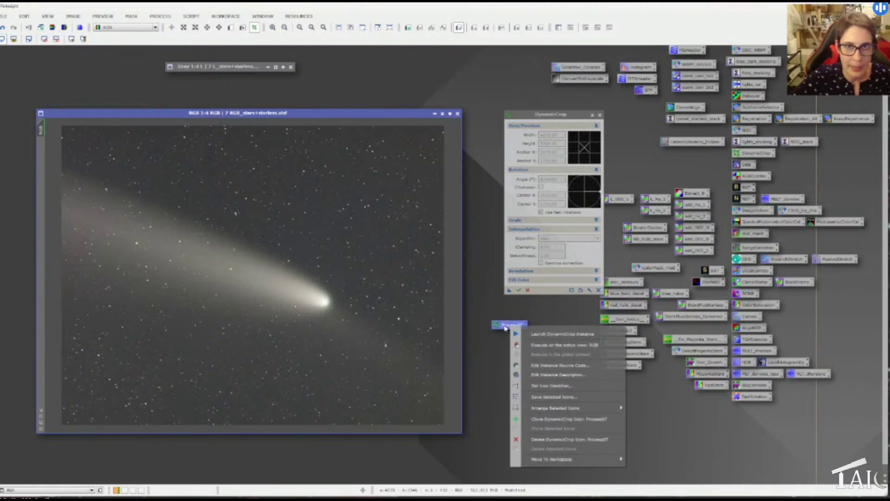
{"action": "left_click", "coordinate": [580, 397]}
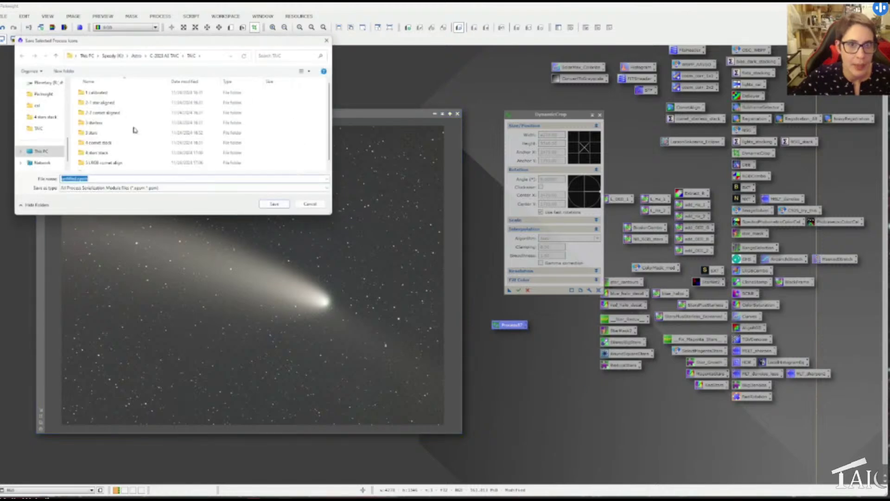
{"action": "scroll", "coordinate": [131, 142], "scroll_direction": "down", "scroll_amount": 1}
{"action": "double_click", "coordinate": [101, 166]}
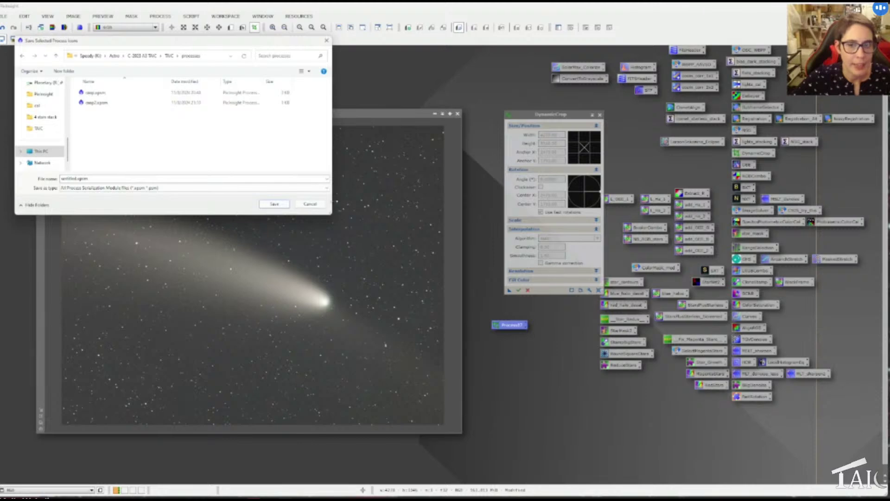
{"action": "left_click", "coordinate": [309, 204]}
Close DynamicCrop and delete the stored crop's process icon from the workspace.
{"action": "left_click", "coordinate": [599, 115]}
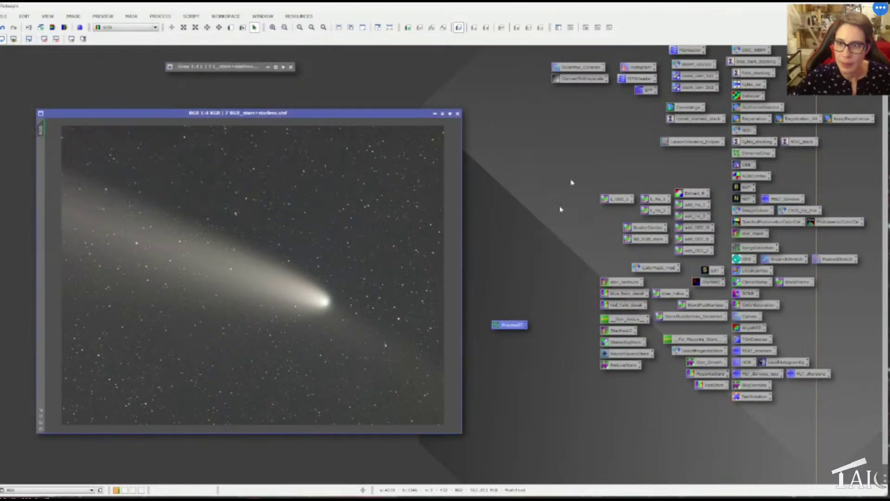
{"action": "right_click", "coordinate": [502, 324]}
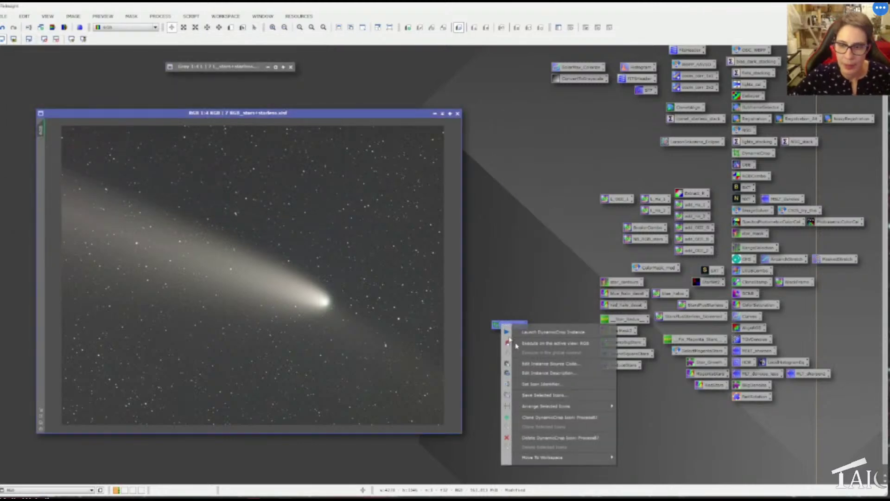
{"action": "left_click", "coordinate": [558, 438]}
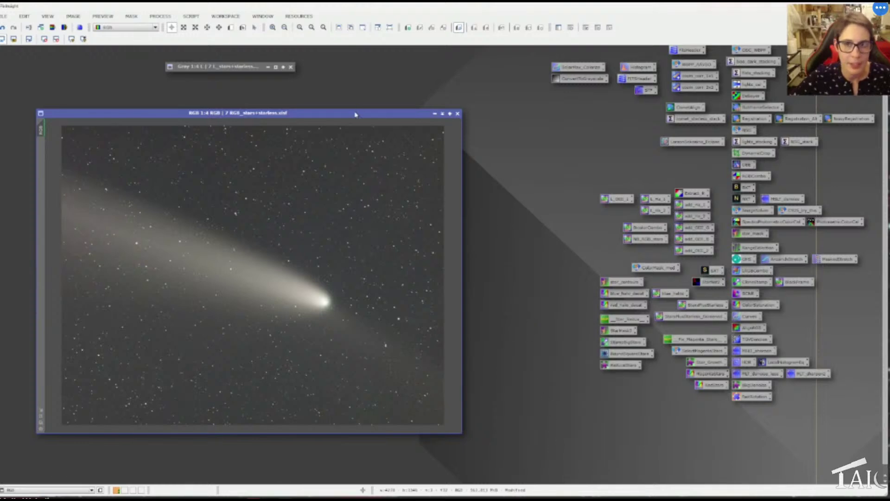
Try to plate-solve the active RGB image with the ImageSolver script, continuing without a specified observation date.
{"action": "left_click_drag", "start_coordinate": [355, 112], "coordinate": [347, 91]}
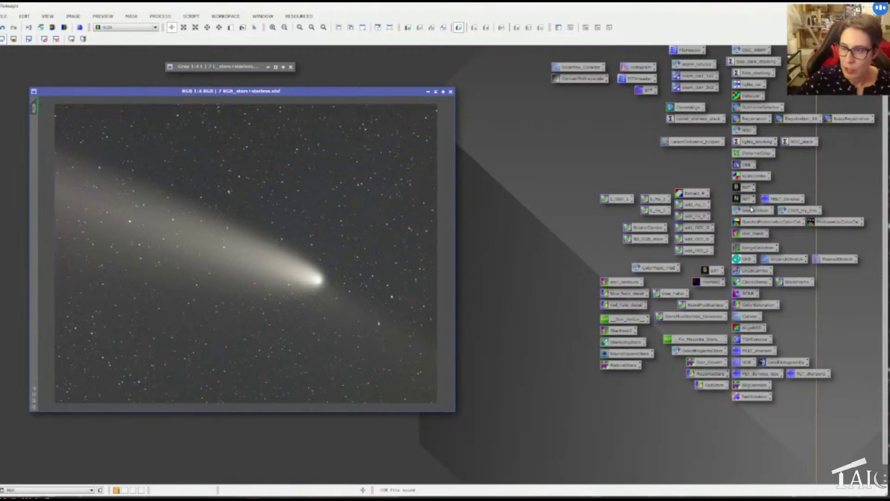
{"action": "double_click", "coordinate": [750, 211]}
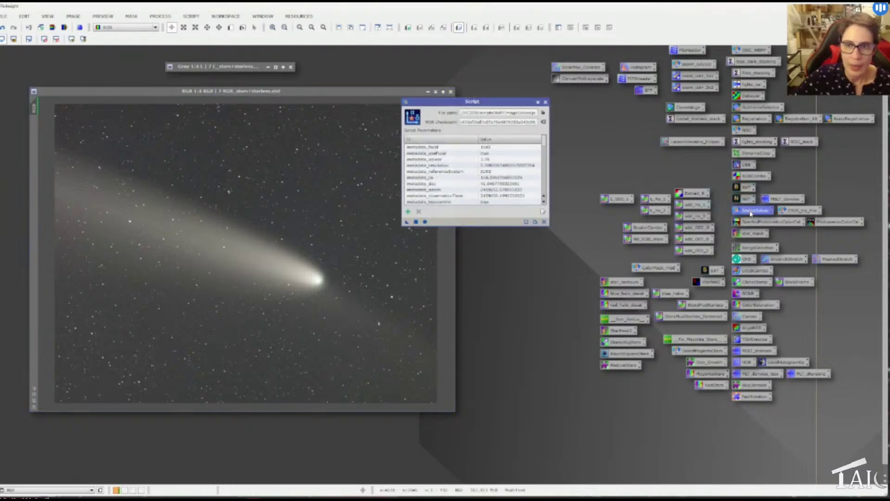
{"action": "left_click_drag", "start_coordinate": [465, 104], "coordinate": [612, 109]}
{"action": "left_click_drag", "start_coordinate": [380, 93], "coordinate": [517, 97]}
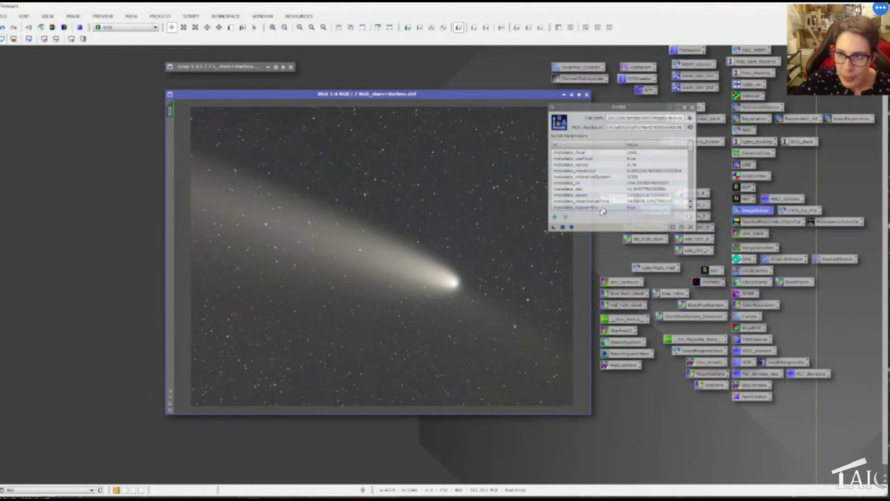
{"action": "left_click", "coordinate": [572, 227]}
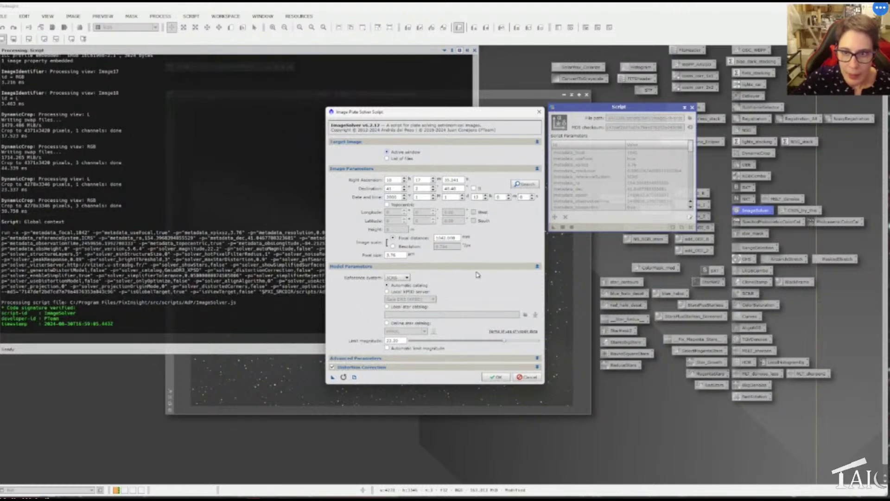
{"action": "left_click", "coordinate": [504, 379]}
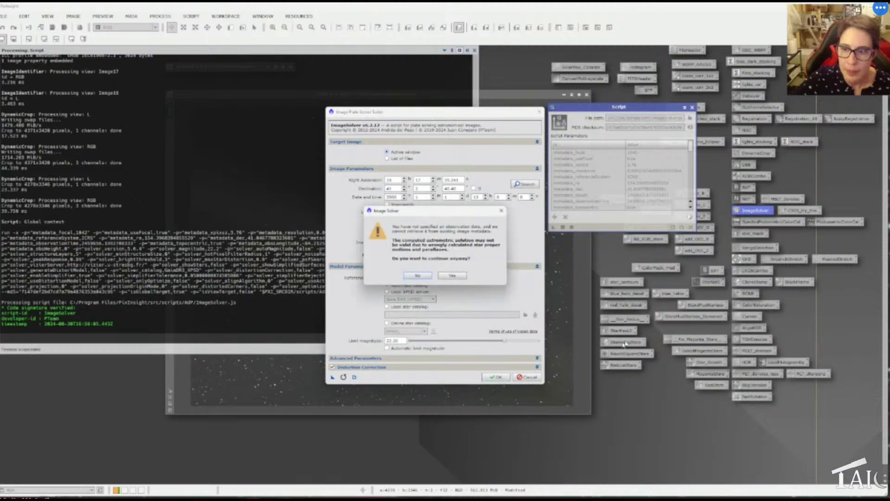
{"action": "left_click", "coordinate": [462, 277]}
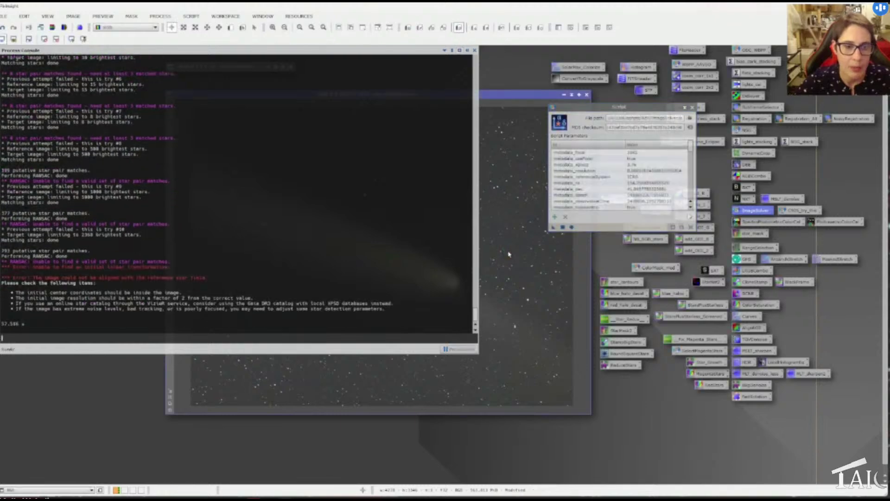
Close the ImageSolver script window and both the RGB and L images, discarding their unsaved changes.
{"action": "left_click", "coordinate": [522, 96]}
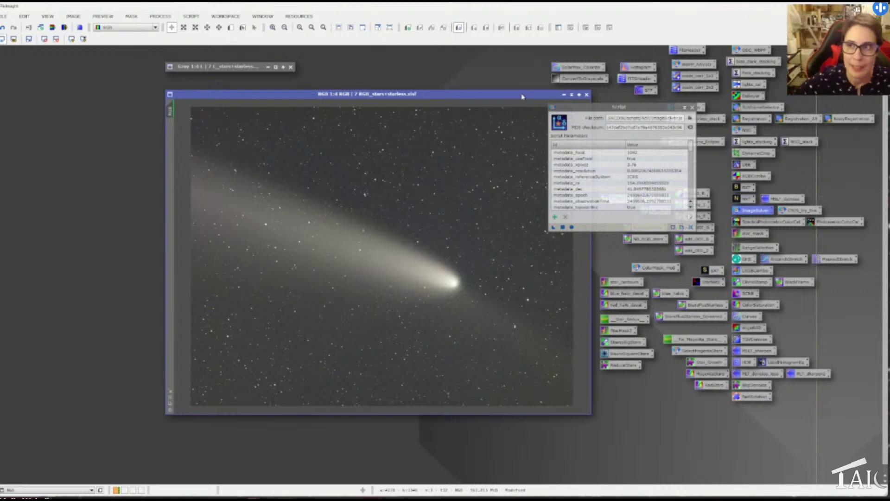
{"action": "left_click_drag", "start_coordinate": [645, 109], "coordinate": [668, 106]}
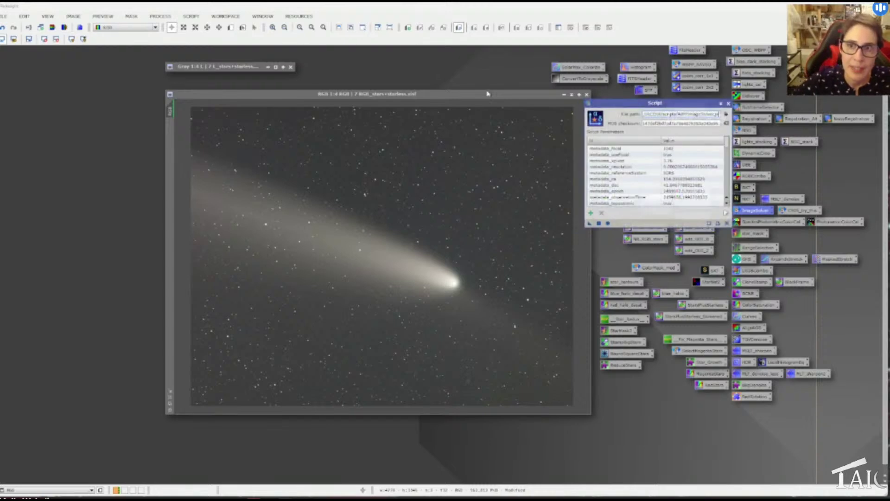
{"action": "left_click_drag", "start_coordinate": [475, 97], "coordinate": [469, 96]}
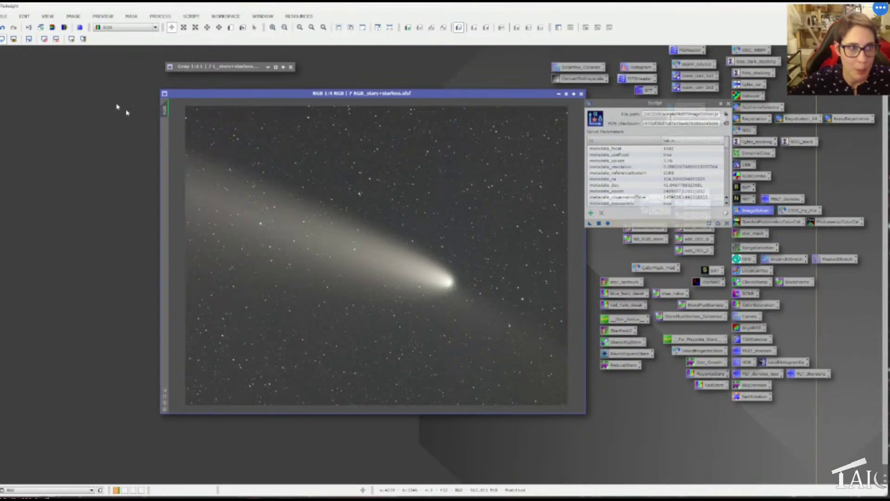
{"action": "left_click", "coordinate": [727, 104]}
{"action": "left_click", "coordinate": [581, 93]}
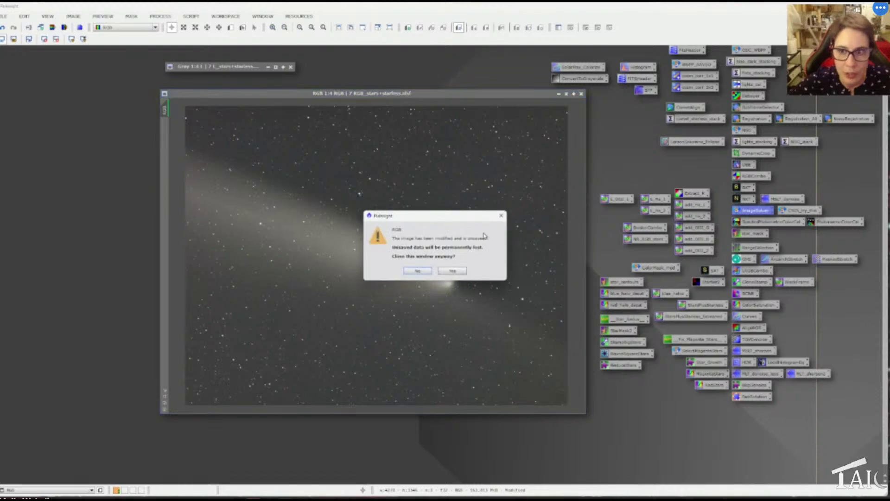
{"action": "left_click", "coordinate": [453, 271]}
{"action": "left_click", "coordinate": [290, 67]}
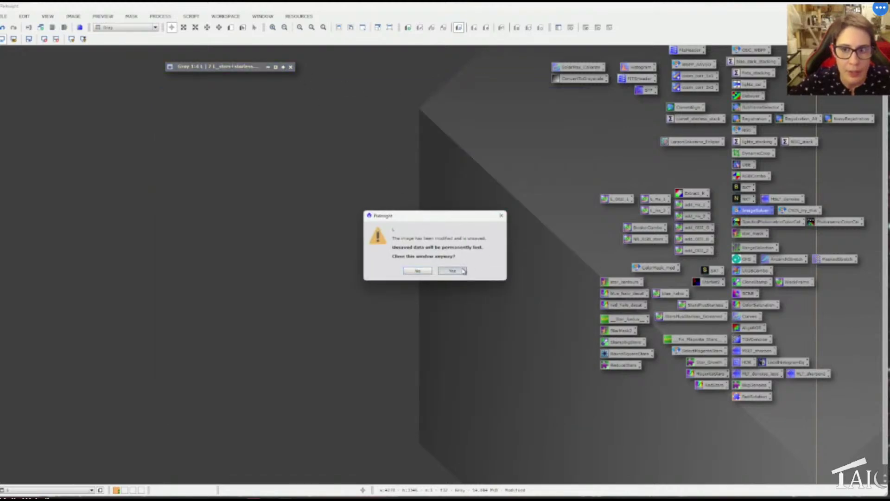
{"action": "left_click", "coordinate": [448, 271]}
Switch to the file browser, open the prepared images 11 L crop.xisf and 11 RGB crop.xisf, and reposition the RGB image.
{"action": "key", "text": "alt+Tab"}
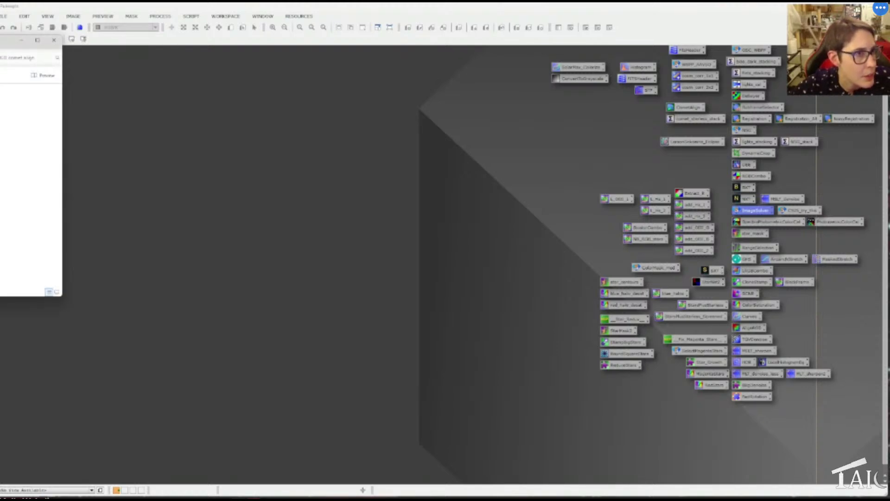
{"action": "key", "text": "Escape"}
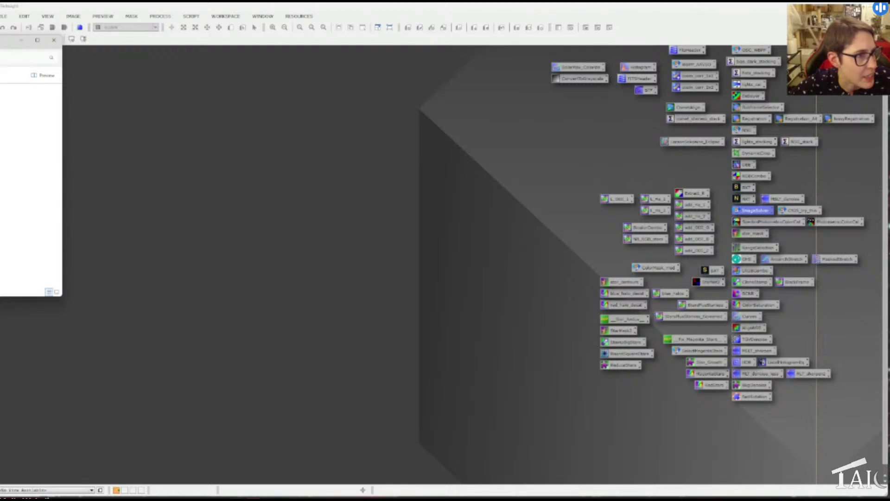
{"action": "type", "text": "light"}
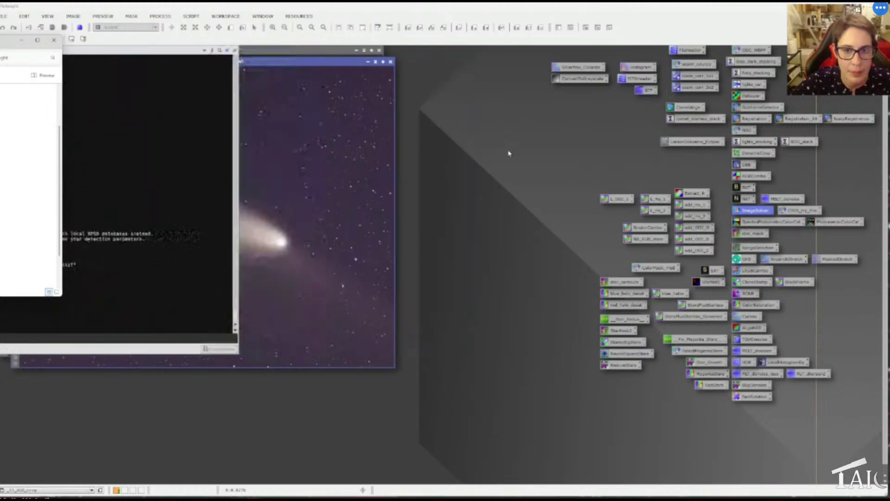
{"action": "left_click_drag", "start_coordinate": [276, 61], "coordinate": [309, 91]}
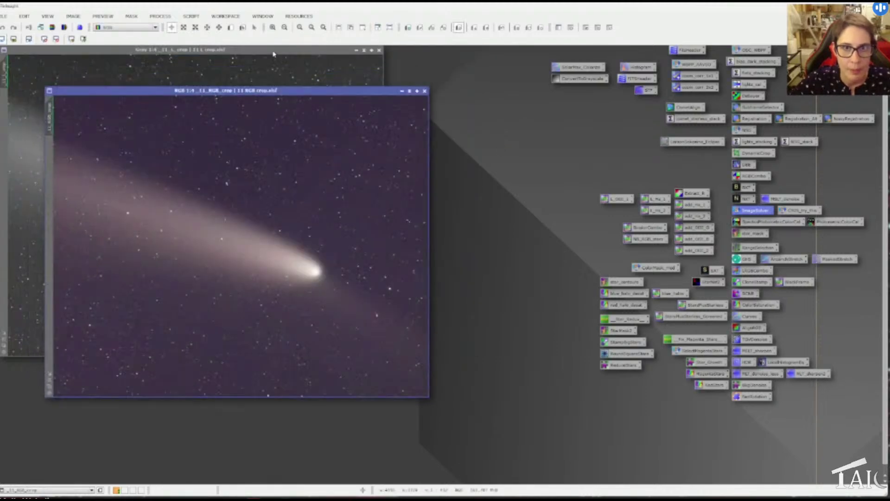
Collapse the 11 L crop image window, park it above the RGB crop image, and slightly reposition the RGB window.
{"action": "left_click", "coordinate": [274, 54]}
{"action": "left_click", "coordinate": [364, 49]}
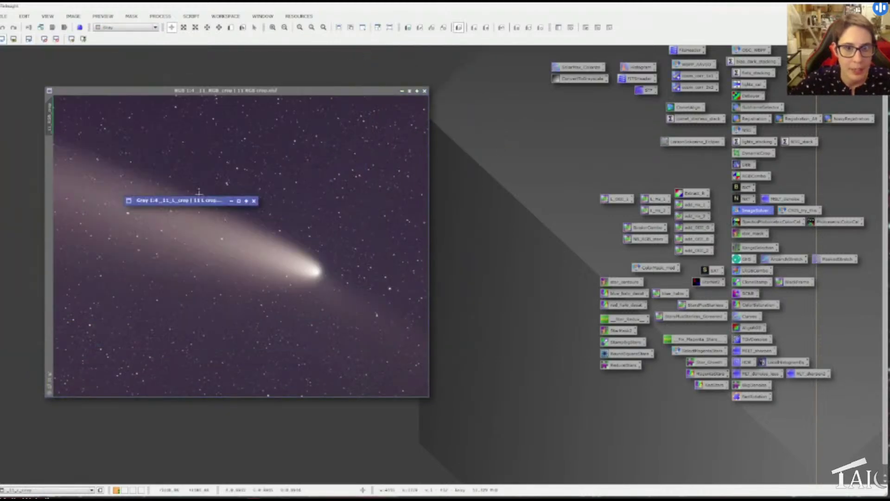
{"action": "left_click_drag", "start_coordinate": [202, 202], "coordinate": [169, 61]}
{"action": "left_click_drag", "start_coordinate": [189, 94], "coordinate": [194, 94]}
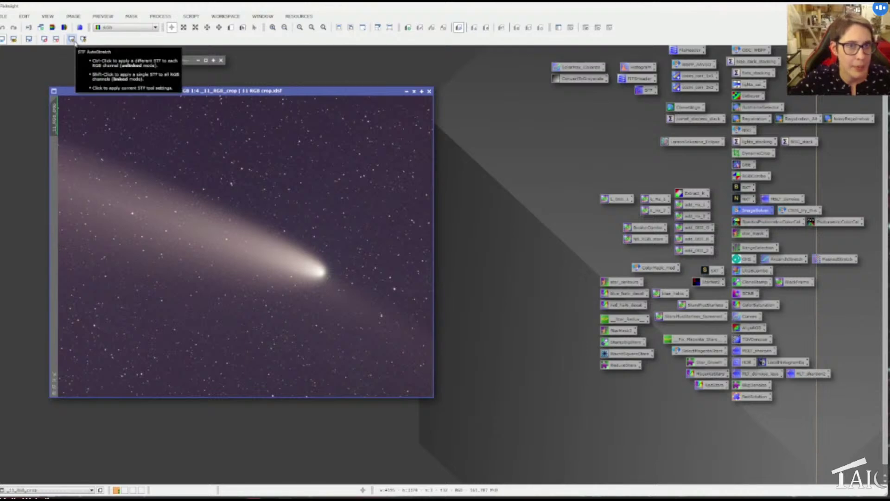
Compare the unlinked and the current screen auto-stretch on the 11 RGB crop image.
{"action": "left_click", "coordinate": [73, 40], "text": "ctrl"}
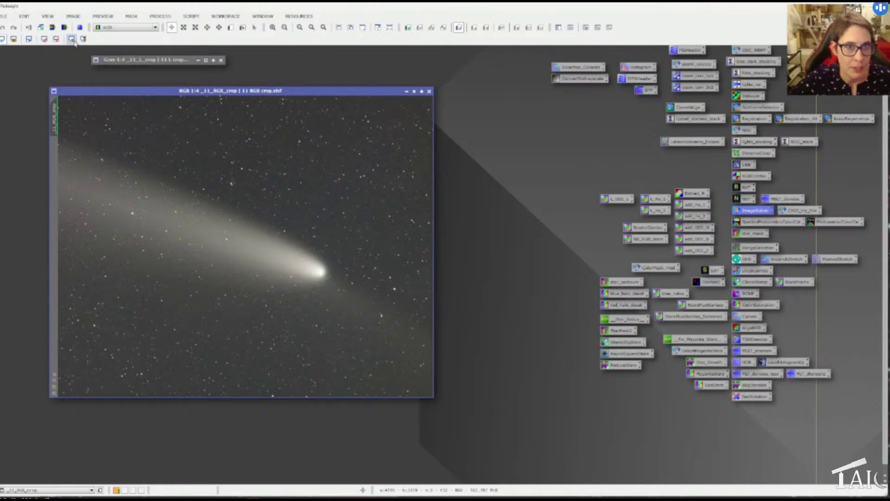
{"action": "left_click", "coordinate": [73, 41]}
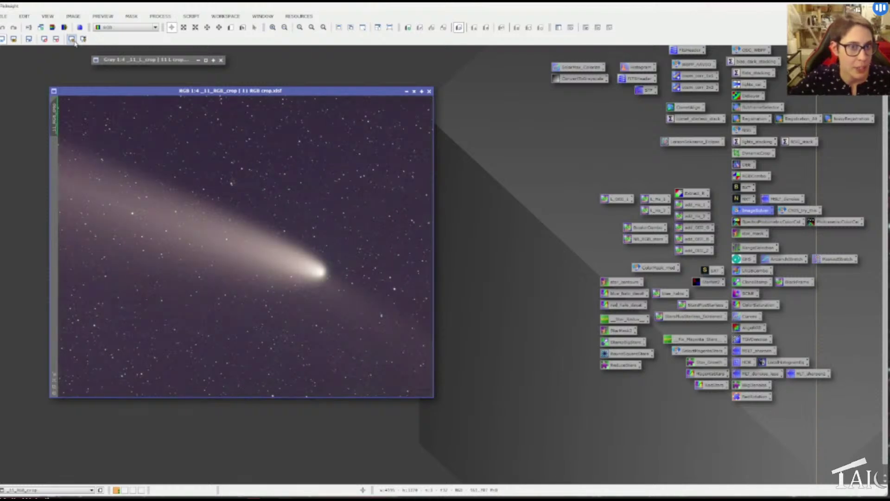
{"action": "left_click_drag", "start_coordinate": [298, 95], "coordinate": [279, 89]}
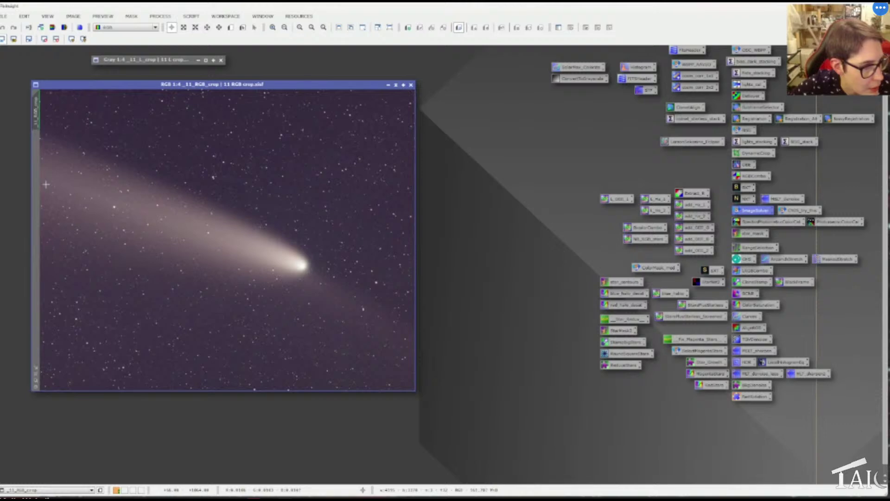
Close both cropped images and bring in 12 RGB solved.xisf instead, positioning it in the free workspace area.
{"action": "left_click", "coordinate": [411, 85]}
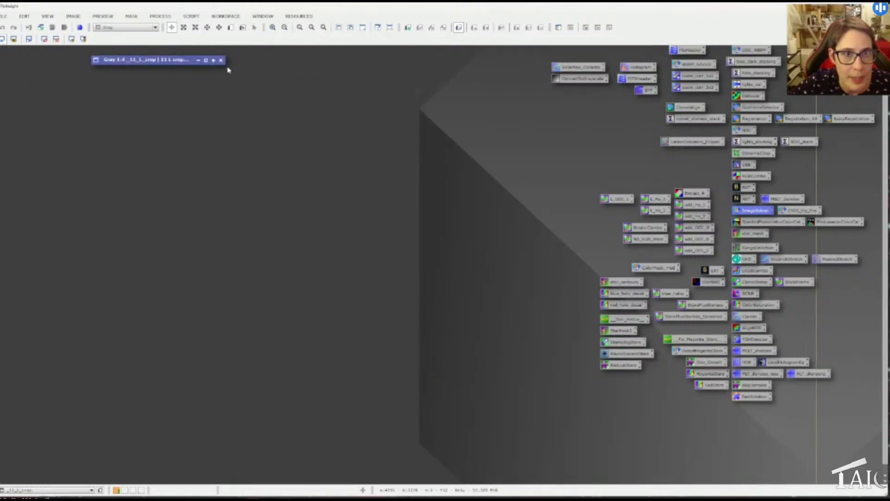
{"action": "left_click", "coordinate": [220, 60]}
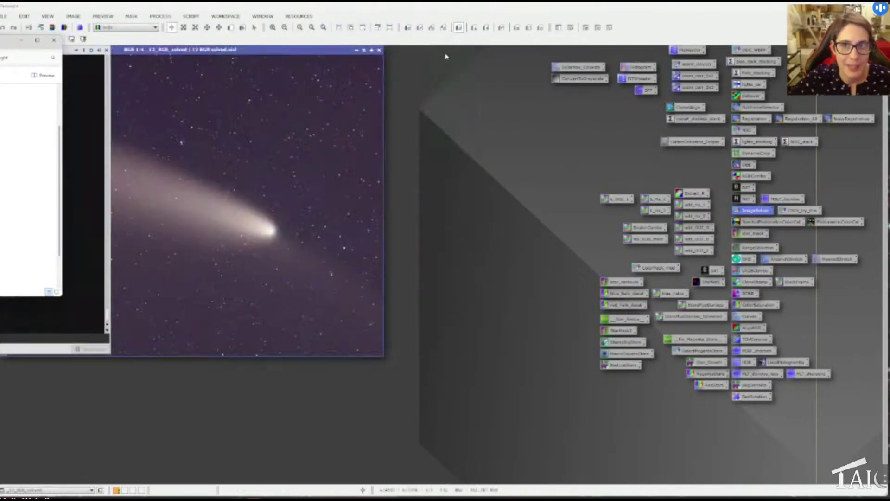
{"action": "left_click_drag", "start_coordinate": [295, 55], "coordinate": [317, 74]}
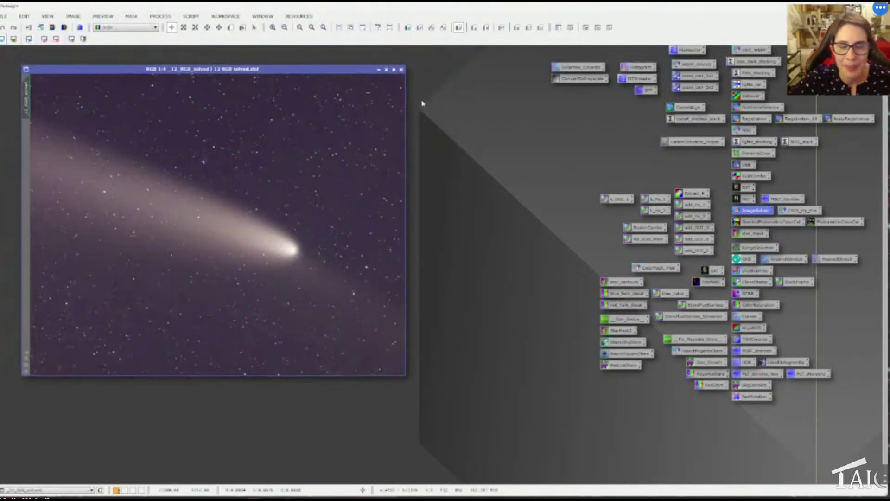
Open the SpectrophotometricColorCalibration process and place its window beside the solved RGB image to review the settings.
{"action": "double_click", "coordinate": [771, 222]}
{"action": "left_click_drag", "start_coordinate": [670, 124], "coordinate": [662, 123]}
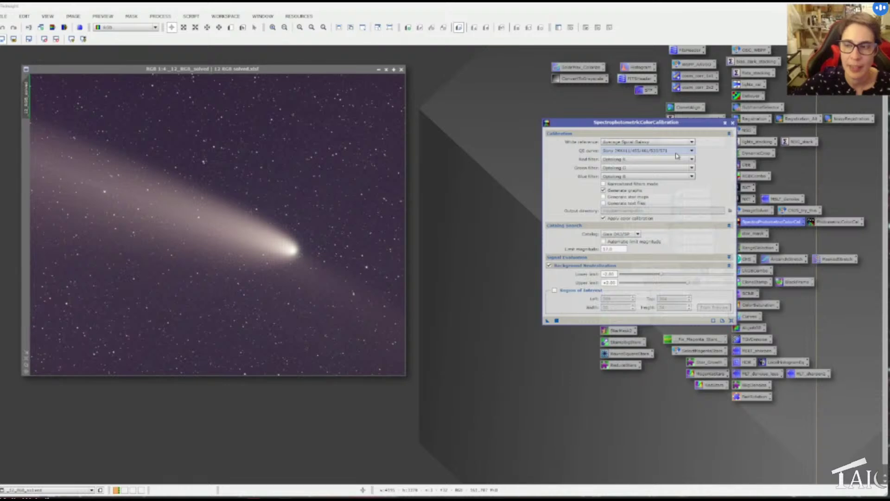
{"action": "left_click_drag", "start_coordinate": [676, 122], "coordinate": [674, 119]}
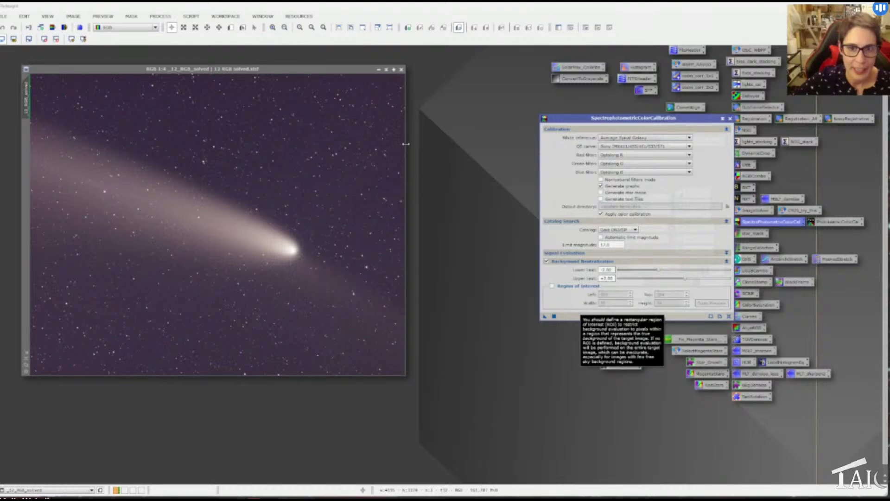
Replace the solved image with the calibrated 13 RGB SPCC.xisf and apply the screen auto-stretch to it.
{"action": "left_click", "coordinate": [400, 68]}
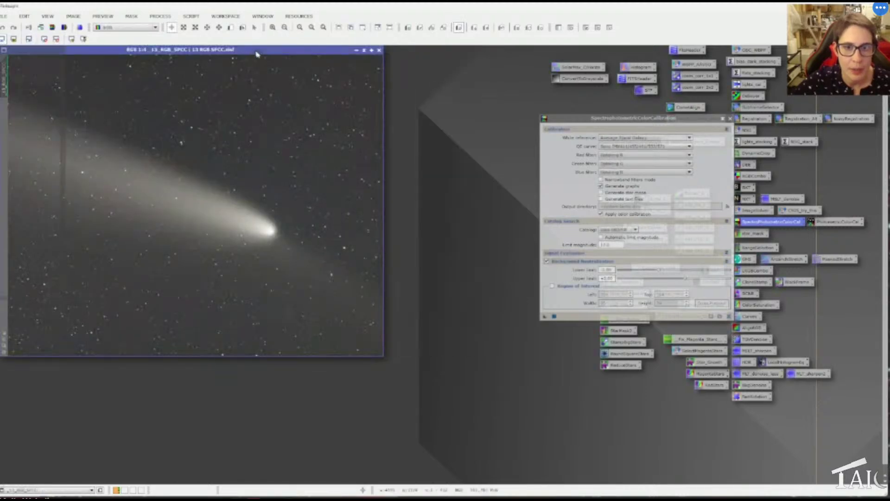
{"action": "left_click", "coordinate": [72, 39]}
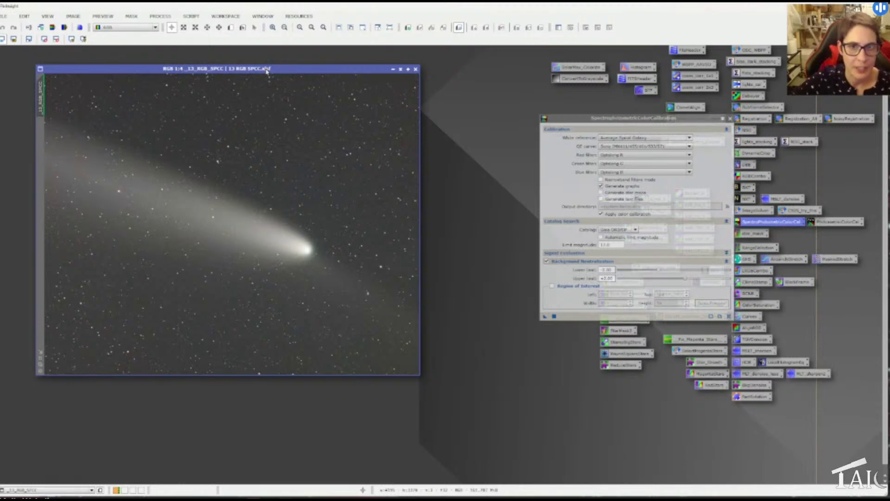
{"action": "left_click_drag", "start_coordinate": [267, 69], "coordinate": [267, 74]}
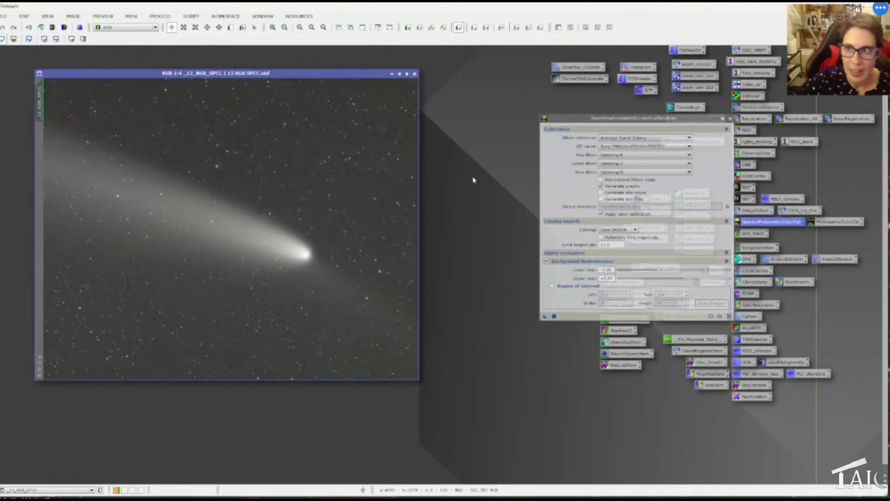
Close SpectrophotometricColorCalibration and collapse the 13 RGB SPCC image, parking it in the workspace's upper corner.
{"action": "left_click", "coordinate": [729, 118]}
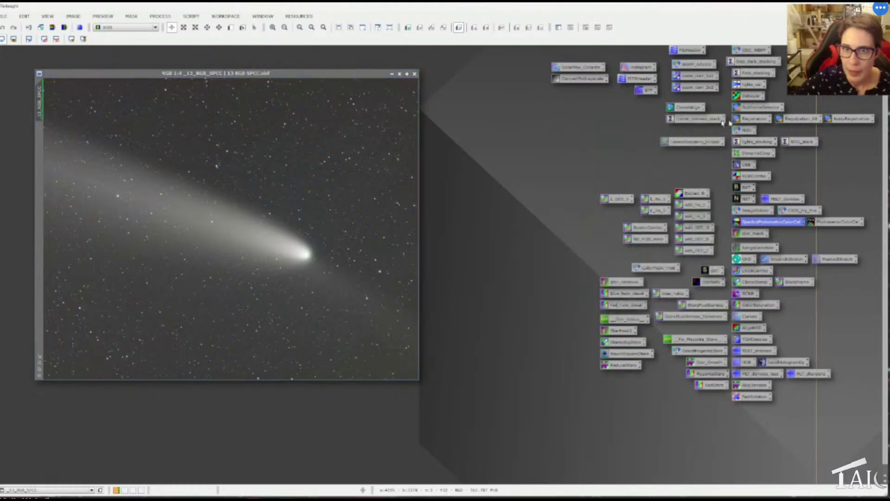
{"action": "left_click", "coordinate": [399, 73]}
{"action": "left_click_drag", "start_coordinate": [204, 230], "coordinate": [52, 76]}
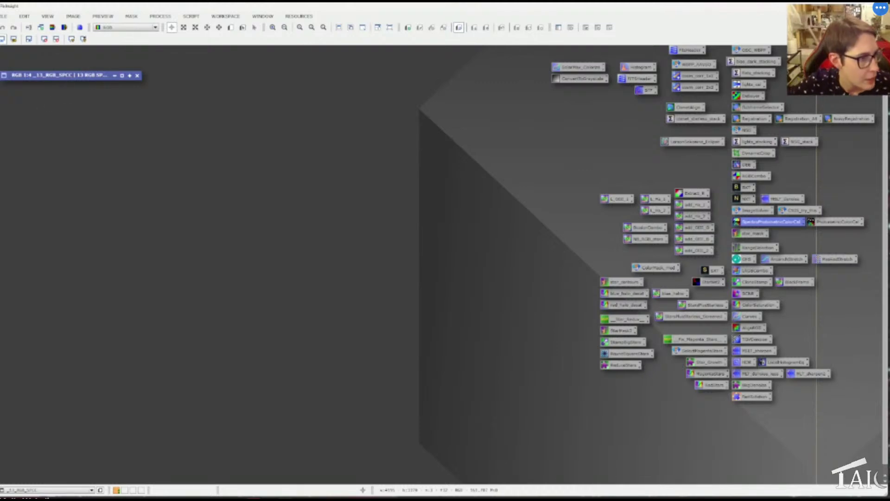
Open 13 L_NXT.xisf from the file browser and collapse its window beneath the parked RGB image.
{"action": "key", "text": "alt+Tab"}
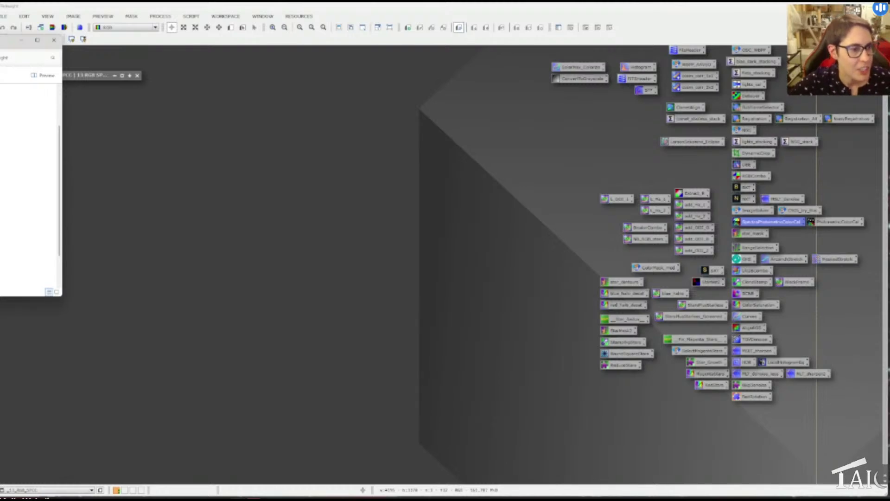
{"action": "left_click_drag", "start_coordinate": [46, 176], "coordinate": [220, 181]}
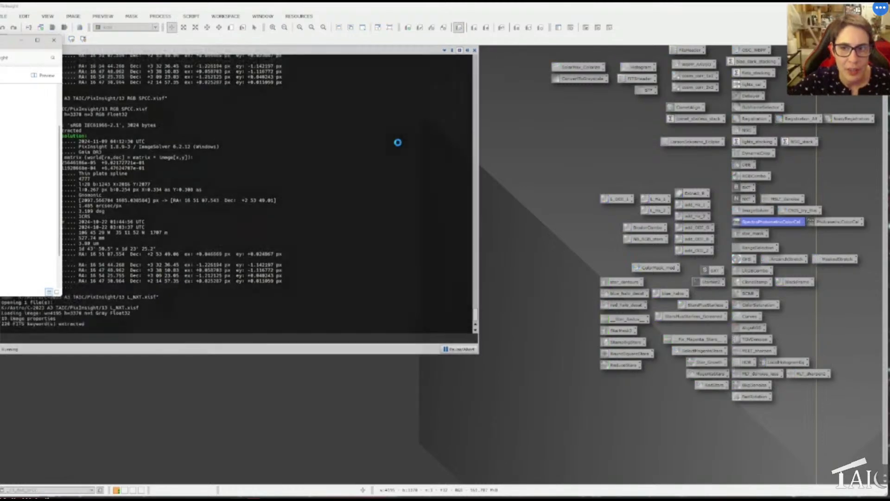
{"action": "left_click_drag", "start_coordinate": [273, 64], "coordinate": [309, 106]}
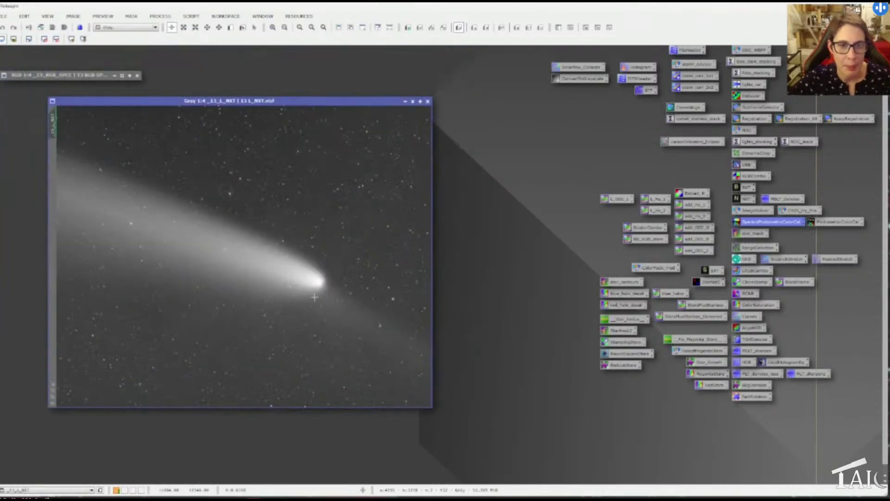
{"action": "left_click", "coordinate": [412, 100]}
{"action": "left_click_drag", "start_coordinate": [209, 251], "coordinate": [48, 109]}
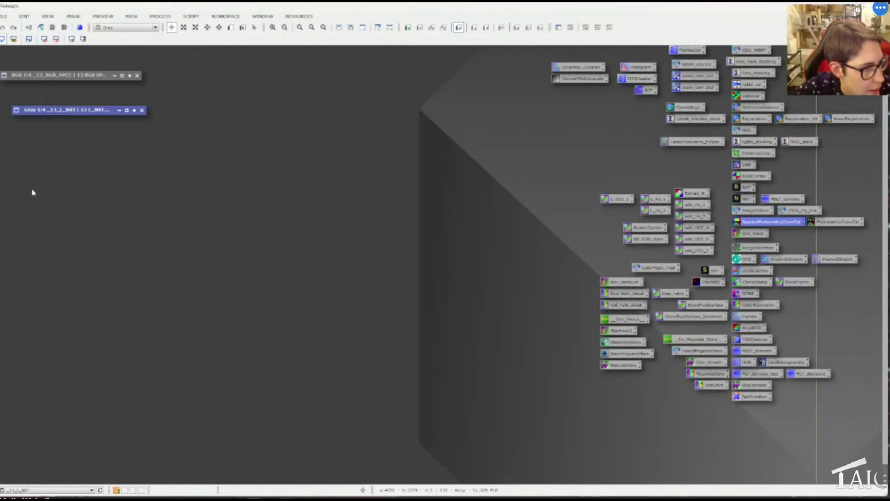
Take a brief look at the 13 RGB SPCC image, collapse it again, and expand the 13 L_NXT image.
{"action": "double_click", "coordinate": [63, 76]}
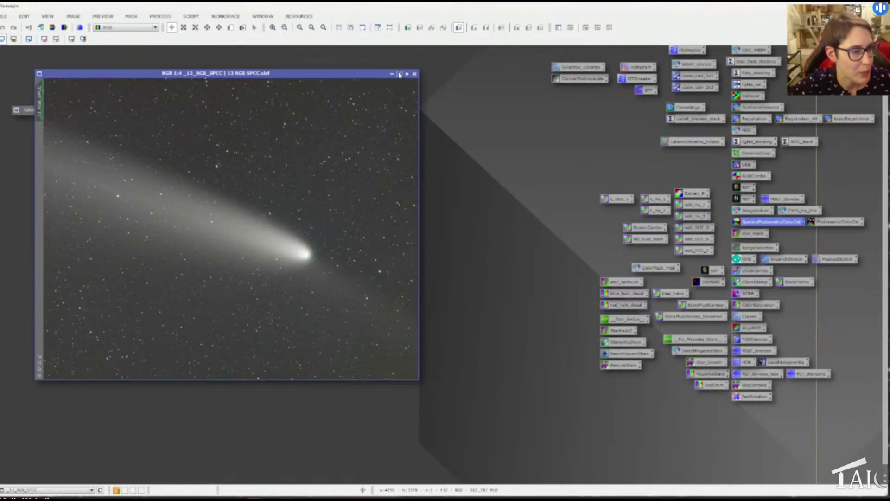
{"action": "left_click", "coordinate": [399, 75]}
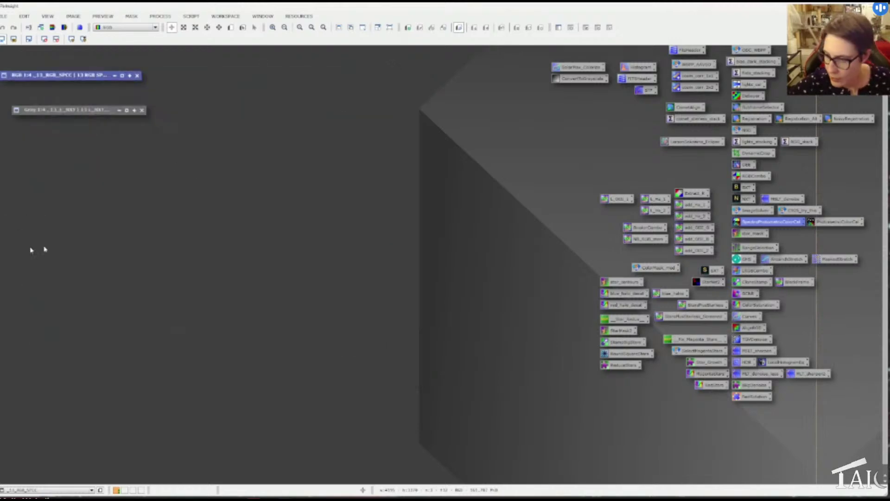
{"action": "double_click", "coordinate": [80, 115]}
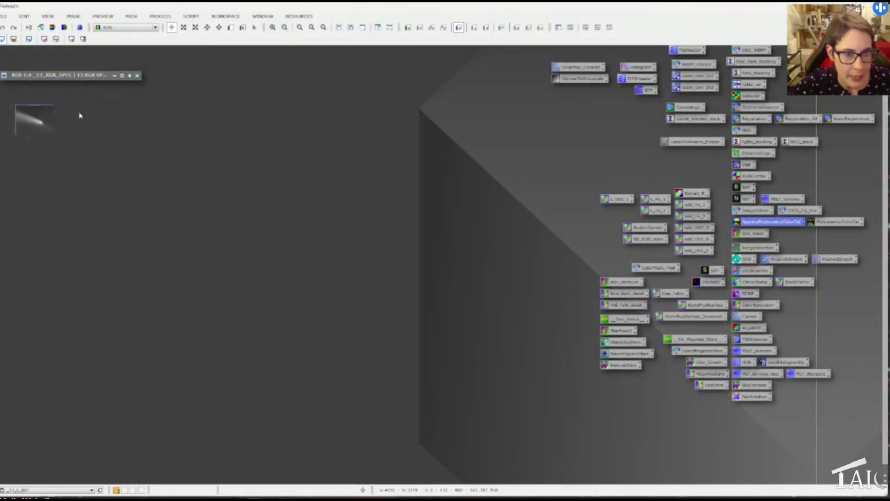
{"action": "left_click_drag", "start_coordinate": [243, 99], "coordinate": [223, 102]}
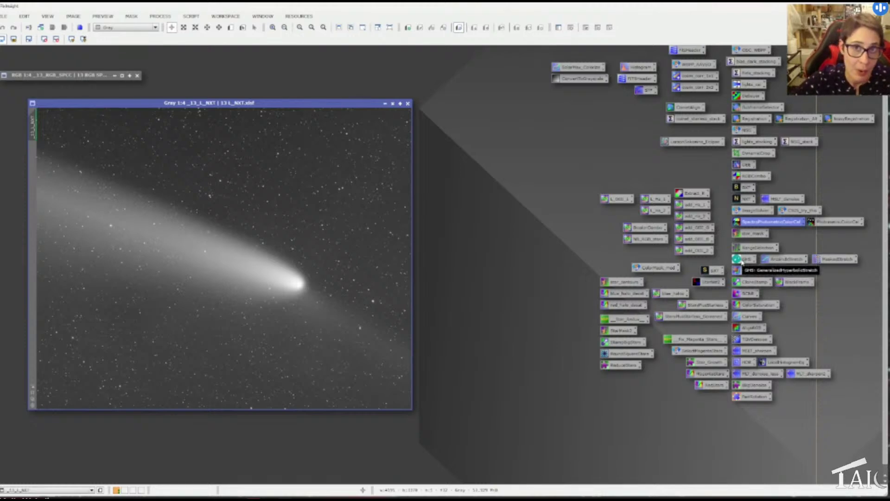
Remove the screen stretch from the L_NXT image and start a real-time preview of GeneralizedHyperbolicStretch on it.
{"action": "double_click", "coordinate": [744, 262]}
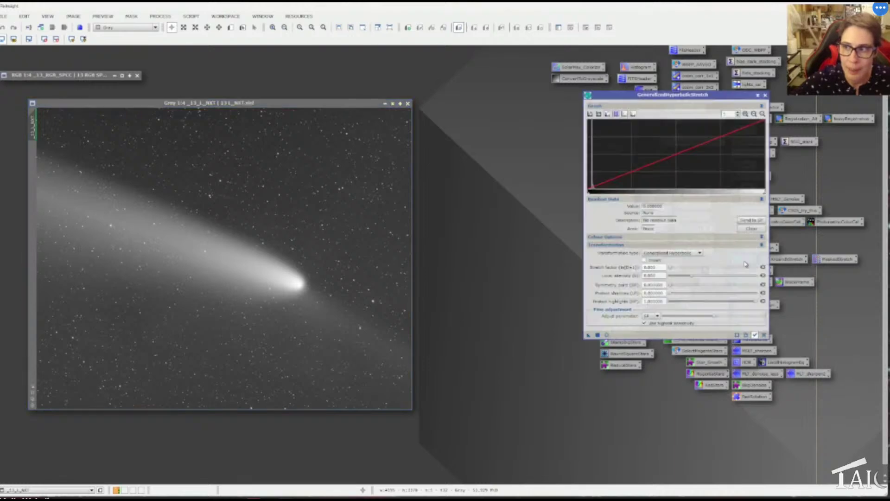
{"action": "left_click", "coordinate": [56, 39]}
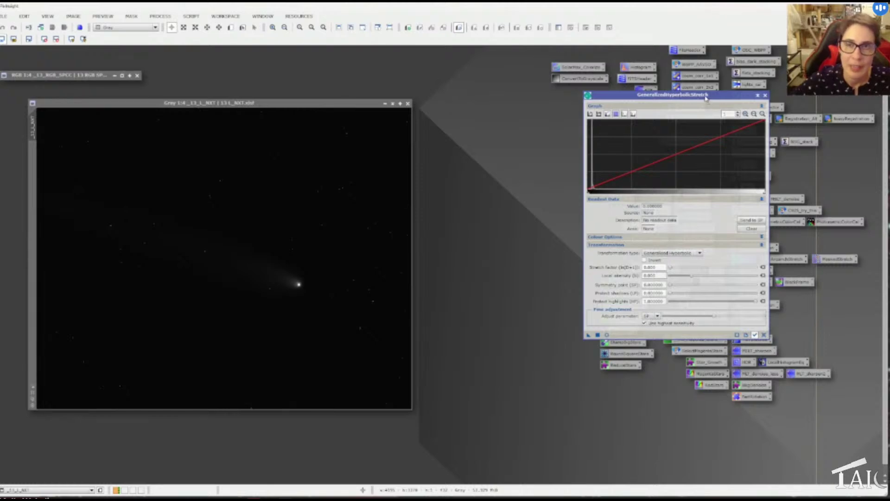
{"action": "left_click_drag", "start_coordinate": [706, 98], "coordinate": [678, 97]}
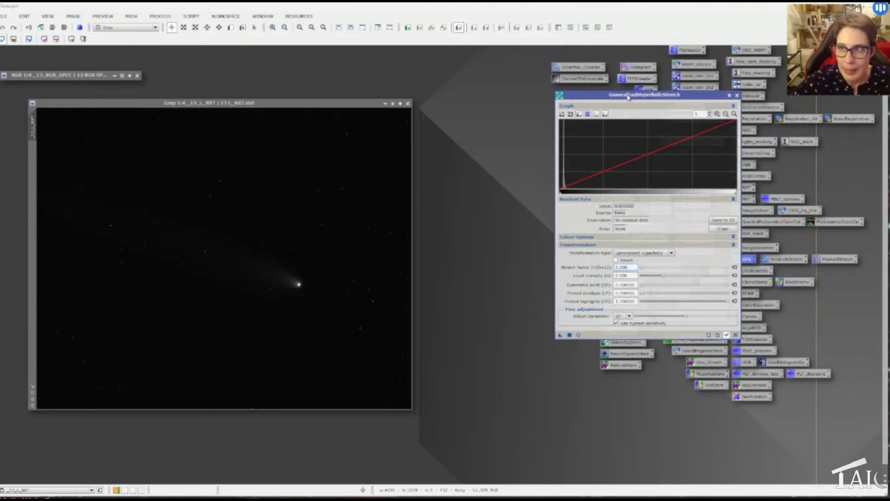
{"action": "left_click_drag", "start_coordinate": [627, 96], "coordinate": [610, 97]}
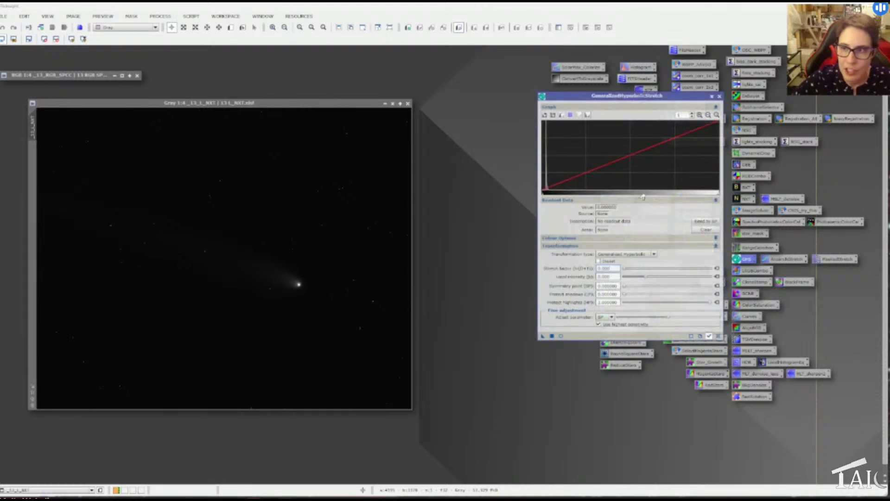
{"action": "left_click", "coordinate": [561, 337]}
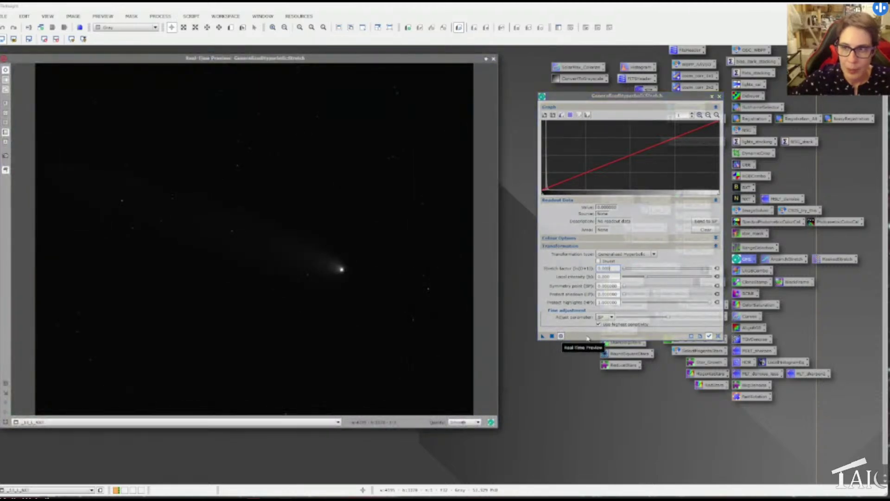
{"action": "left_click_drag", "start_coordinate": [685, 98], "coordinate": [671, 100]}
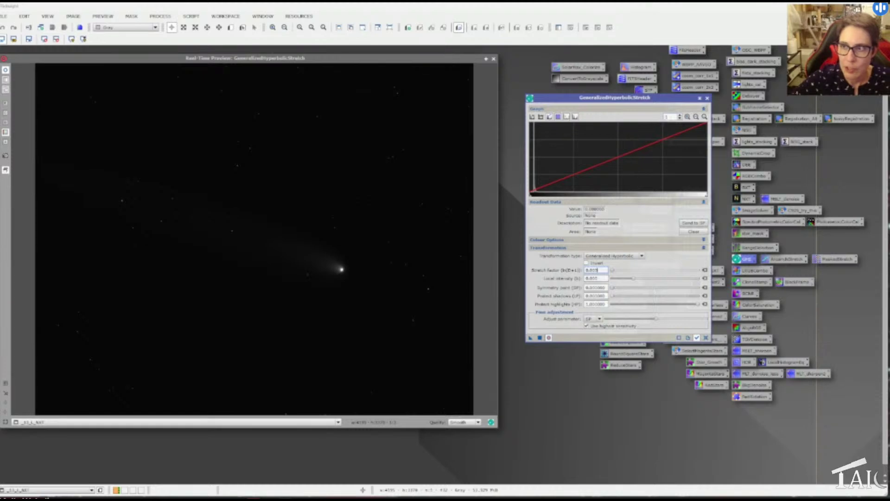
Pick the histogram level 0.028377 on the bright flank of the peak as the stretch's readout value.
{"action": "scroll", "coordinate": [673, 117], "scroll_direction": "up", "scroll_amount": 10}
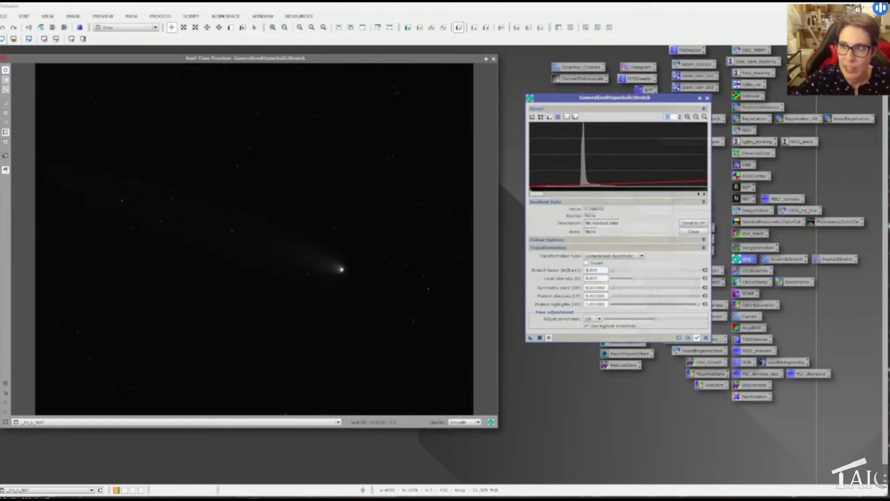
{"action": "scroll", "coordinate": [673, 117], "scroll_direction": "up", "scroll_amount": 7}
{"action": "scroll", "coordinate": [673, 117], "scroll_direction": "up", "scroll_amount": 4}
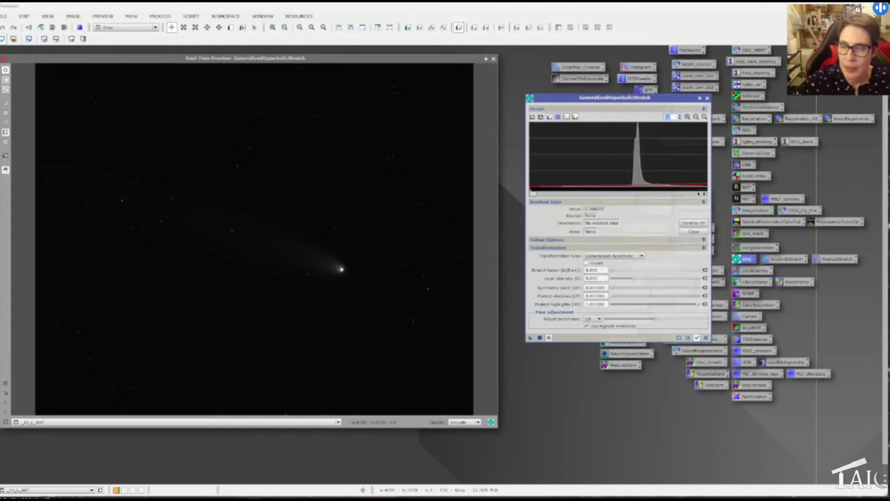
{"action": "scroll", "coordinate": [673, 117], "scroll_direction": "up", "scroll_amount": 3}
{"action": "scroll", "coordinate": [673, 116], "scroll_direction": "up", "scroll_amount": 3}
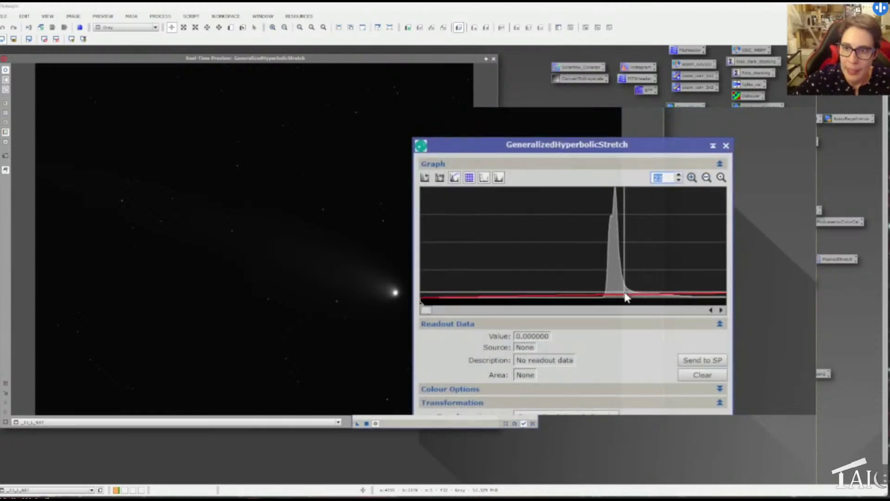
{"action": "mouse_move", "coordinate": [622, 297]}
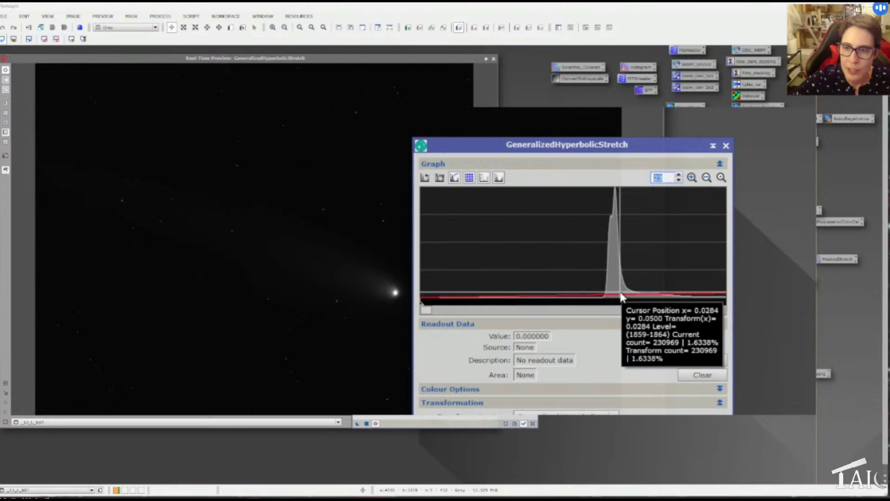
{"action": "left_click", "coordinate": [621, 297]}
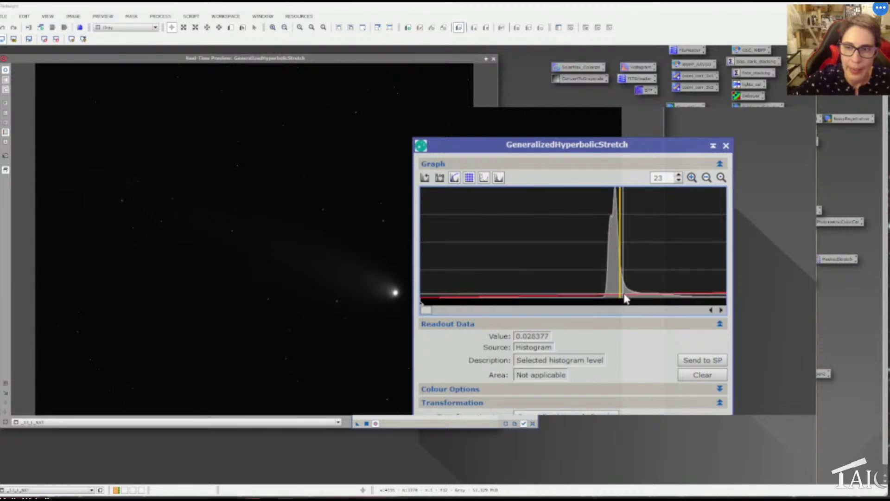
{"action": "left_click", "coordinate": [705, 177]}
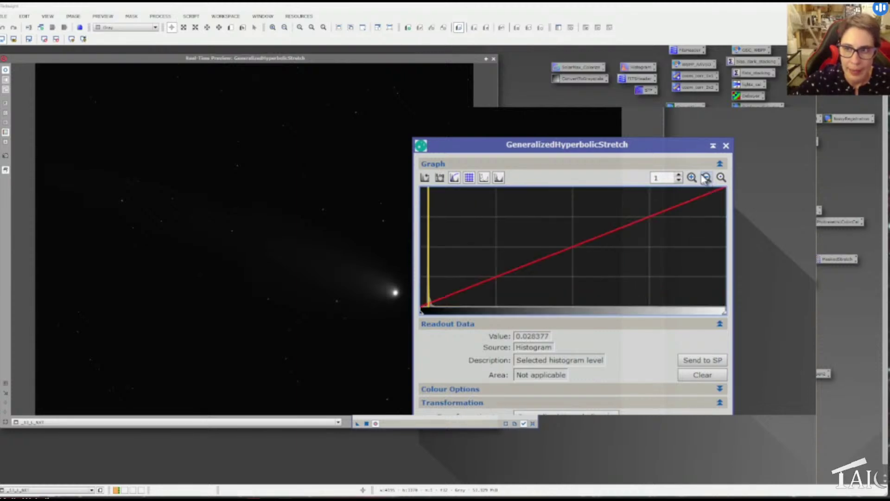
Raise the stretch factor and local intensity to brighten the comet tail in the L_NXT image, and apply the stretch.
{"action": "left_click_drag", "start_coordinate": [664, 148], "coordinate": [677, 99]}
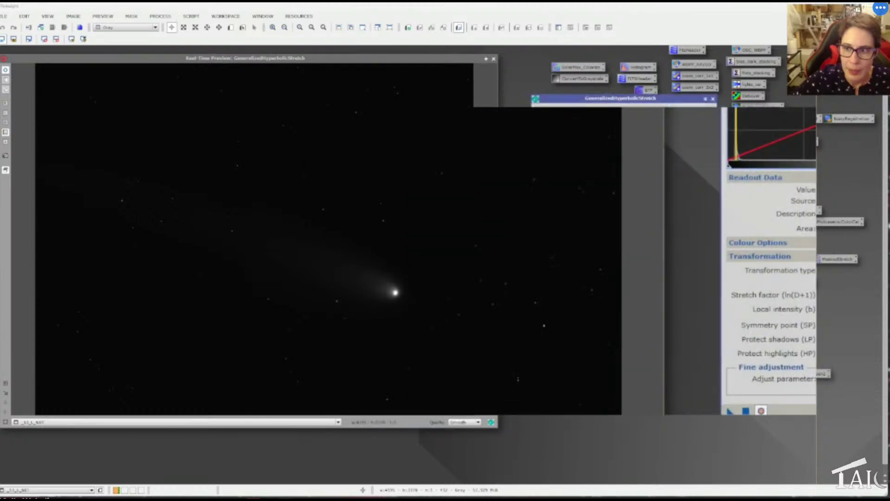
{"action": "left_click_drag", "start_coordinate": [612, 103], "coordinate": [428, 114]}
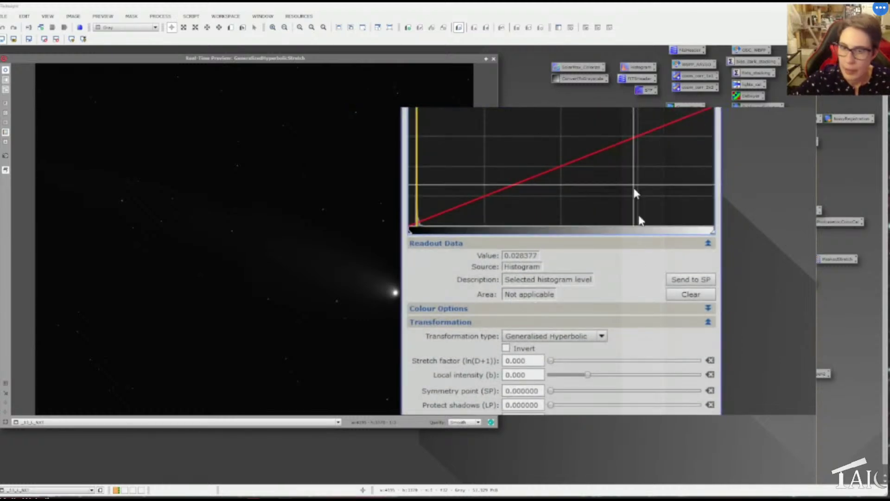
{"action": "left_click_drag", "start_coordinate": [551, 361], "coordinate": [600, 380]}
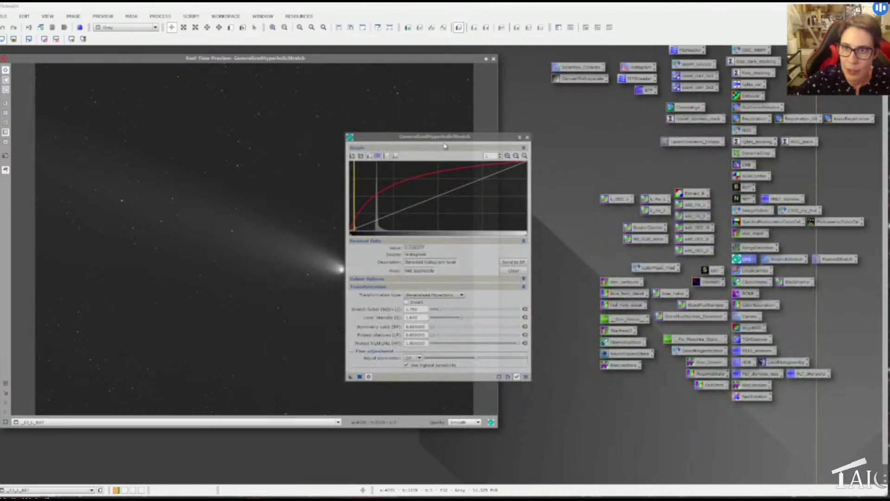
{"action": "left_click_drag", "start_coordinate": [446, 140], "coordinate": [600, 133]}
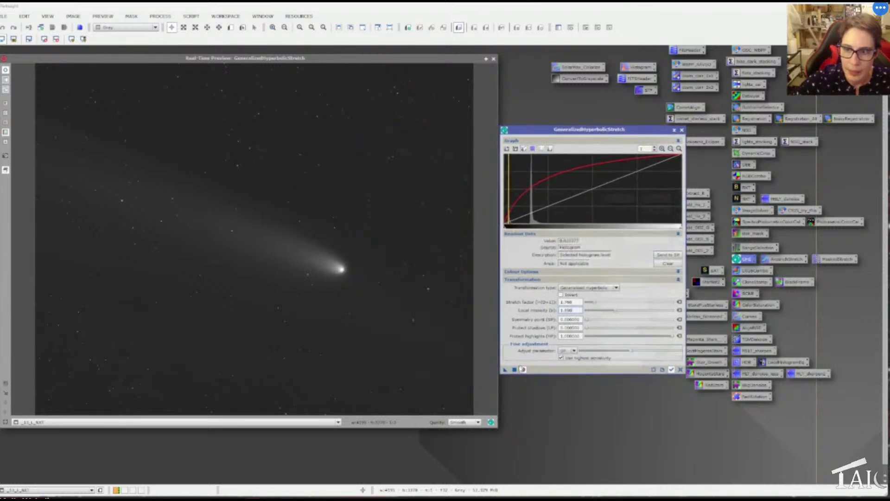
{"action": "left_click", "coordinate": [514, 370]}
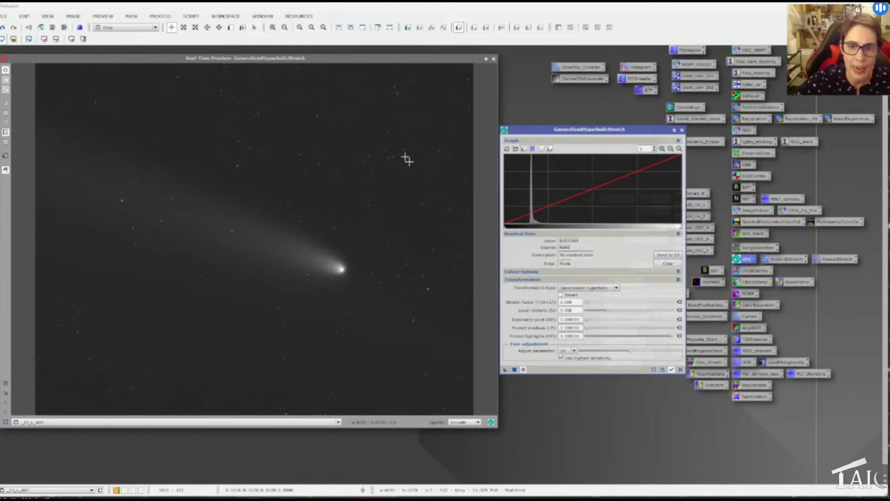
Switch the transformation type to Linear, raise the blackpoint to about 0.10 without clipping the shadows, and apply it.
{"action": "left_click", "coordinate": [599, 290]}
{"action": "left_click", "coordinate": [592, 318]}
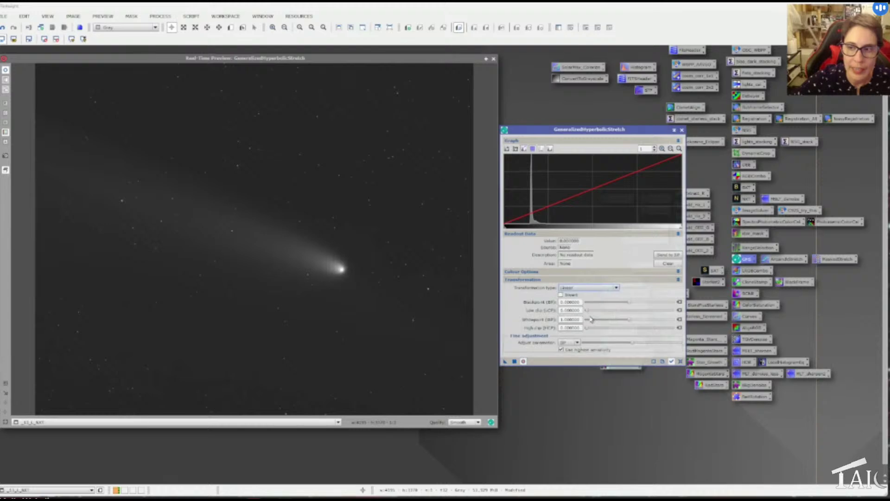
{"action": "left_click", "coordinate": [631, 303]}
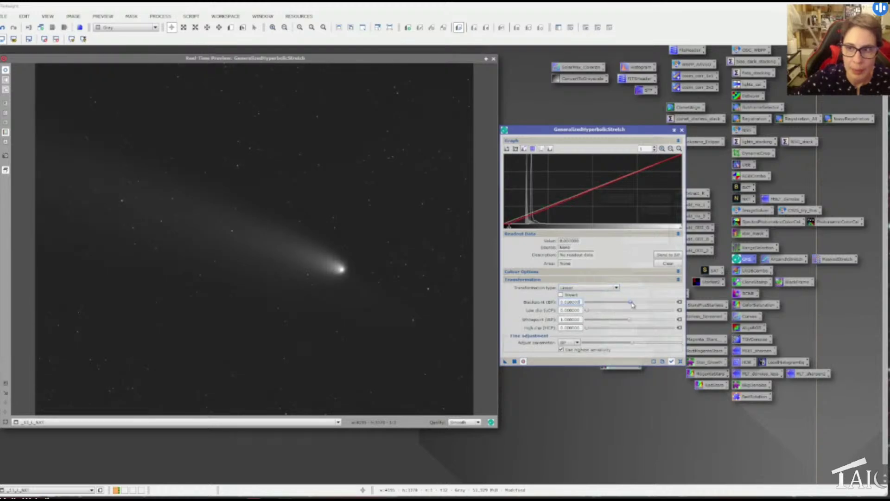
{"action": "left_click_drag", "start_coordinate": [632, 304], "coordinate": [637, 305]}
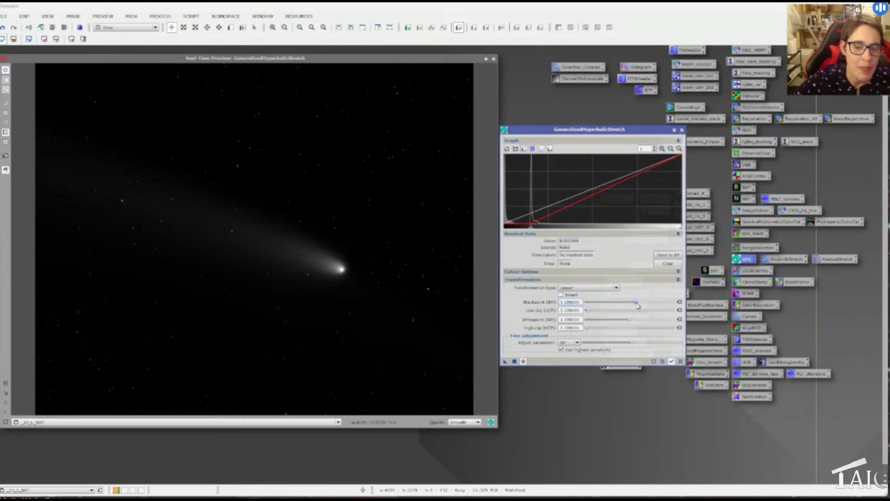
{"action": "left_click_drag", "start_coordinate": [638, 304], "coordinate": [636, 304]}
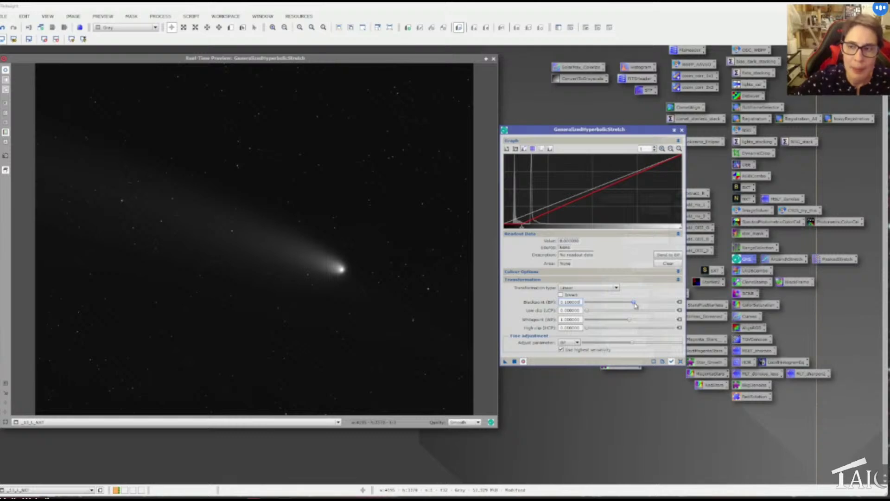
{"action": "left_click", "coordinate": [523, 361]}
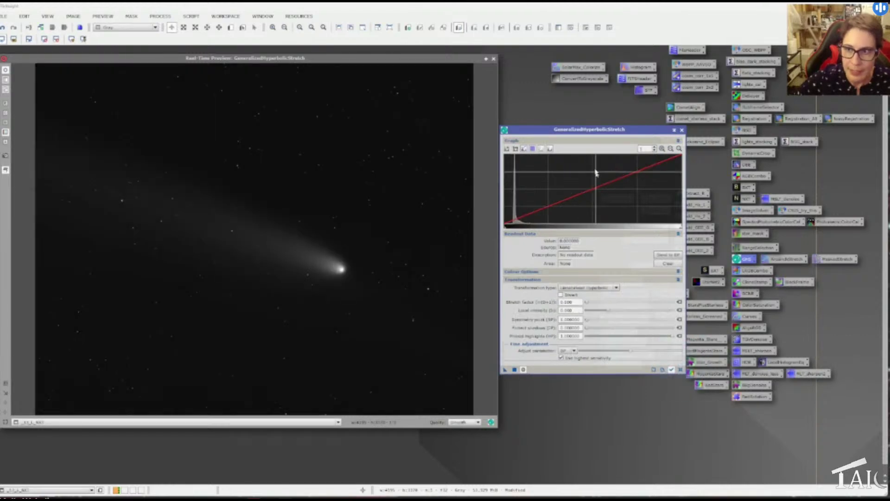
Set the symmetry point on the bright flank of the histogram peak and apply a generalised hyperbolic stretch with a raised stretch factor.
{"action": "scroll", "coordinate": [596, 171], "scroll_direction": "up", "scroll_amount": 3}
{"action": "scroll", "coordinate": [619, 185], "scroll_direction": "up", "scroll_amount": 2}
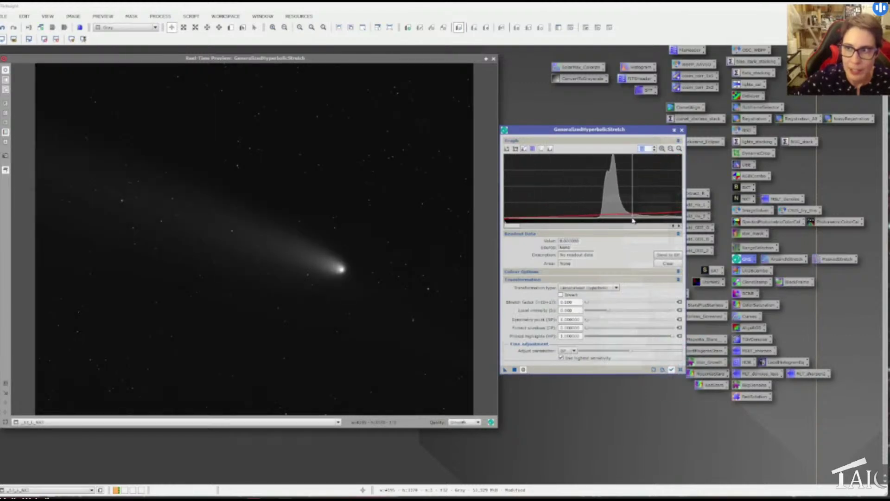
{"action": "left_click", "coordinate": [619, 186]}
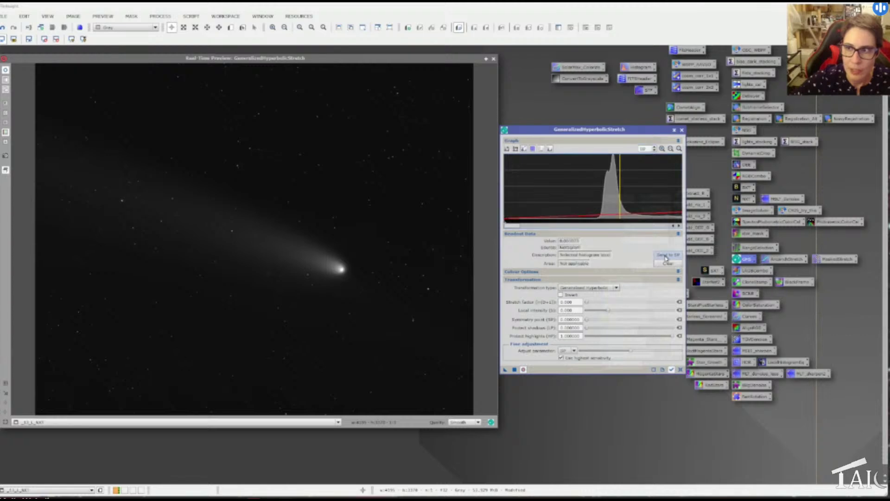
{"action": "left_click", "coordinate": [665, 256]}
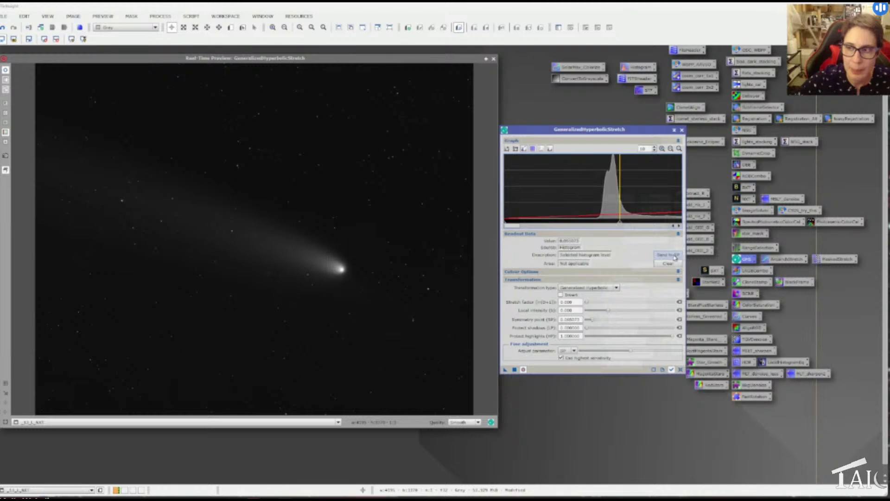
{"action": "left_click", "coordinate": [670, 148]}
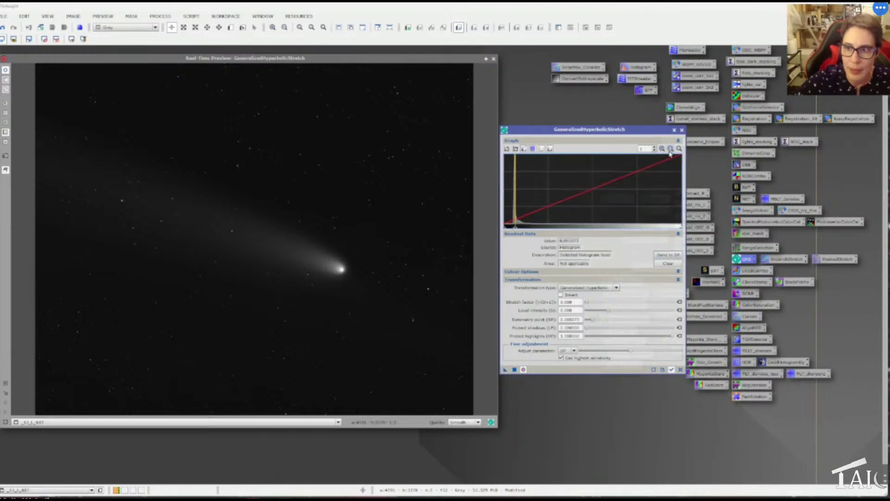
{"action": "left_click_drag", "start_coordinate": [587, 302], "coordinate": [611, 313]}
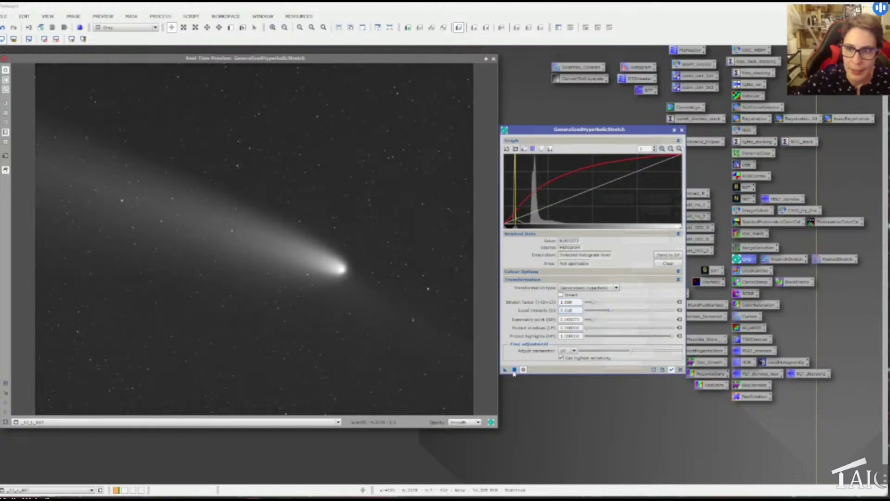
{"action": "left_click", "coordinate": [680, 369]}
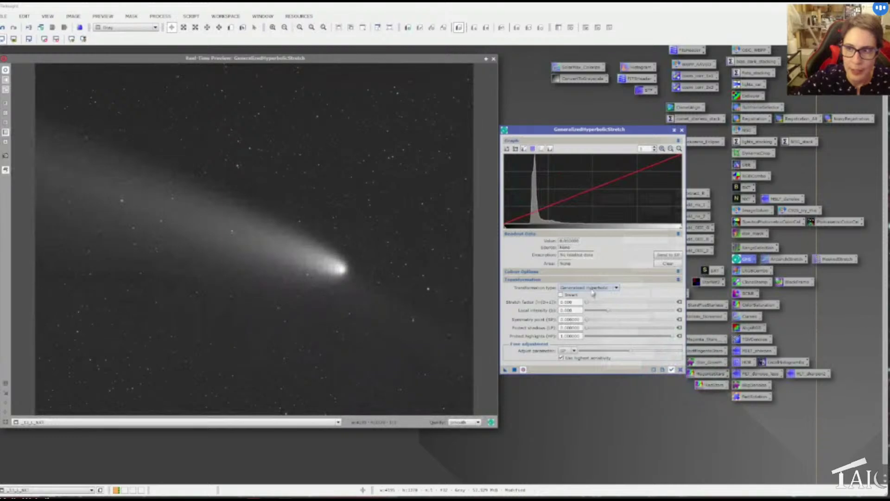
Apply a Linear transformation with the blackpoint raised to about 0.08 to darken the sky background again.
{"action": "left_click", "coordinate": [593, 288]}
{"action": "left_click", "coordinate": [585, 317]}
{"action": "left_click", "coordinate": [631, 304]}
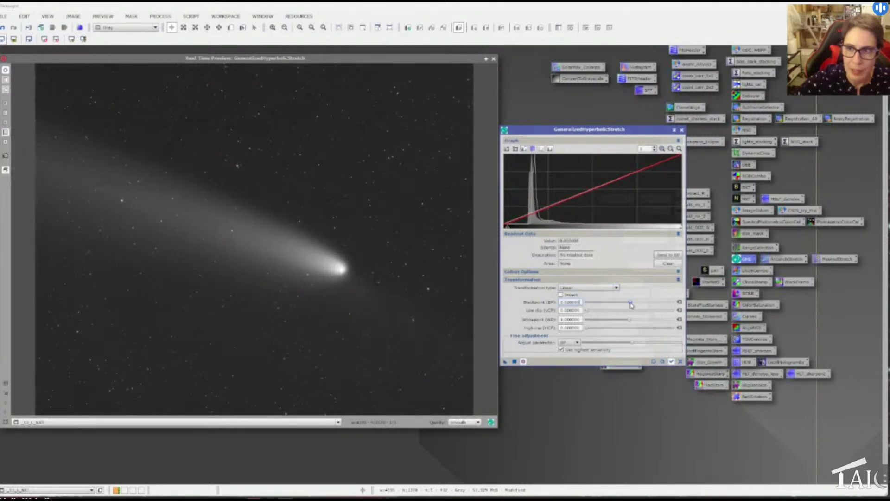
{"action": "left_click_drag", "start_coordinate": [630, 304], "coordinate": [633, 305]}
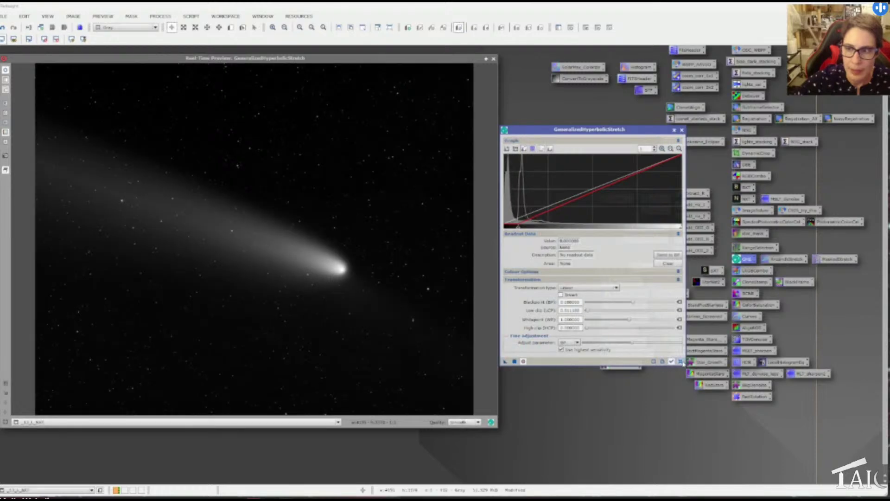
{"action": "left_click", "coordinate": [680, 361]}
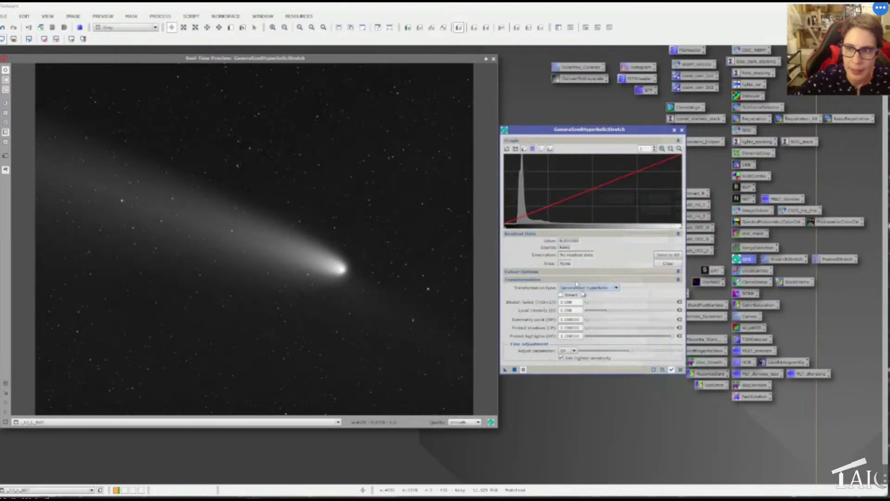
Set the symmetry point on the peak's bright flank again, raise the stretch factor slightly and lower the local intensity below zero.
{"action": "left_click", "coordinate": [524, 190]}
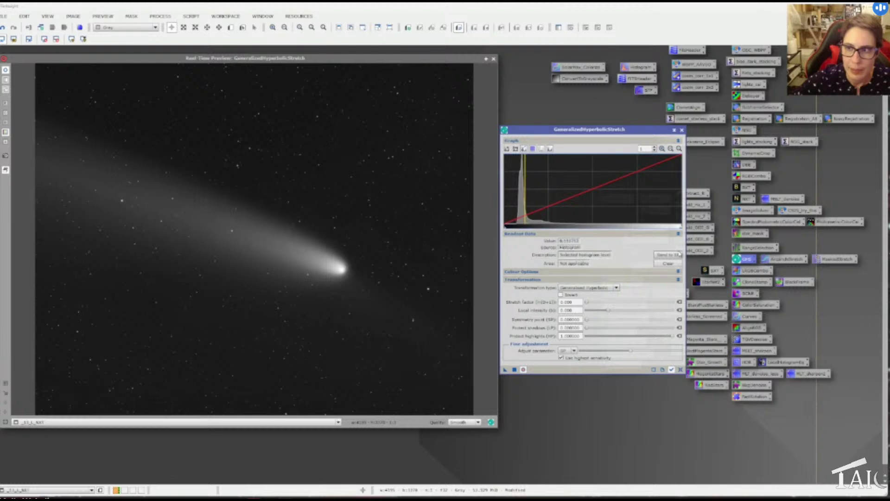
{"action": "left_click", "coordinate": [667, 255]}
{"action": "left_click_drag", "start_coordinate": [587, 302], "coordinate": [605, 310]}
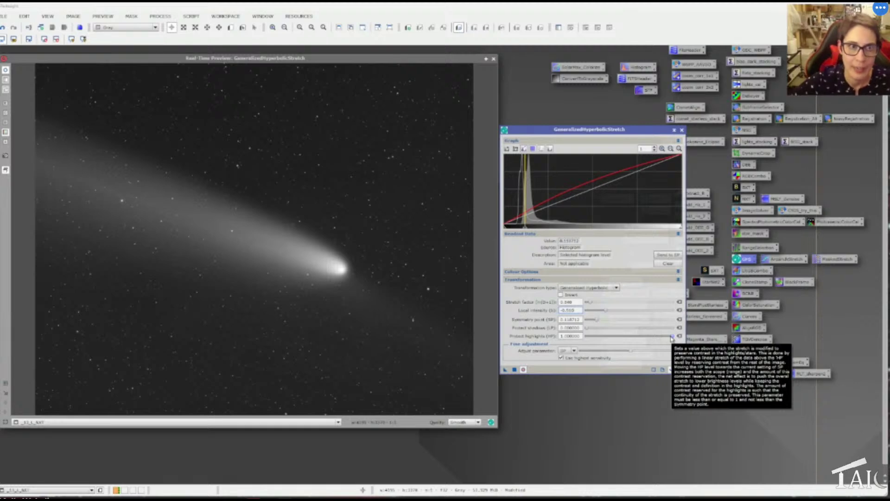
Try a much lower highlight protection point, restore it to 1, and apply the gentle stretch.
{"action": "left_click_drag", "start_coordinate": [673, 337], "coordinate": [613, 336]}
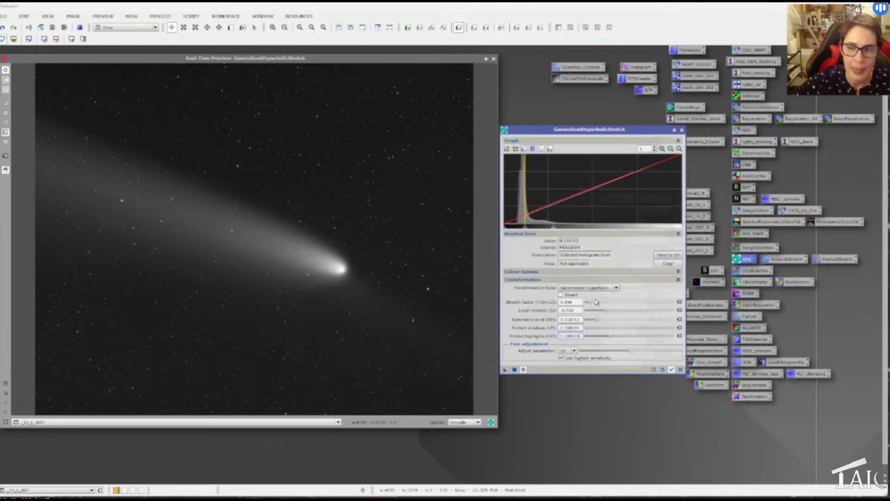
{"action": "left_click_drag", "start_coordinate": [611, 337], "coordinate": [672, 335]}
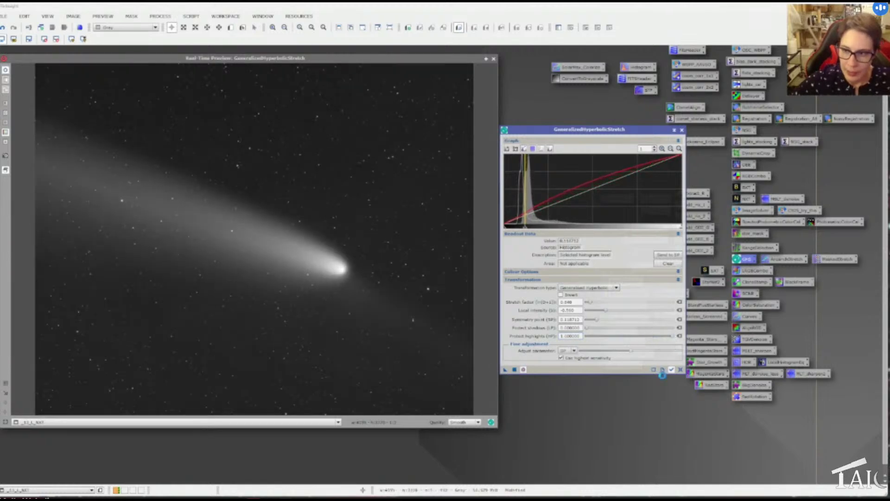
{"action": "left_click", "coordinate": [680, 369]}
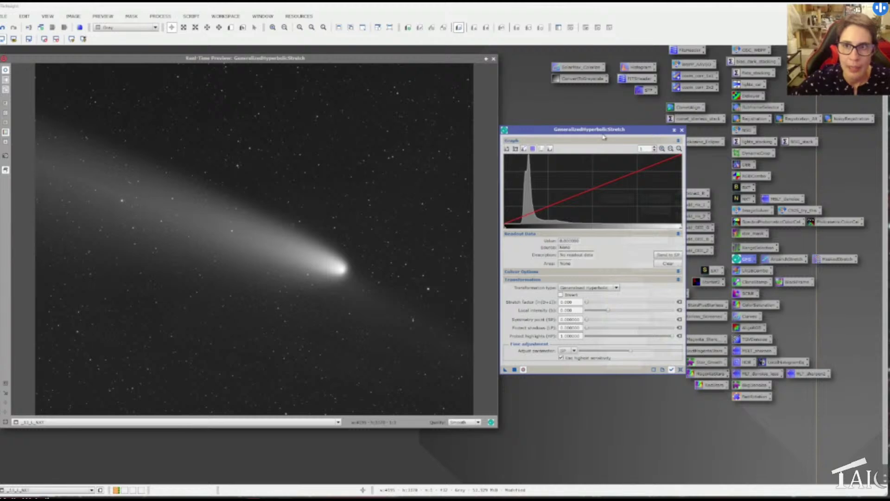
Close the real-time preview and the GeneralizedHyperbolicStretch window, leaving the stretched L_NXT image on the workspace.
{"action": "left_click", "coordinate": [493, 59]}
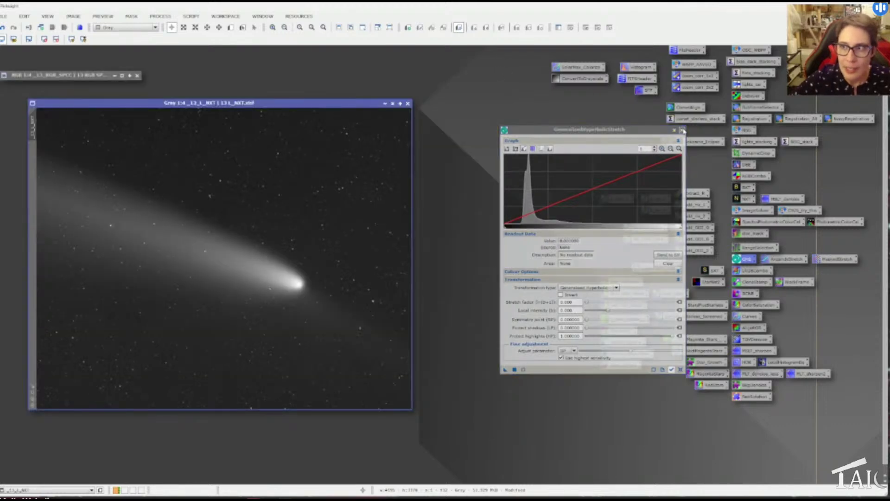
{"action": "left_click", "coordinate": [682, 130]}
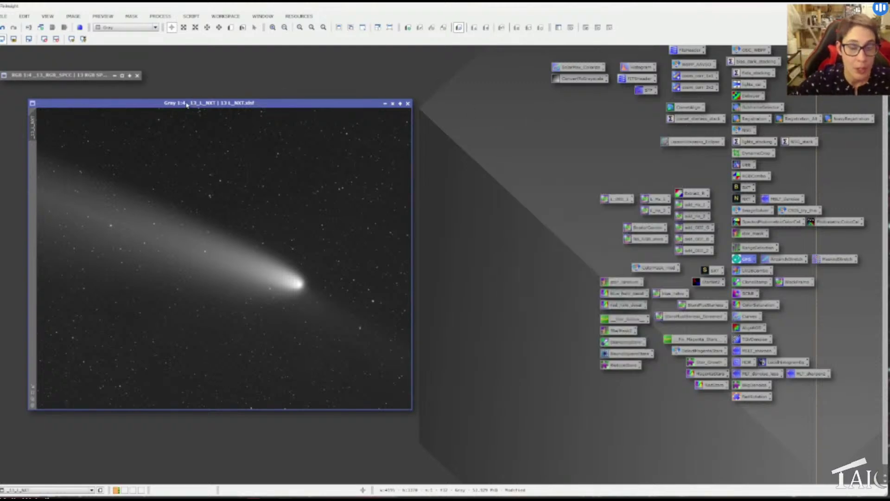
{"action": "left_click_drag", "start_coordinate": [185, 103], "coordinate": [182, 100]}
Expand the 13 RGB SPCC image for a brief look, collapse it again, and close it.
{"action": "double_click", "coordinate": [82, 76]}
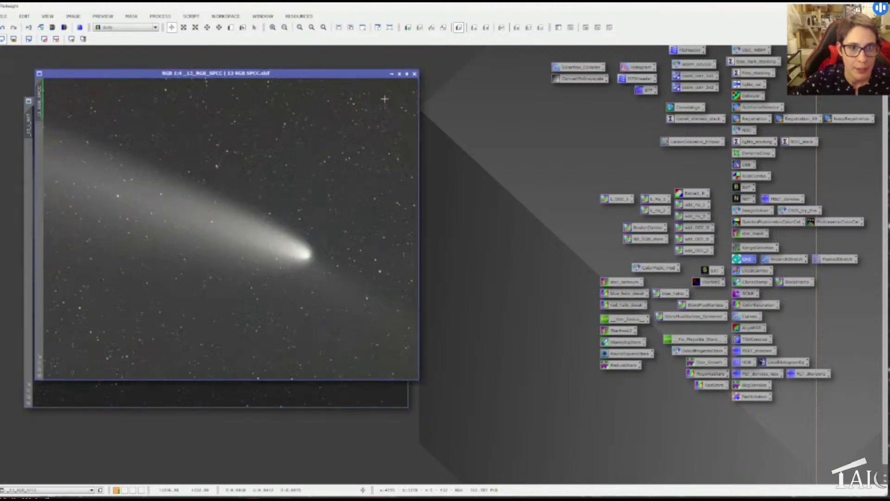
{"action": "left_click", "coordinate": [399, 74]}
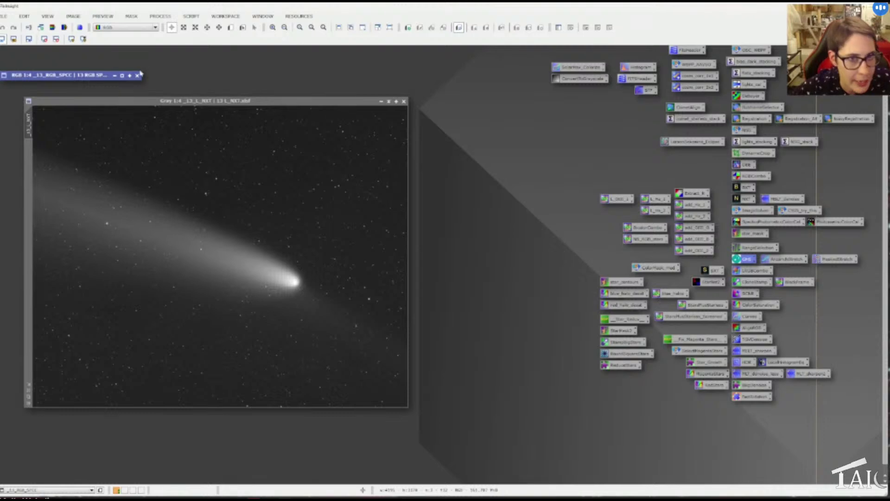
{"action": "left_click", "coordinate": [138, 76]}
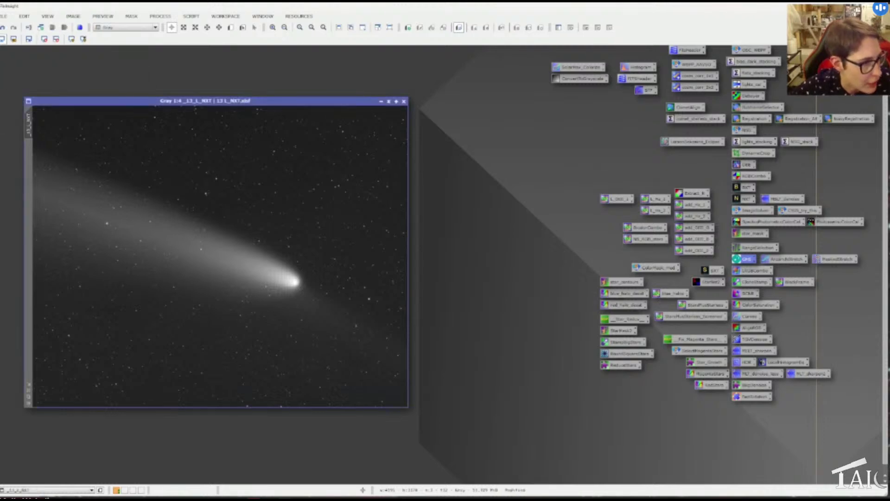
Open 14 RGB stretch.xisf from the file browser, place it partly behind L_NXT, and bring each image to the front for comparison.
{"action": "left_click_drag", "start_coordinate": [743, 259], "coordinate": [292, 222]}
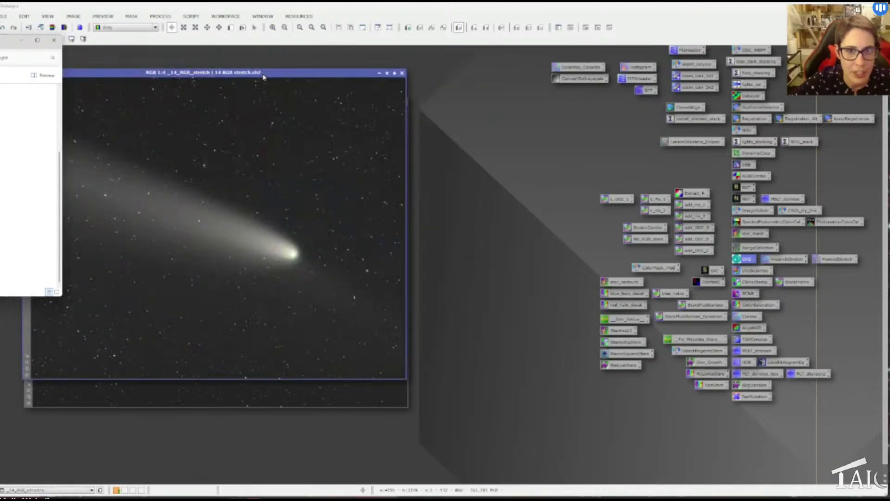
{"action": "left_click", "coordinate": [155, 101]}
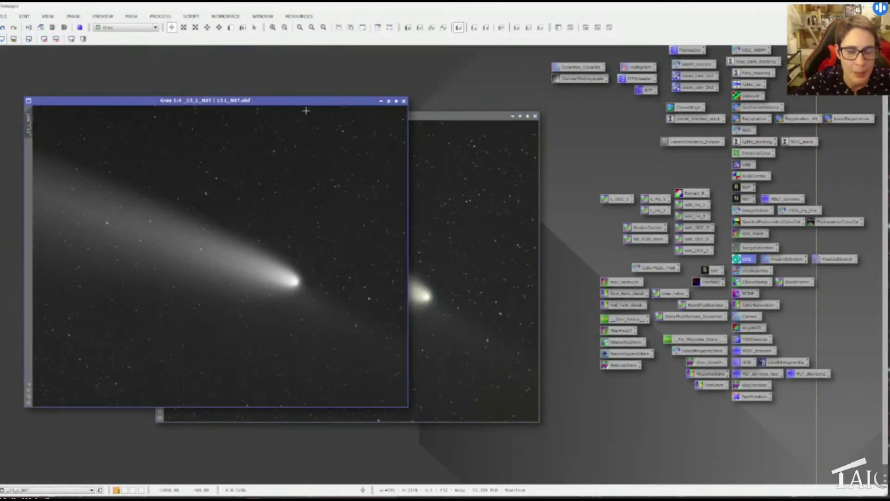
{"action": "left_click", "coordinate": [429, 118]}
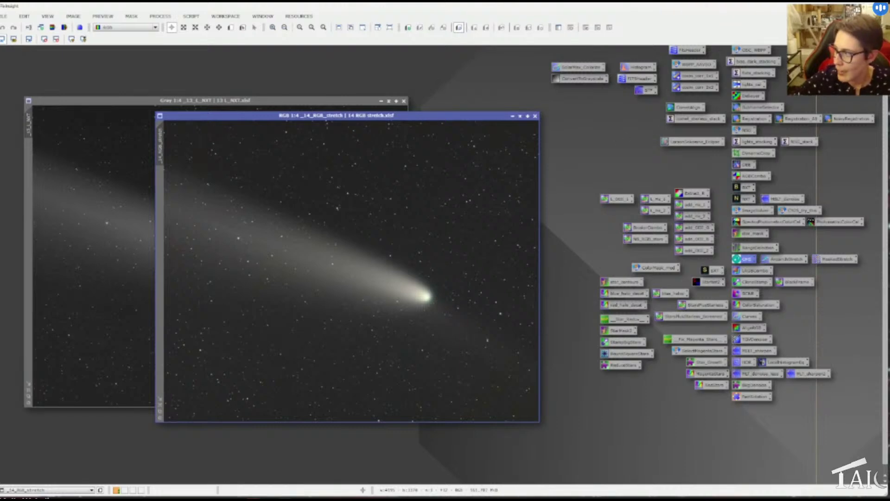
Start closing the L_NXT image, decline to discard its unsaved changes, and collapse its window instead.
{"action": "left_click", "coordinate": [404, 102]}
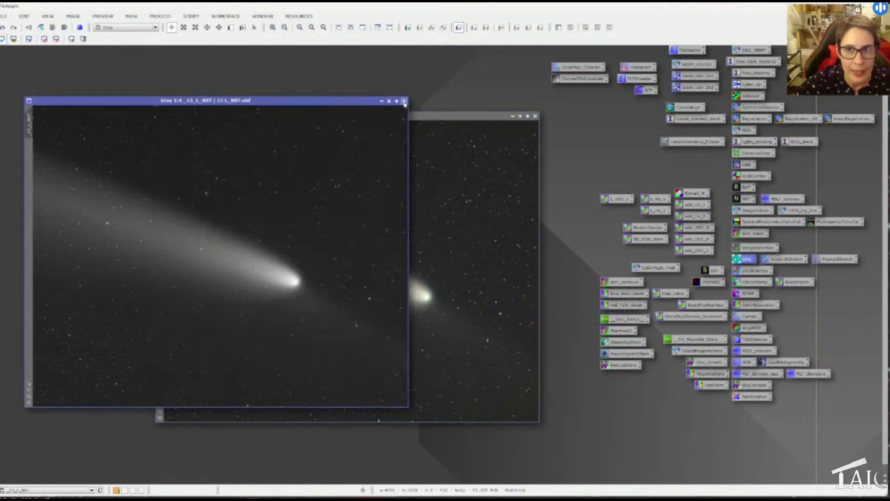
{"action": "left_click", "coordinate": [404, 101]}
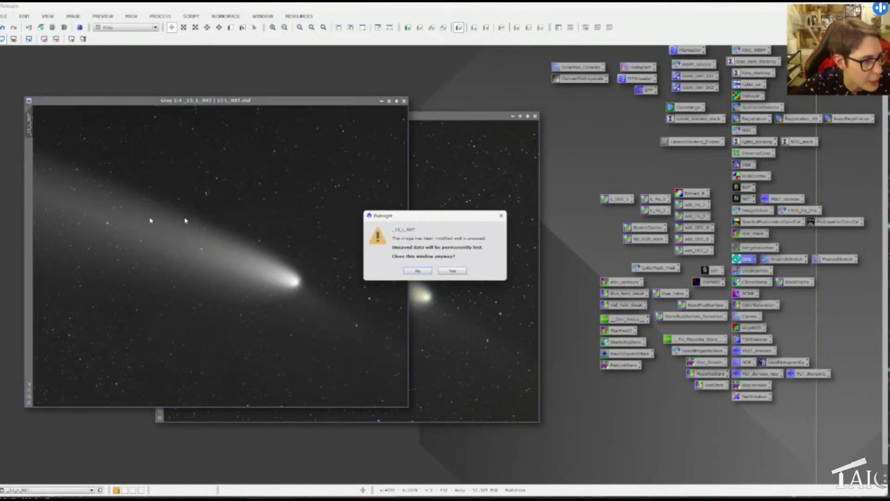
{"action": "left_click", "coordinate": [418, 271]}
{"action": "left_click", "coordinate": [389, 101]}
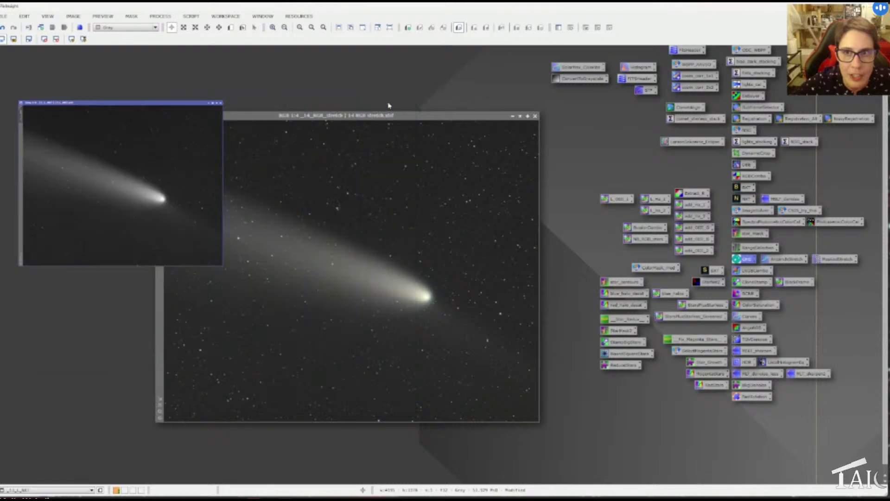
Move the collapsed L_NXT image aside and open 14 L stretch.xisf from the file browser, partly overlapping the RGB image.
{"action": "left_click_drag", "start_coordinate": [110, 111], "coordinate": [118, 51]}
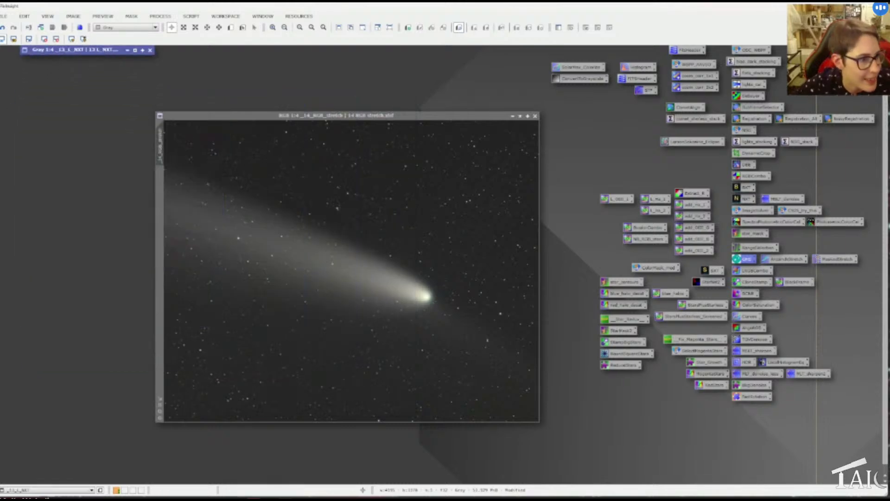
{"action": "key", "text": "alt+Tab"}
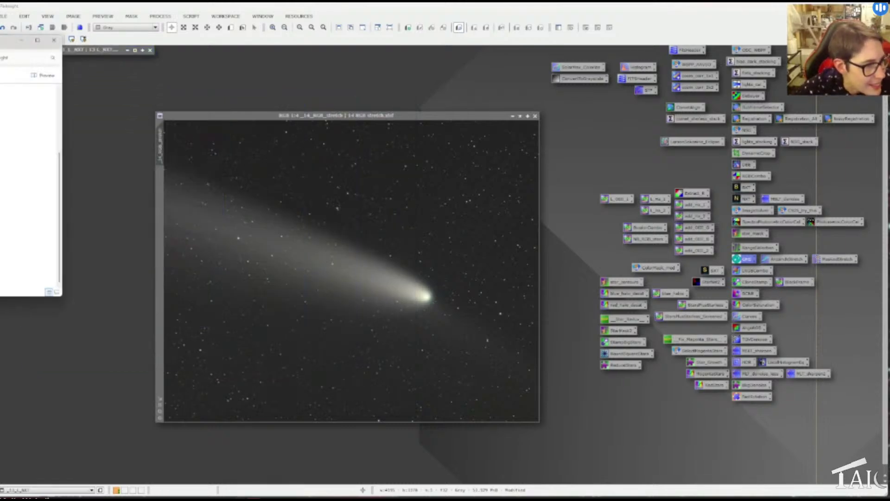
{"action": "left_click_drag", "start_coordinate": [3, 202], "coordinate": [98, 195]}
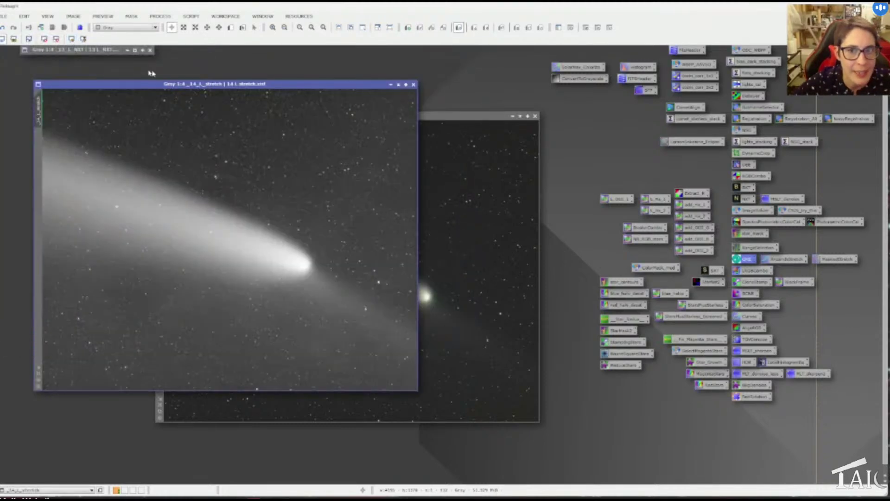
{"action": "left_click_drag", "start_coordinate": [267, 87], "coordinate": [264, 93]}
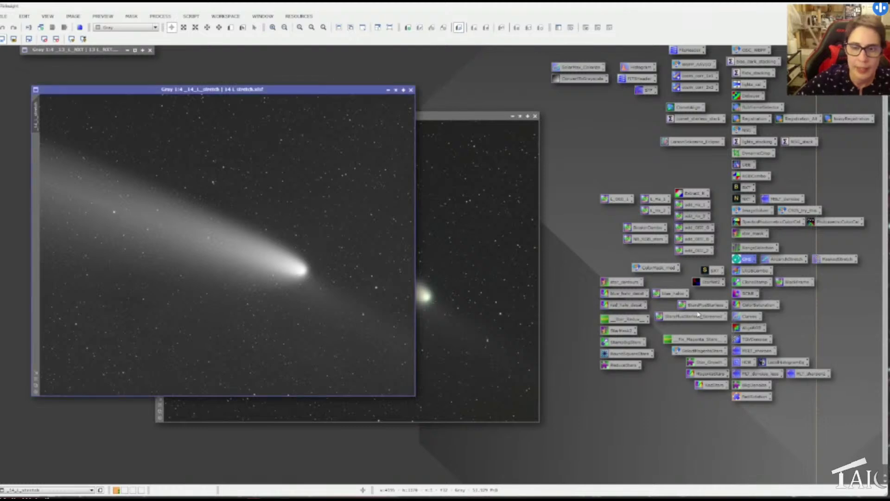
{"action": "left_click_drag", "start_coordinate": [318, 90], "coordinate": [317, 87]}
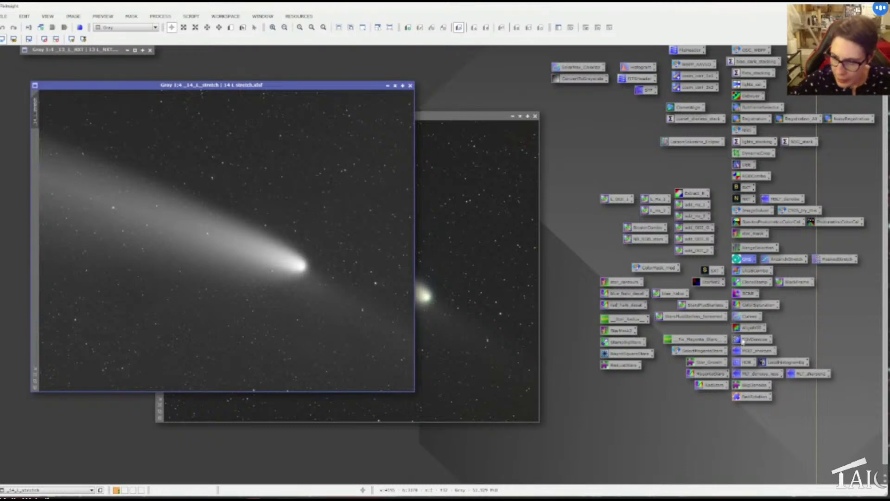
Open LRGBCombination beside the images and choose _13_L_NXT as the source image for the L channel.
{"action": "double_click", "coordinate": [752, 272]}
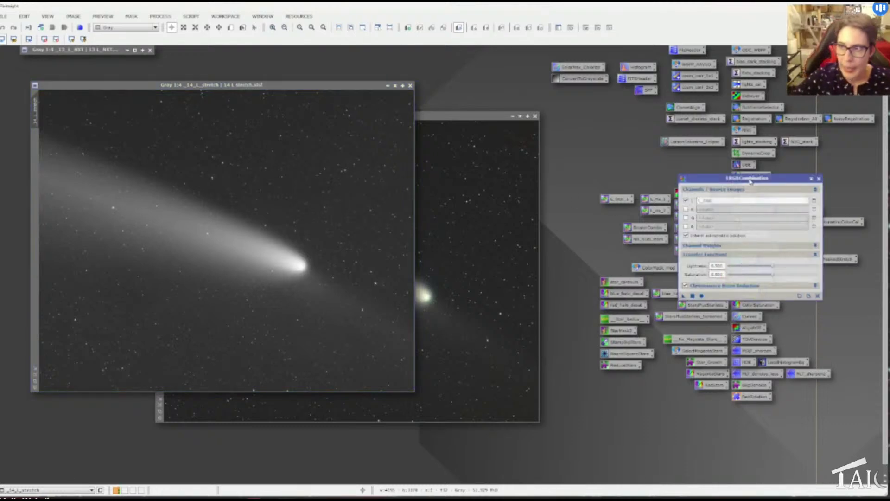
{"action": "left_click_drag", "start_coordinate": [750, 180], "coordinate": [585, 168]}
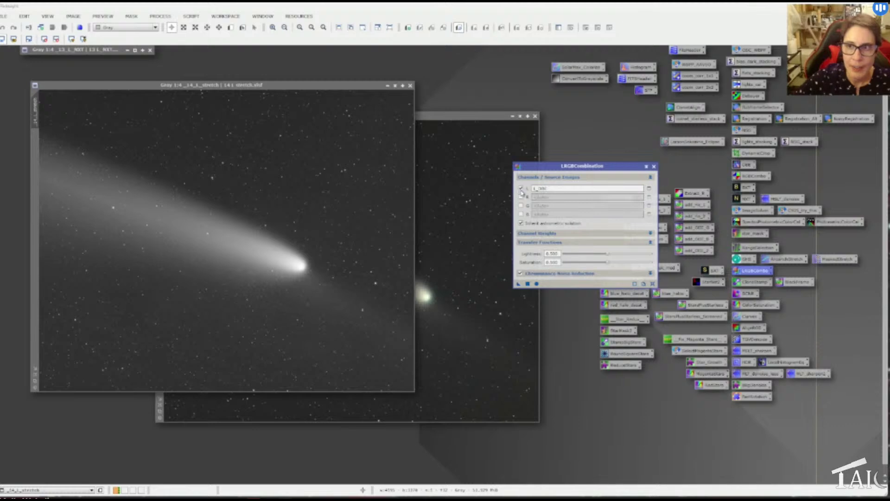
{"action": "left_click", "coordinate": [649, 188]}
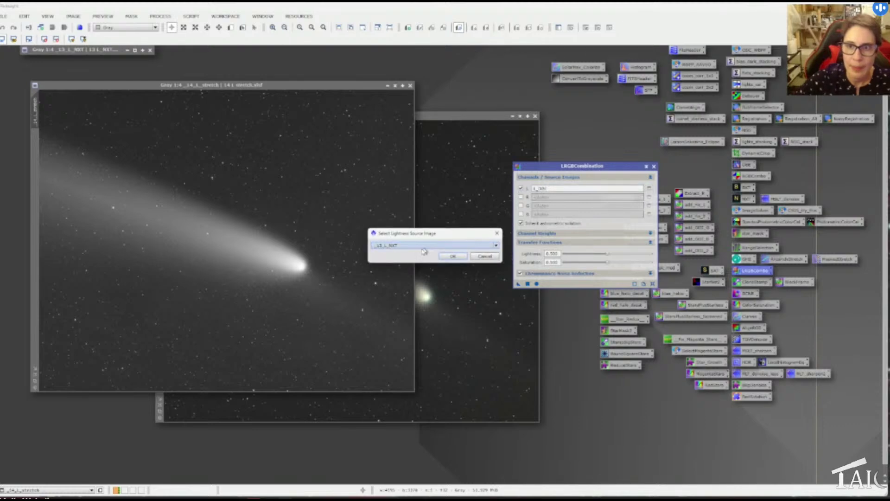
{"action": "left_click", "coordinate": [447, 256]}
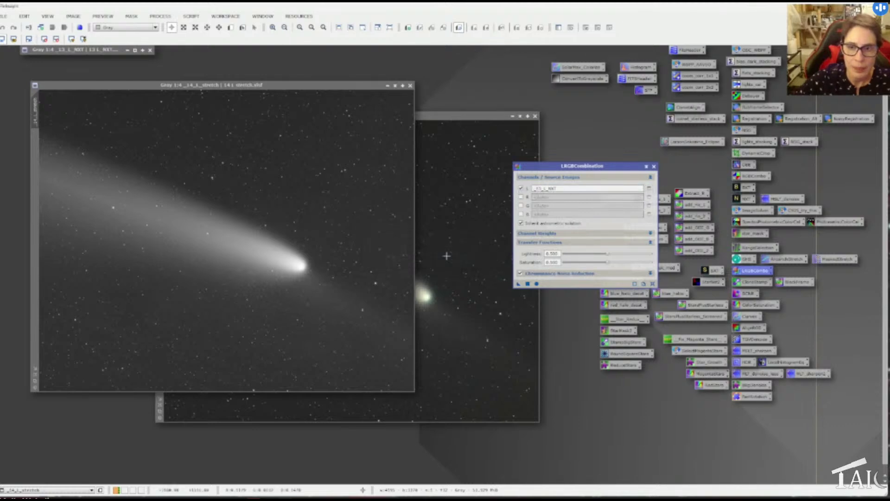
Bring the 14 RGB stretch image to the front, check the channel weights, and apply LRGBCombination to it.
{"action": "left_click", "coordinate": [463, 116]}
{"action": "left_click_drag", "start_coordinate": [397, 117], "coordinate": [357, 111]}
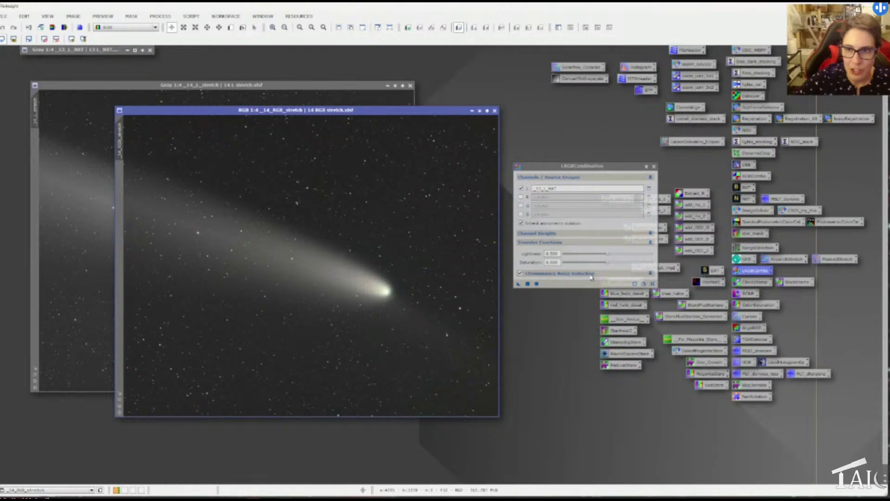
{"action": "left_click", "coordinate": [559, 234]}
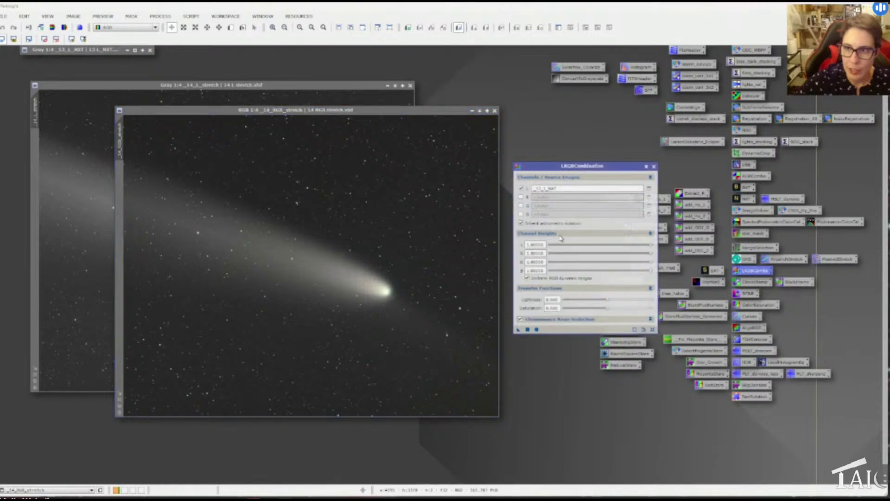
{"action": "left_click", "coordinate": [562, 235]}
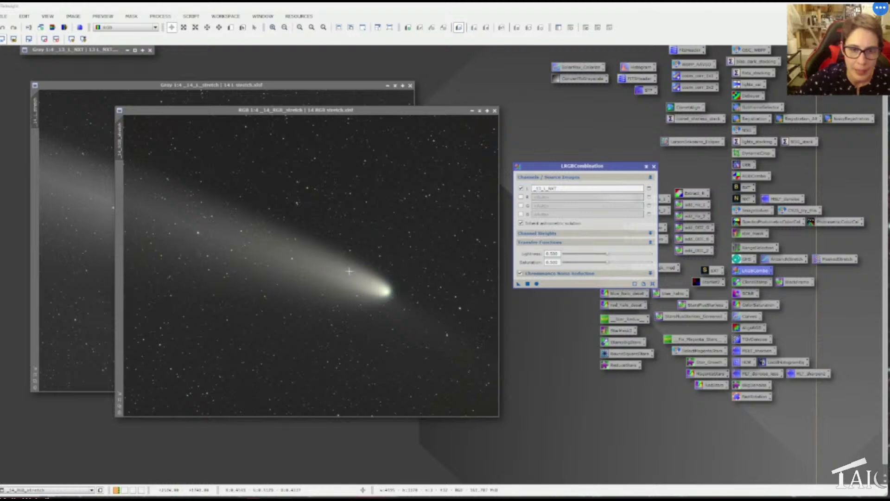
{"action": "left_click", "coordinate": [527, 284]}
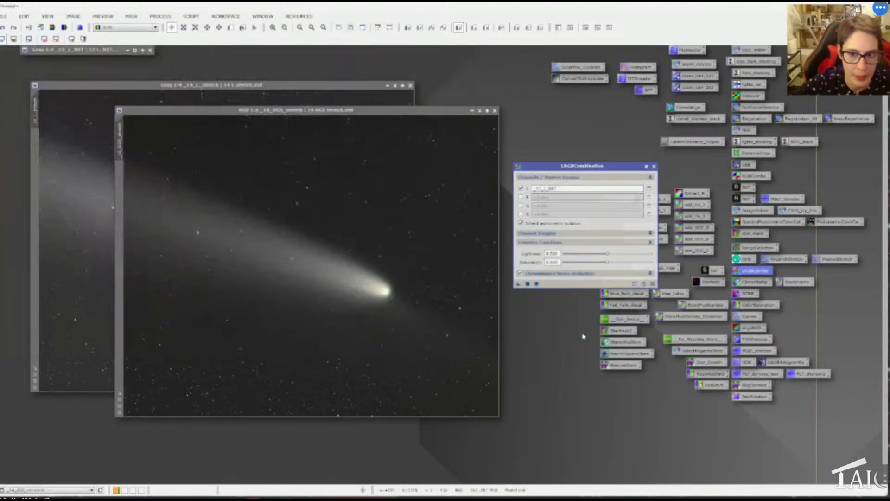
Compare the RGB comet image before and after the luminance combination, examining the comet's tail up close.
{"action": "left_click_drag", "start_coordinate": [289, 112], "coordinate": [274, 109]}
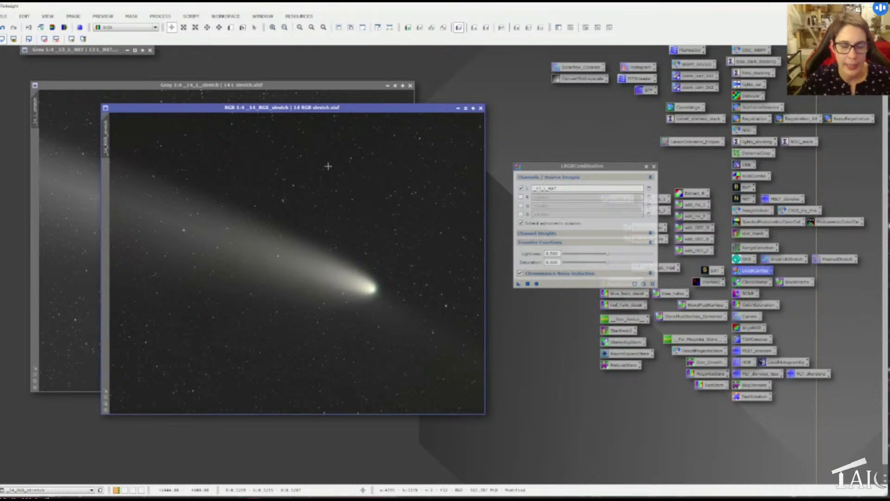
{"action": "key", "text": "ctrl+z"}
{"action": "key", "text": "ctrl+y"}
{"action": "key", "text": "ctrl+z"}
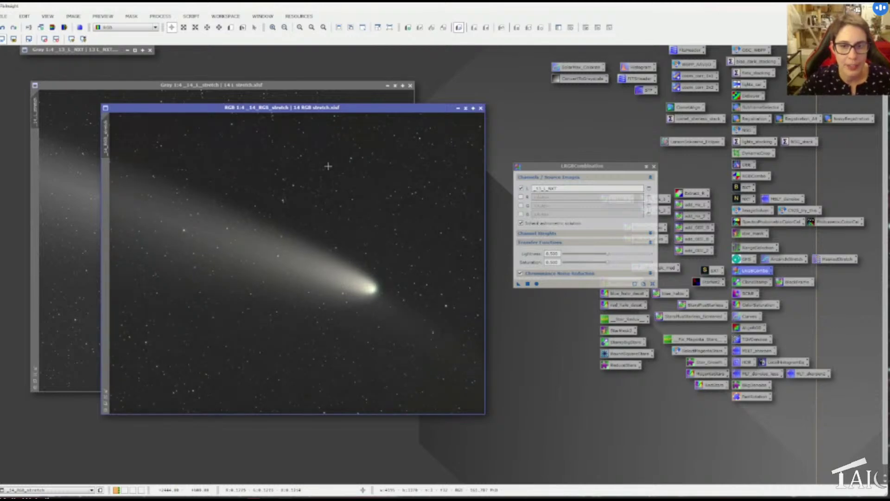
{"action": "key", "text": "ctrl+y"}
{"action": "key", "text": "ctrl+z"}
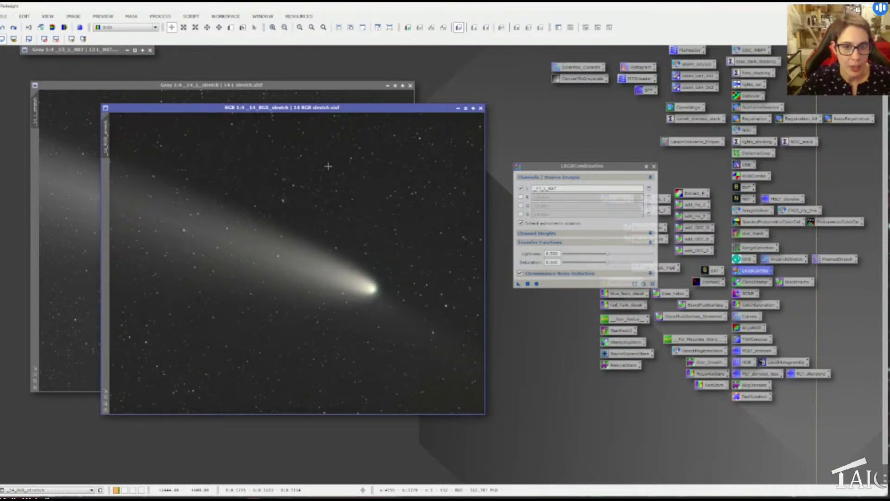
{"action": "key", "text": "ctrl+y"}
{"action": "key", "text": "ctrl+z"}
{"action": "key", "text": "ctrl+y"}
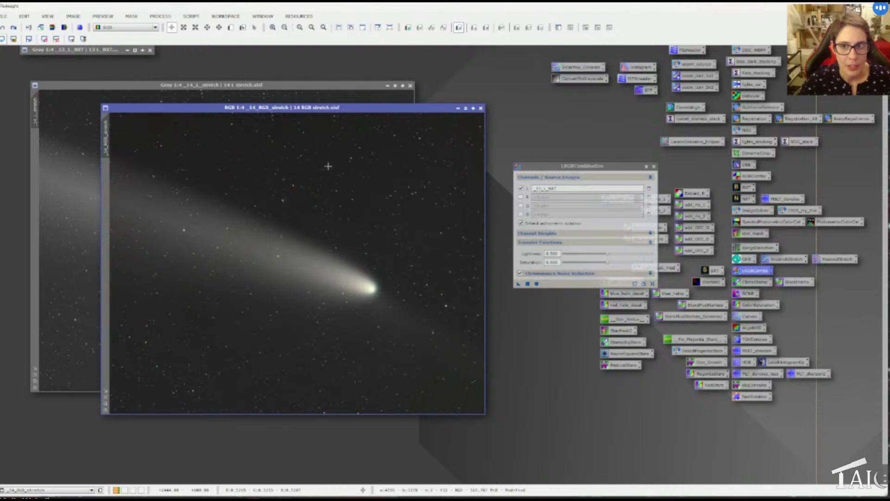
{"action": "key", "text": "ctrl+z"}
{"action": "key", "text": "ctrl+y"}
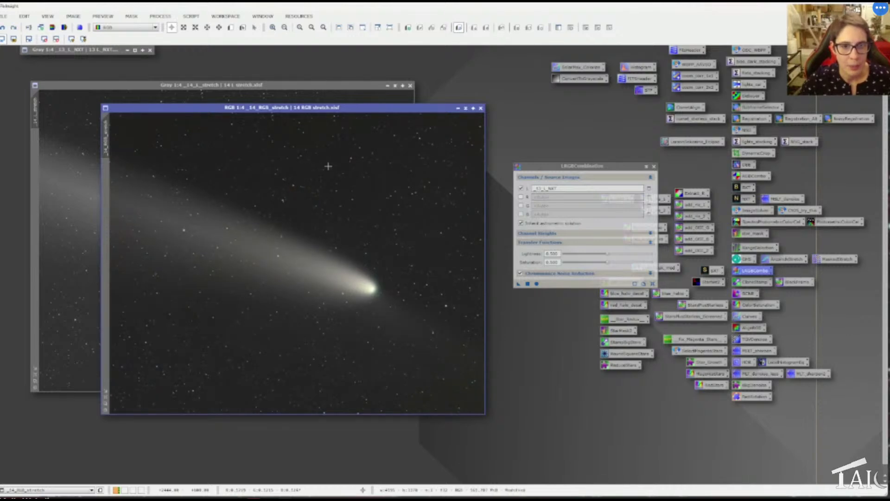
{"action": "key", "text": "ctrl+z"}
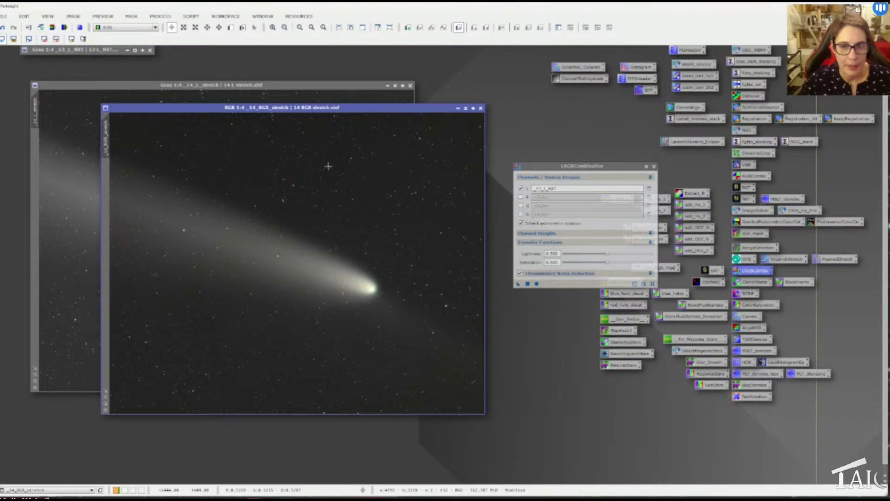
{"action": "key", "text": "ctrl+z"}
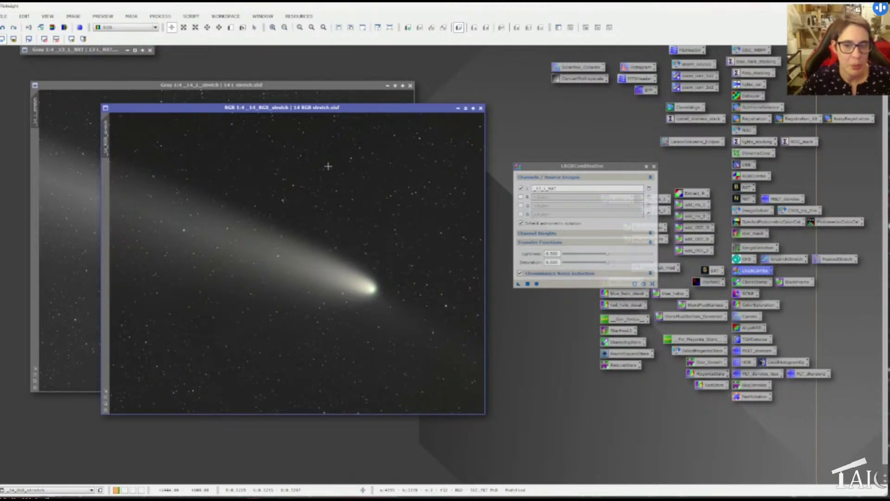
{"action": "key", "text": "ctrl+y"}
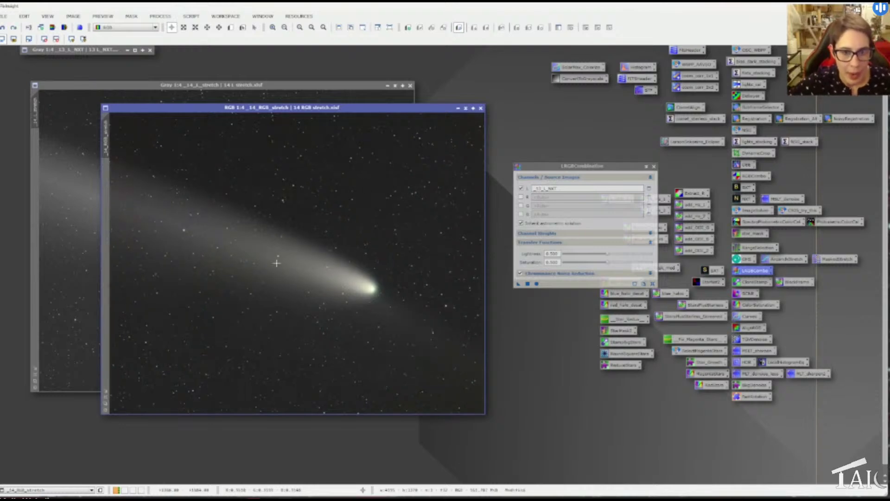
{"action": "scroll", "coordinate": [276, 262], "scroll_direction": "up", "scroll_amount": 2}
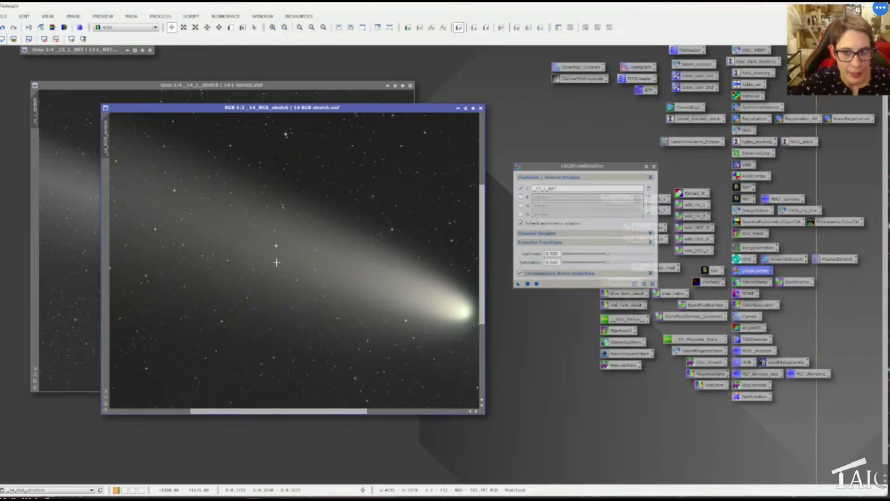
{"action": "scroll", "coordinate": [276, 262], "scroll_direction": "up", "scroll_amount": 1}
{"action": "scroll", "coordinate": [365, 279], "scroll_direction": "down", "scroll_amount": 1}
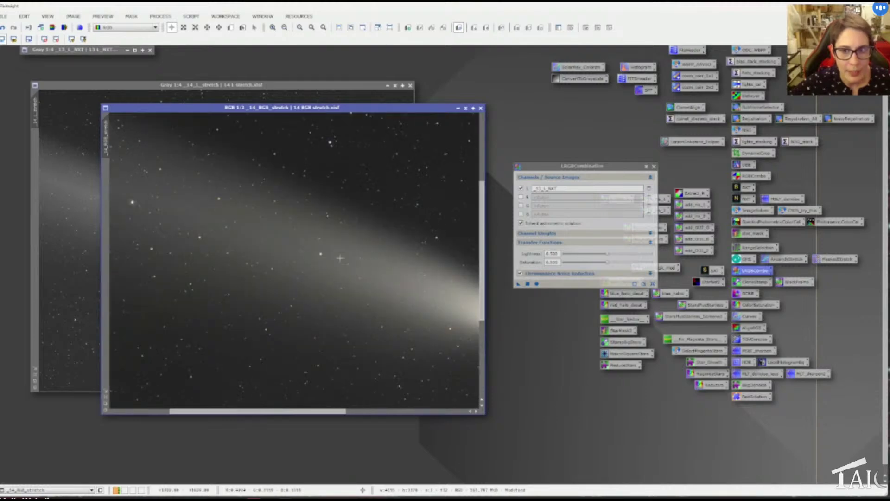
{"action": "scroll", "coordinate": [327, 257], "scroll_direction": "down", "scroll_amount": 2}
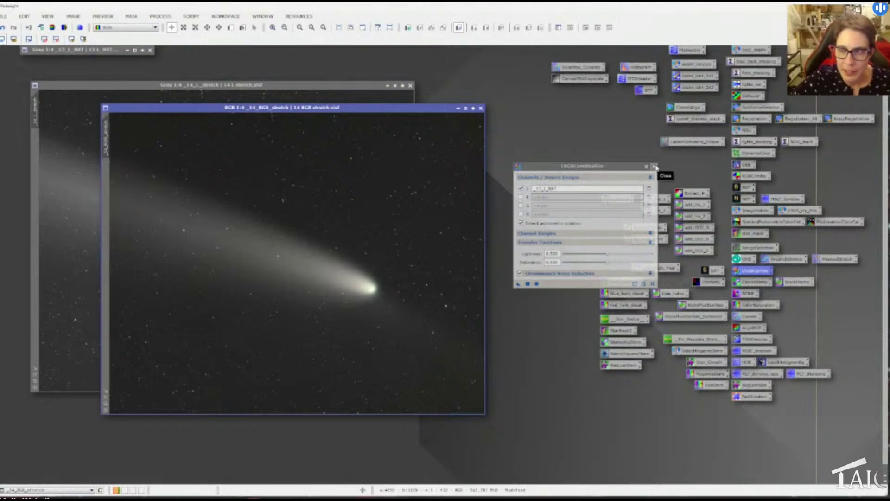
Close LRGBCombination and the 14 L stretch image, and move the combined RGB image into the freed workspace area.
{"action": "left_click", "coordinate": [654, 167]}
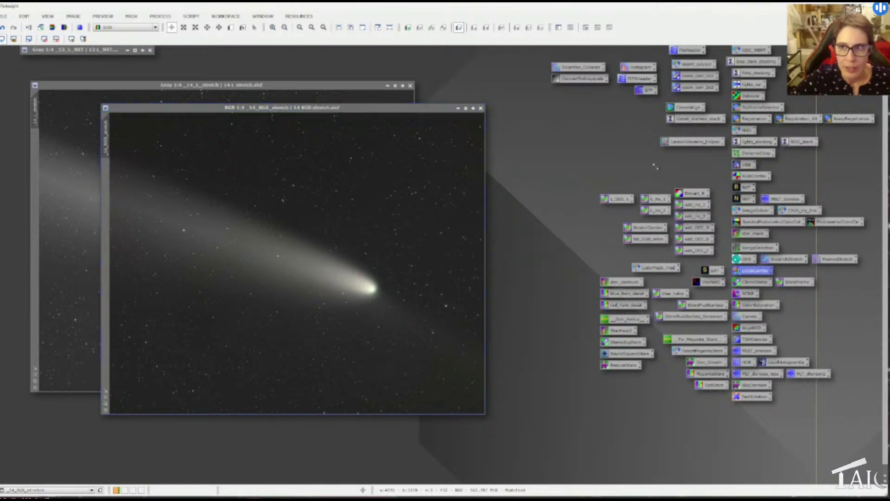
{"action": "left_click", "coordinate": [323, 88]}
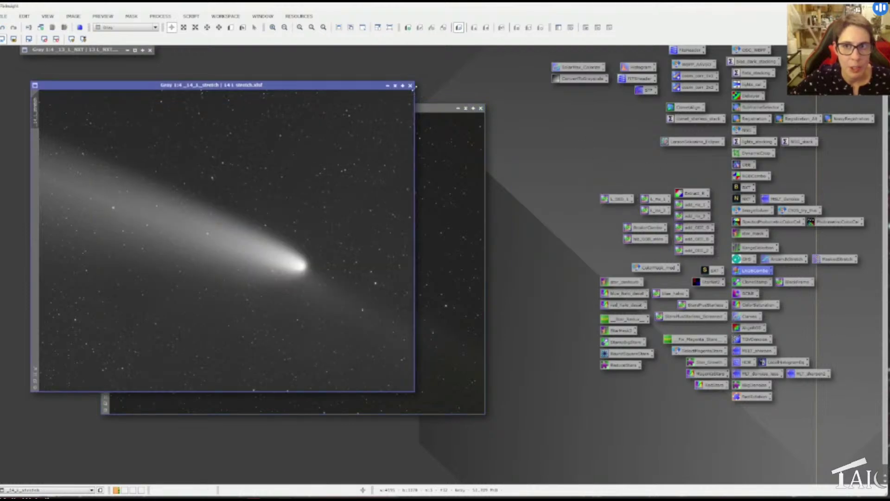
{"action": "left_click", "coordinate": [410, 86]}
{"action": "left_click_drag", "start_coordinate": [377, 112], "coordinate": [299, 96]}
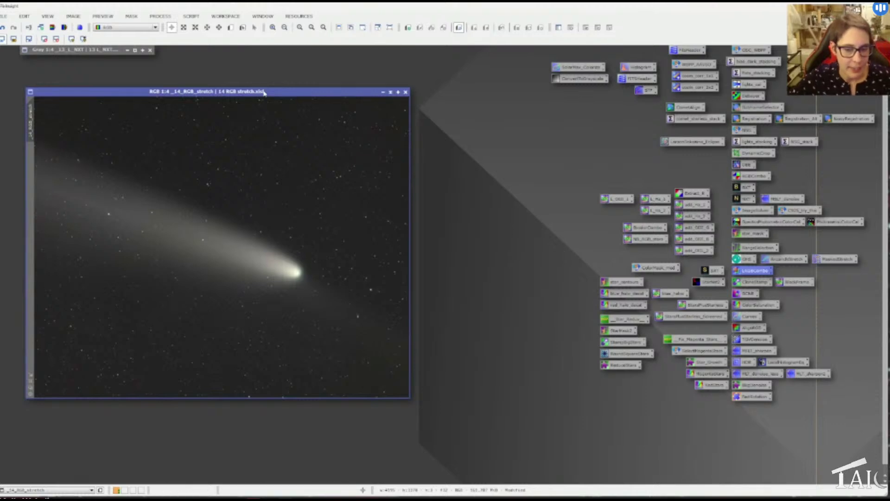
{"action": "left_click_drag", "start_coordinate": [266, 95], "coordinate": [264, 87]}
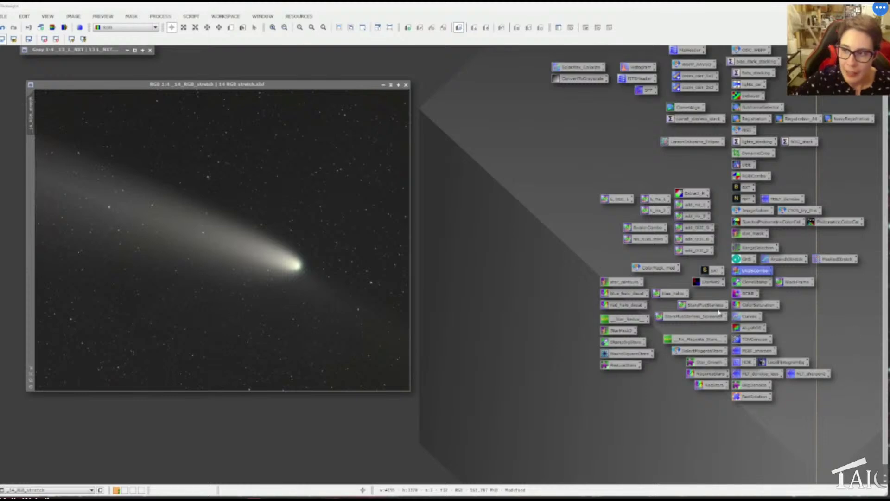
Use CurvesTransformation with a real-time preview to apply a gentle RGB/K curve that anchors shadows and lifts midtones and highlights, then reset the curve.
{"action": "double_click", "coordinate": [745, 318]}
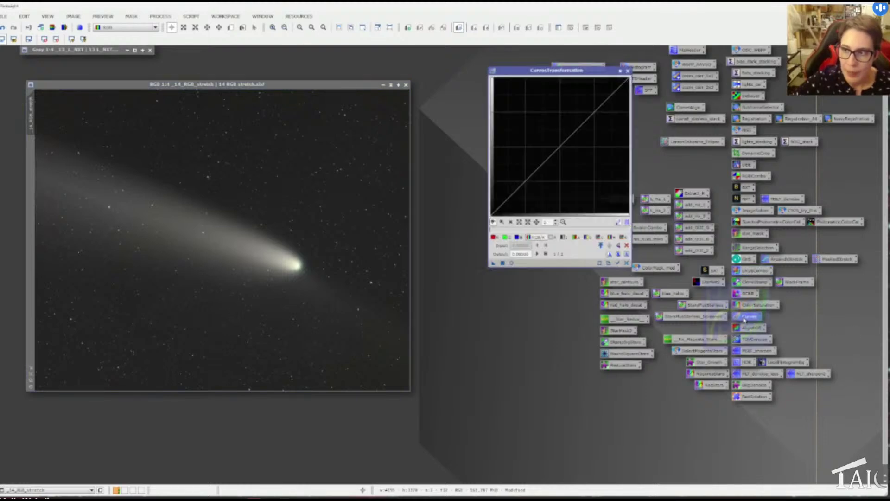
{"action": "left_click", "coordinate": [512, 263]}
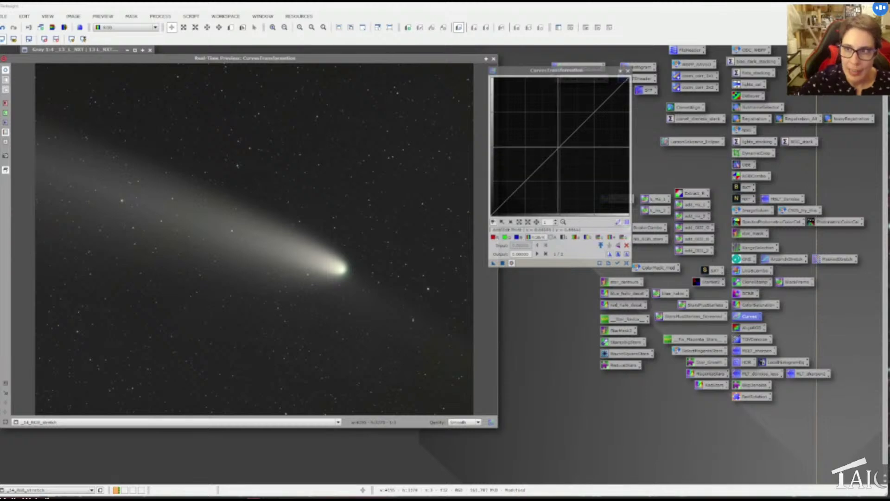
{"action": "left_click_drag", "start_coordinate": [560, 145], "coordinate": [557, 142]}
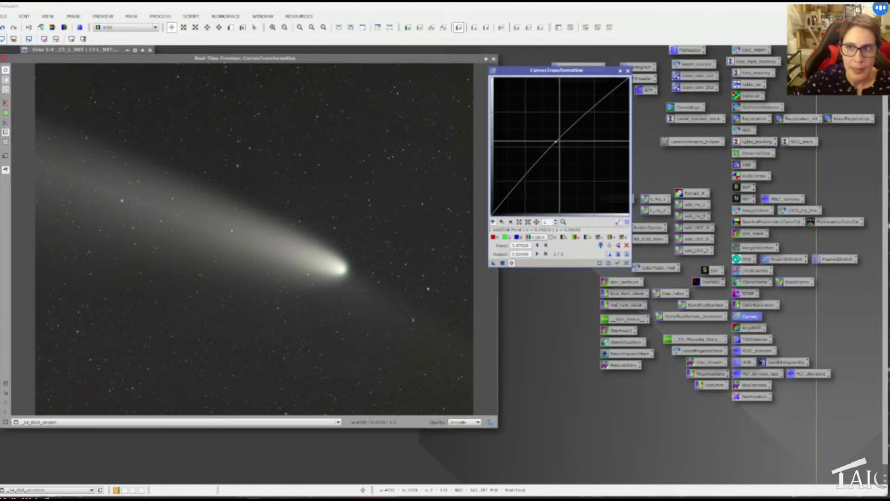
{"action": "left_click", "coordinate": [523, 181]}
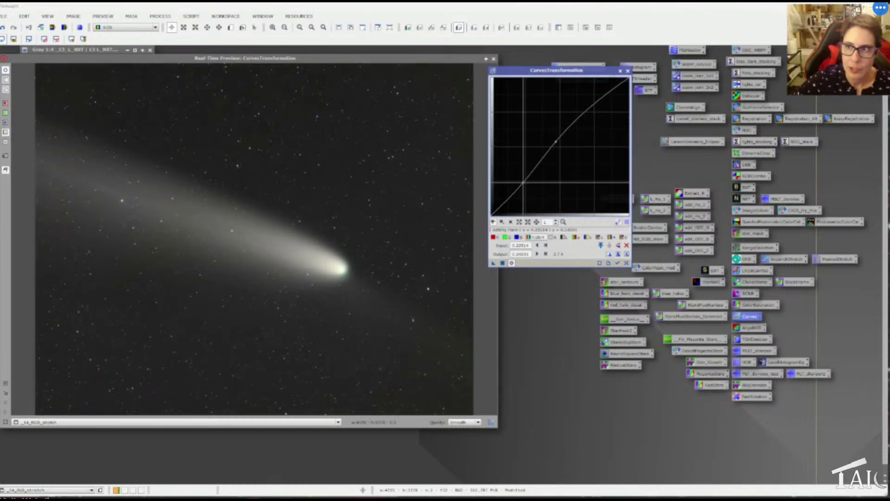
{"action": "left_click", "coordinate": [590, 100]}
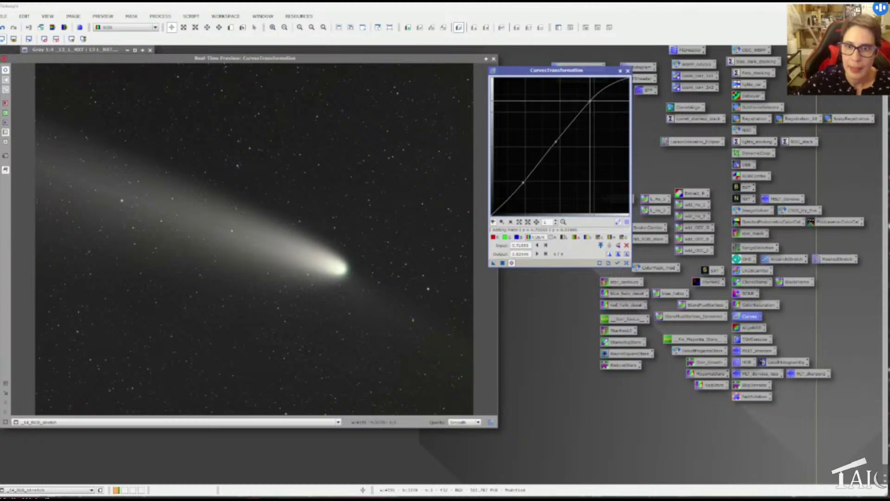
{"action": "left_click_drag", "start_coordinate": [590, 101], "coordinate": [593, 101]}
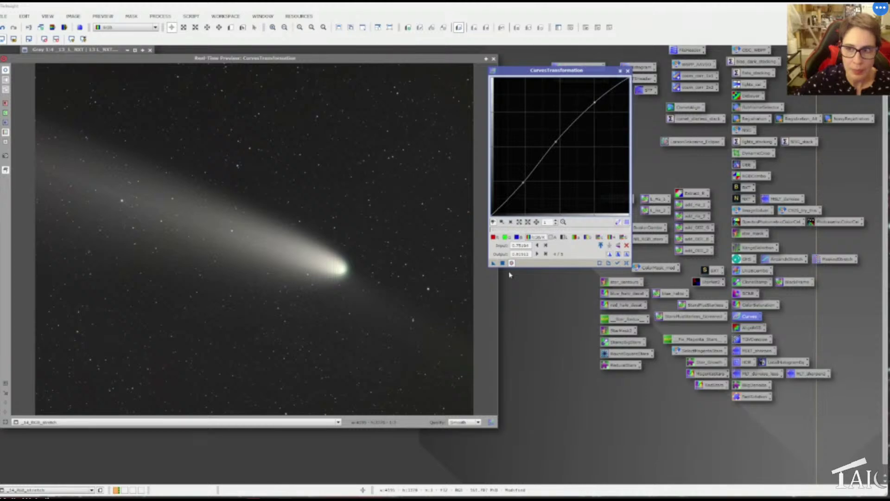
{"action": "left_click", "coordinate": [625, 263]}
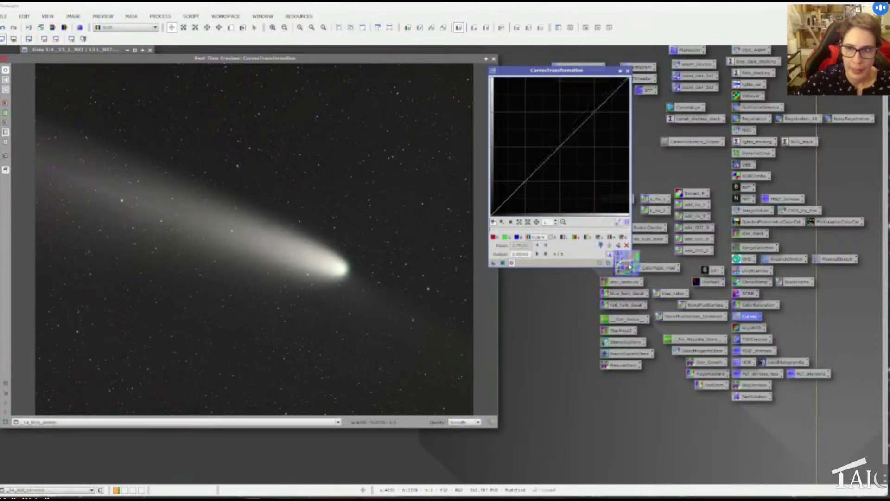
Lift the midpoint of the CIE c* curve to about 0.42 input and 0.59 output, and apply it to the RGB comet image.
{"action": "left_click", "coordinate": [600, 238]}
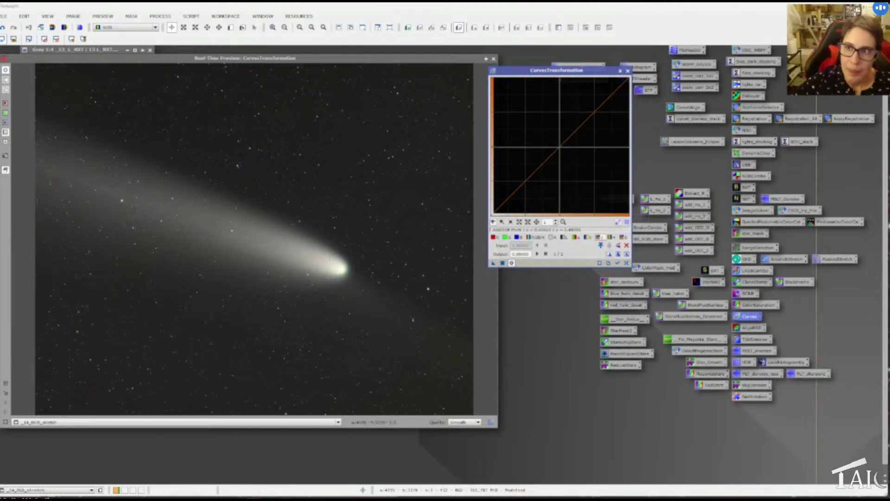
{"action": "left_click", "coordinate": [560, 147]}
{"action": "mouse_move", "coordinate": [560, 146]}
{"action": "left_mouse_down"}
{"action": "mouse_move", "coordinate": [545, 136]}
{"action": "mouse_move", "coordinate": [557, 141]}
{"action": "left_mouse_up"}
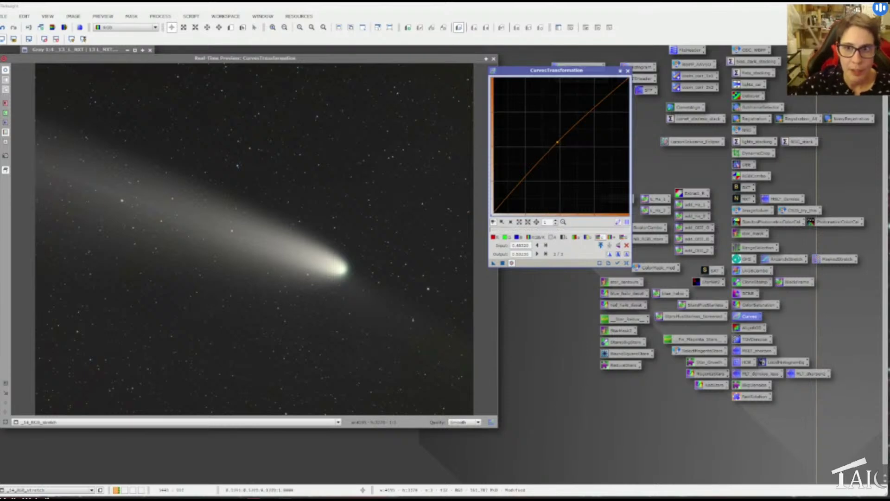
{"action": "left_click_drag", "start_coordinate": [558, 142], "coordinate": [547, 133]}
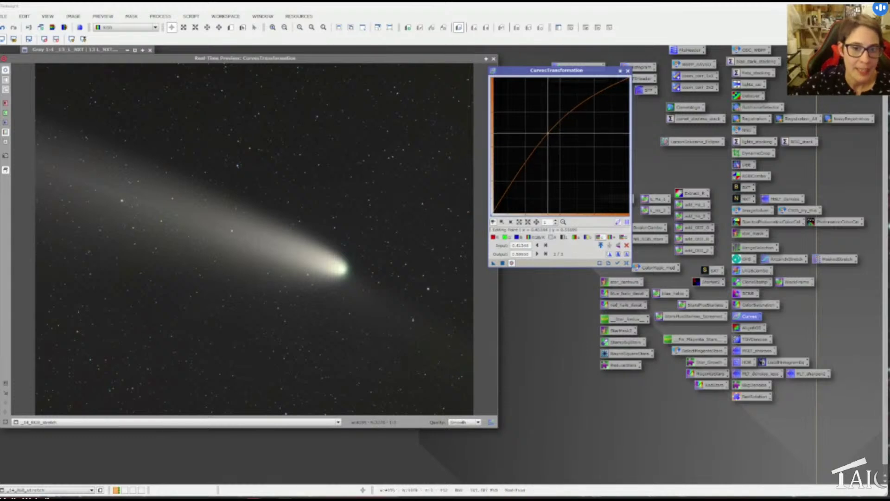
{"action": "mouse_move", "coordinate": [547, 133]}
{"action": "left_mouse_down"}
{"action": "mouse_move", "coordinate": [559, 148]}
{"action": "mouse_move", "coordinate": [494, 108]}
{"action": "mouse_move", "coordinate": [551, 134]}
{"action": "left_mouse_up"}
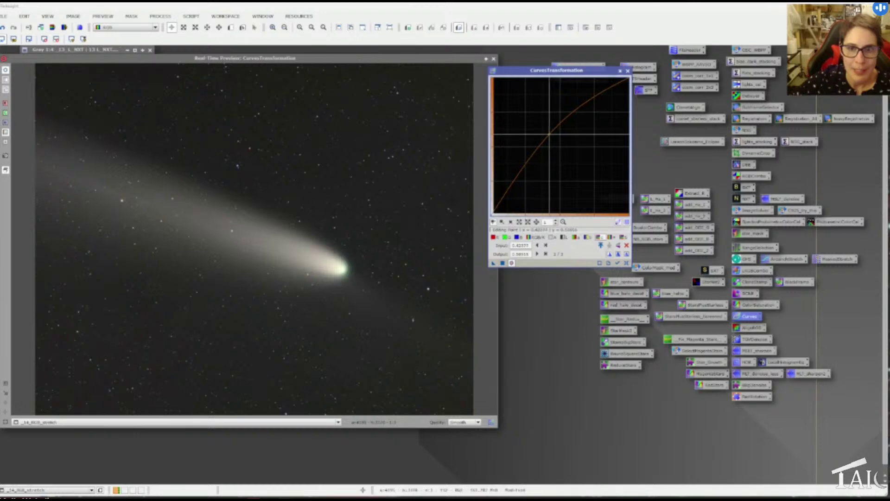
{"action": "left_click", "coordinate": [502, 262]}
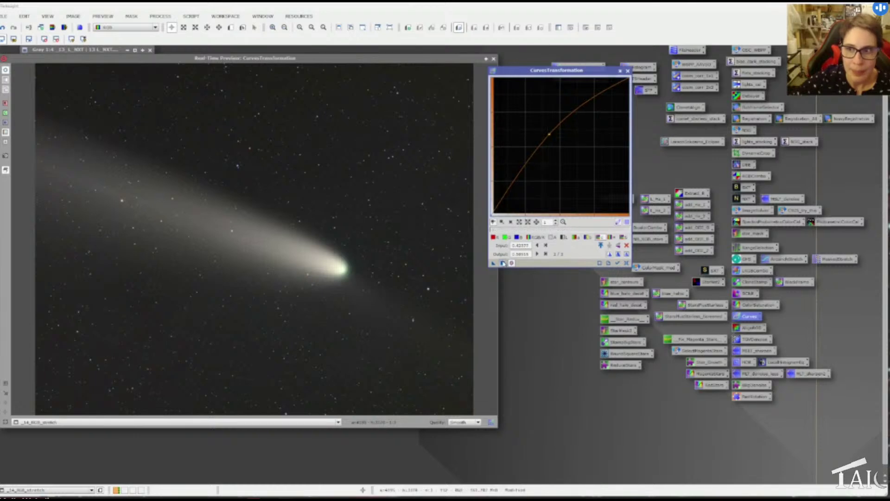
Reset the curve, and close CurvesTransformation and its real-time preview.
{"action": "left_click", "coordinate": [626, 262]}
{"action": "left_click_drag", "start_coordinate": [561, 146], "coordinate": [553, 142]}
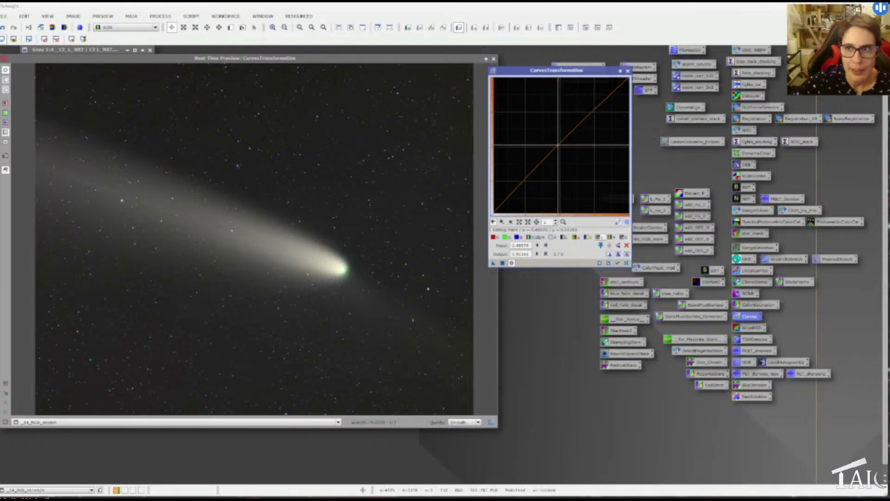
{"action": "left_click", "coordinate": [628, 71]}
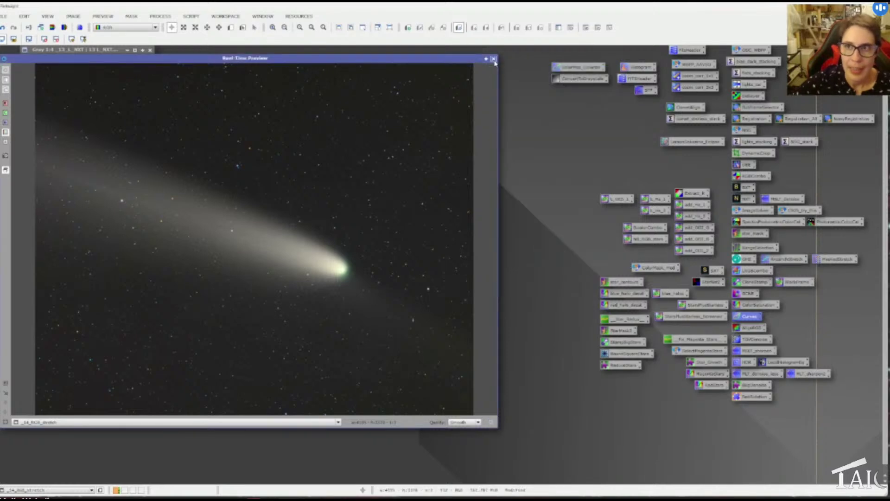
{"action": "left_click", "coordinate": [493, 58]}
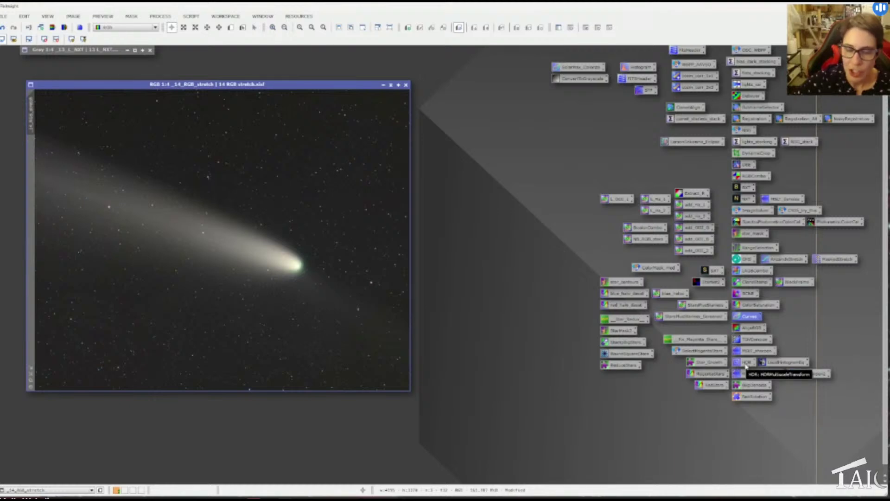
Open HDRMultiscaleTransform and place its dialog clear of the comet image.
{"action": "double_click", "coordinate": [746, 364]}
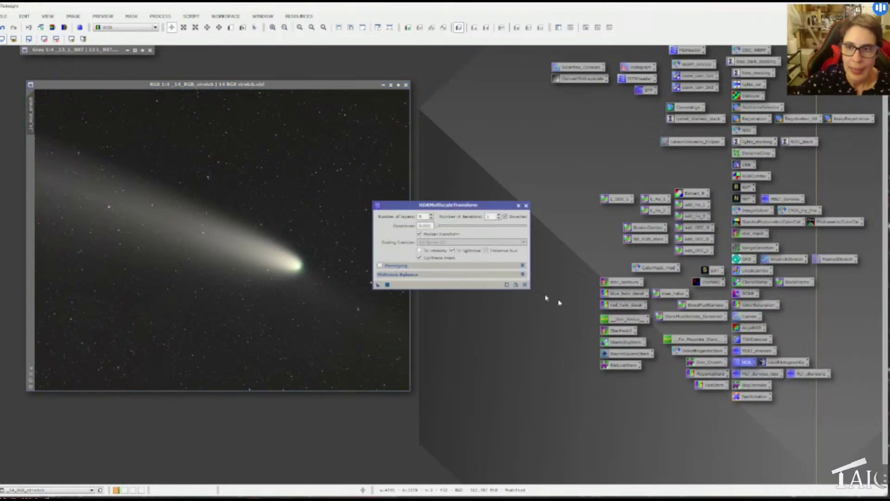
{"action": "left_click_drag", "start_coordinate": [458, 206], "coordinate": [490, 201]}
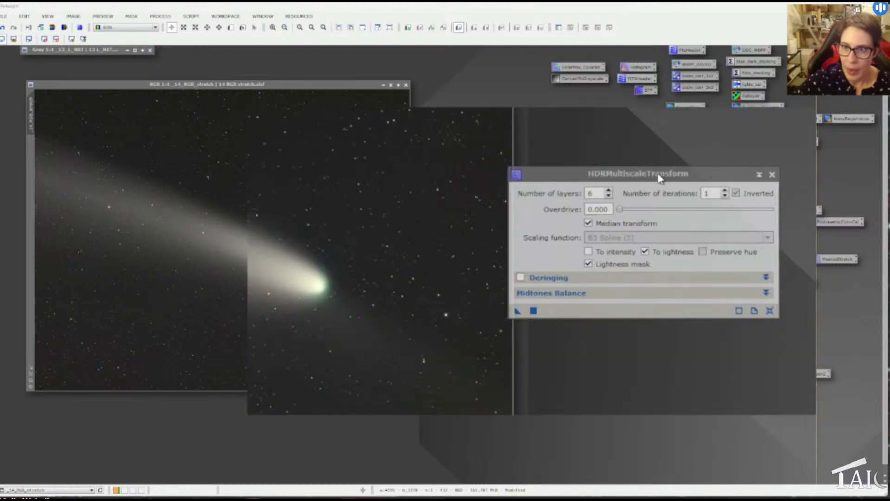
{"action": "left_click_drag", "start_coordinate": [660, 177], "coordinate": [676, 175]}
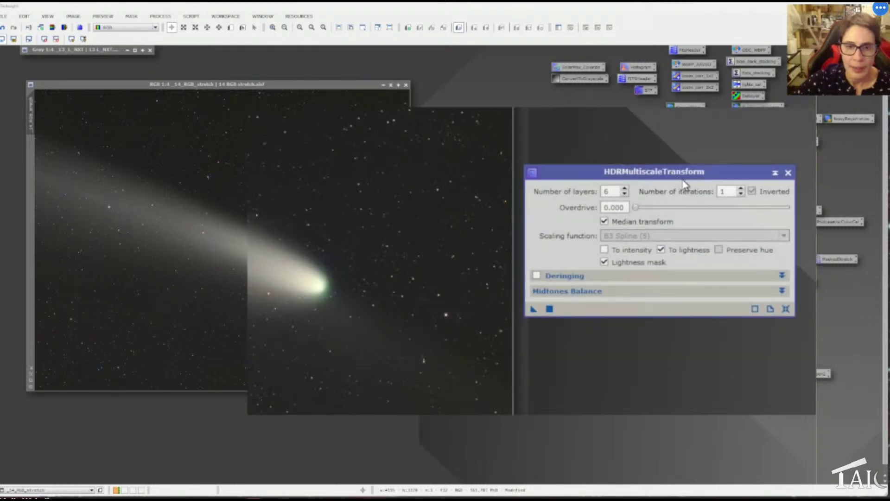
Define a preview around the comet's head, inspect it up close, and delete the preview.
{"action": "left_click", "coordinate": [230, 27]}
{"action": "left_click_drag", "start_coordinate": [218, 200], "coordinate": [397, 364]}
{"action": "left_click", "coordinate": [33, 145]}
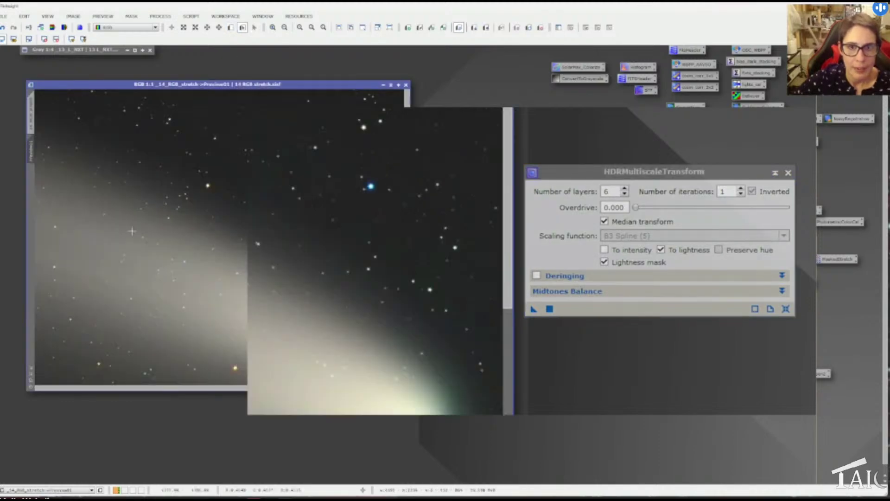
{"action": "left_click_drag", "start_coordinate": [511, 265], "coordinate": [511, 308]}
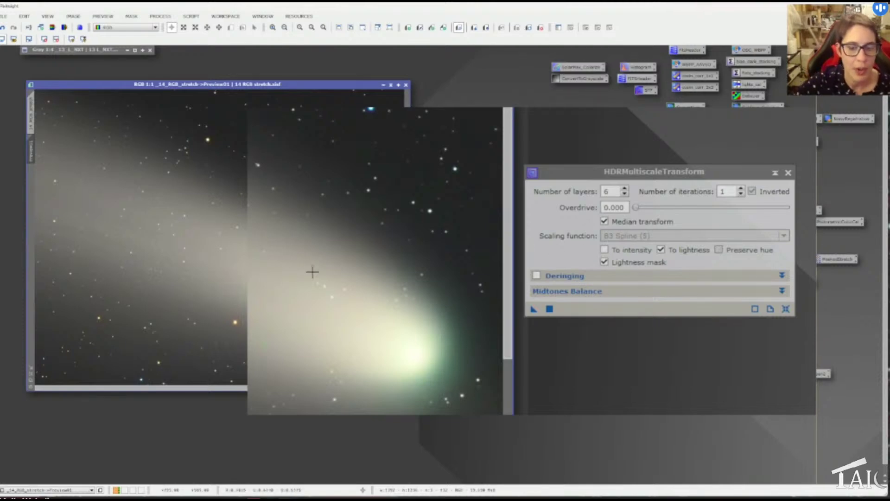
{"action": "left_click", "coordinate": [32, 123]}
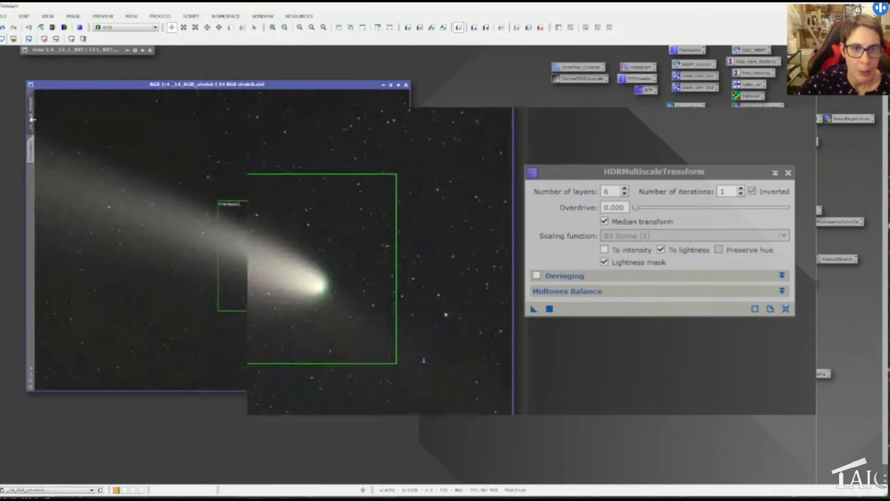
{"action": "left_click", "coordinate": [540, 28]}
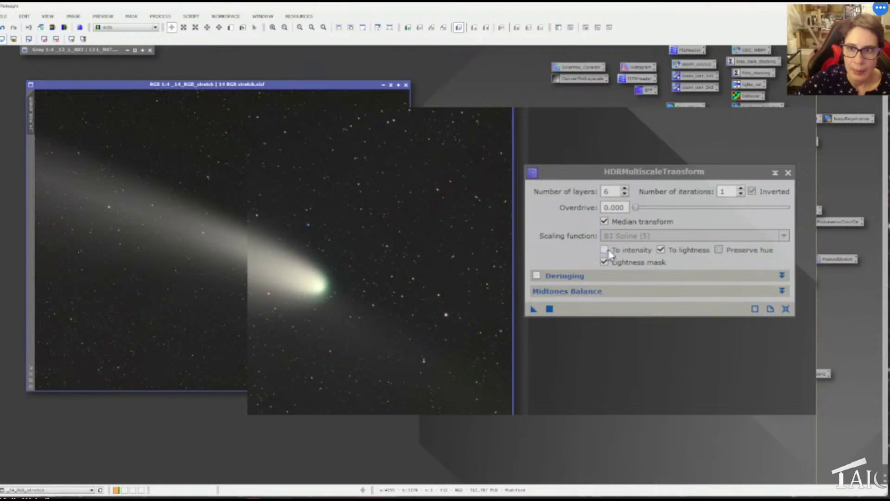
Set HDRMultiscaleTransform to 8 layers, check the scaling functions, keep the median transform enabled, and apply it to the comet image.
{"action": "left_click", "coordinate": [625, 190]}
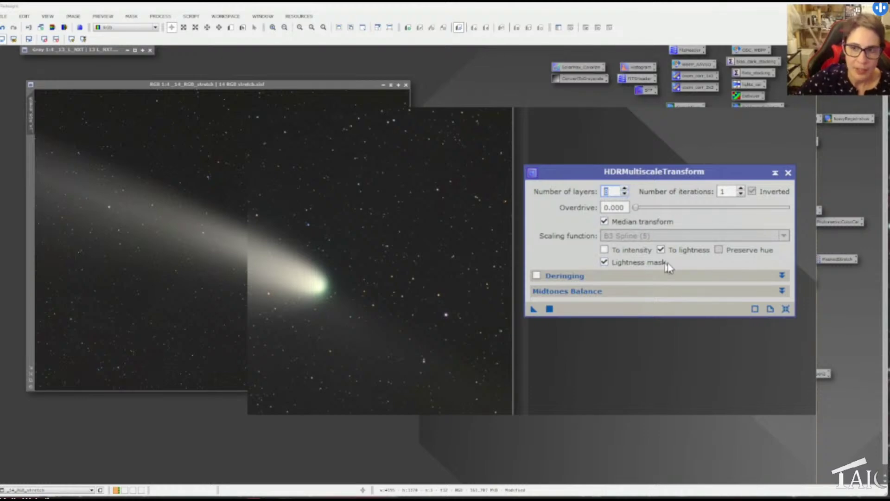
{"action": "left_click", "coordinate": [603, 222]}
{"action": "left_click", "coordinate": [629, 235]}
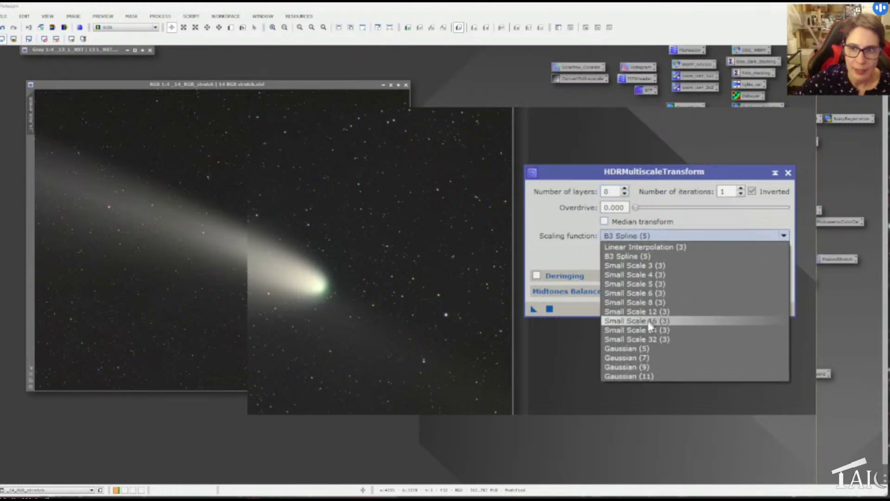
{"action": "left_click", "coordinate": [644, 235]}
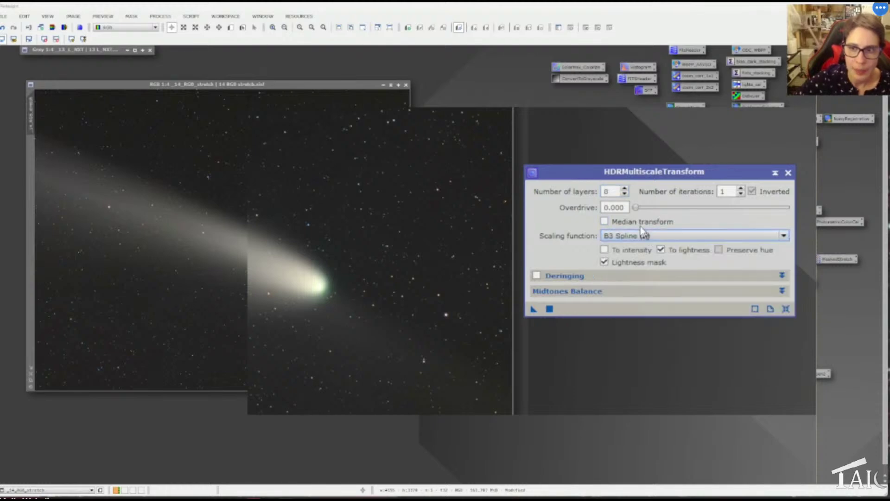
{"action": "left_click", "coordinate": [641, 222]}
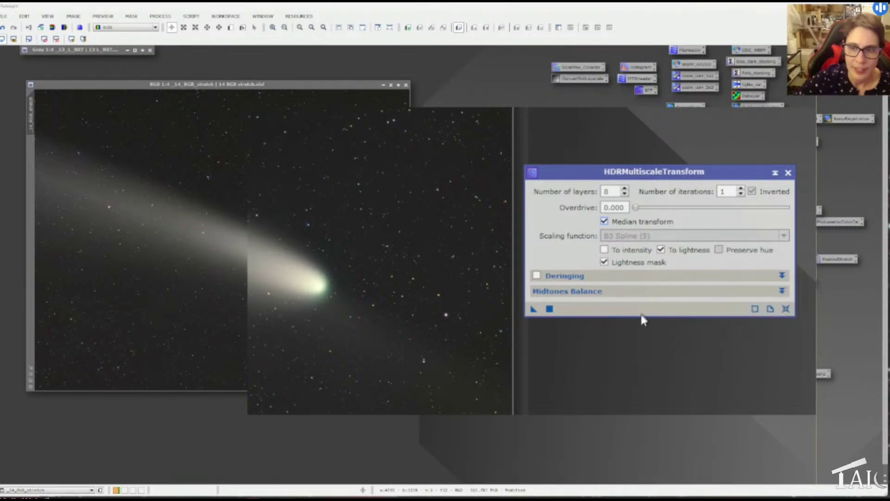
{"action": "left_click", "coordinate": [550, 309]}
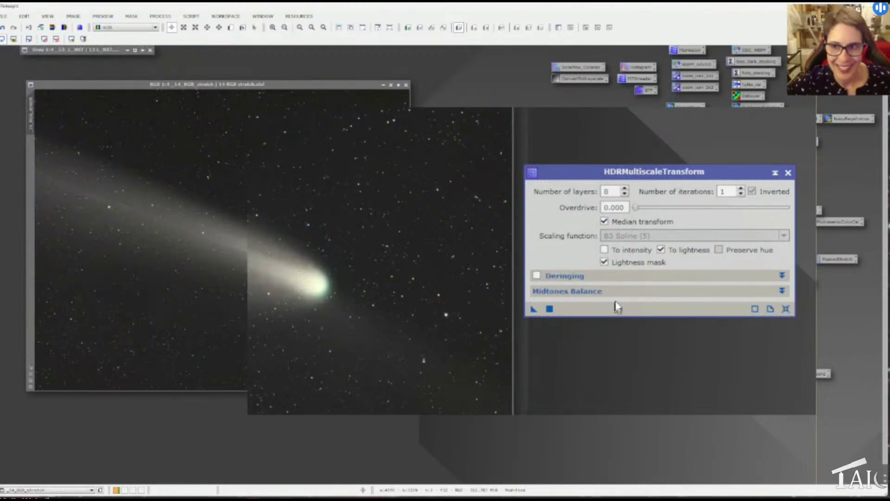
Move the HDRMultiscaleTransform dialog out of the way and examine the comet's head and tail up close.
{"action": "left_click_drag", "start_coordinate": [660, 173], "coordinate": [685, 132]}
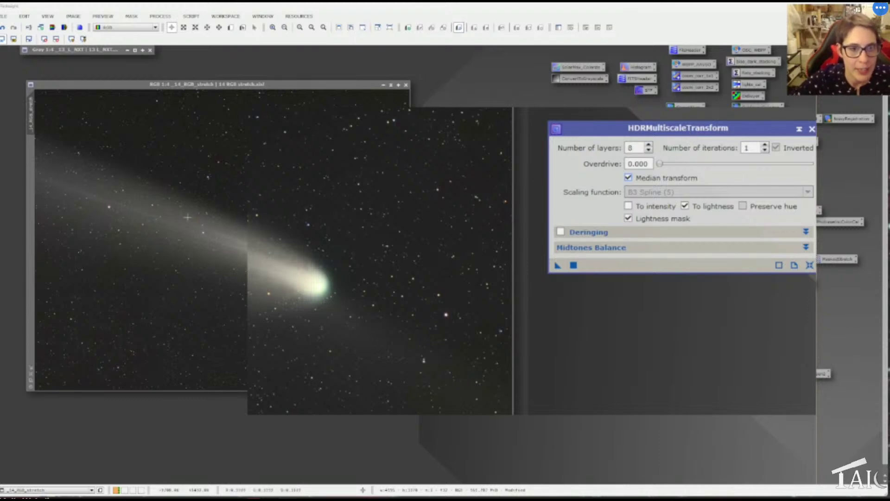
{"action": "left_click", "coordinate": [243, 243]}
{"action": "scroll", "coordinate": [241, 264], "scroll_direction": "up", "scroll_amount": 2}
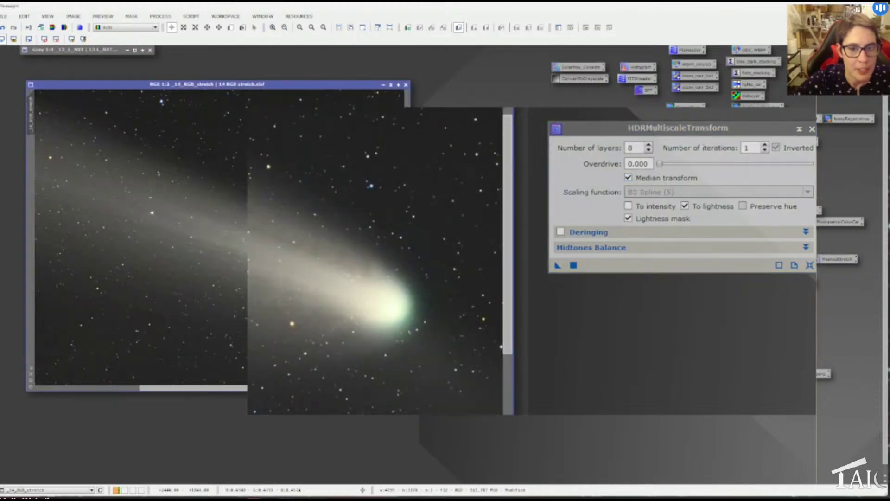
{"action": "scroll", "coordinate": [248, 255], "scroll_direction": "up", "scroll_amount": 1}
{"action": "scroll", "coordinate": [162, 224], "scroll_direction": "down", "scroll_amount": 1}
{"action": "scroll", "coordinate": [183, 228], "scroll_direction": "down", "scroll_amount": 1}
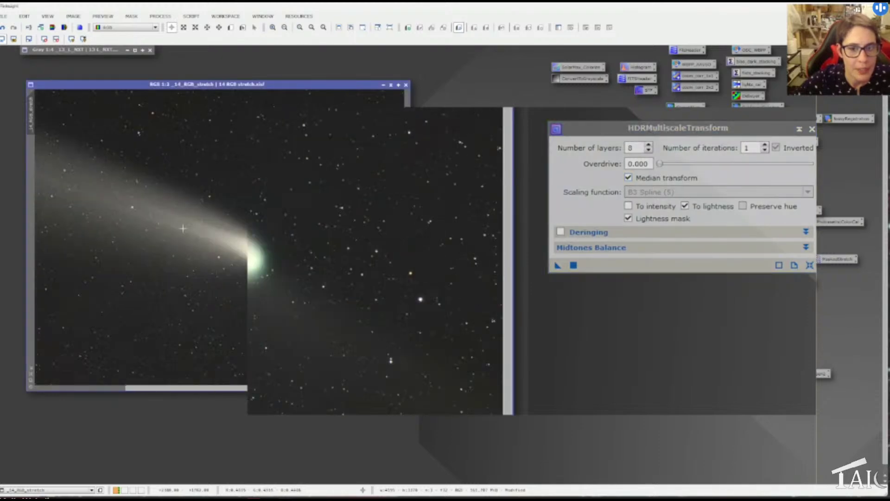
{"action": "scroll", "coordinate": [183, 228], "scroll_direction": "down", "scroll_amount": 1}
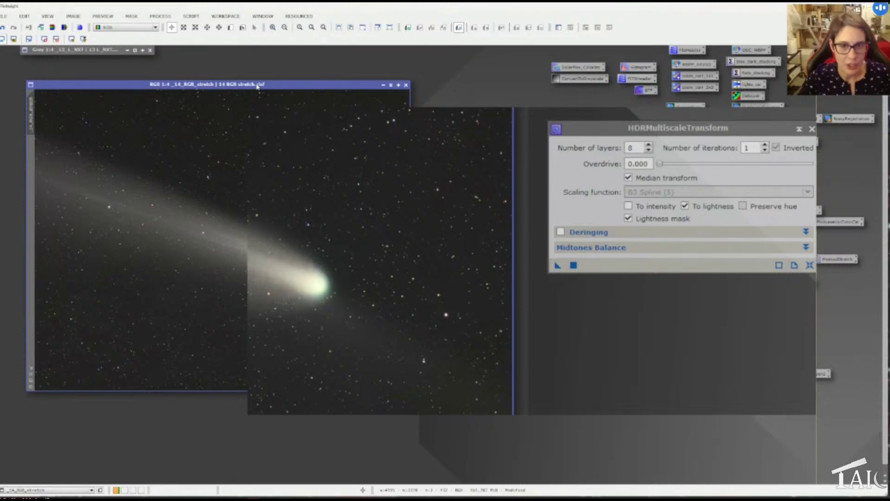
Compare the comet image repeatedly before and after processing by stepping back and forth through its history.
{"action": "key", "text": "ctrl+shift+z"}
{"action": "key", "text": "ctrl+shift+z"}
{"action": "key", "text": "ctrl+shift+z"}
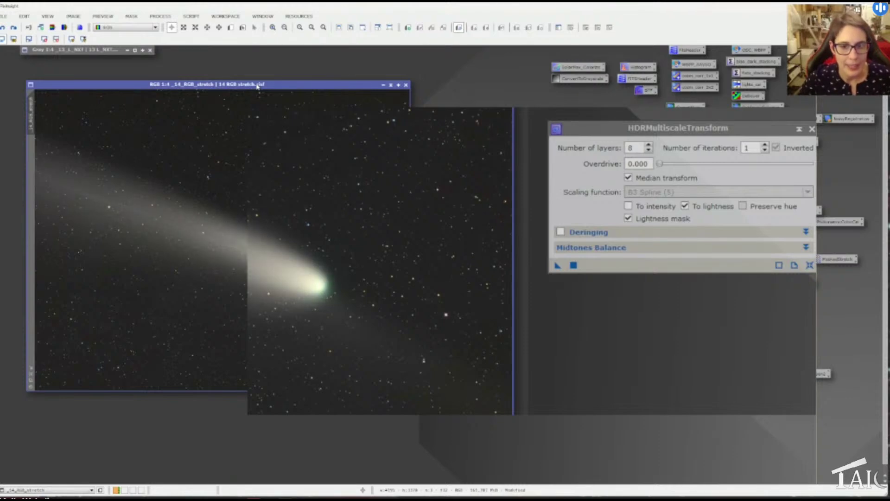
{"action": "key", "text": "ctrl+shift+z"}
{"action": "key", "text": "ctrl+shift+z"}
{"action": "key", "text": "ctrl+shift+z"}
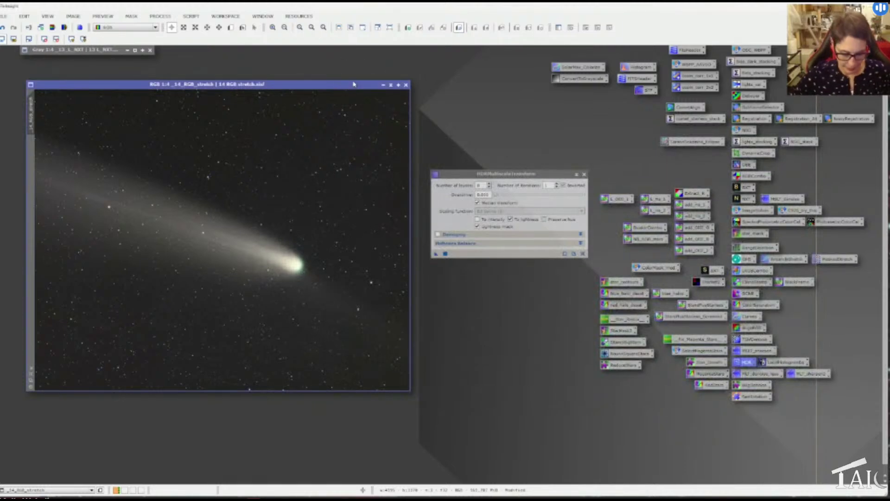
{"action": "key", "text": "ctrl+y"}
{"action": "key", "text": "ctrl+z"}
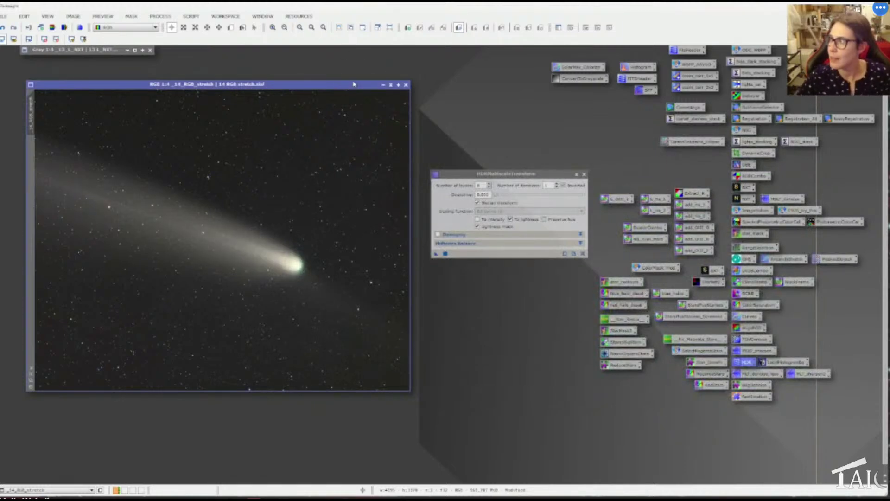
{"action": "key", "text": "ctrl+y"}
{"action": "key", "text": "ctrl+z"}
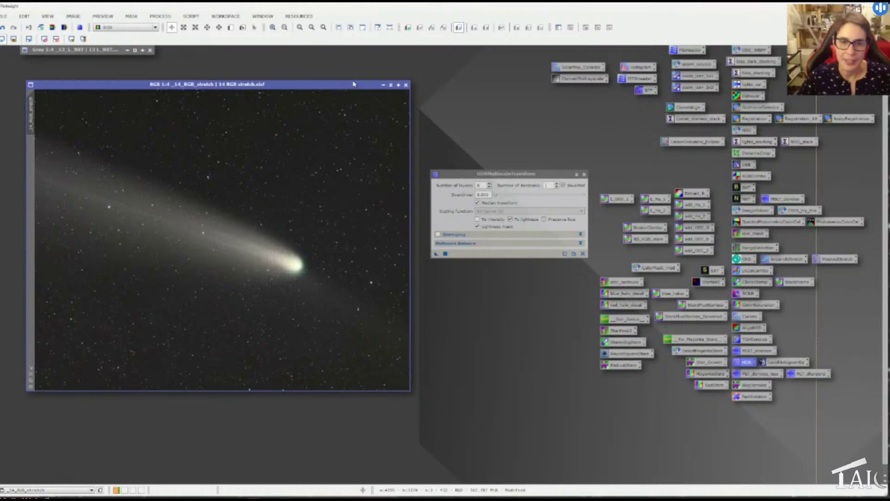
{"action": "key", "text": "ctrl+y"}
{"action": "key", "text": "ctrl+z"}
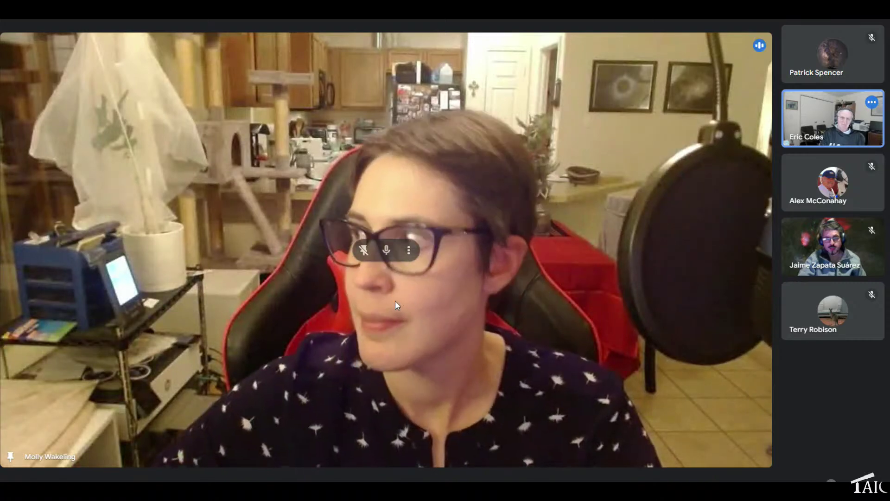
{"action": "left_click", "coordinate": [368, 255]}
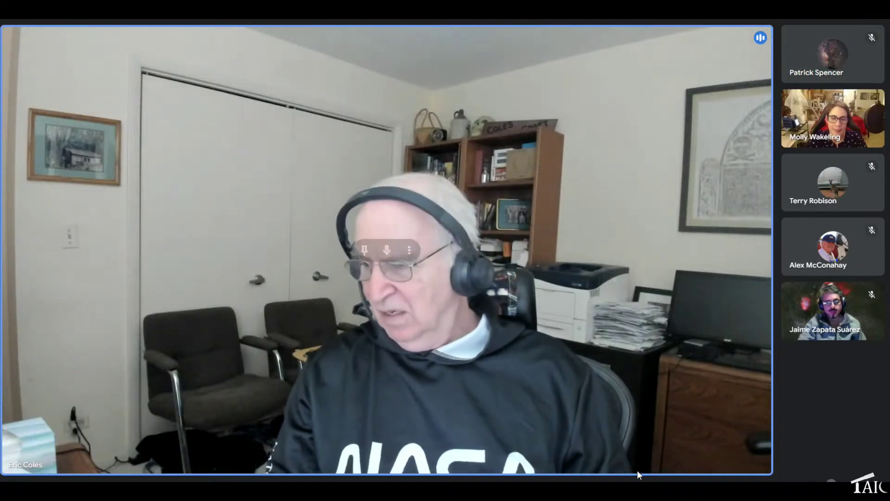
{"action": "mouse_move", "coordinate": [637, 470]}
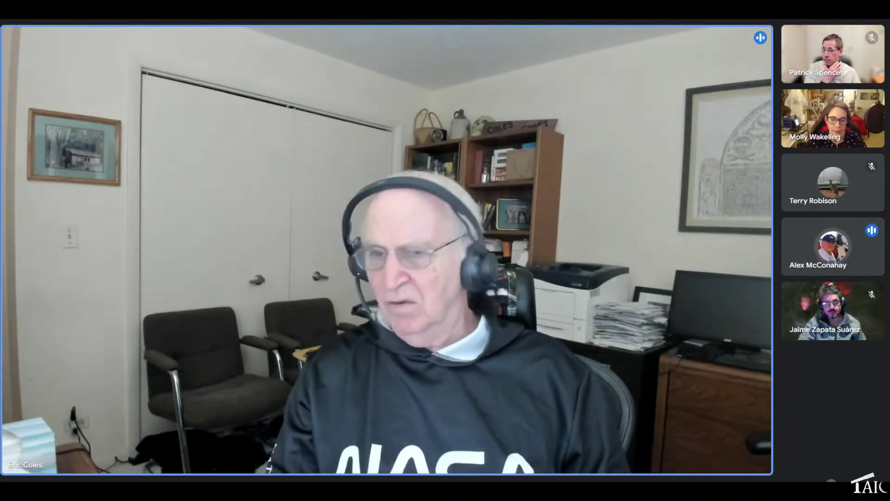